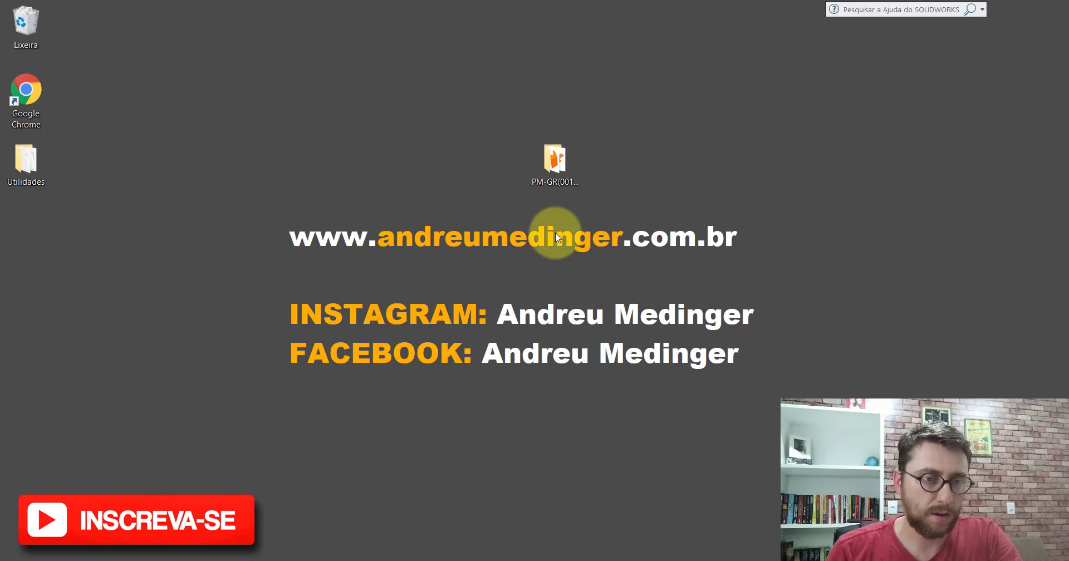
Select PM-GR(020)2100_<1> at the crane base and open it as its own subassembly.
scroll(526, 318, down, 3)
scroll(539, 319, down, 3)
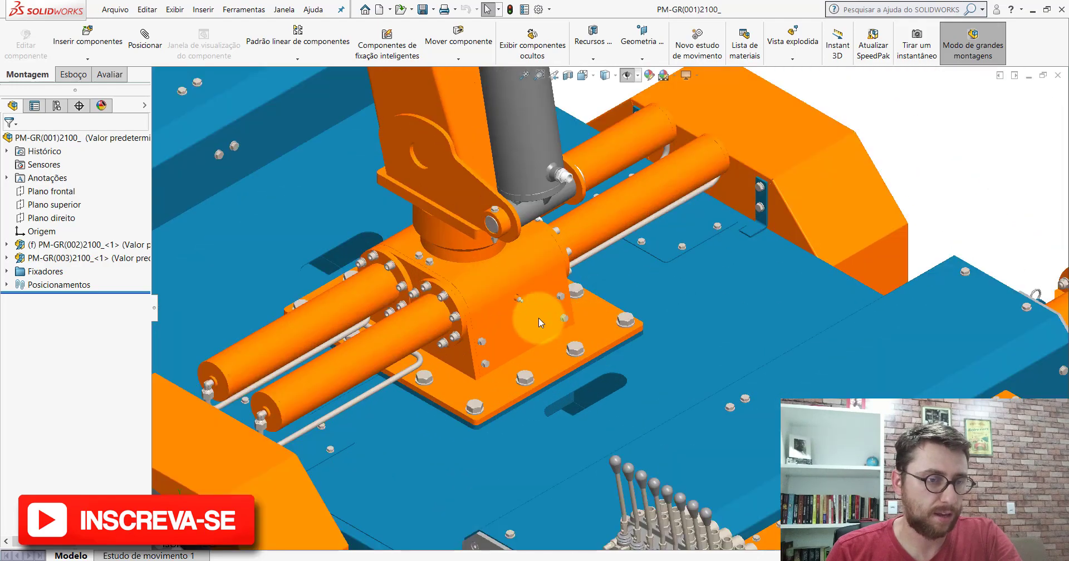
click(538, 313)
click(107, 165)
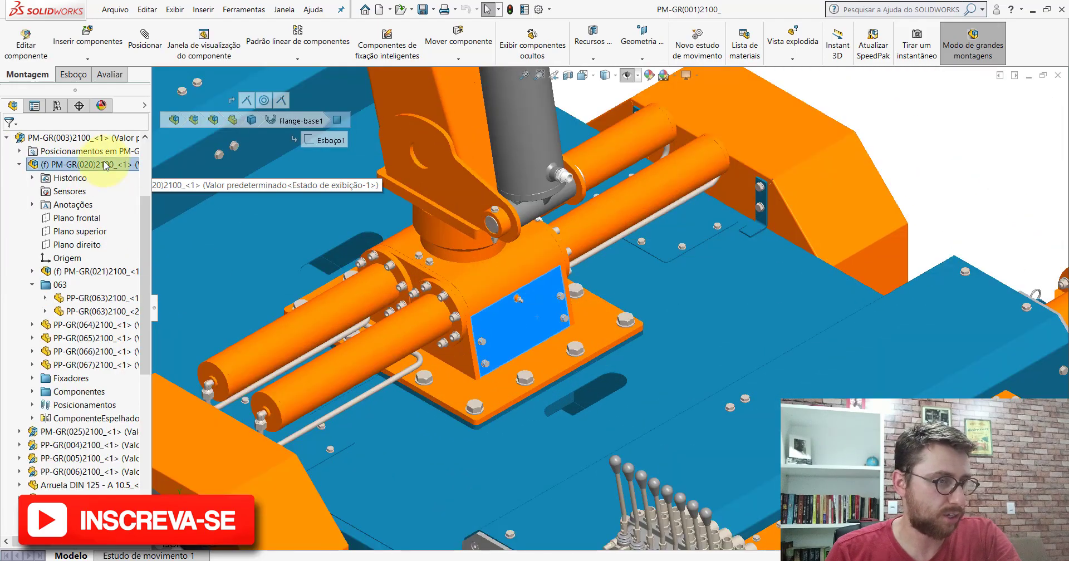
click(113, 130)
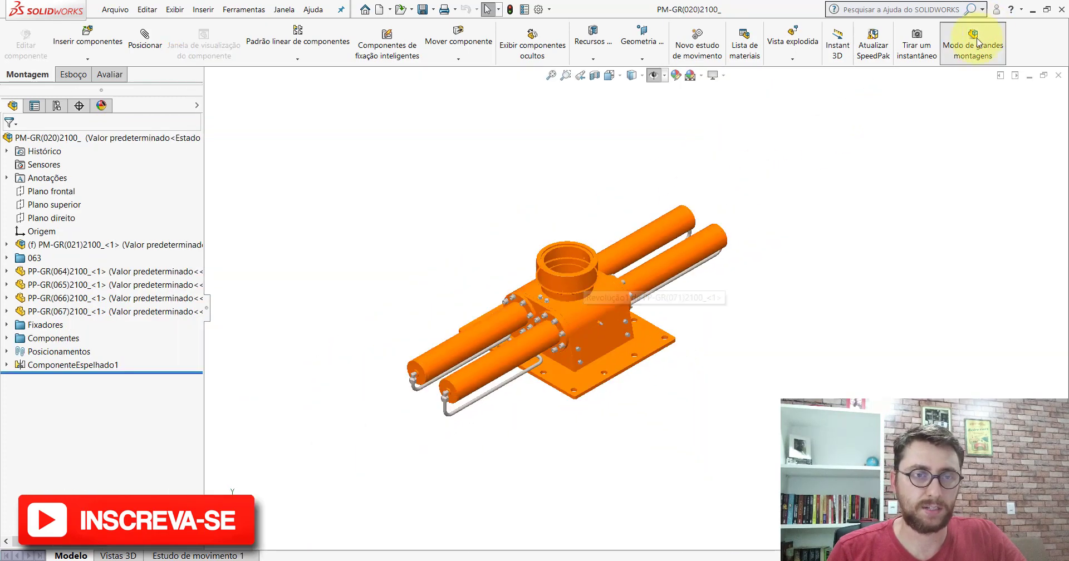
Turn on large assembly mode, display shaded with edges, and widen the graphics area.
click(973, 42)
click(633, 91)
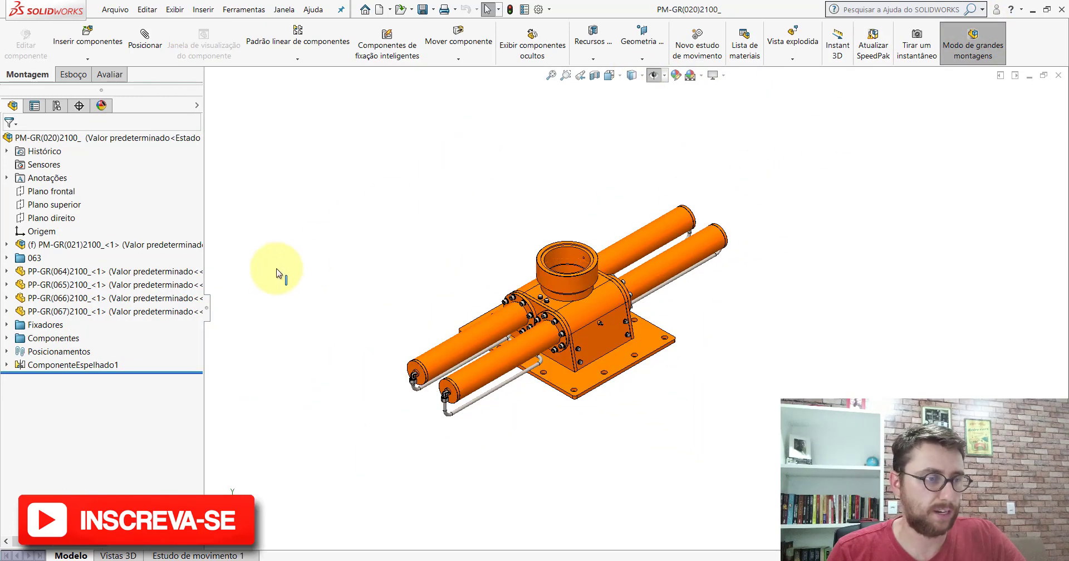
drag(205, 301, 139, 300)
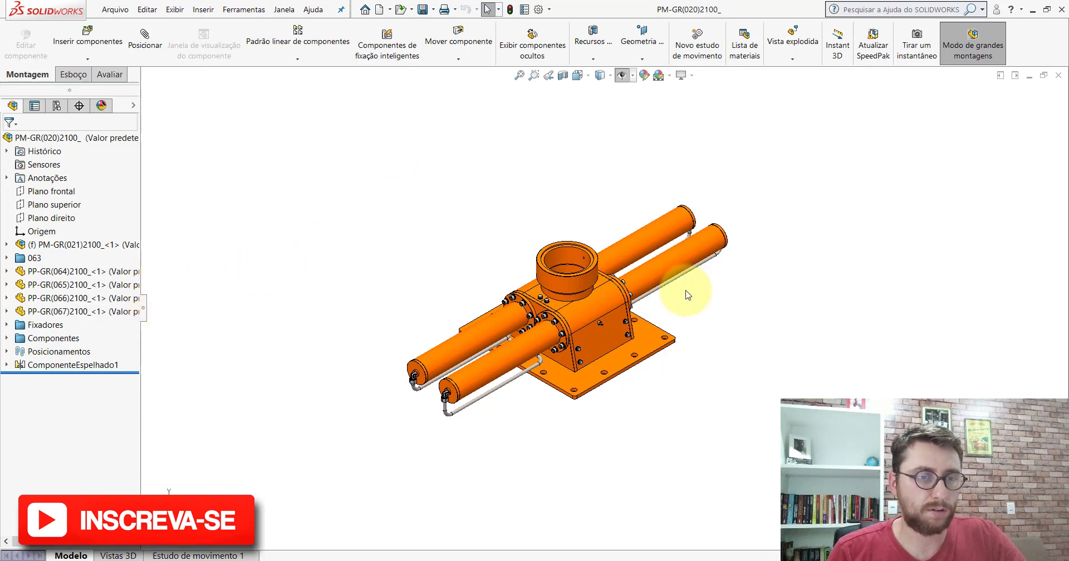
scroll(686, 291, down, 2)
Open PM-GR(020)2100 from the PM-GR(001)2100 folder on the Desktop.
click(401, 10)
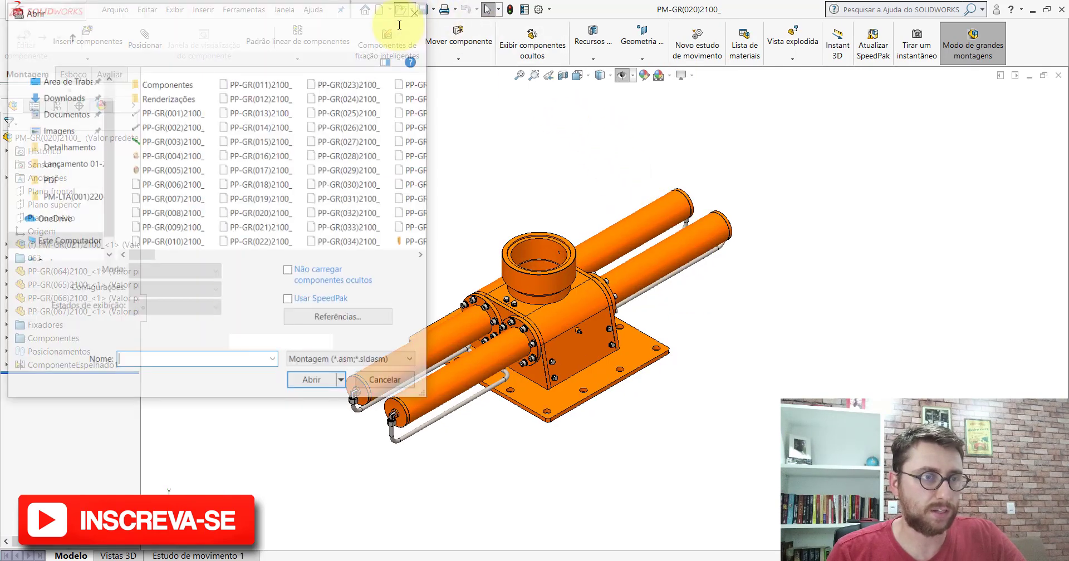
scroll(109, 92, up, 1)
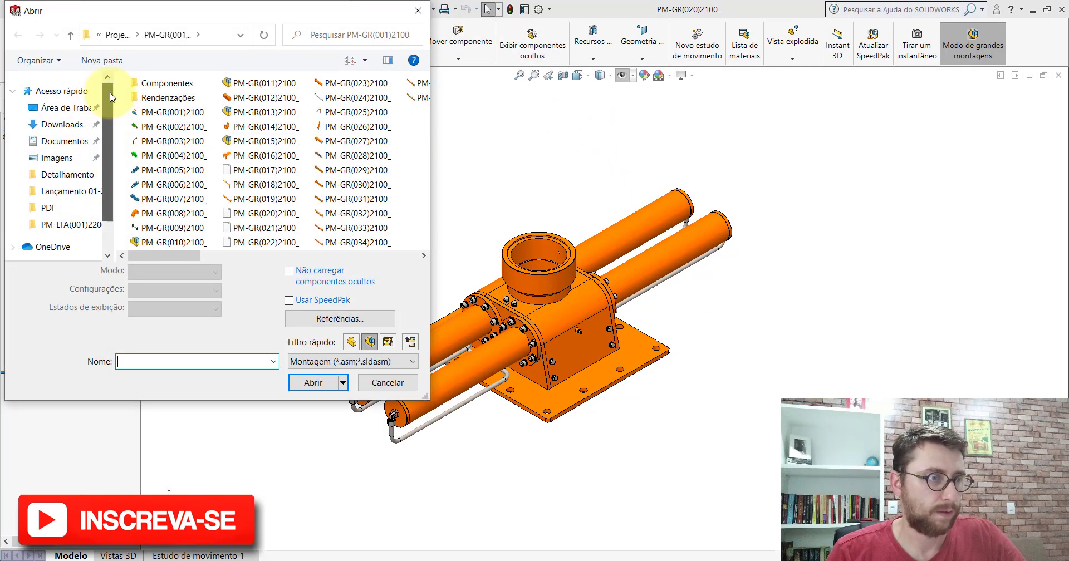
click(13, 91)
click(24, 97)
click(48, 110)
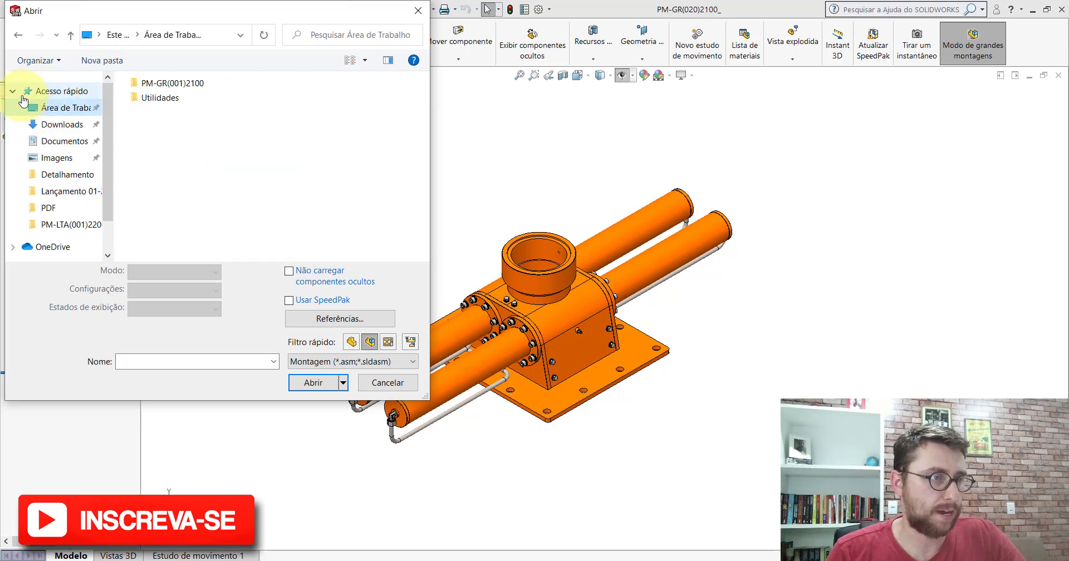
click(17, 93)
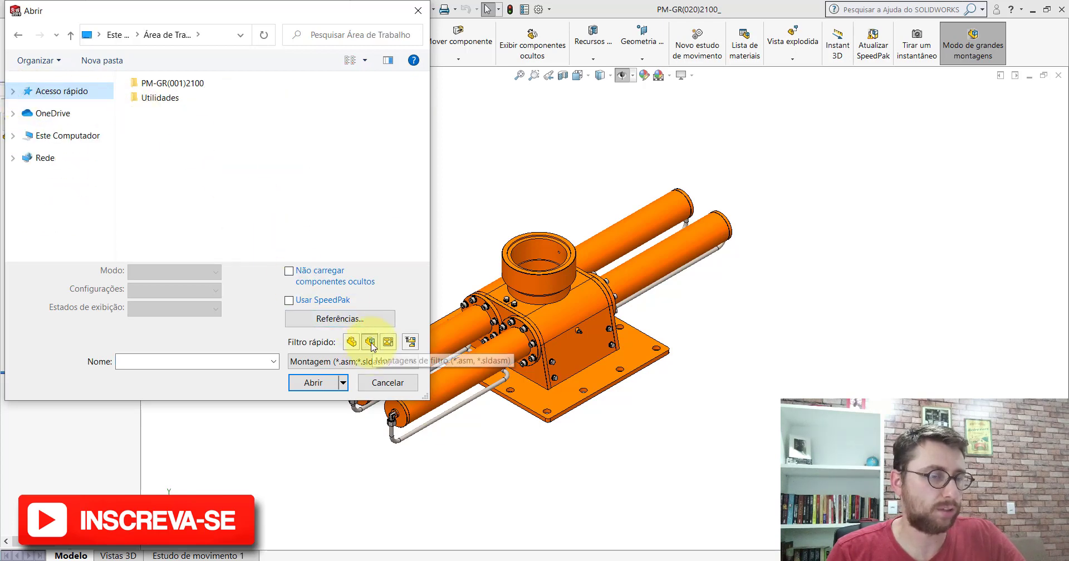
double_click(159, 83)
double_click(176, 101)
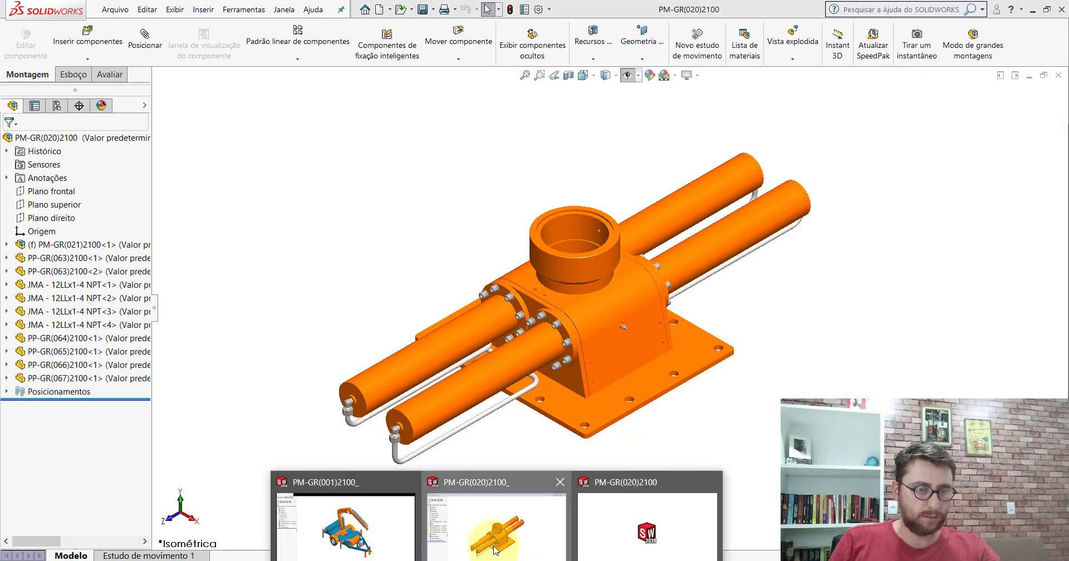
click(489, 521)
scroll(472, 326, down, 3)
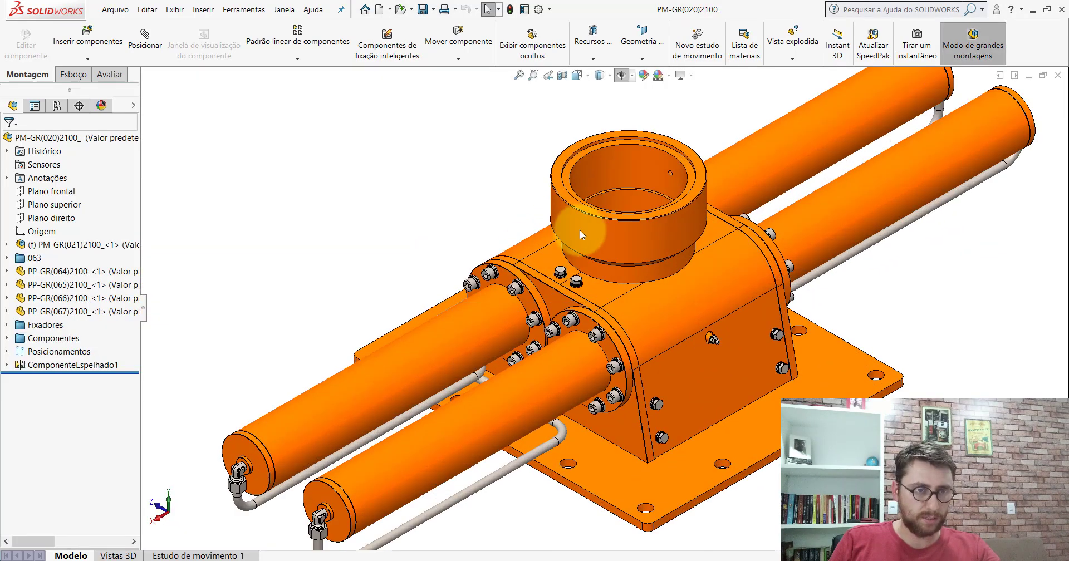
click(622, 75)
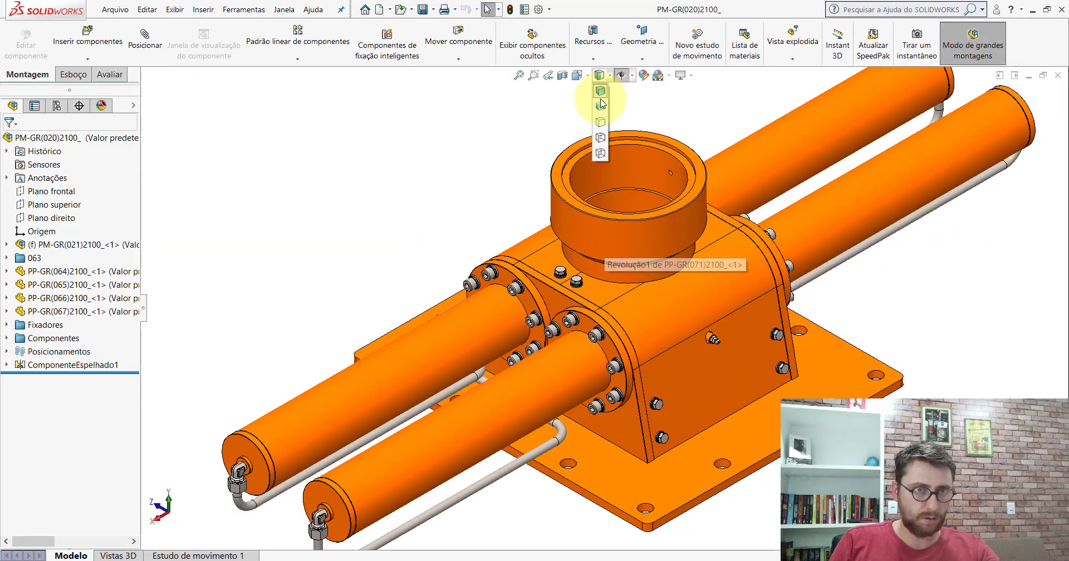
click(597, 99)
scroll(554, 340, up, 3)
mouse_move(554, 340)
middle_down()
mouse_move(599, 318)
mouse_move(544, 346)
middle_up()
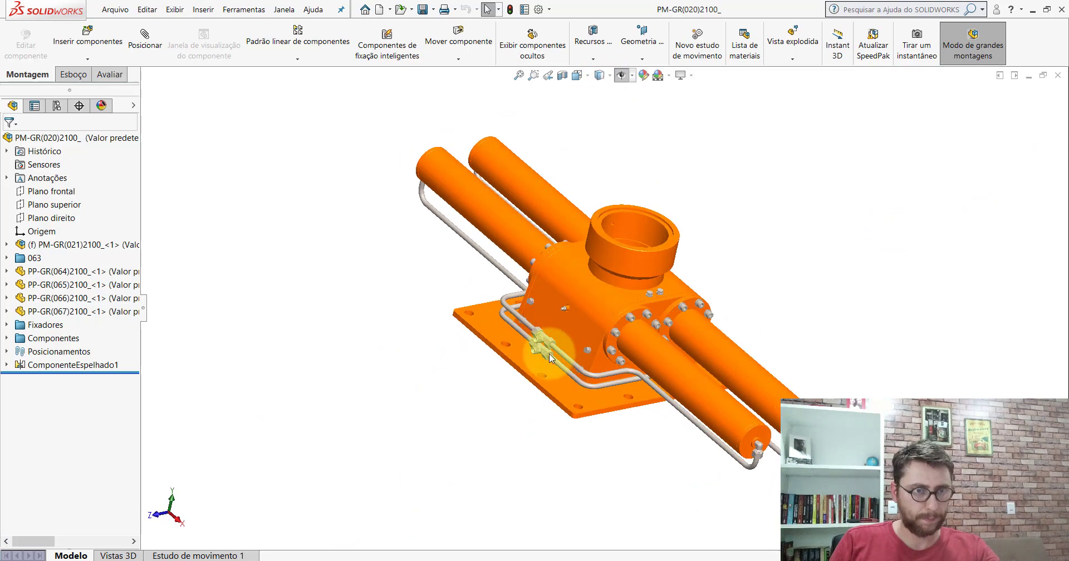
scroll(563, 330, down, 5)
scroll(563, 330, down, 3)
click(585, 304)
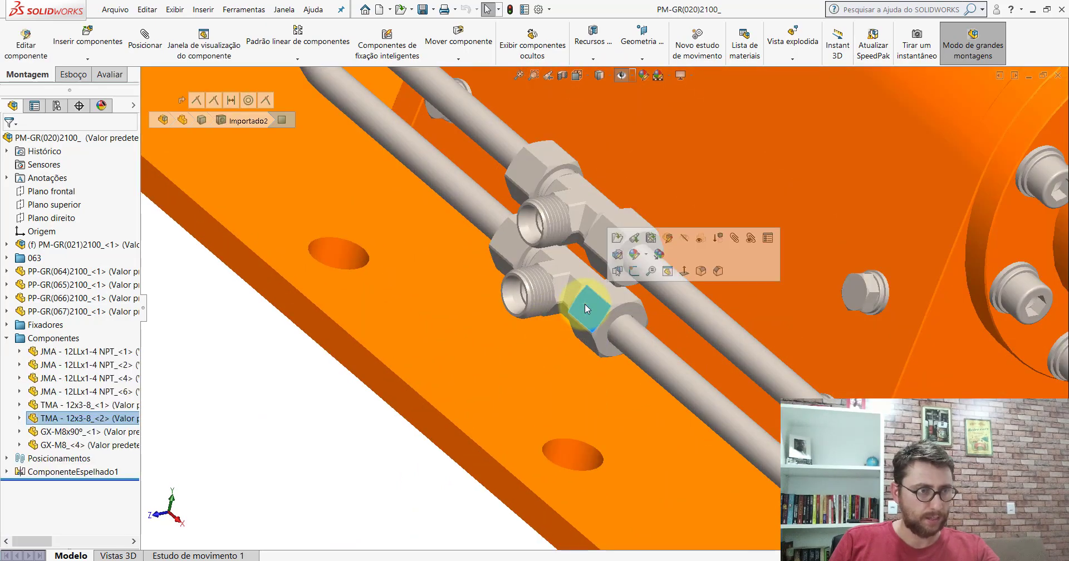
scroll(613, 345, up, 3)
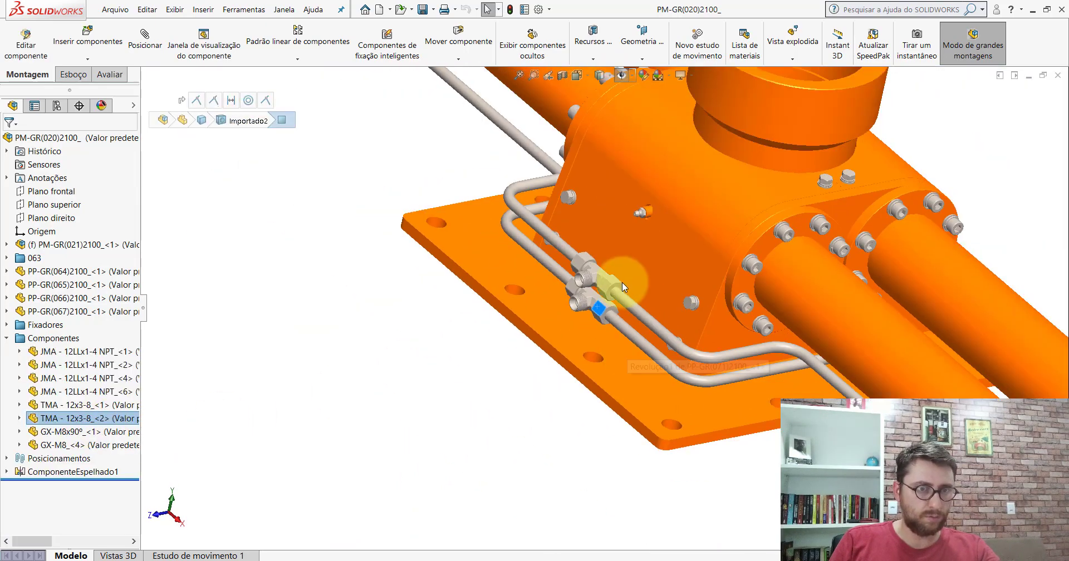
scroll(623, 282, down, 3)
click(591, 290)
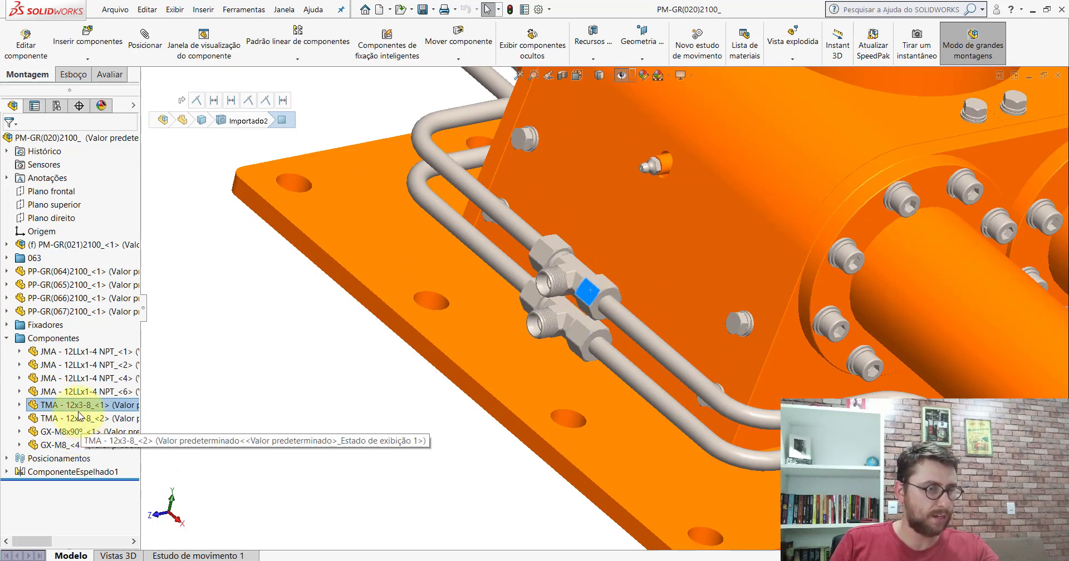
click(11, 339)
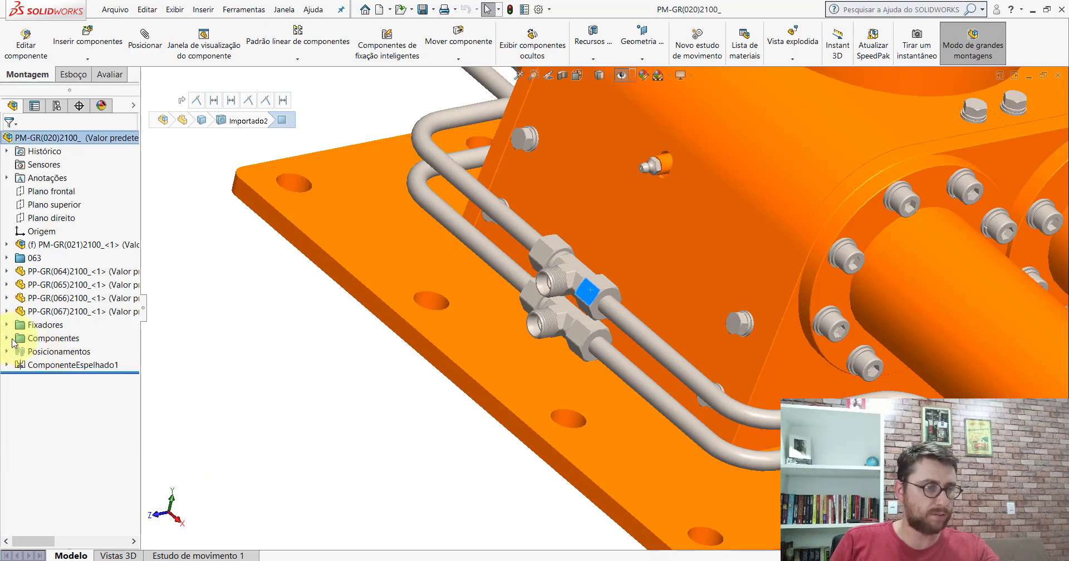
scroll(459, 149, down, 3)
middle_drag(459, 148, 505, 240)
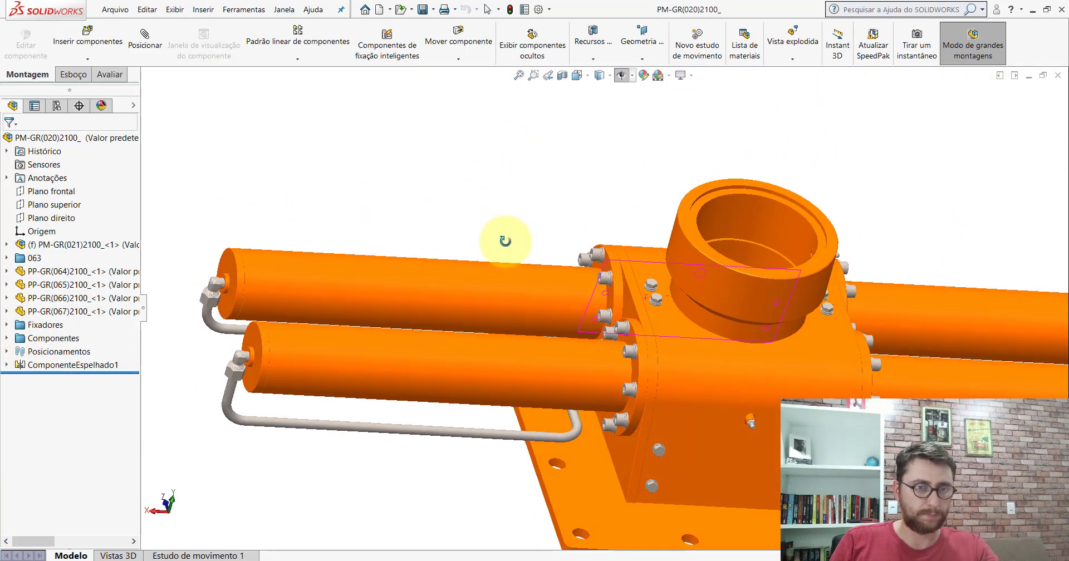
key(space)
click(410, 351)
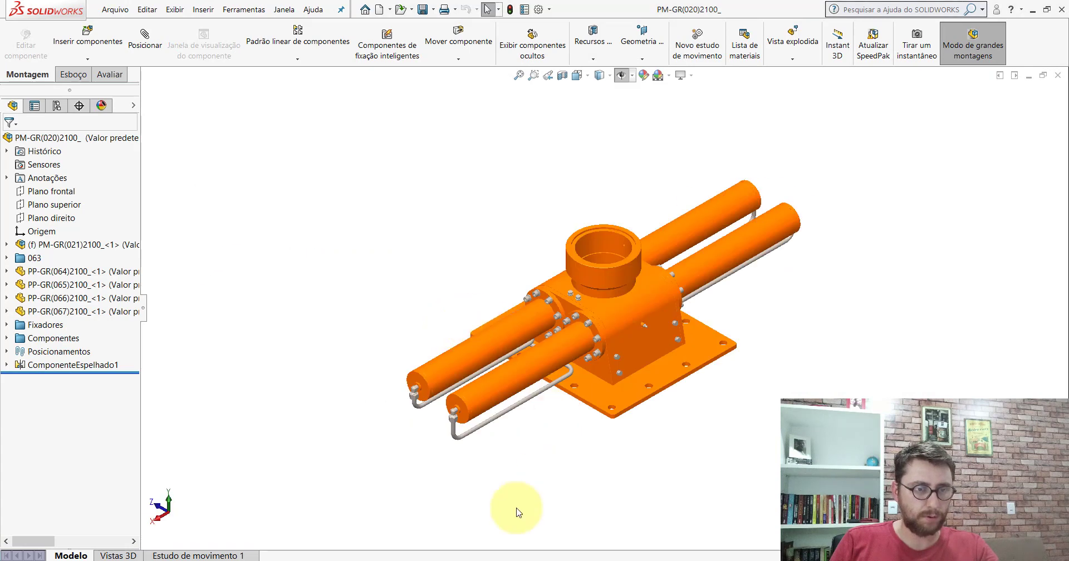
click(632, 526)
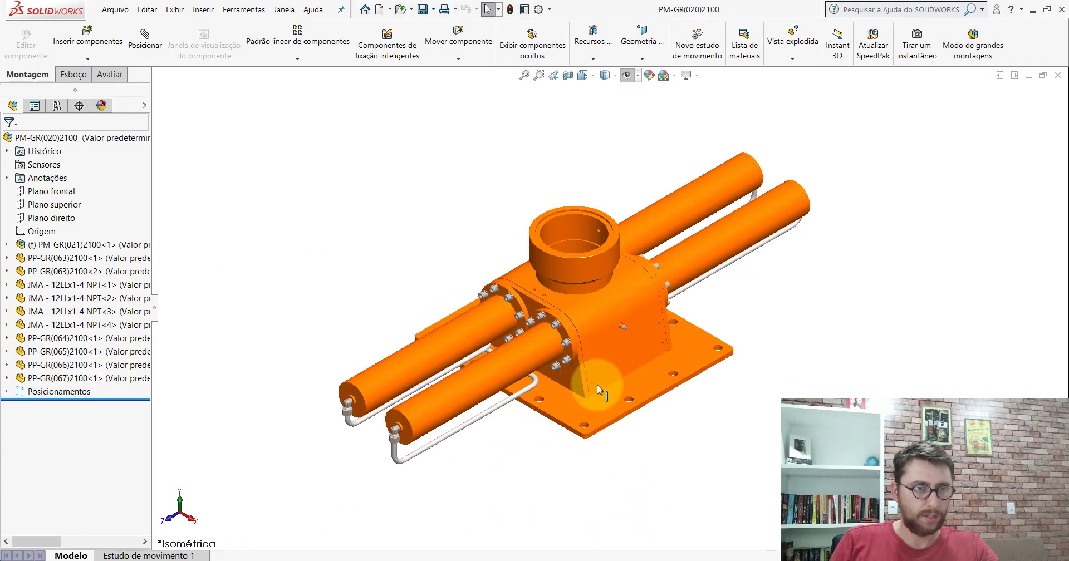
scroll(682, 228, down, 2)
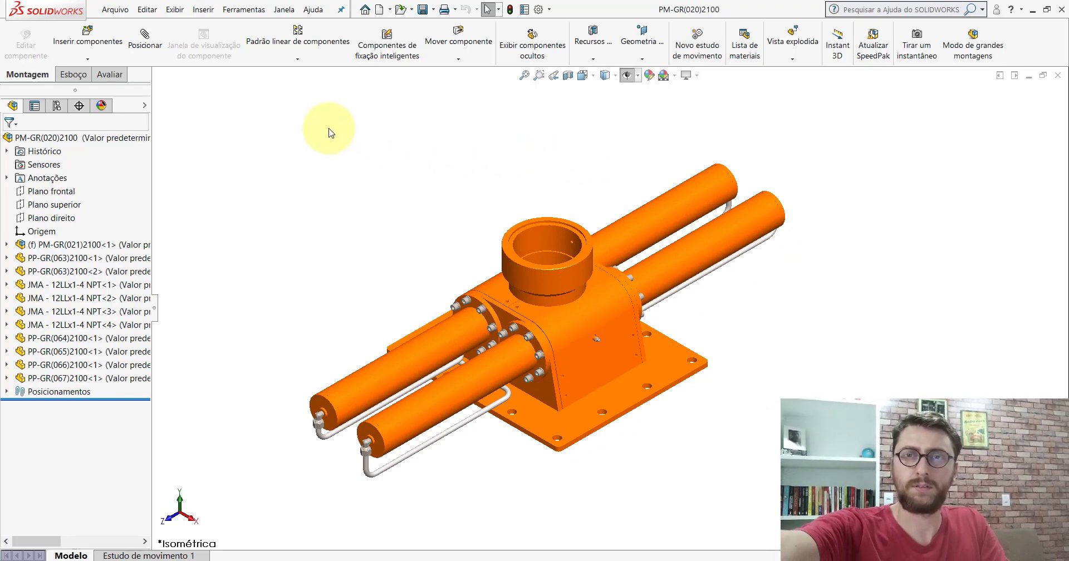
Insert the TMA - 12x3-8 tee from PM-GR(001)2100 > Componentes and drop it beside the block.
click(88, 31)
click(84, 384)
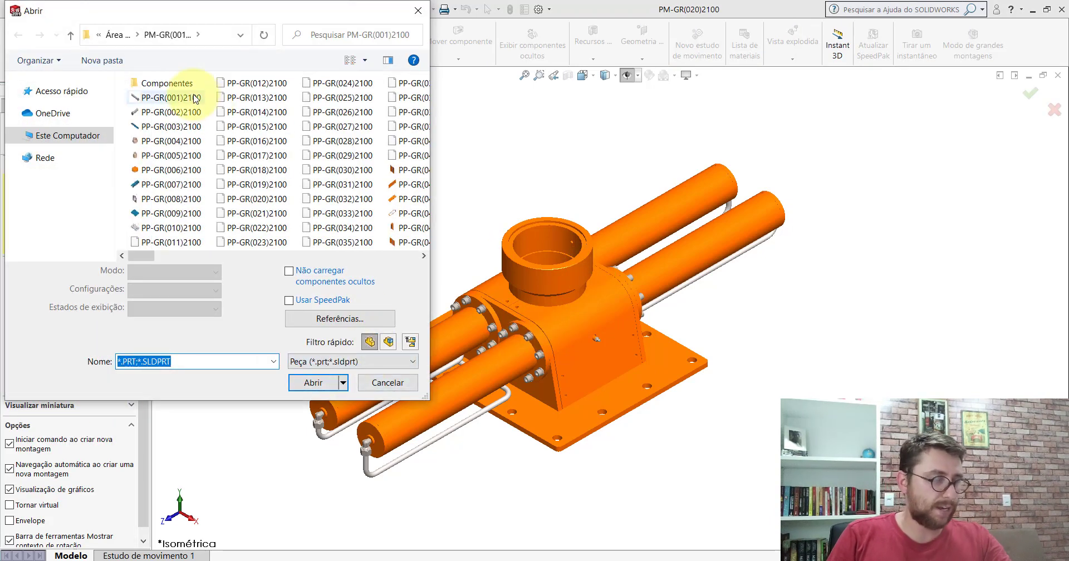
click(13, 91)
click(15, 103)
click(12, 91)
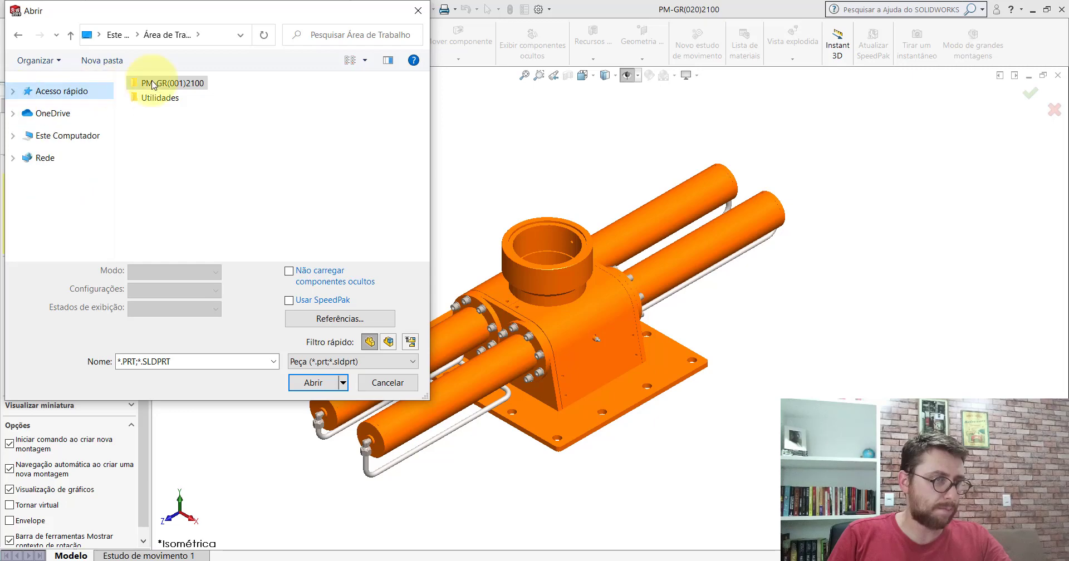
double_click(176, 85)
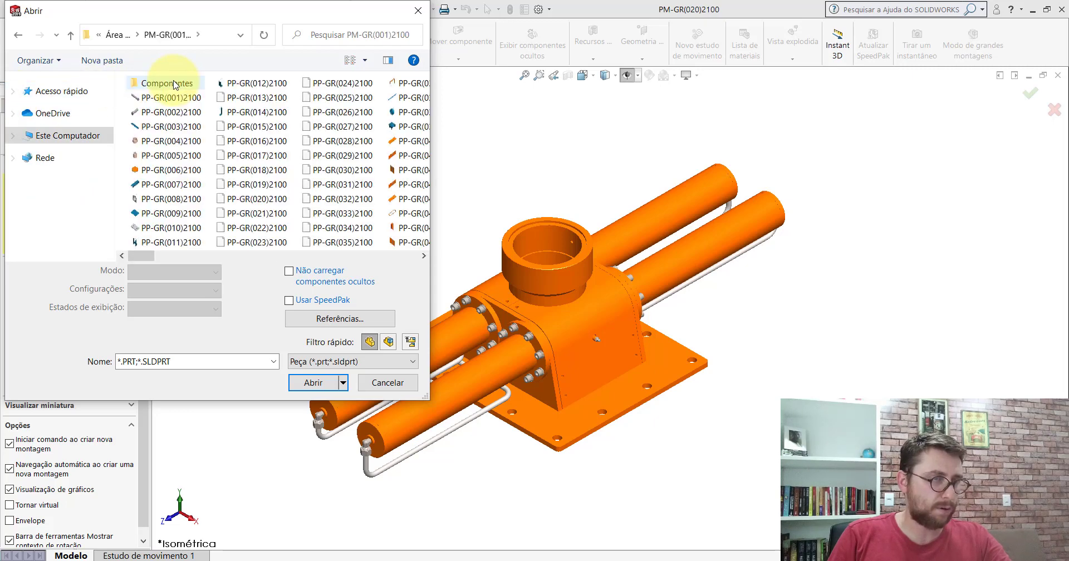
mouse_move(149, 260)
mouse_down()
mouse_move(223, 263)
mouse_move(162, 246)
mouse_up()
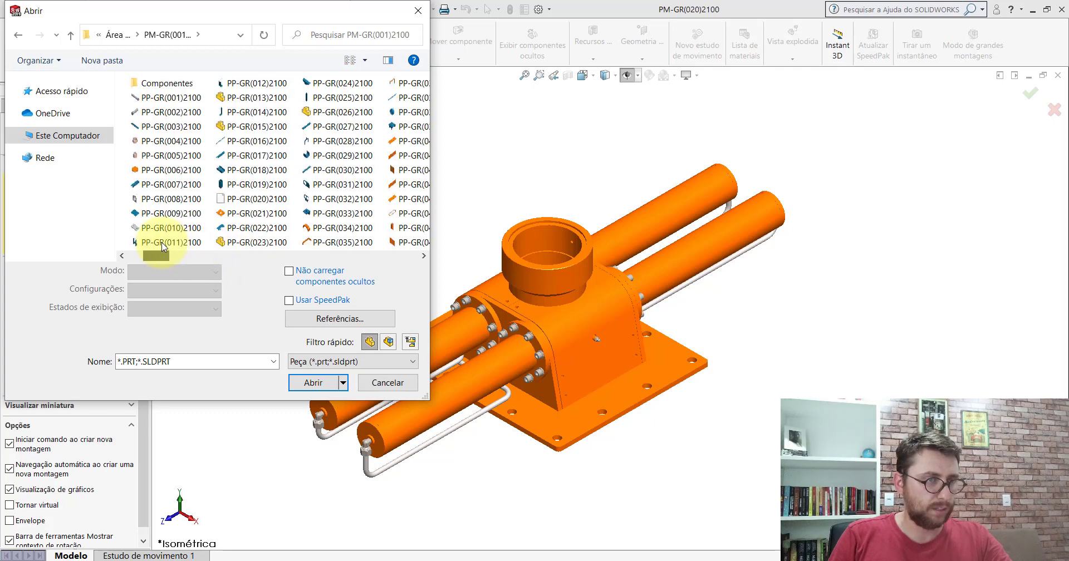
double_click(164, 83)
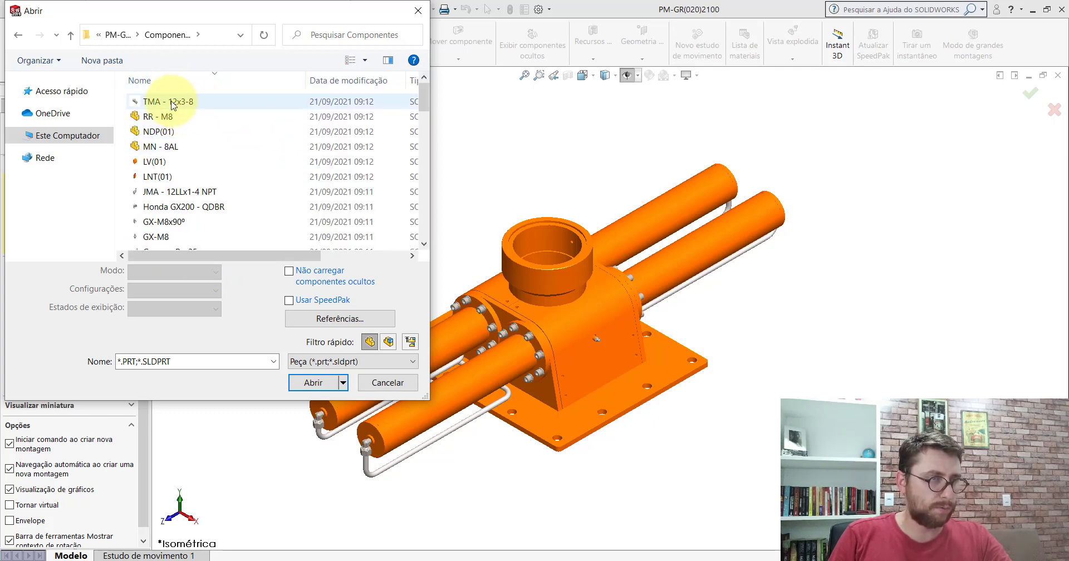
double_click(172, 105)
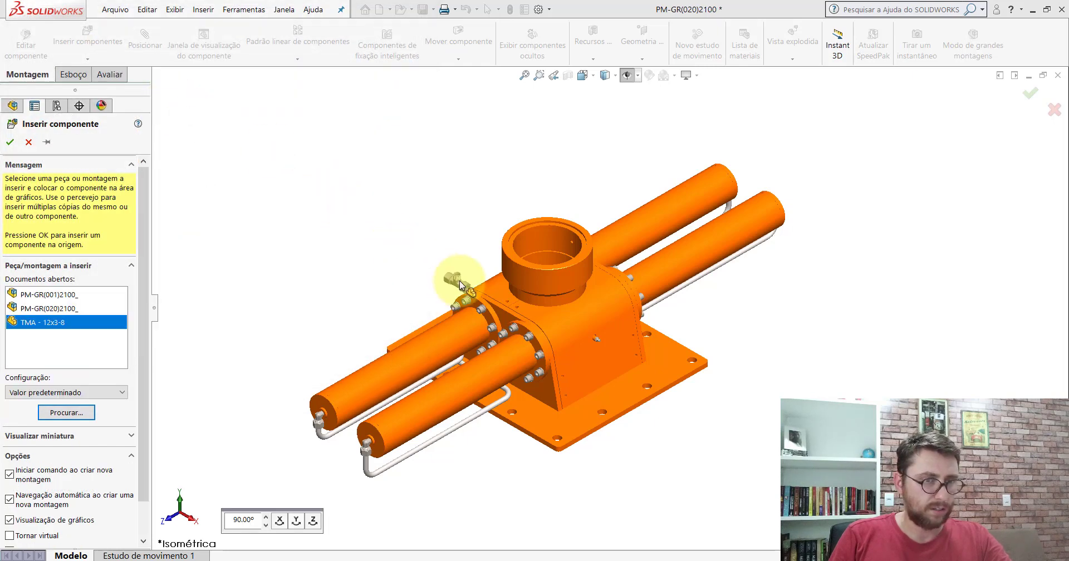
scroll(460, 285, down, 4)
click(535, 243)
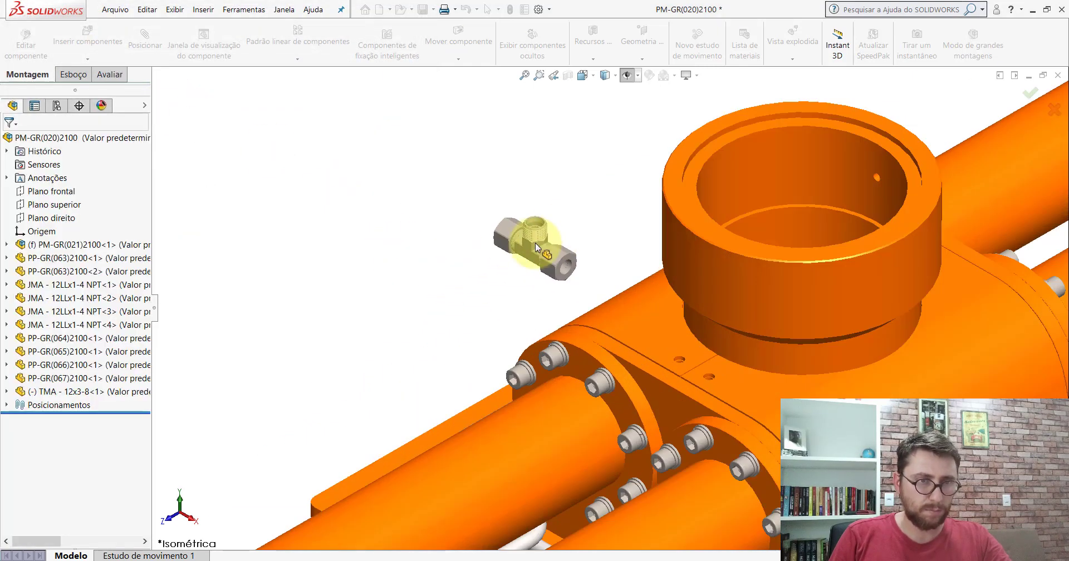
Rotate the tee, start a mate, and clear the wrongly picked end edge.
right_drag(483, 271, 406, 226)
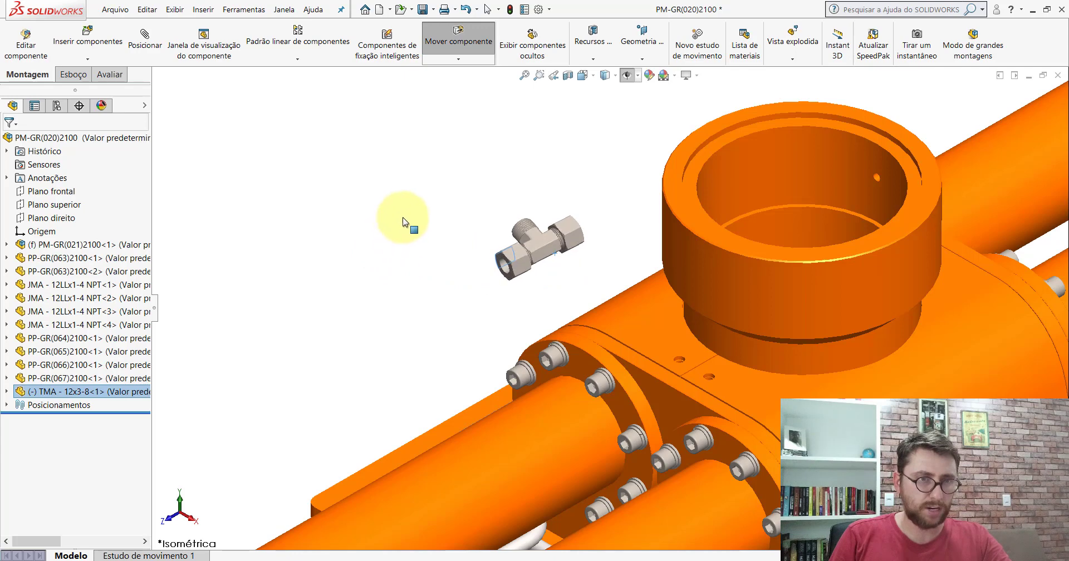
click(145, 38)
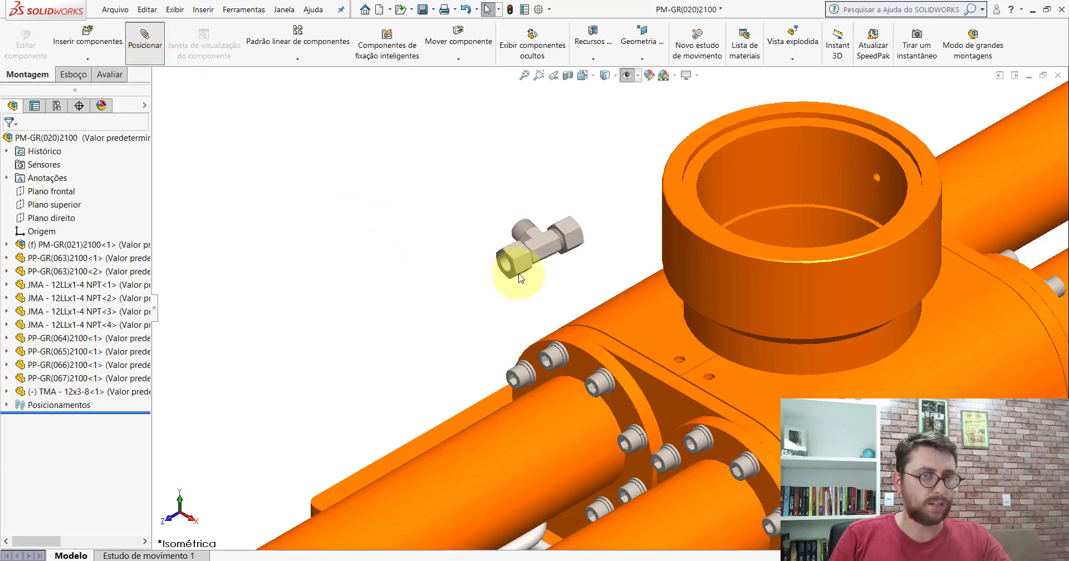
scroll(521, 262, down, 3)
scroll(502, 267, down, 3)
click(480, 255)
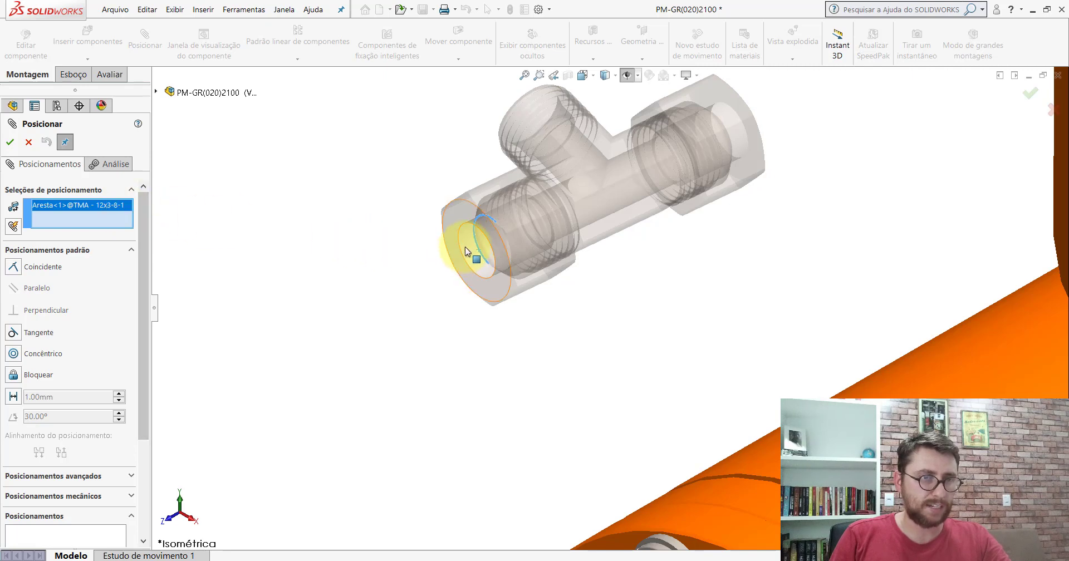
right_click(84, 220)
click(122, 224)
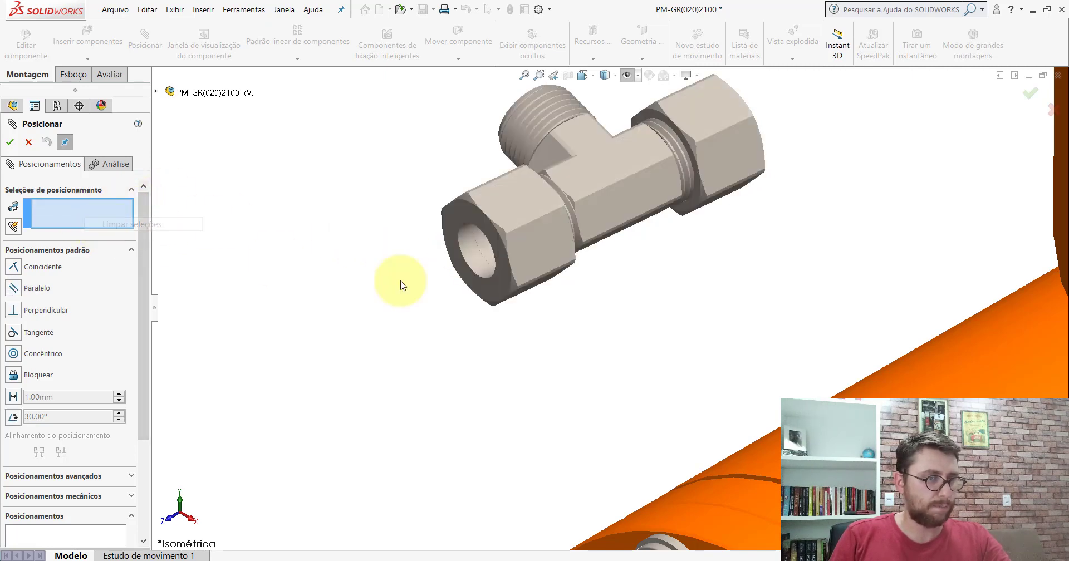
Pick the tee's end face and the pipe's outer face for a concentric mate.
scroll(489, 273, down, 3)
click(468, 235)
scroll(469, 235, up, 3)
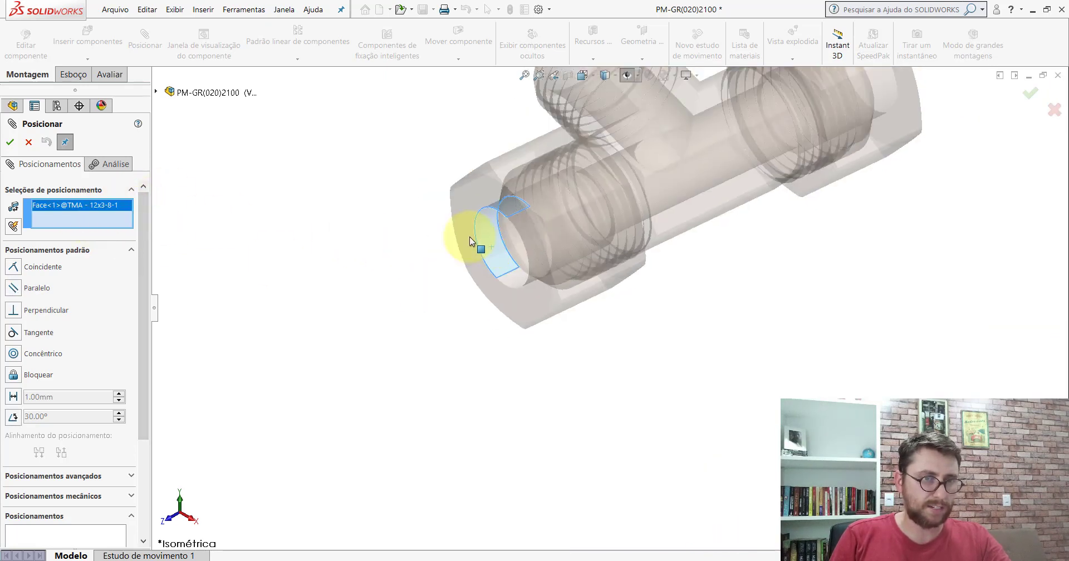
scroll(589, 303, up, 5)
mouse_move(637, 367)
middle_down()
mouse_move(759, 277)
mouse_move(611, 416)
middle_up()
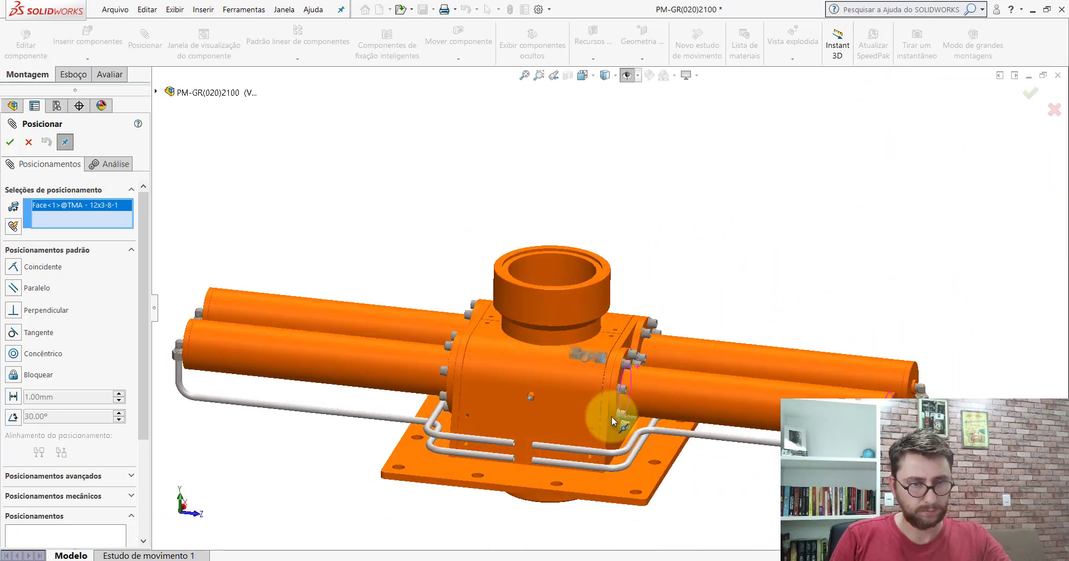
scroll(546, 432, down, 5)
click(574, 341)
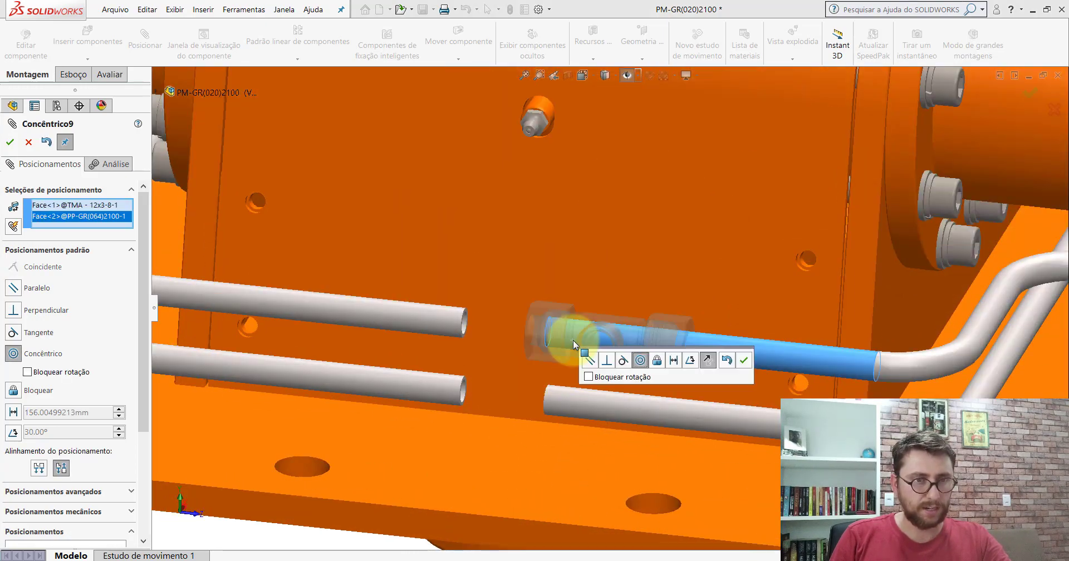
Accept the concentric mate and show the assembly's reference planes.
click(744, 363)
click(627, 78)
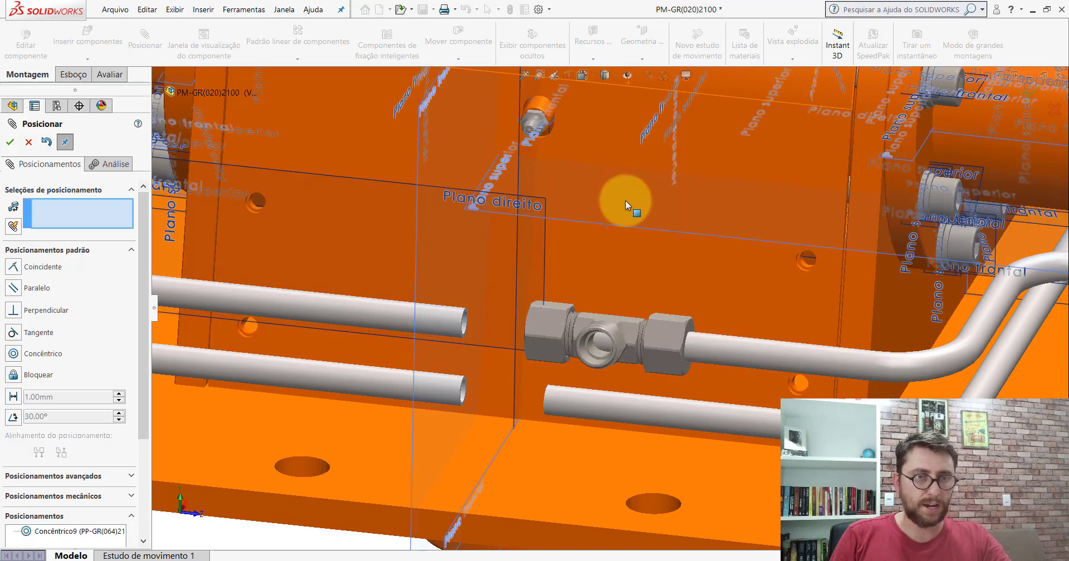
mouse_move(596, 325)
middle_down()
mouse_move(577, 338)
mouse_move(597, 333)
middle_up()
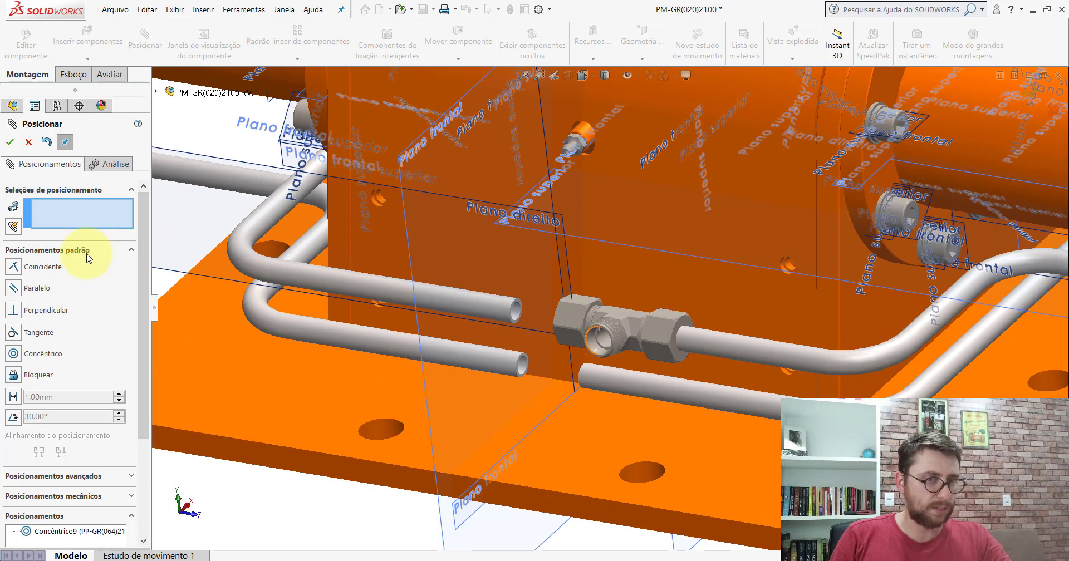
Add a Symmetric mate of the tee's two end faces about Plano frontal.
click(88, 257)
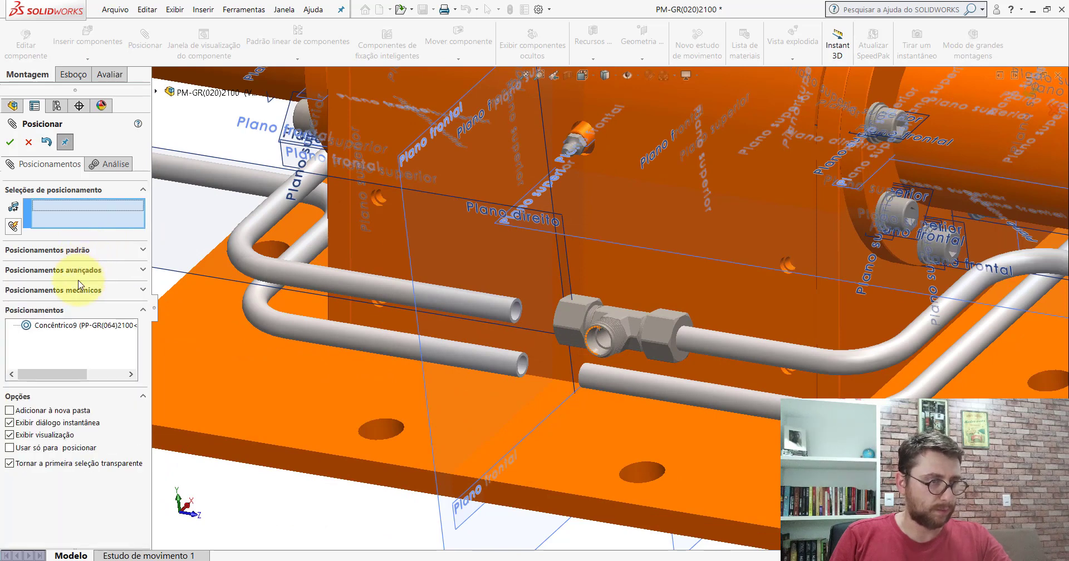
click(68, 271)
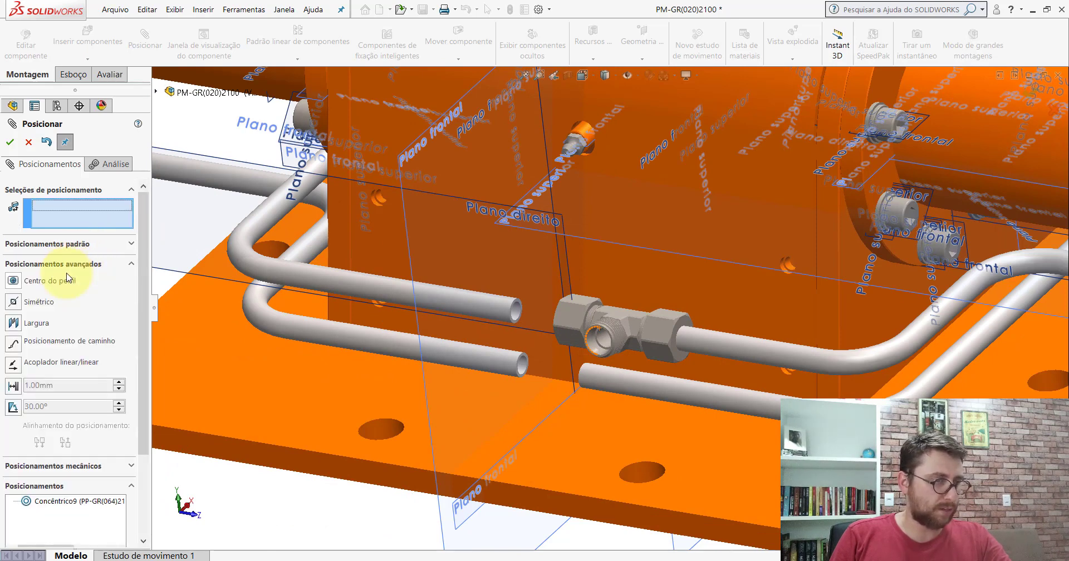
click(14, 303)
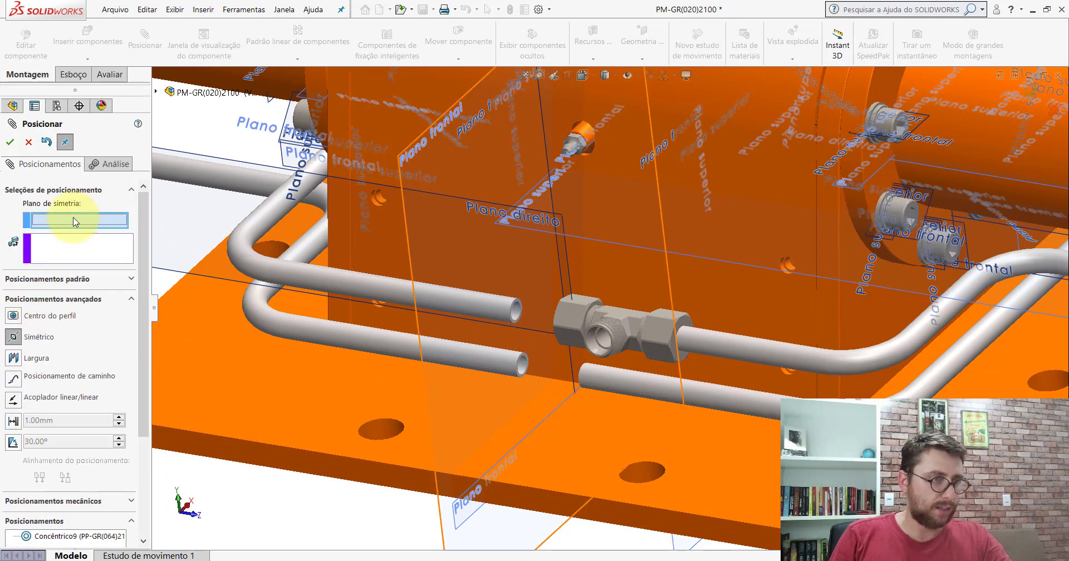
click(407, 240)
scroll(652, 293, down, 5)
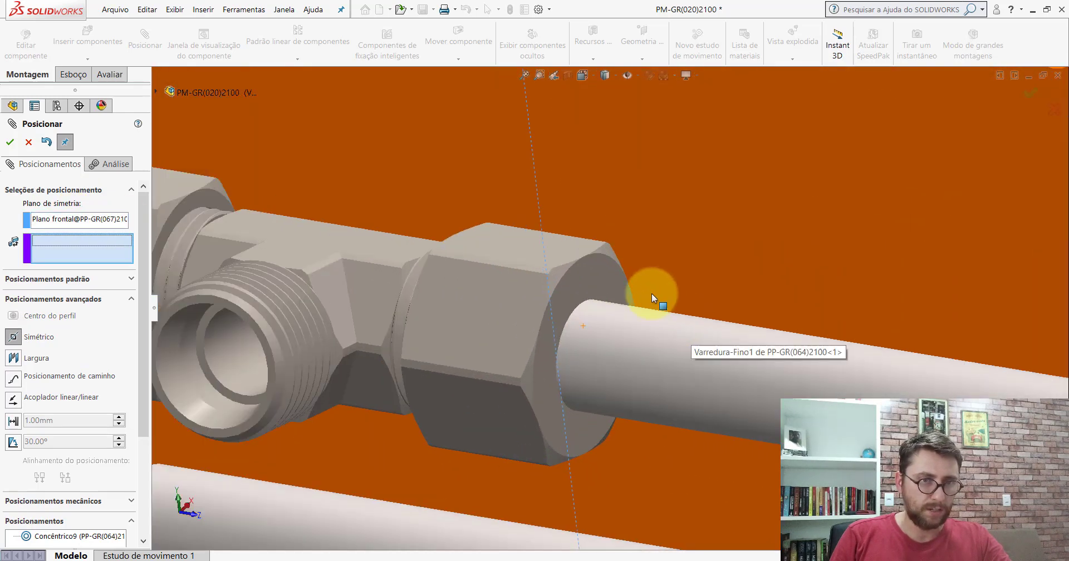
click(605, 279)
scroll(597, 304, up, 5)
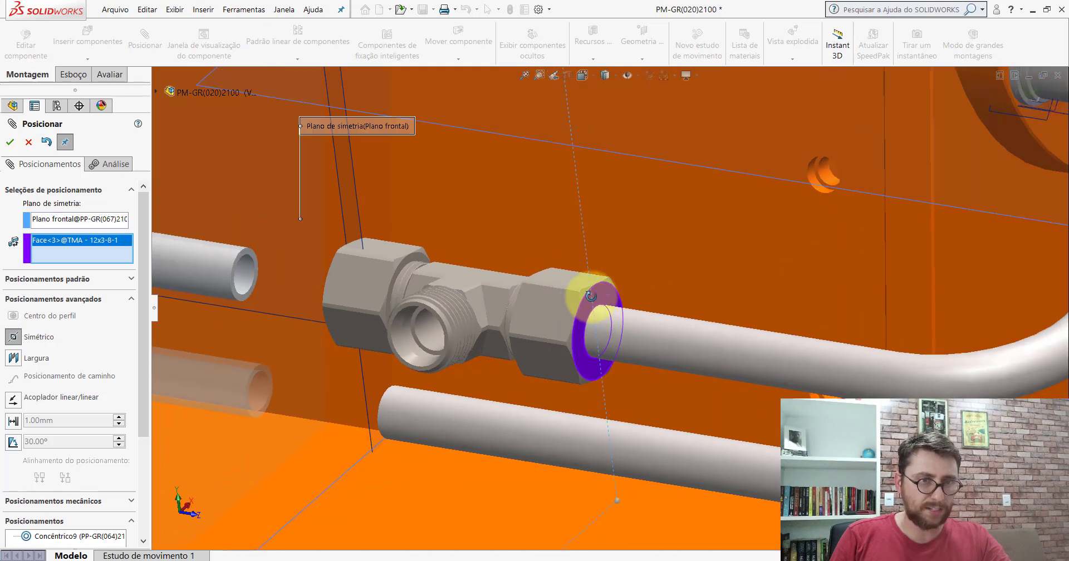
click(376, 322)
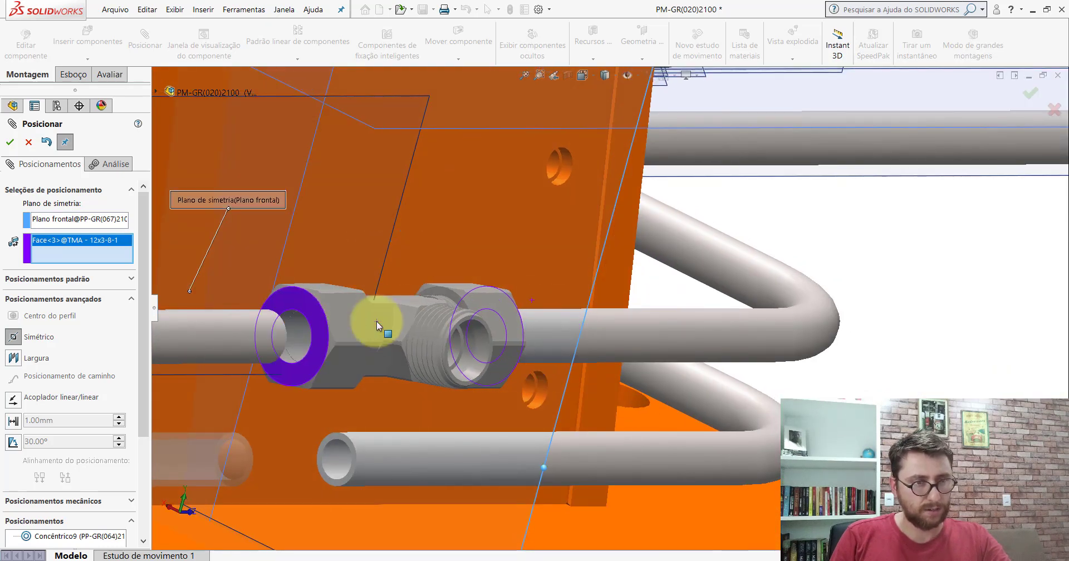
click(362, 291)
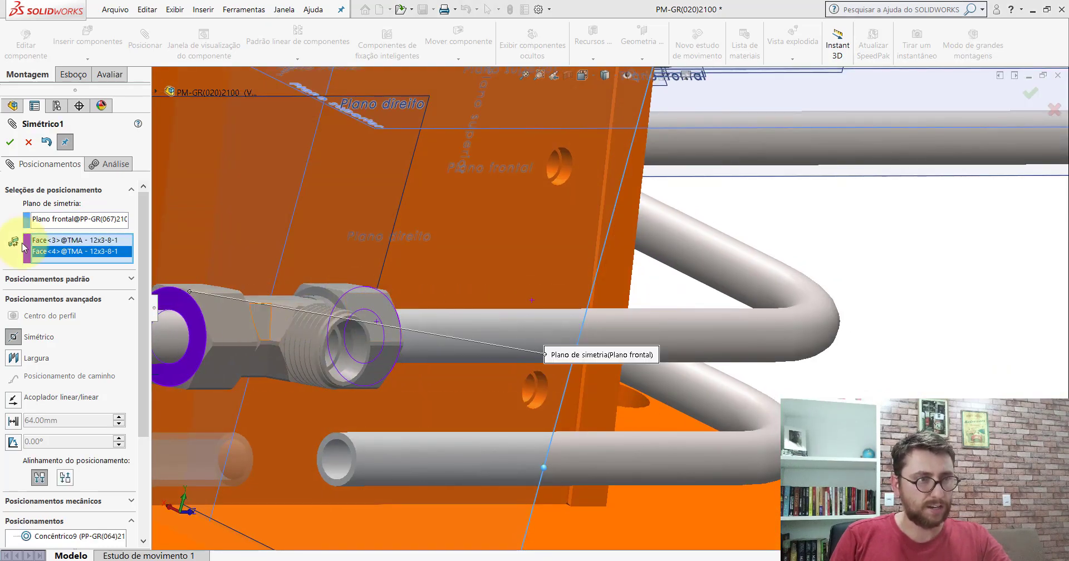
click(10, 143)
Make a flat hex face of the tee parallel to the base plate's top face.
middle_drag(504, 299, 487, 342)
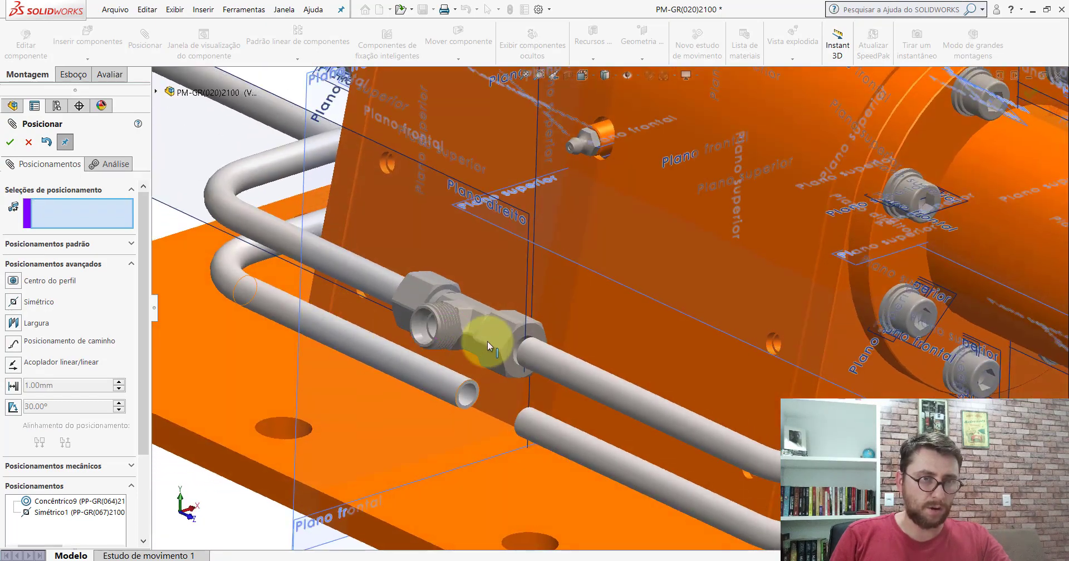
scroll(550, 321, down, 4)
click(523, 281)
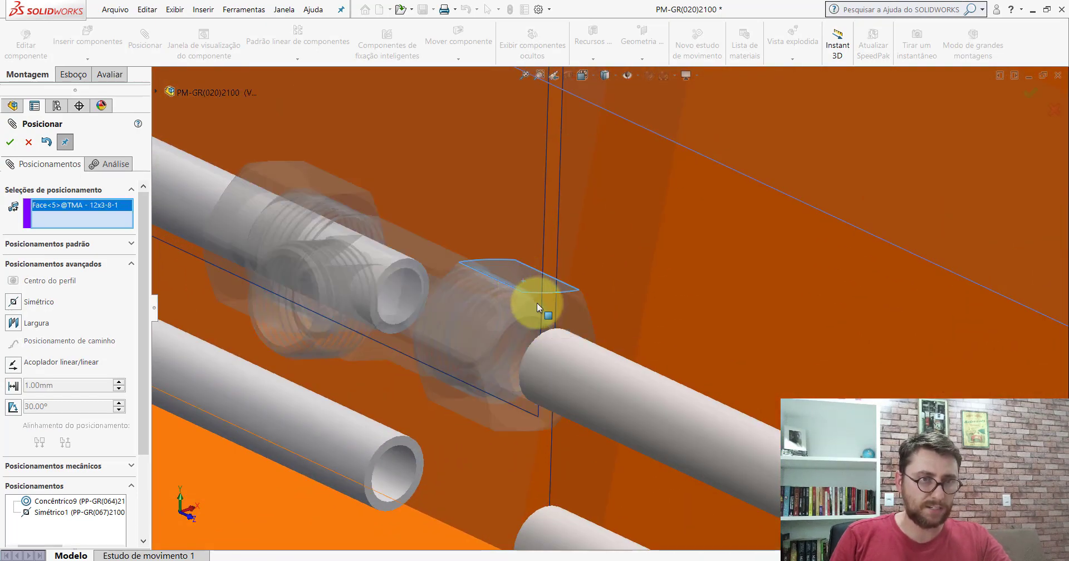
scroll(586, 416, up, 5)
click(570, 445)
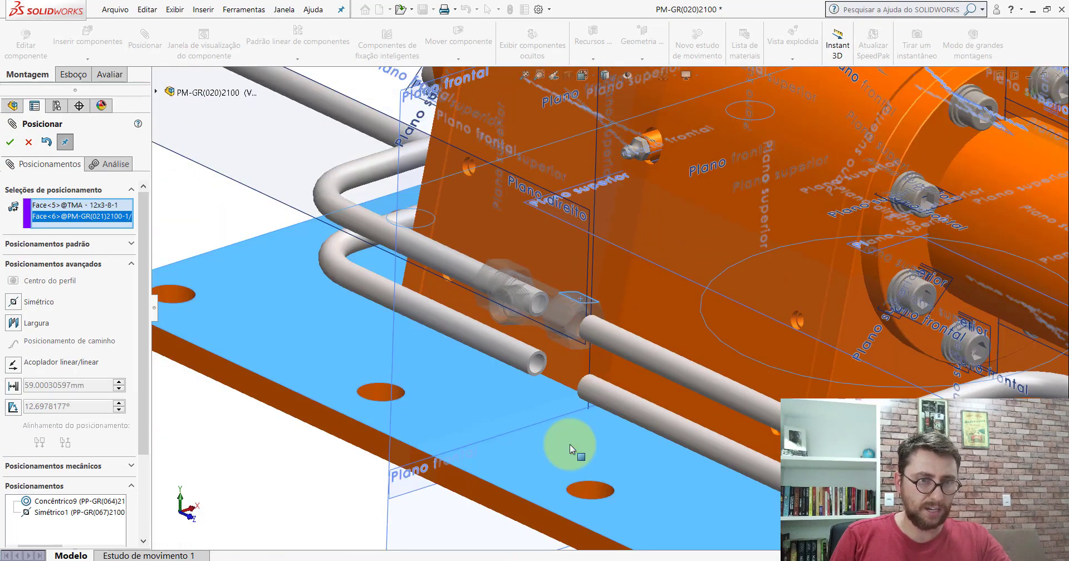
click(62, 246)
click(17, 288)
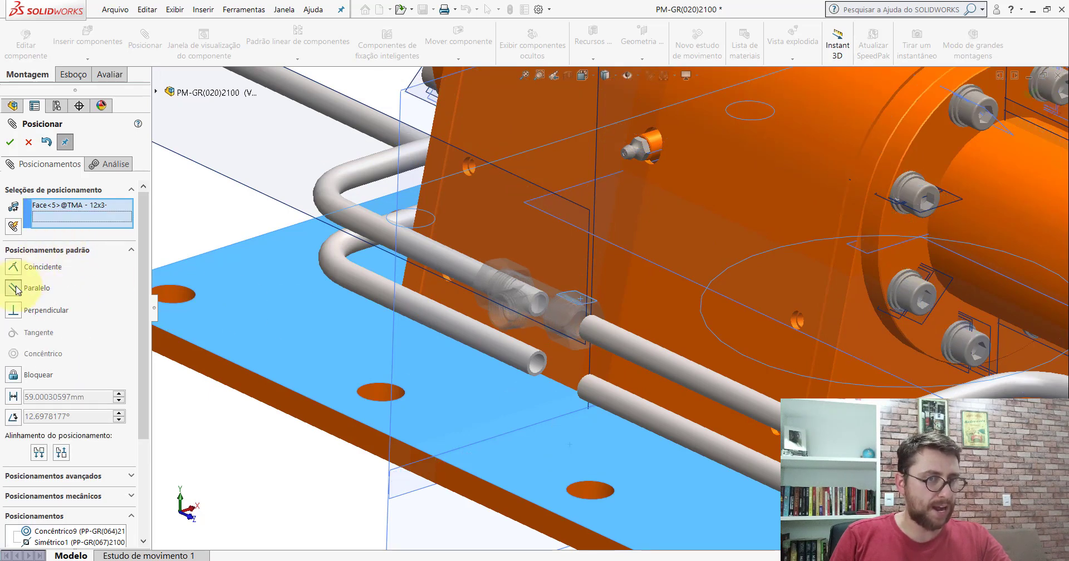
click(10, 143)
click(10, 143)
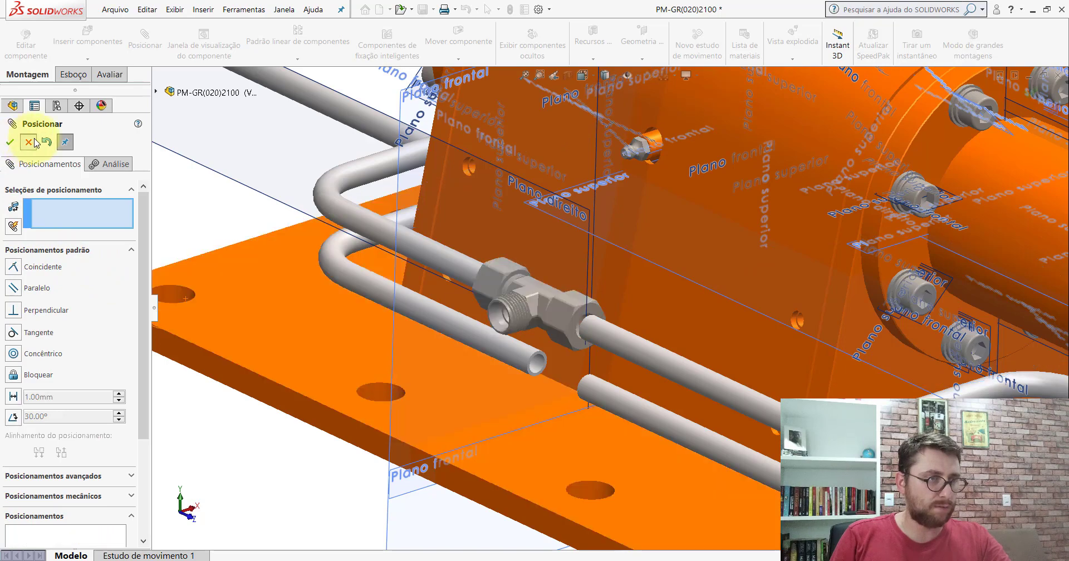
List the mates attached to the TMA tee fitting.
scroll(358, 167, up, 3)
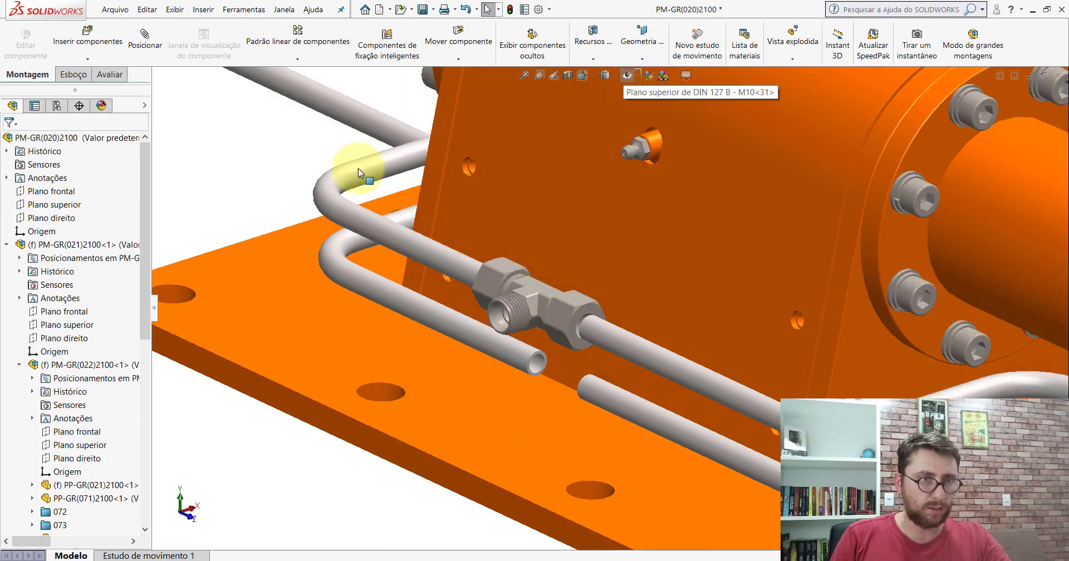
scroll(587, 286, up, 5)
scroll(622, 310, up, 2)
scroll(622, 311, down, 3)
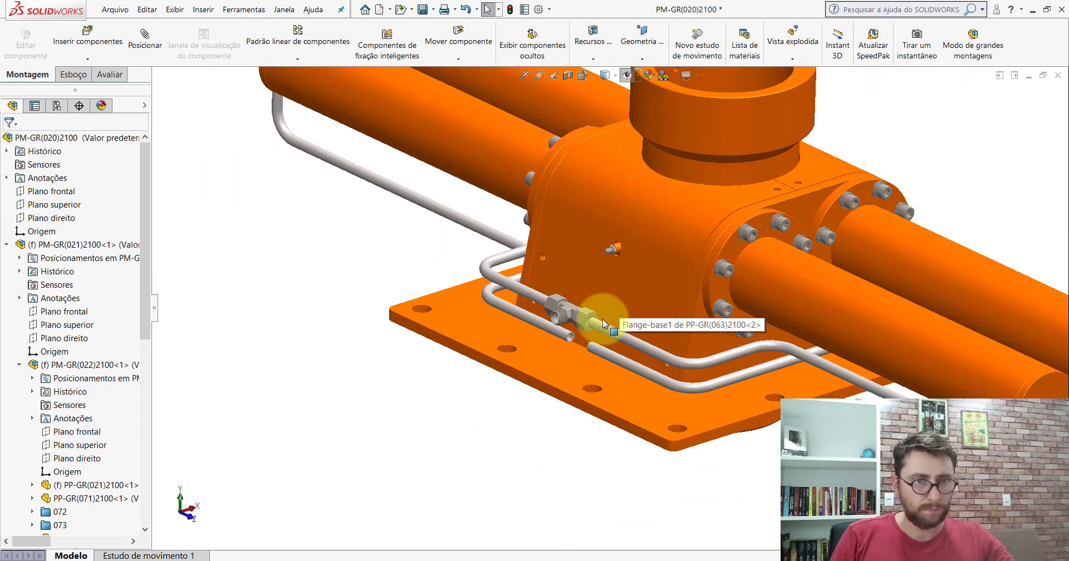
scroll(600, 319, down, 3)
mouse_move(568, 325)
middle_down()
mouse_move(641, 278)
mouse_move(604, 317)
middle_up()
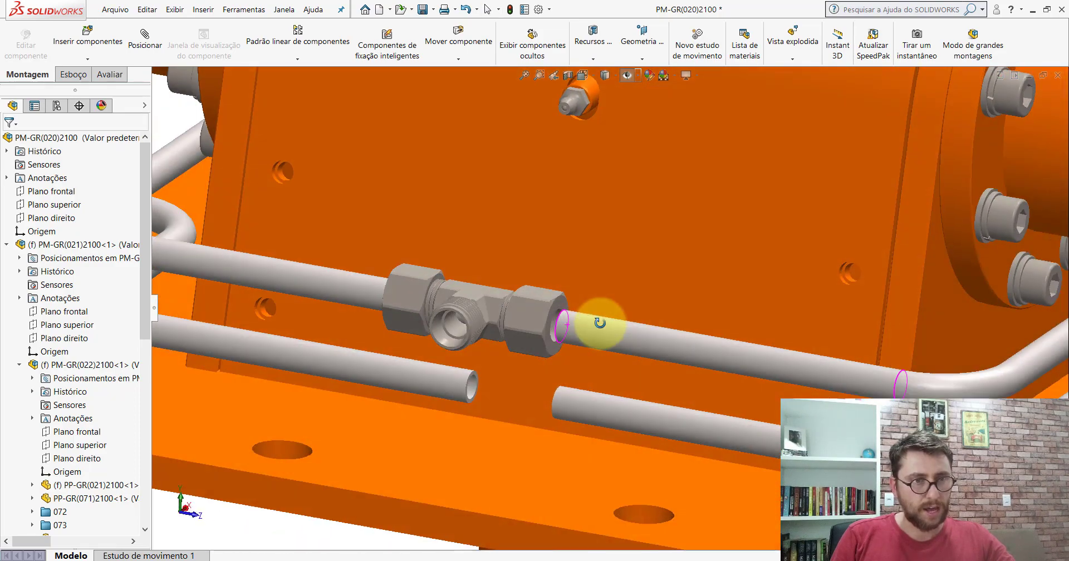
scroll(600, 341, up, 3)
scroll(615, 313, up, 2)
scroll(552, 318, down, 3)
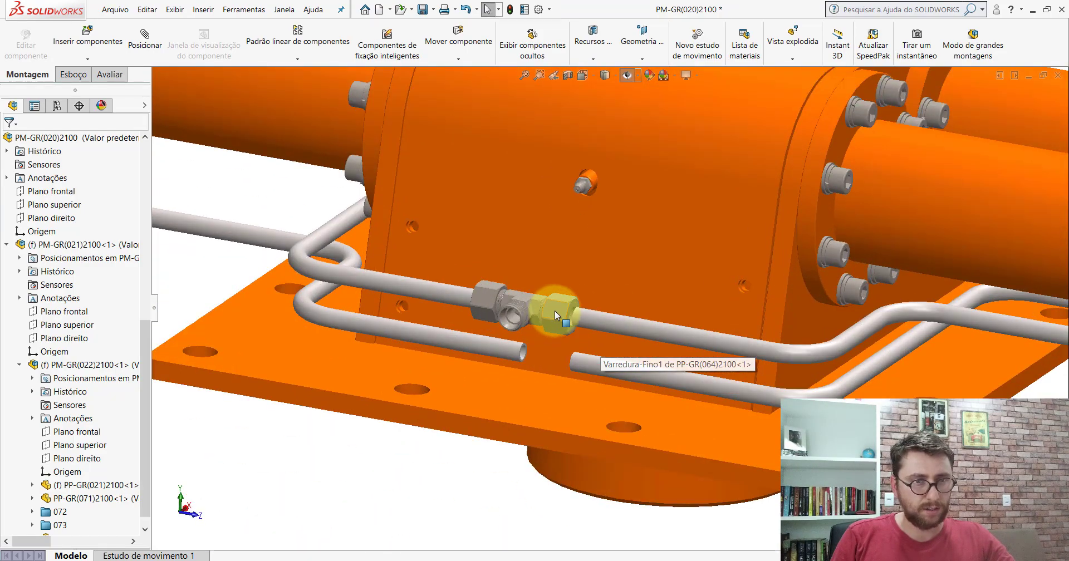
click(555, 311)
scroll(562, 330, up, 5)
key(Escape)
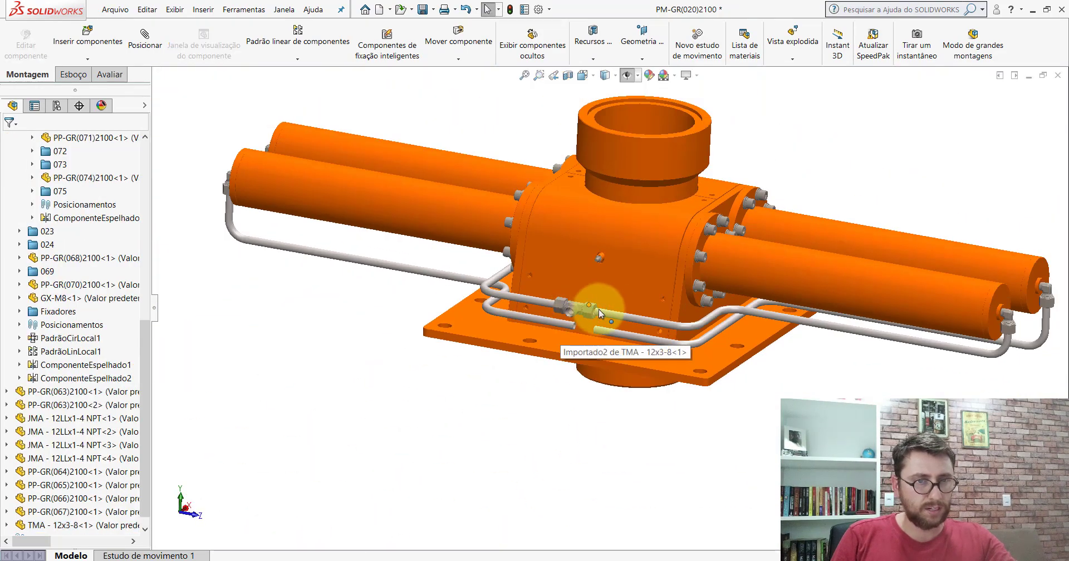
scroll(601, 310, down, 5)
right_click(560, 309)
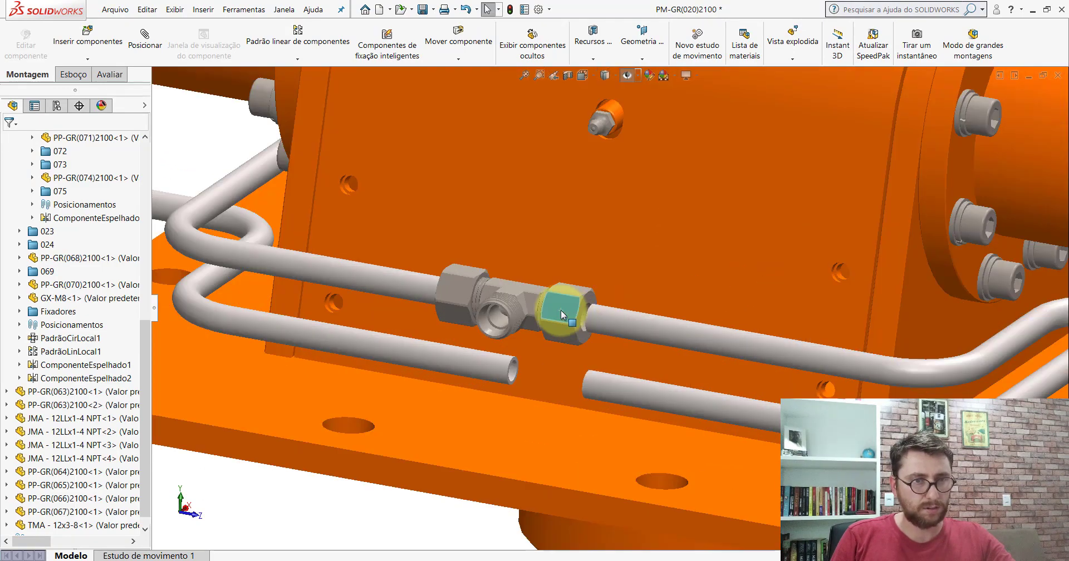
click(704, 154)
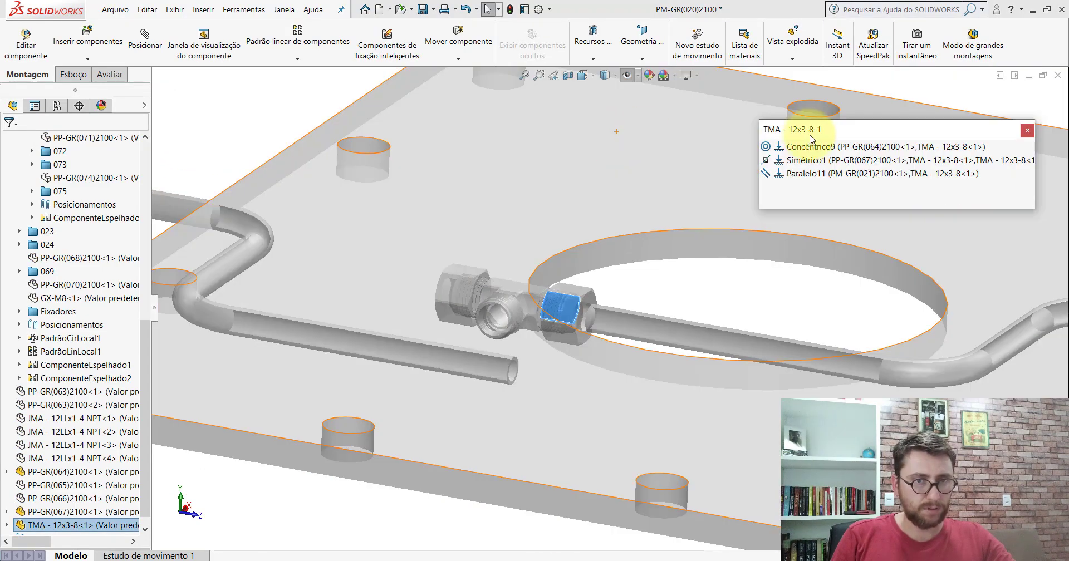
Delete the Simétrico1 mate and close the mates list.
click(802, 160)
scroll(680, 332, up, 8)
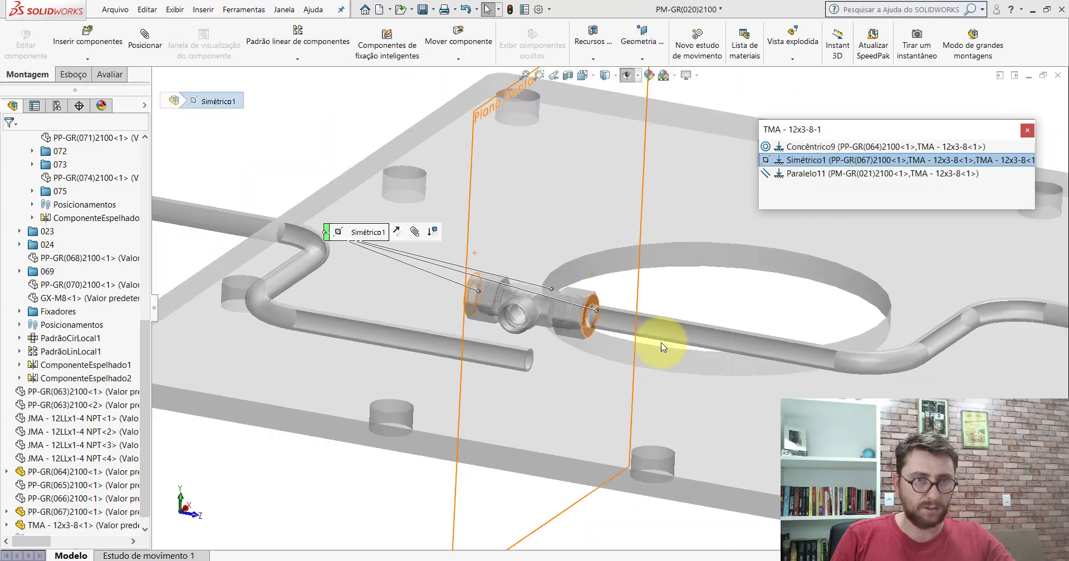
mouse_move(644, 358)
middle_down()
mouse_move(673, 329)
mouse_move(675, 362)
mouse_move(676, 343)
mouse_move(650, 358)
middle_up()
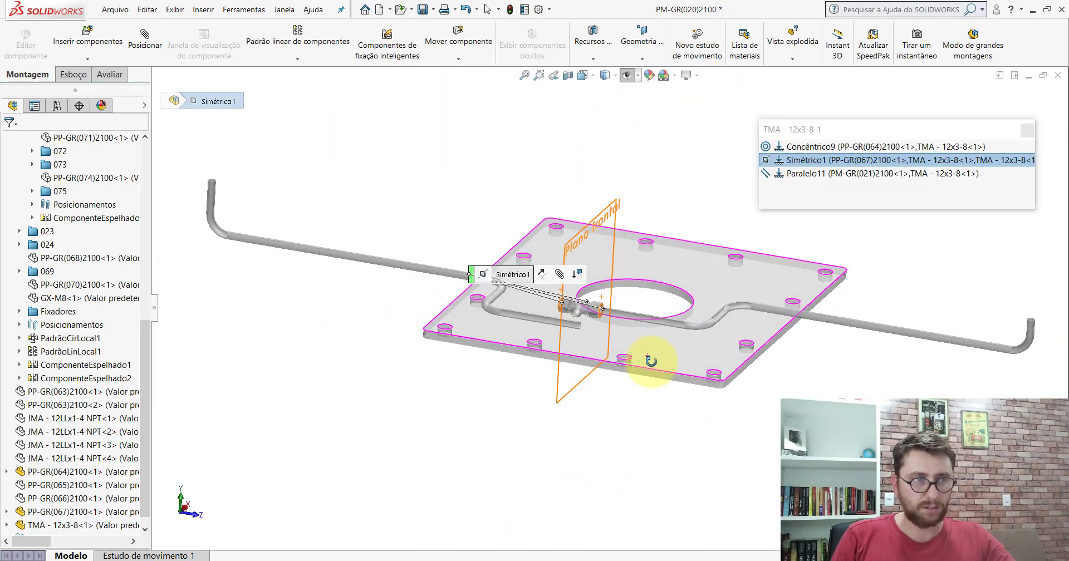
right_click(794, 163)
click(808, 206)
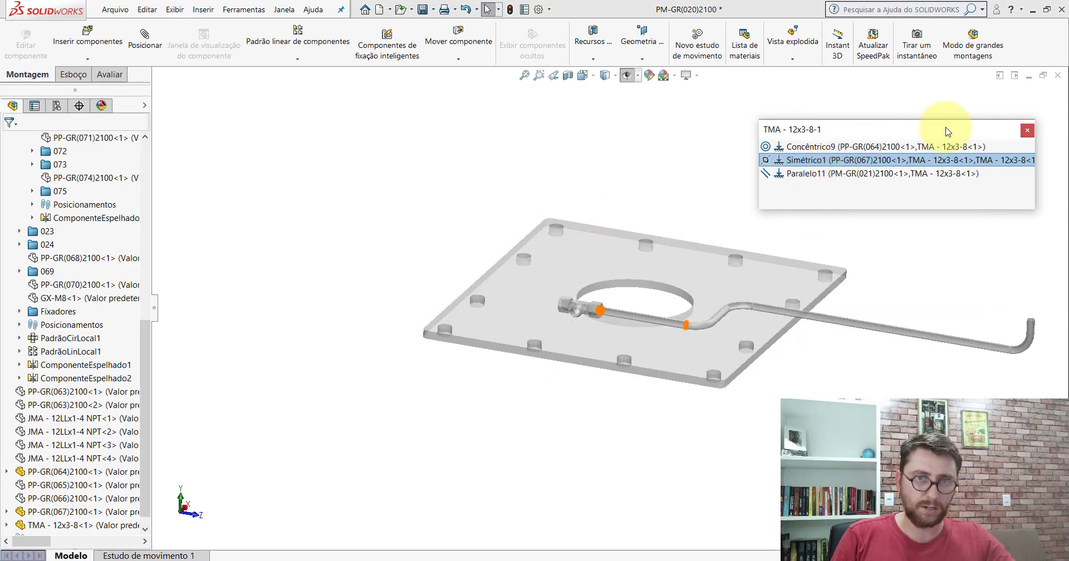
click(1028, 131)
Isolate the TMA tee fitting together with the base flange plate.
scroll(590, 301, down, 3)
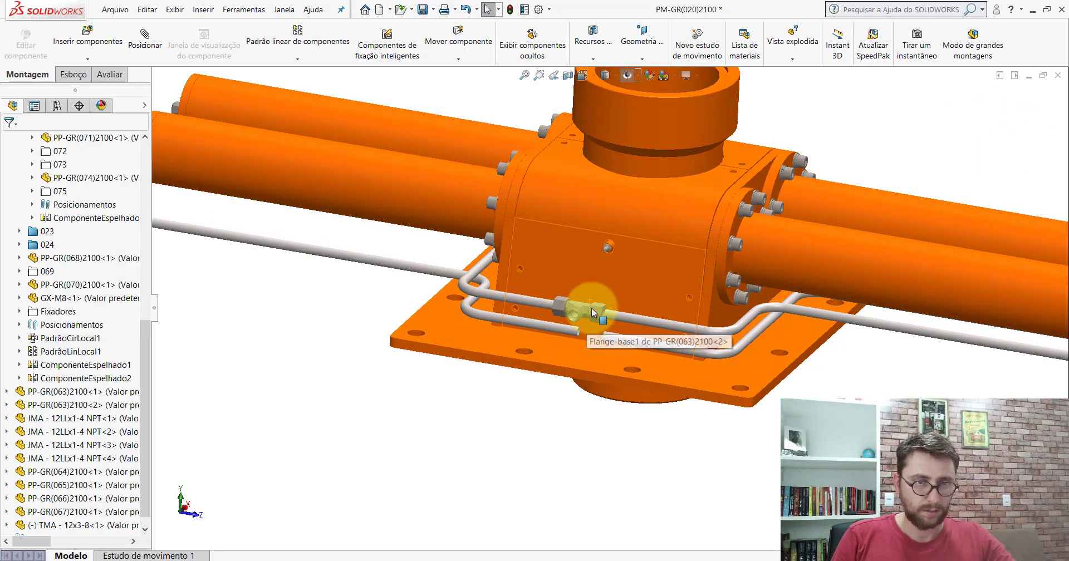
scroll(590, 312, down, 3)
scroll(587, 315, up, 4)
scroll(623, 175, down, 2)
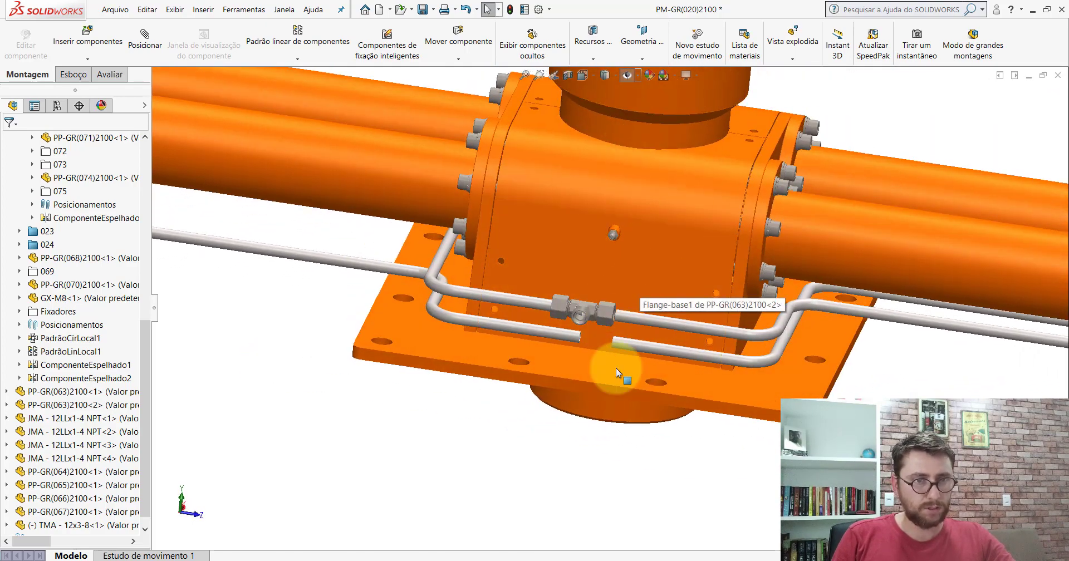
scroll(612, 369, down, 2)
scroll(612, 368, down, 1)
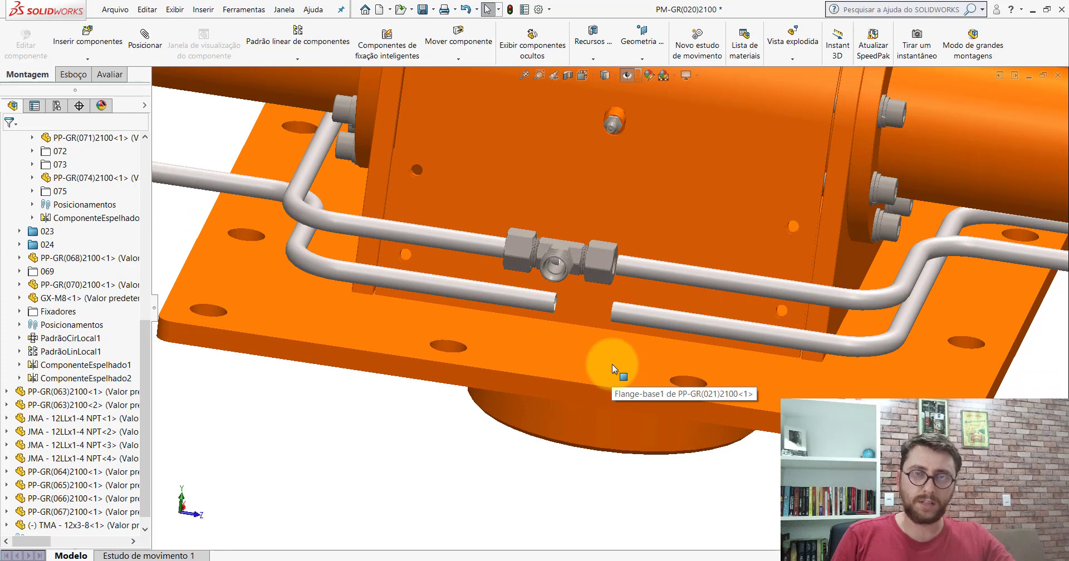
click(572, 351)
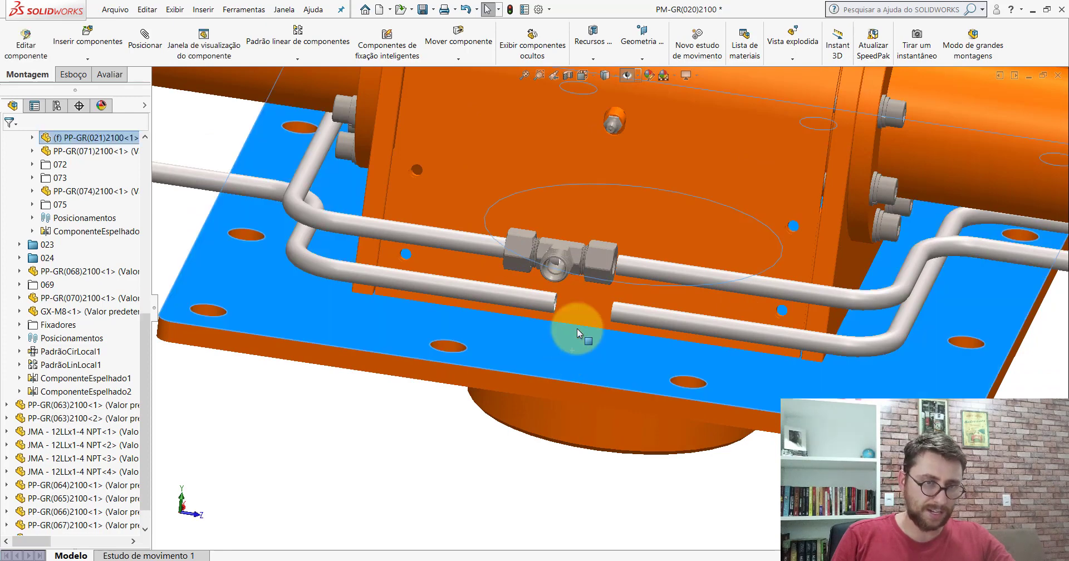
right_click(599, 264)
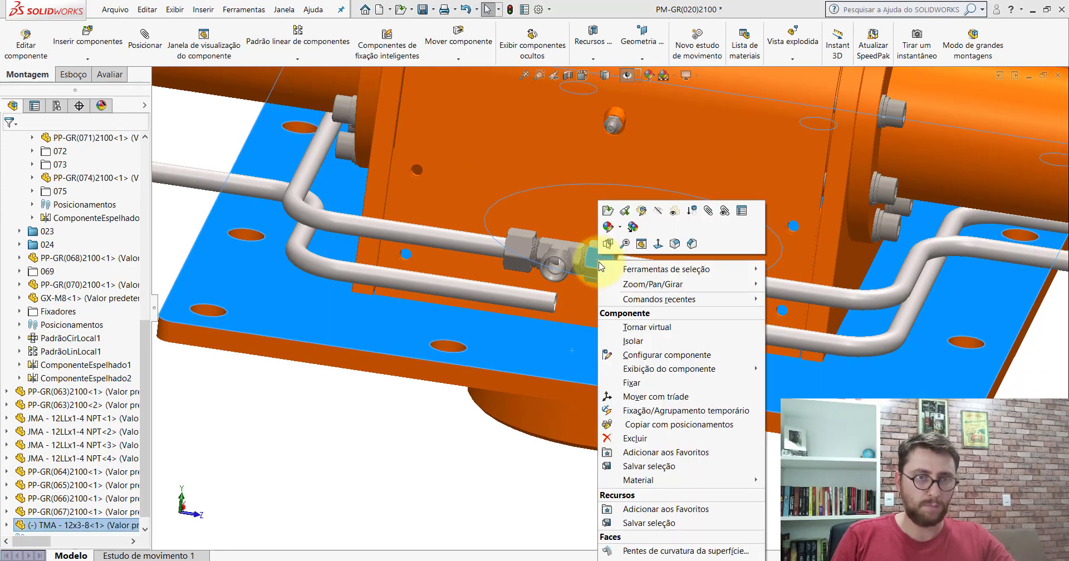
click(634, 341)
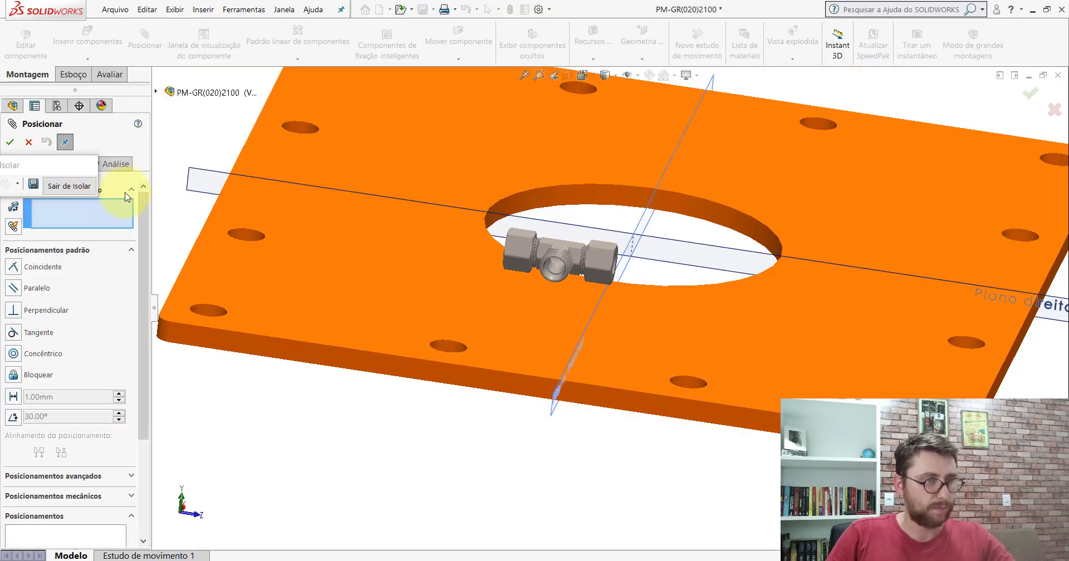
Add a Symmetric mate of both tee end faces about the plate's Plano frontal, then hide planes.
click(131, 254)
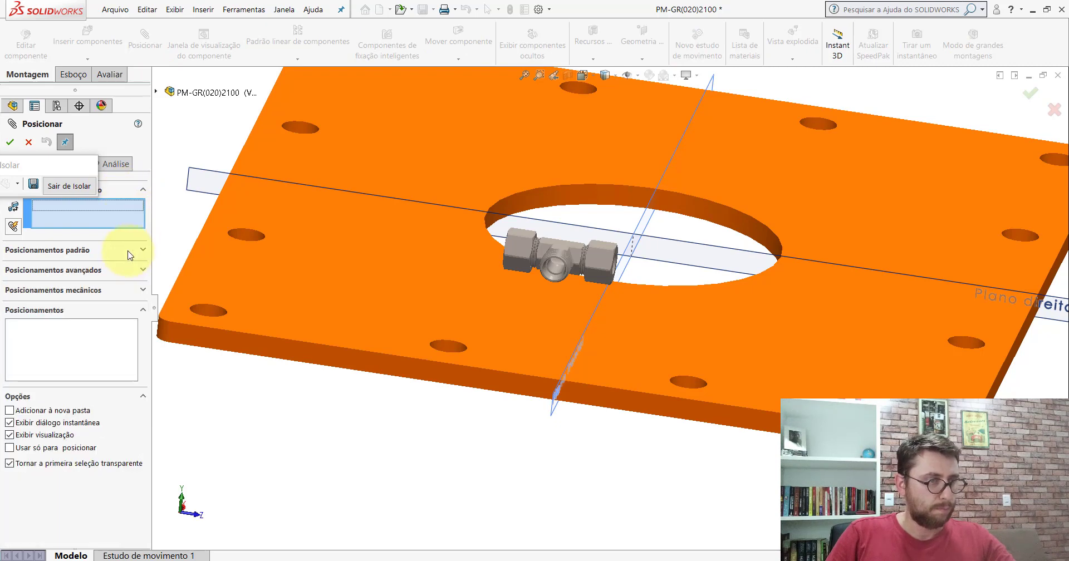
click(61, 271)
click(14, 302)
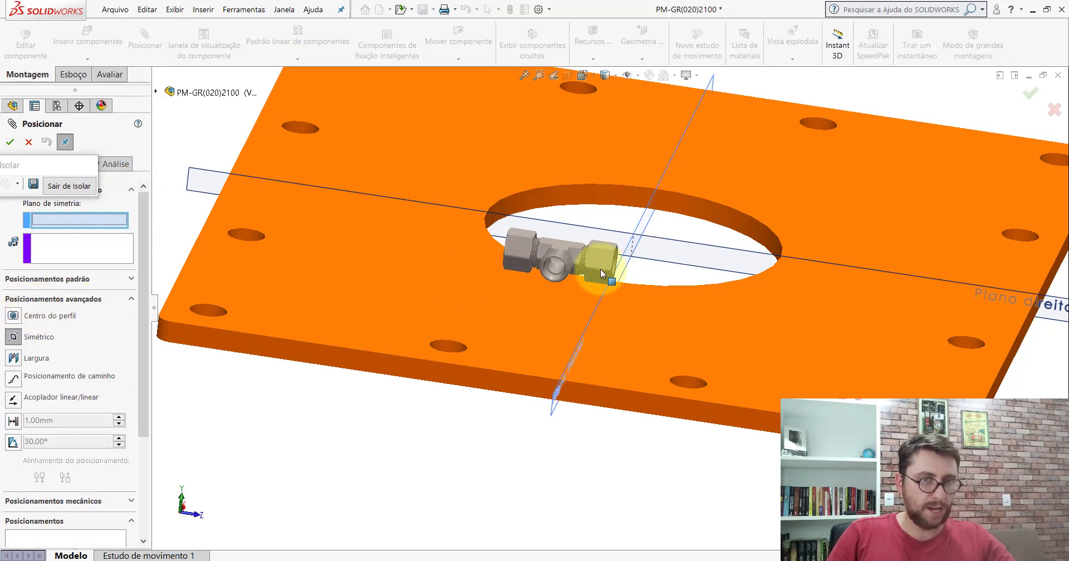
click(555, 399)
scroll(597, 257, down, 3)
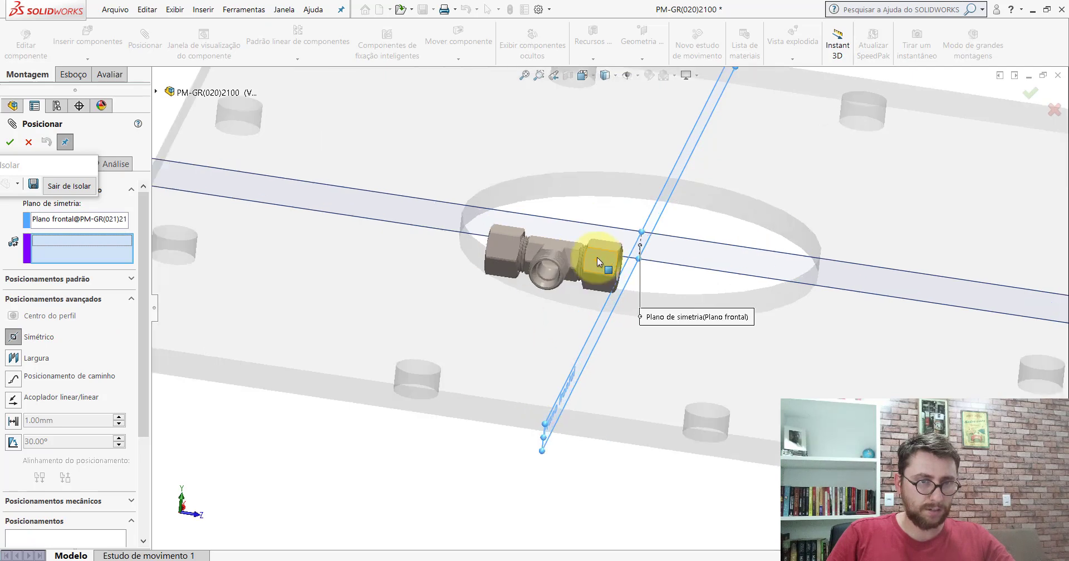
scroll(572, 260, down, 2)
click(640, 258)
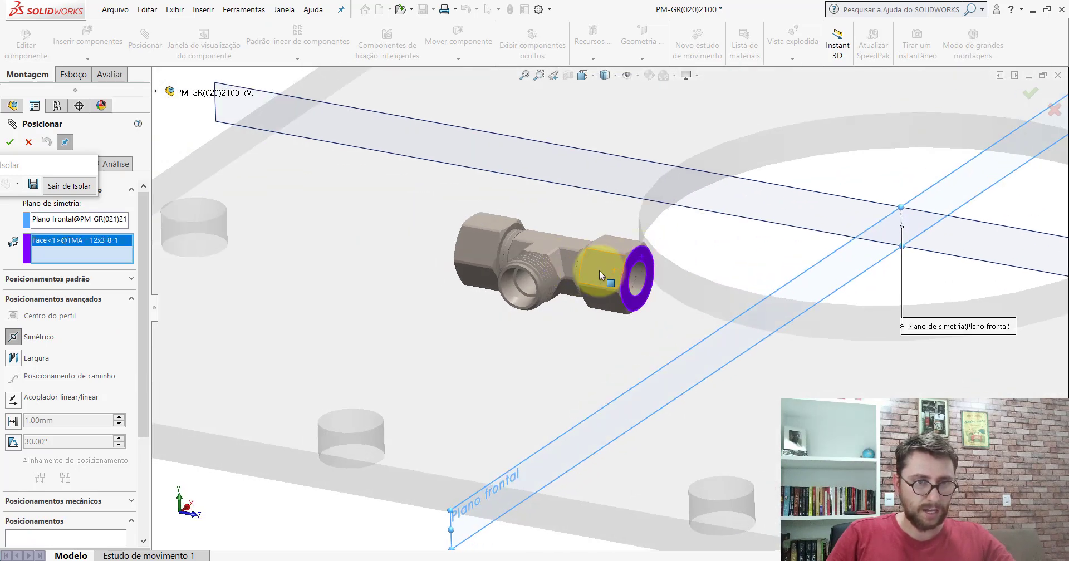
mouse_move(641, 258)
middle_down()
mouse_move(648, 235)
mouse_move(466, 262)
middle_up()
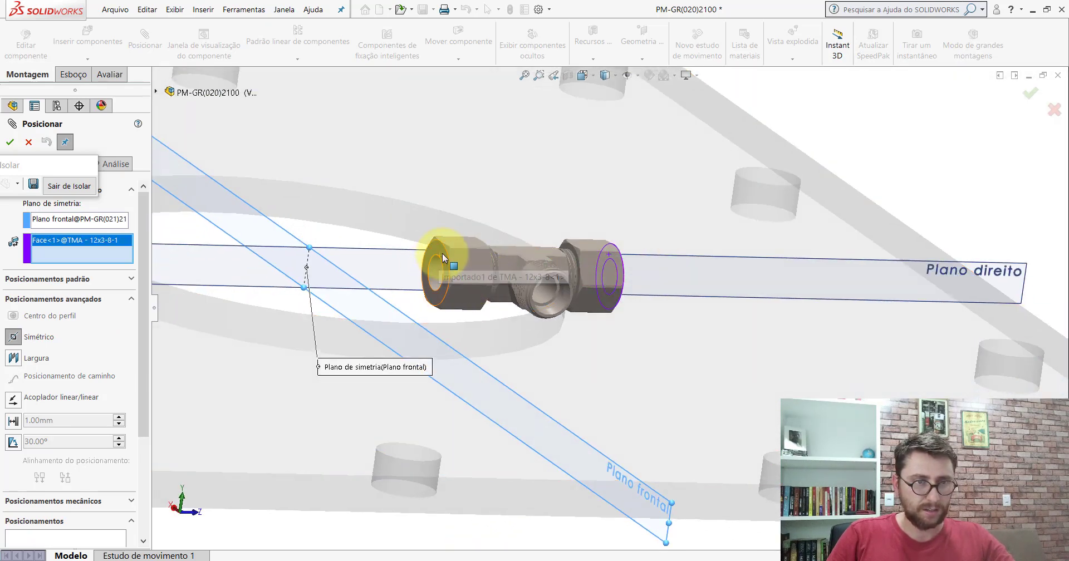
click(444, 258)
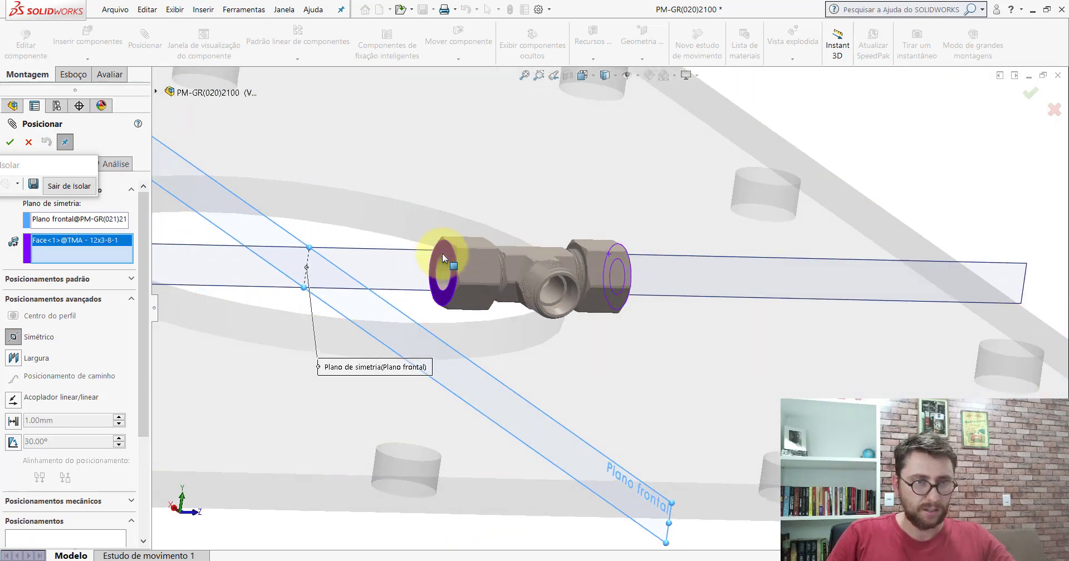
click(9, 143)
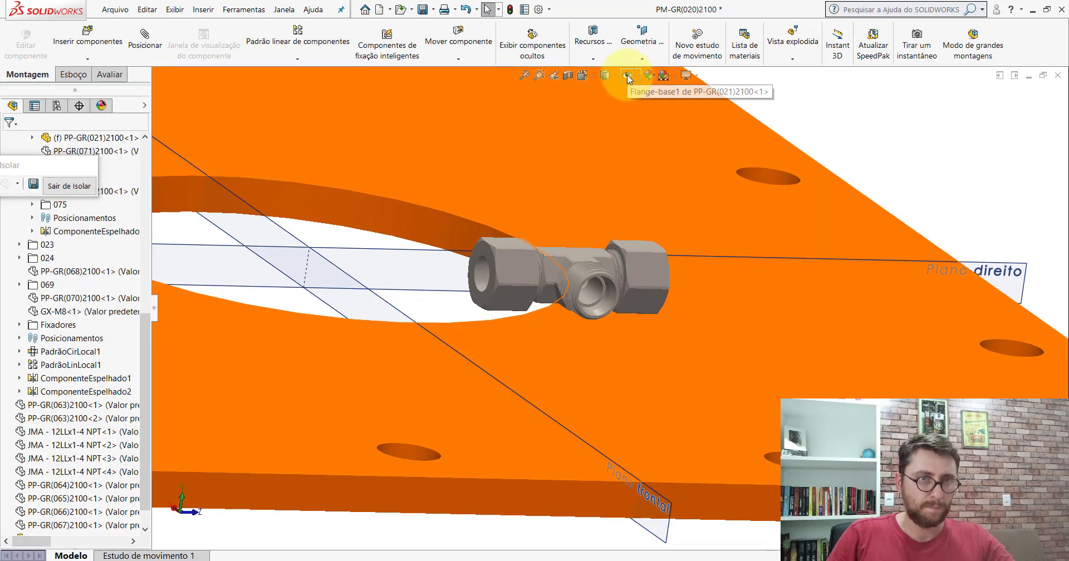
click(627, 75)
Zoom to fit, tilt the view, and exit isolation to show the full assembly.
key(f)
middle_drag(631, 278, 573, 335)
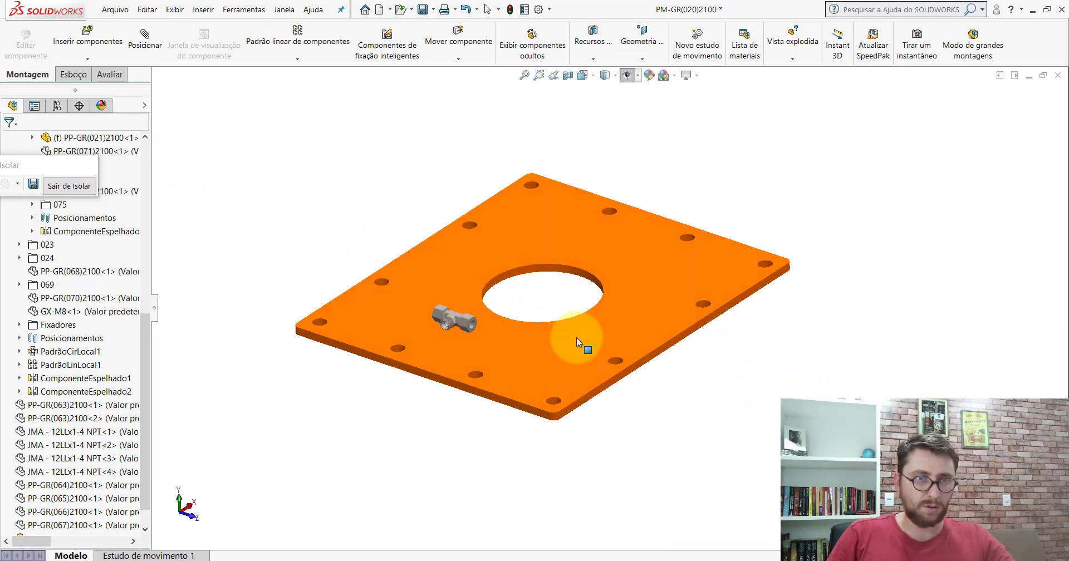
click(70, 186)
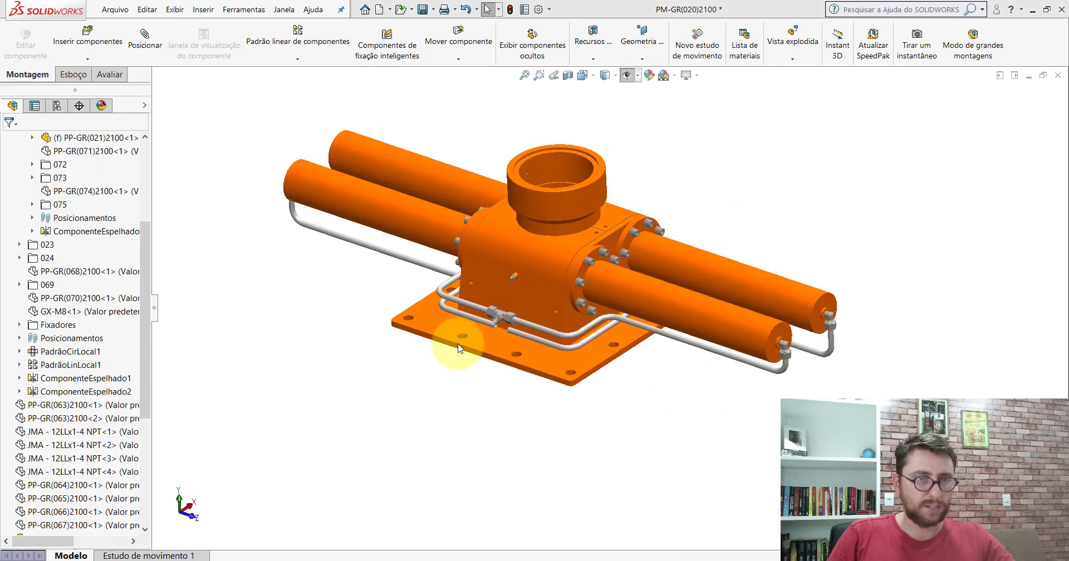
Copy the TMA - 12x3-8 tee into empty space below the plate.
scroll(512, 329, down, 5)
scroll(561, 293, down, 5)
mouse_move(561, 292)
middle_down()
mouse_move(605, 210)
mouse_move(561, 270)
middle_up()
scroll(583, 283, up, 4)
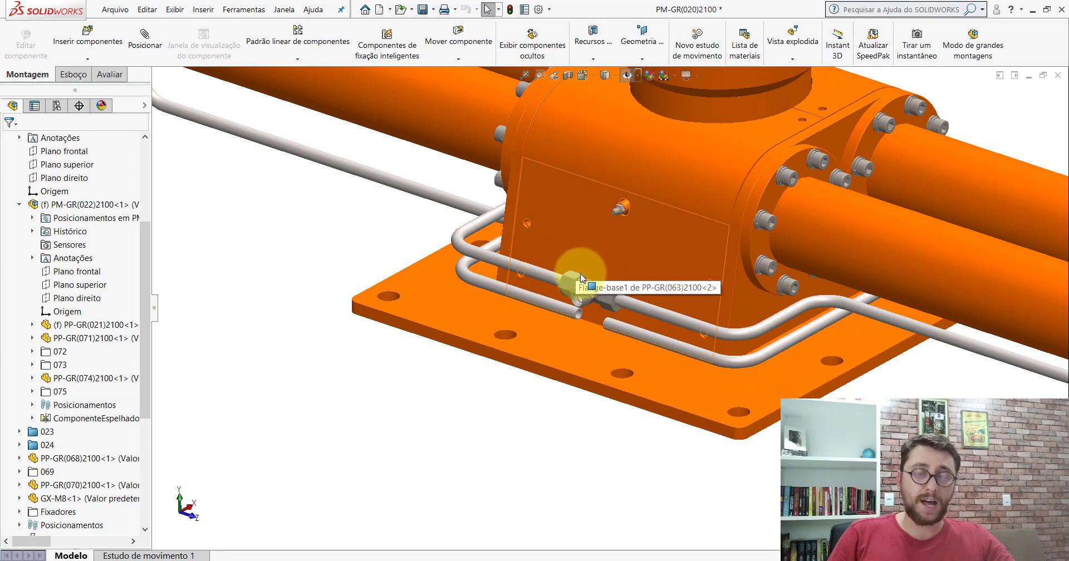
scroll(621, 318, up, 5)
scroll(623, 331, down, 5)
scroll(570, 303, down, 2)
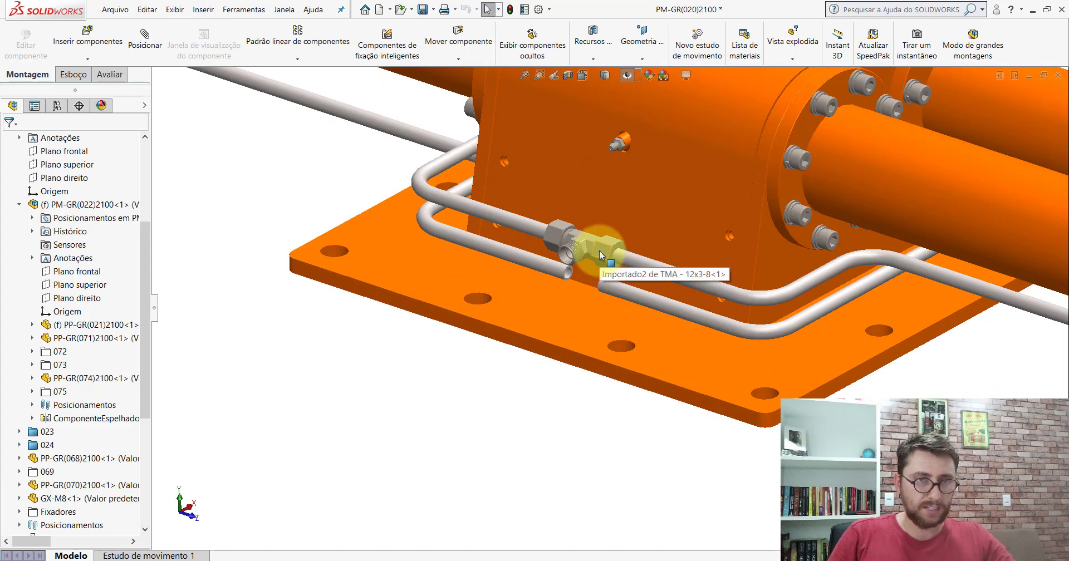
mouse_move(600, 255)
ctrl+mouse_down()
mouse_move(479, 419)
mouse_move(464, 412)
ctrl+mouse_up()
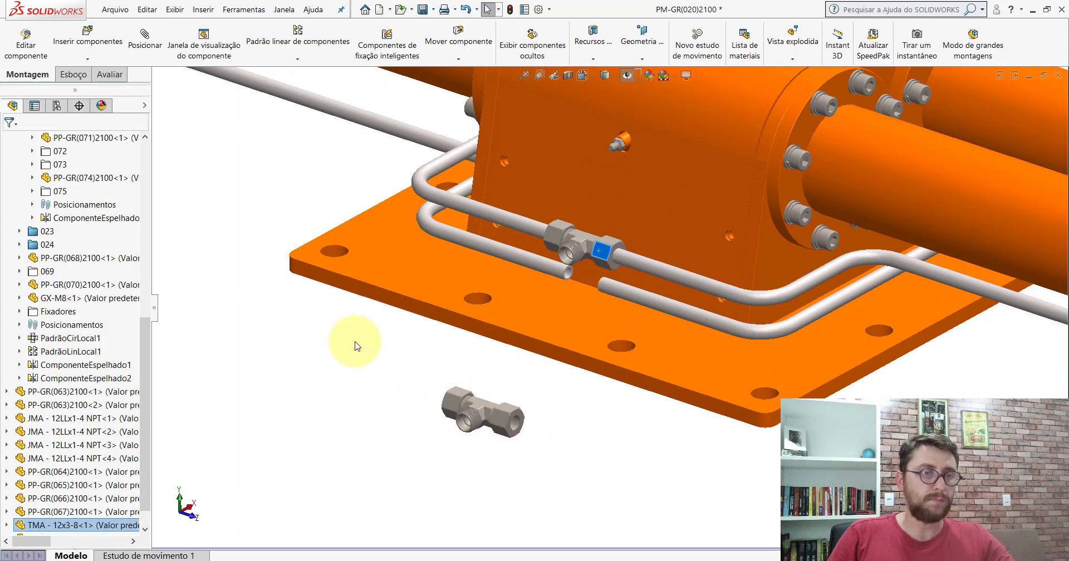
Hide the nearby short pipe and isolate the base plate with the tee copy.
key(Tab)
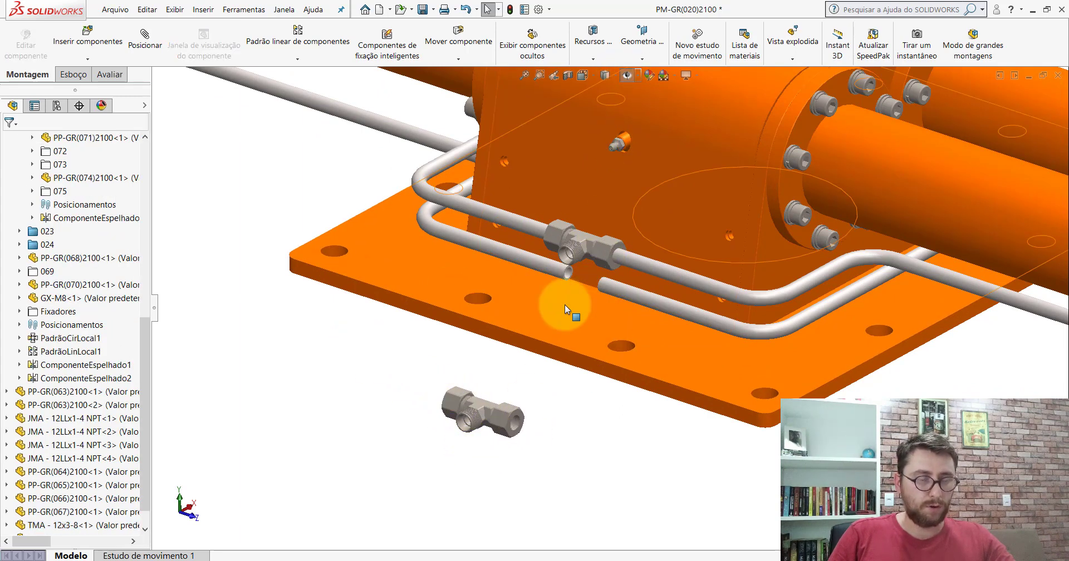
click(511, 293)
right_click(497, 423)
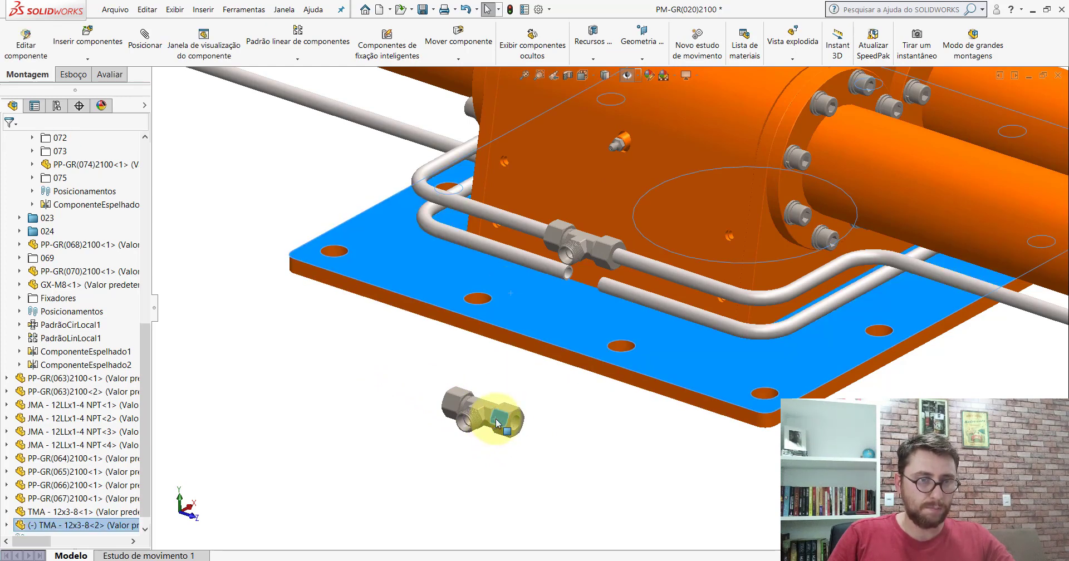
click(534, 369)
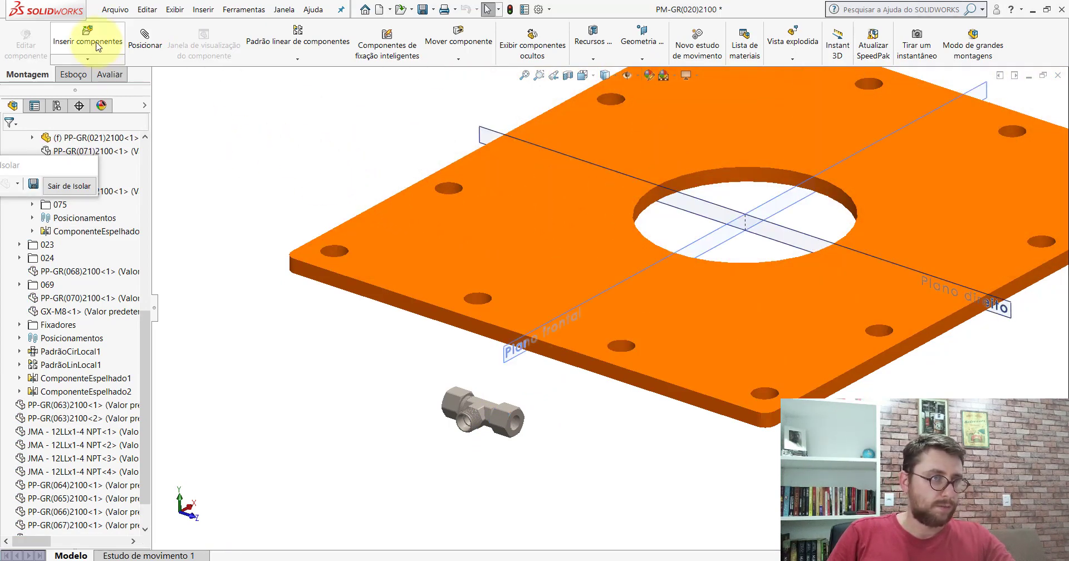
Add a Simétrico mate centring the tee copy's two end faces about the plate's Plano frontal.
click(141, 49)
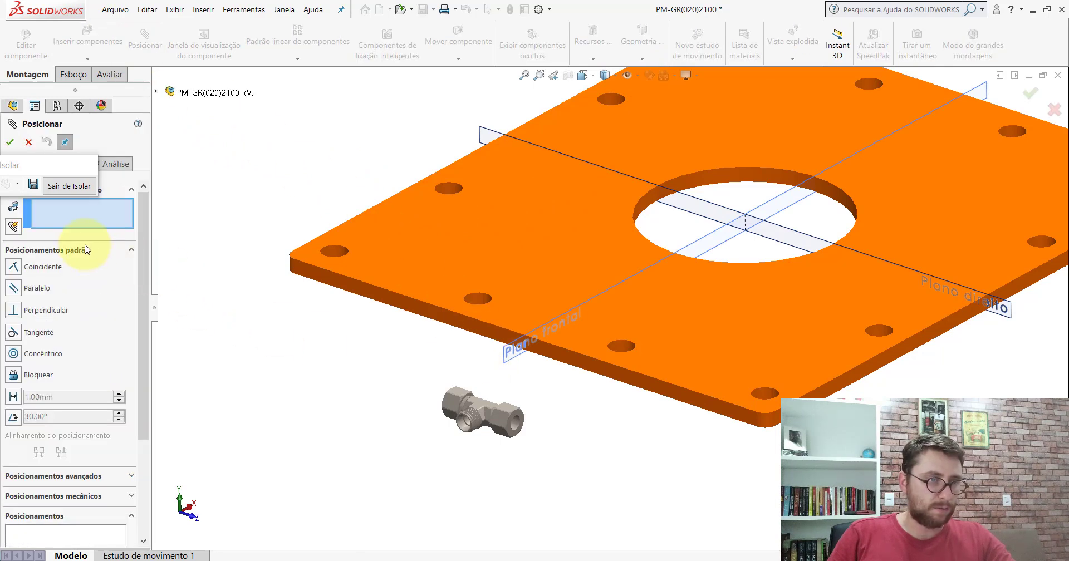
click(83, 250)
click(72, 271)
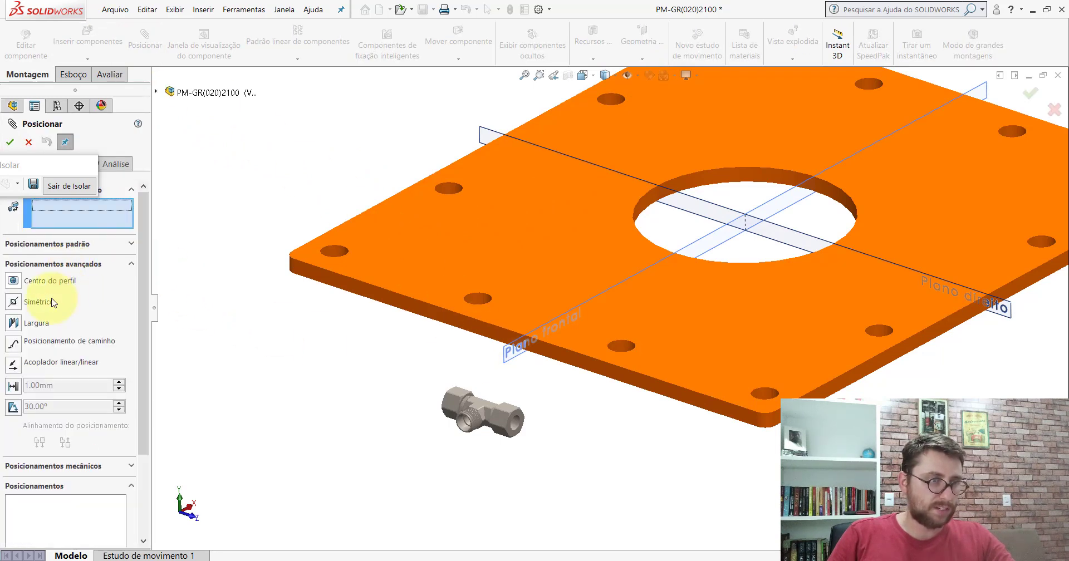
click(13, 305)
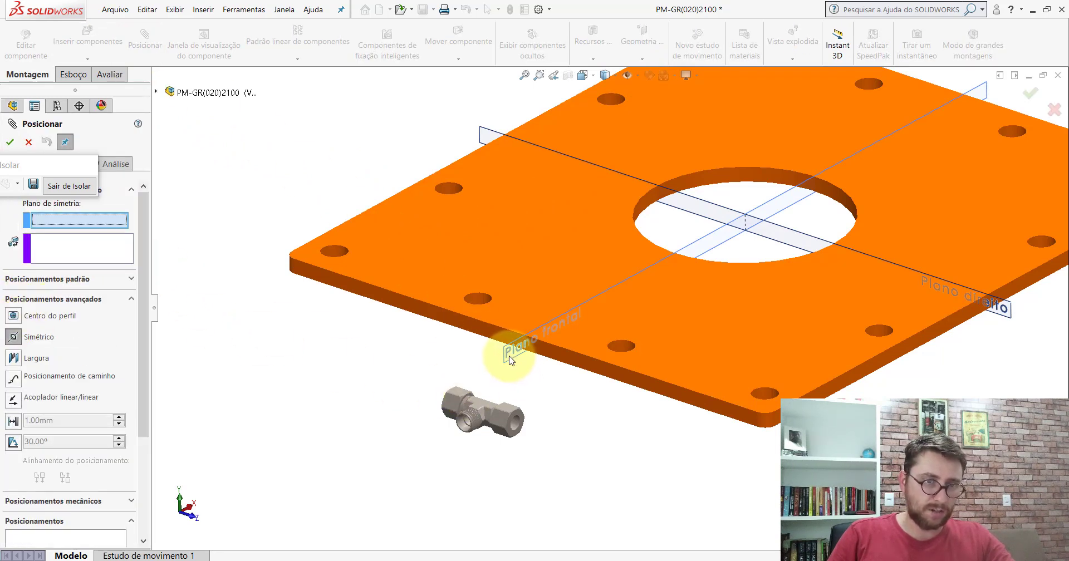
click(539, 324)
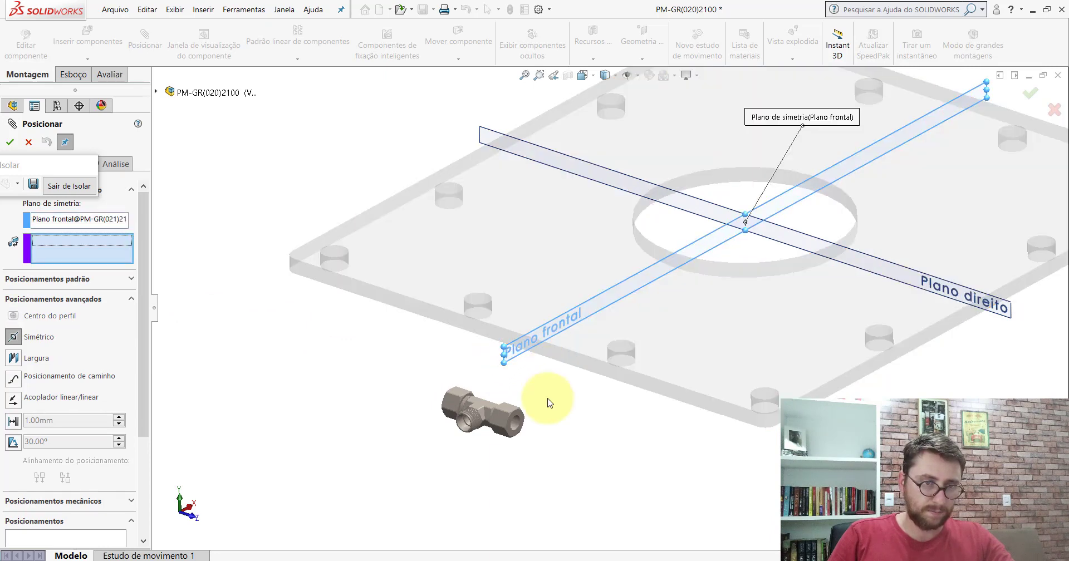
scroll(548, 399, down, 5)
click(493, 376)
scroll(492, 376, up, 5)
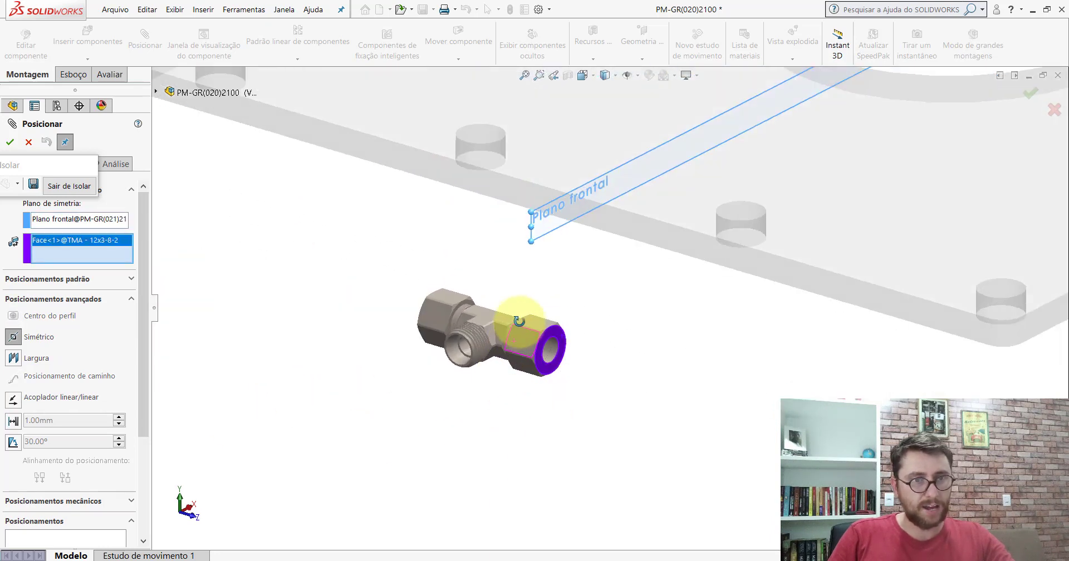
mouse_move(513, 310)
middle_down()
mouse_move(609, 341)
mouse_move(432, 350)
middle_up()
click(431, 349)
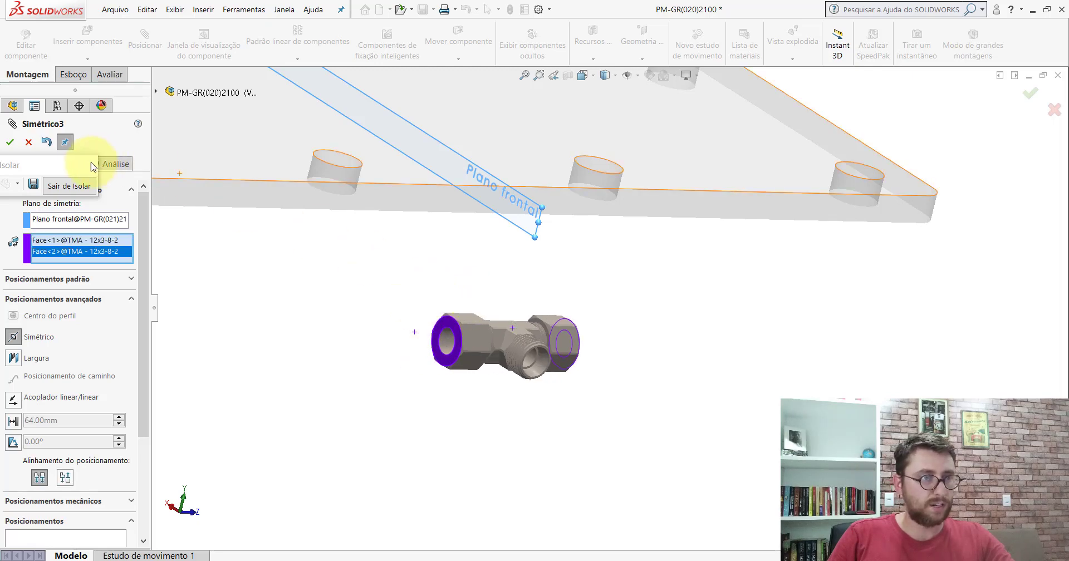
click(10, 142)
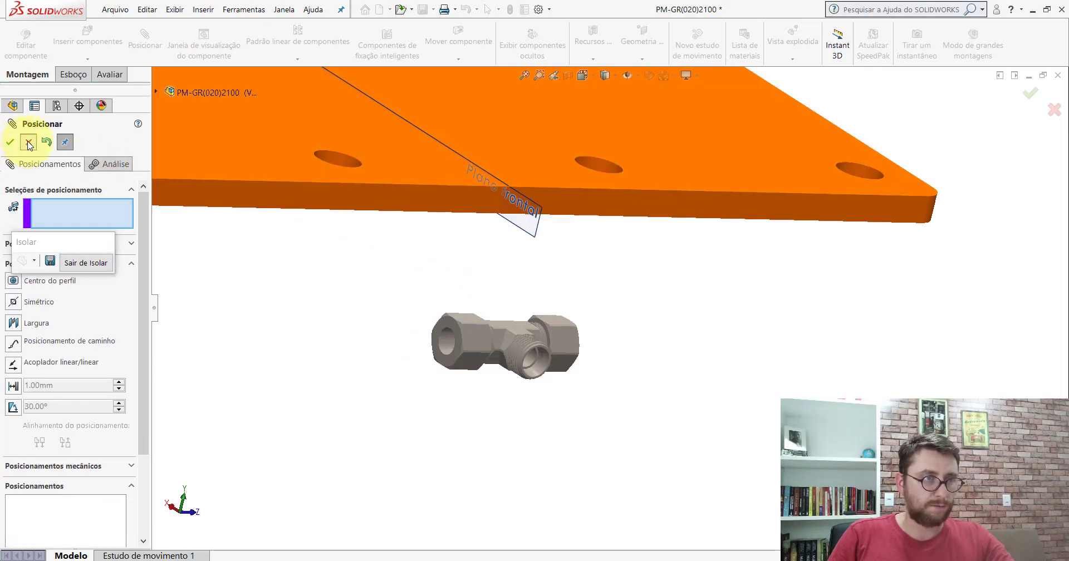
click(28, 142)
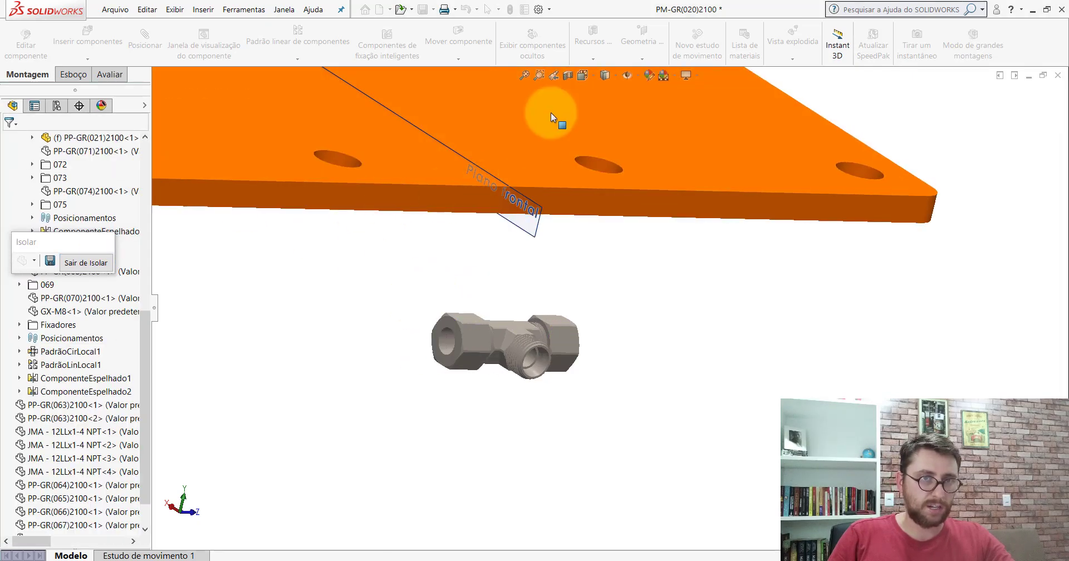
Hide the planes and mate the tee copy's end bore concentric to the lower pipe.
click(630, 75)
middle_drag(621, 255, 408, 268)
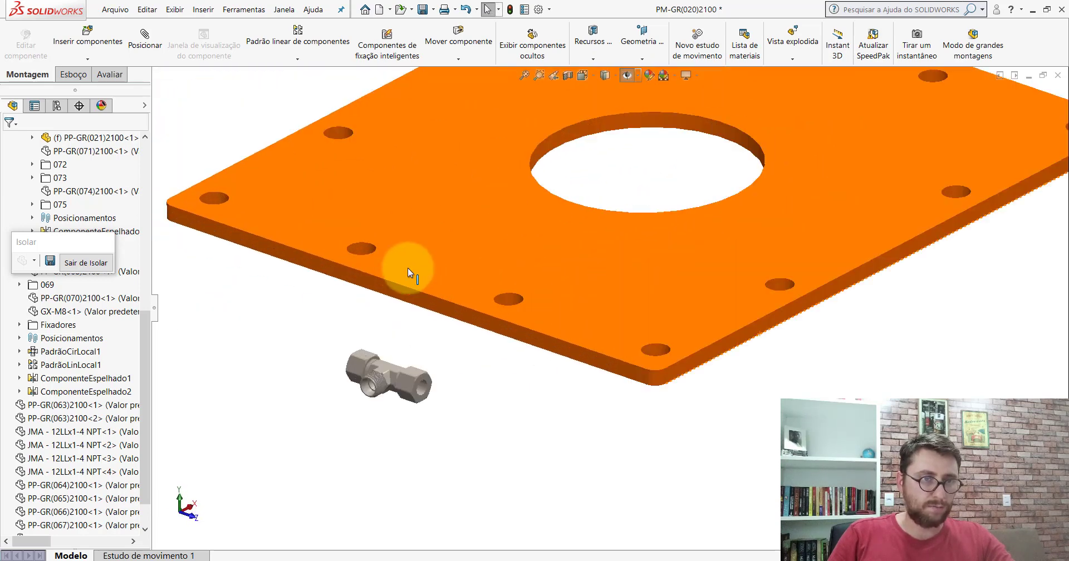
click(89, 263)
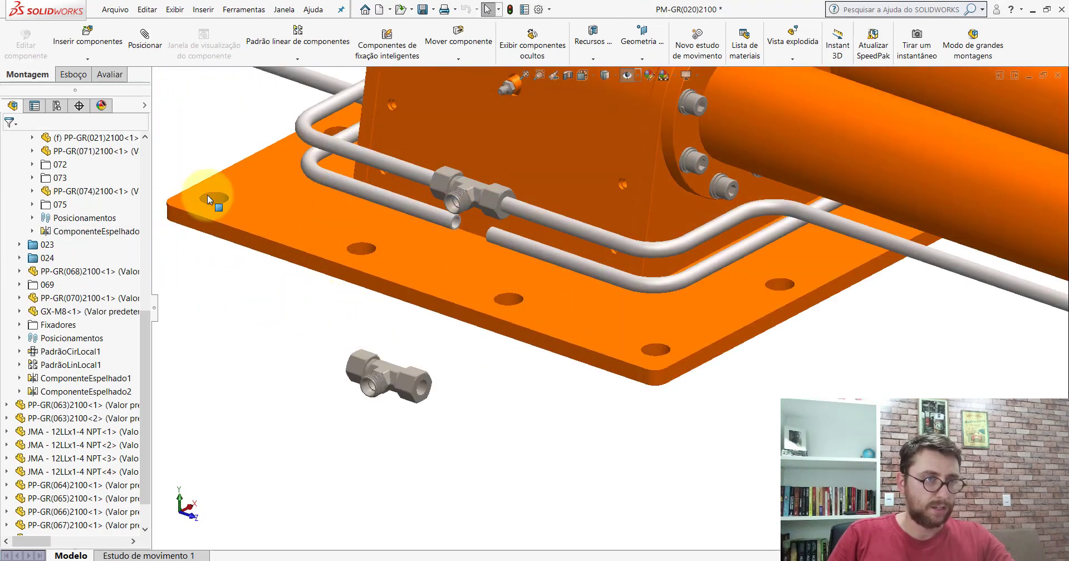
click(145, 34)
scroll(451, 385, down, 3)
scroll(390, 384, down, 2)
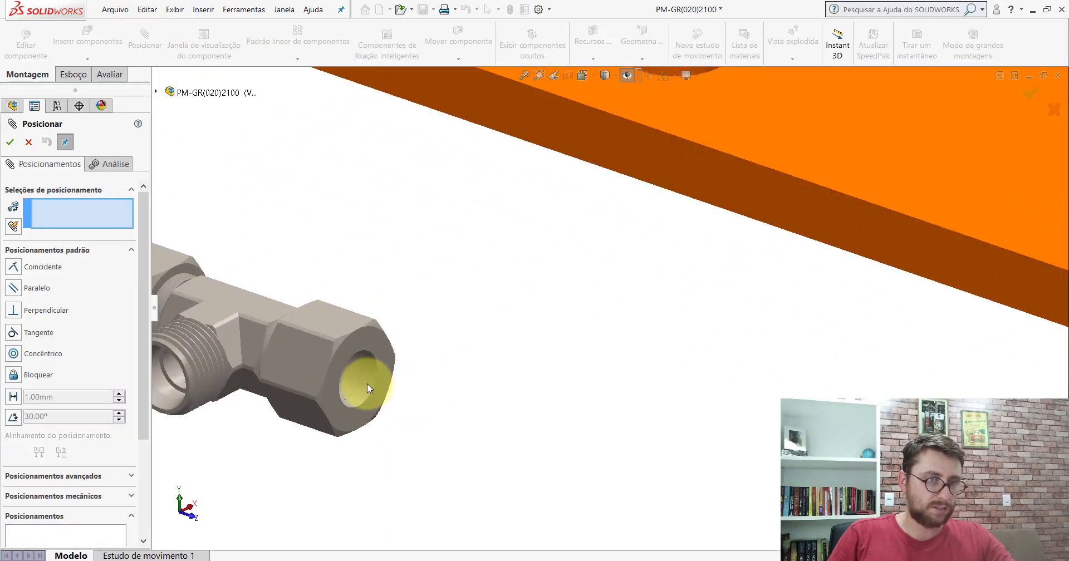
click(367, 383)
scroll(485, 366, up, 4)
scroll(621, 235, down, 2)
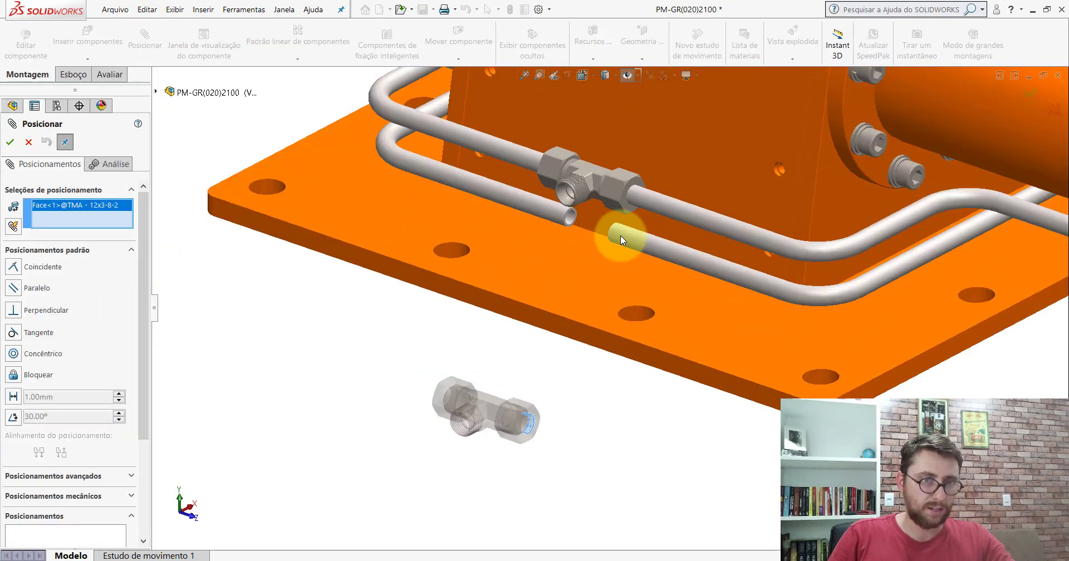
scroll(613, 236, down, 2)
click(602, 237)
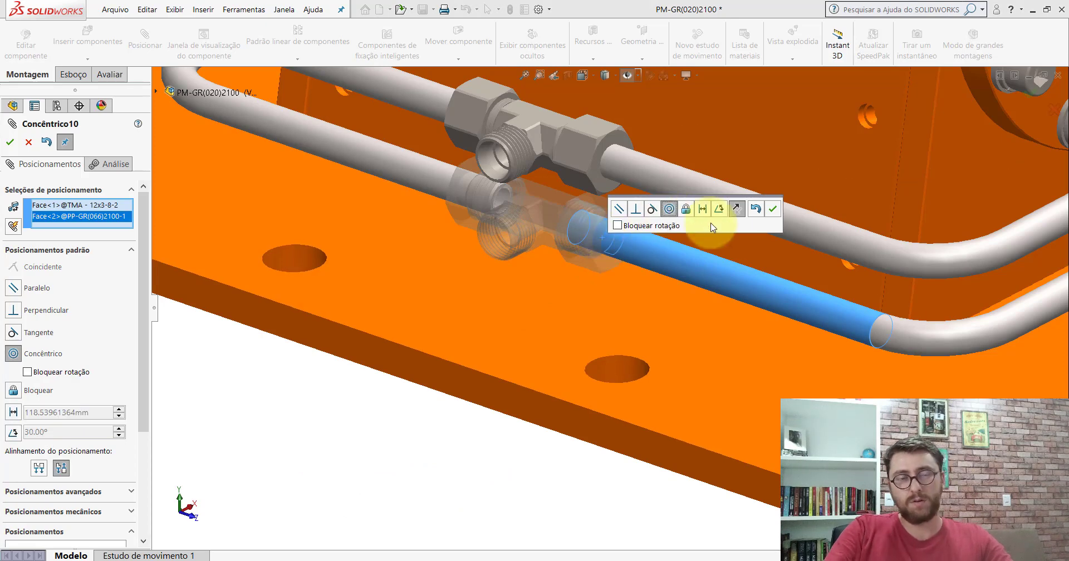
click(771, 210)
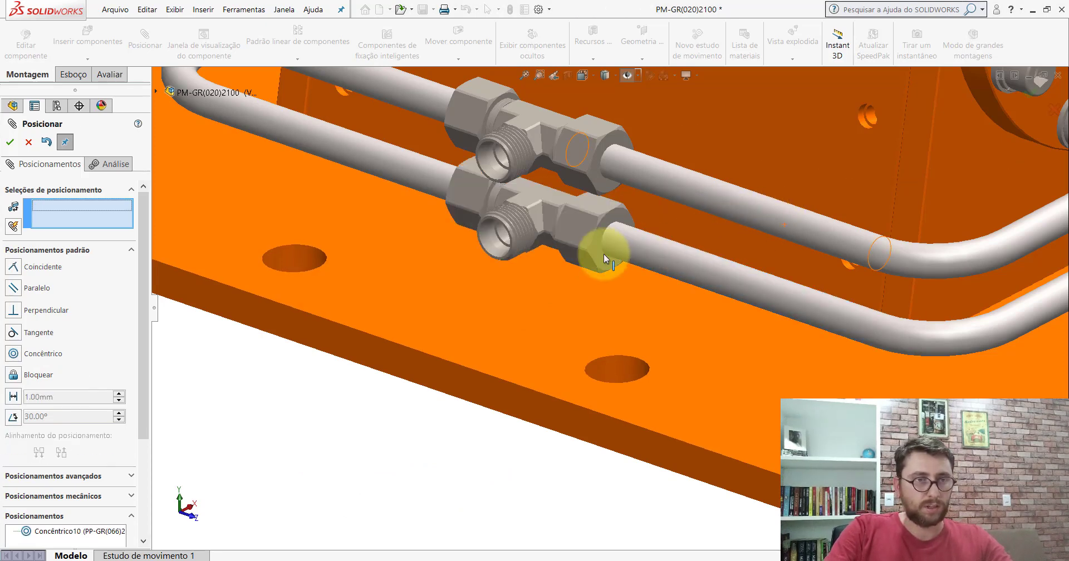
Make a tee copy face parallel to the orange plate face and close the mate settings.
scroll(599, 234, down, 3)
click(610, 195)
scroll(624, 223, up, 3)
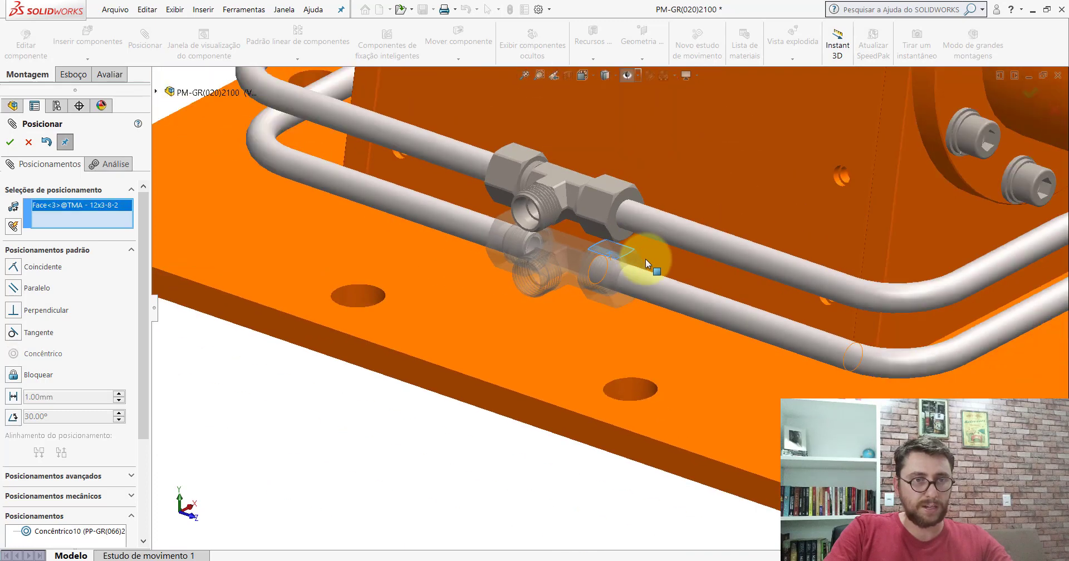
scroll(601, 296, down, 2)
click(441, 351)
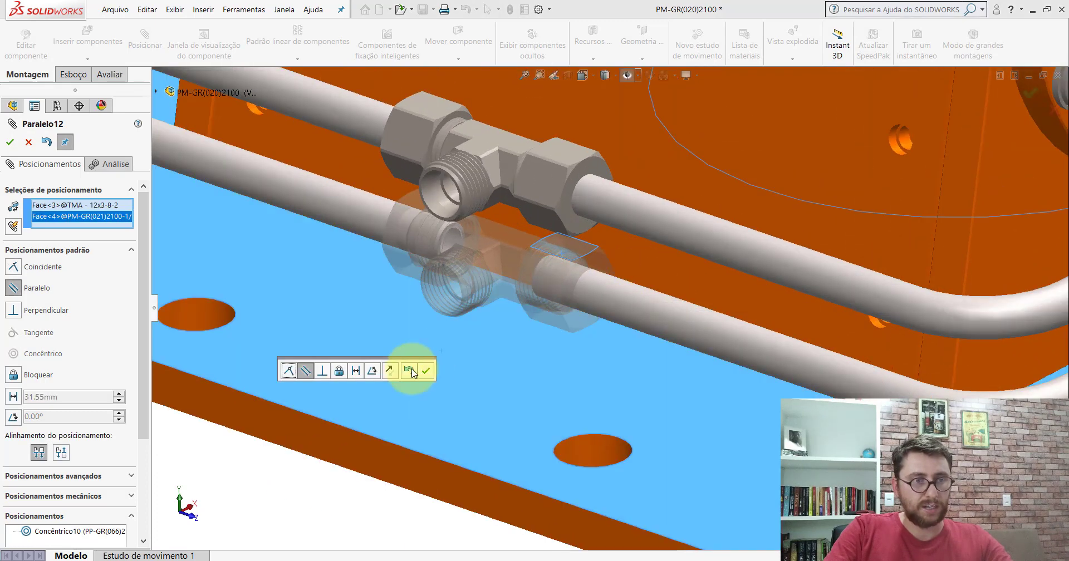
click(425, 371)
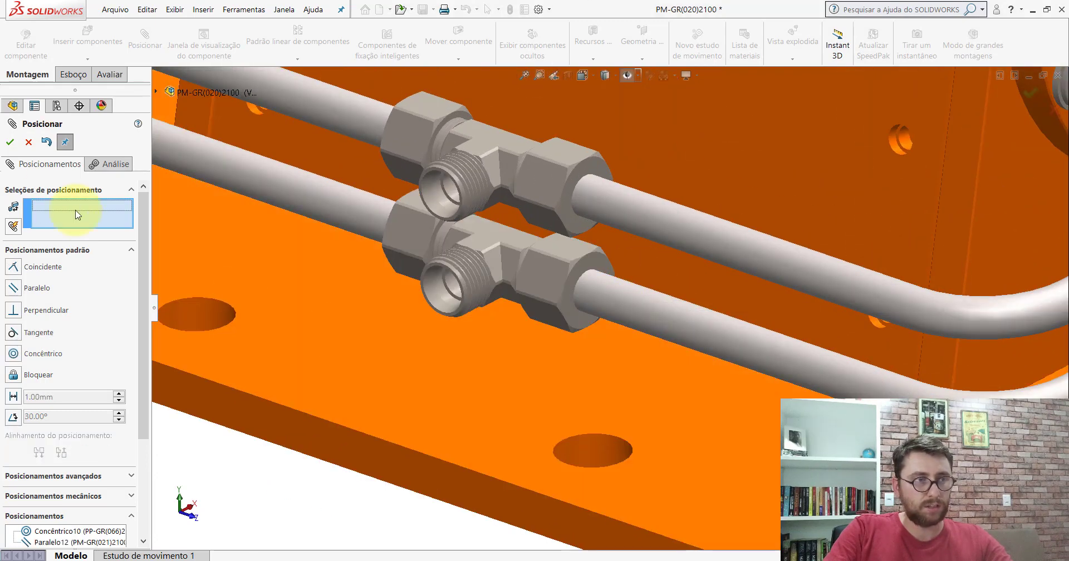
click(29, 142)
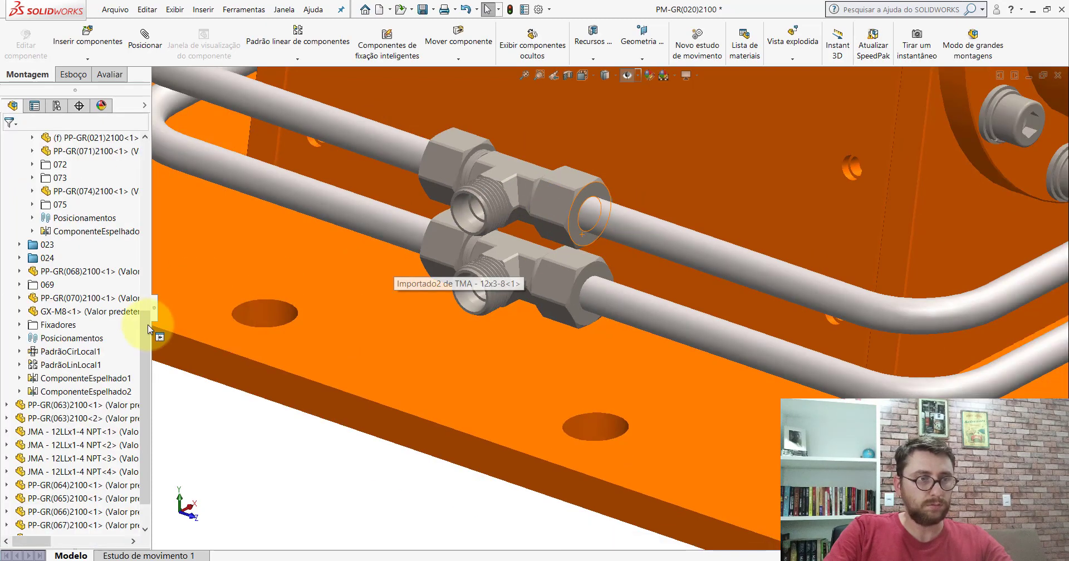
Collapse the design tree, set an isometric view, and switch to the PM-GR(020)2100_ window.
drag(143, 330, 141, 166)
click(101, 140)
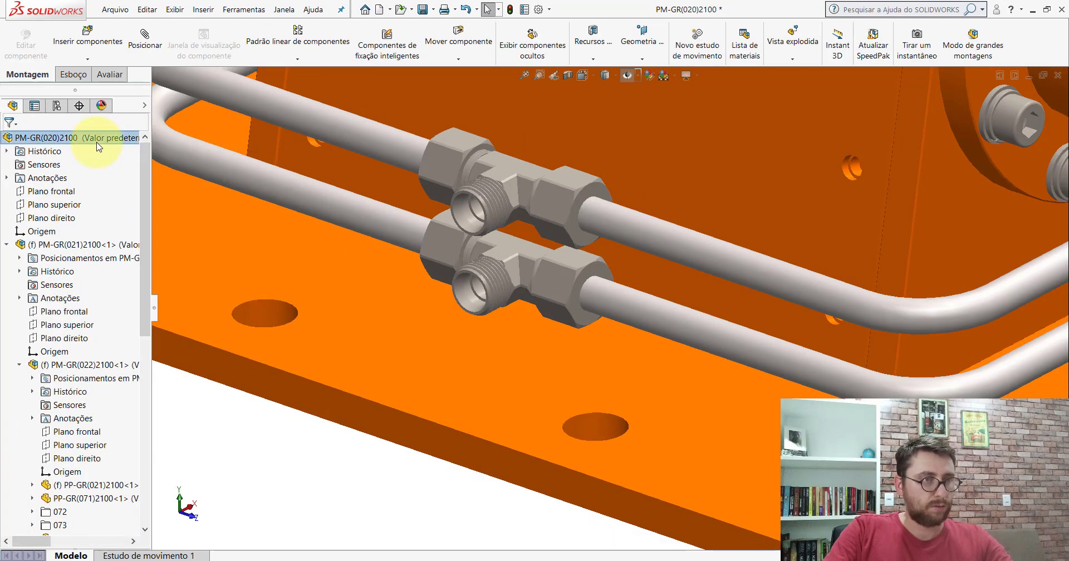
right_click(106, 139)
click(182, 455)
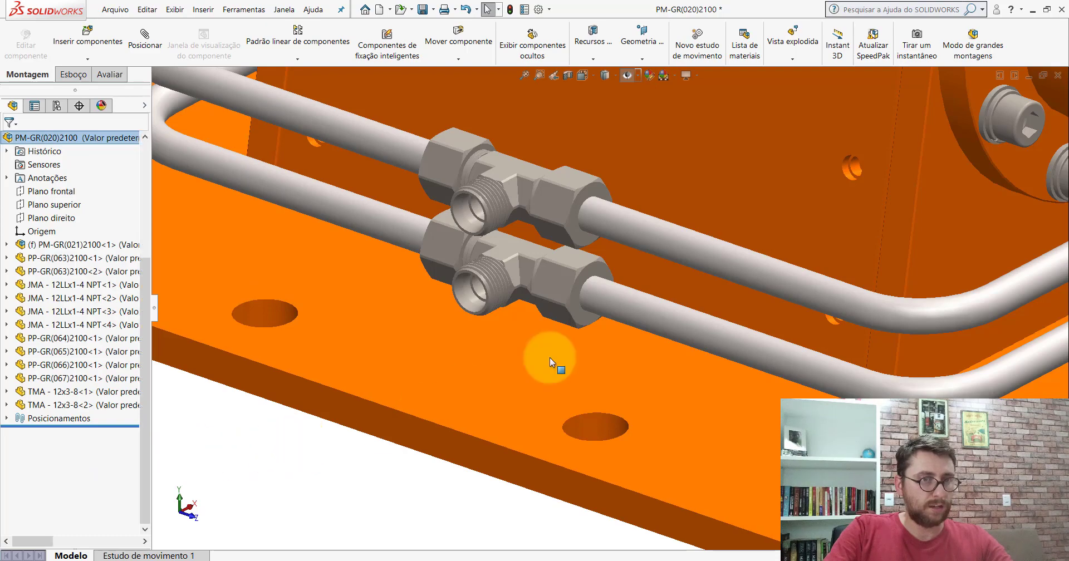
key(f)
mouse_move(581, 340)
middle_down()
mouse_move(623, 287)
mouse_move(564, 203)
mouse_move(513, 238)
middle_up()
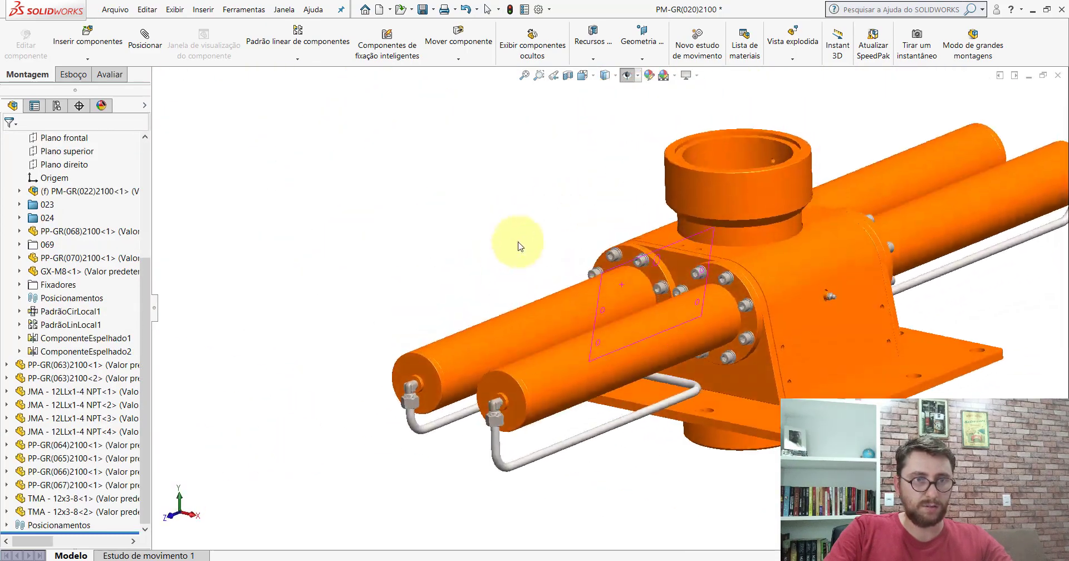
click(583, 75)
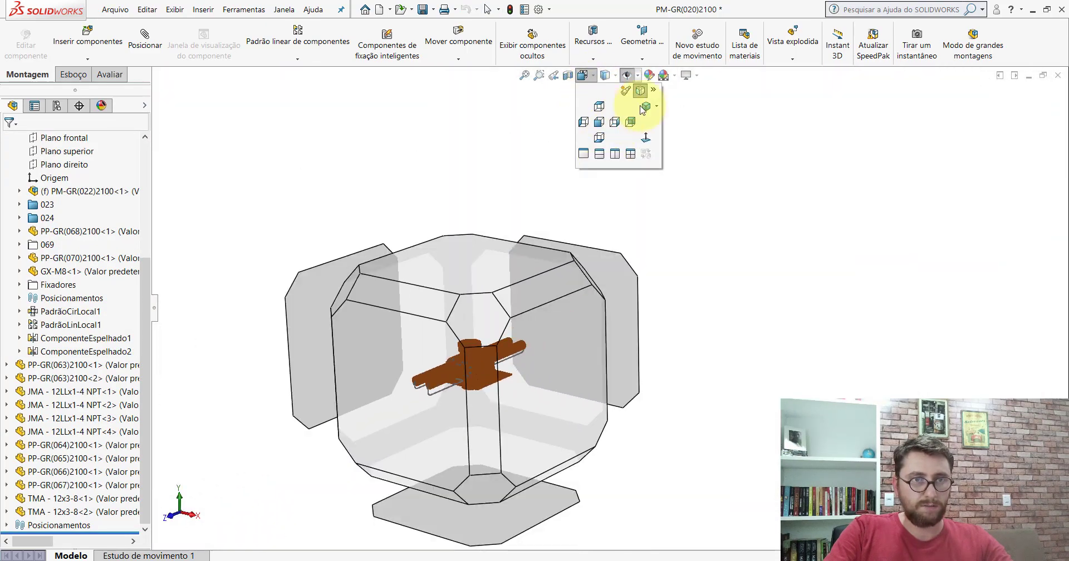
click(640, 101)
click(501, 518)
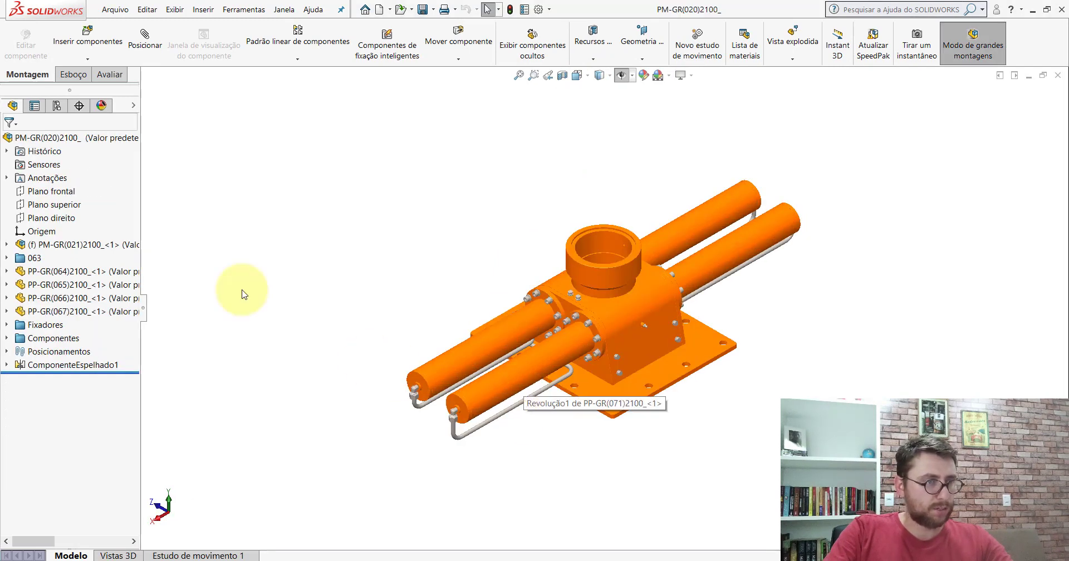
Highlight the PM-GR(021)2100_ body, folder 063 pipes, Fixadores and Componentes groups in the tree.
click(78, 245)
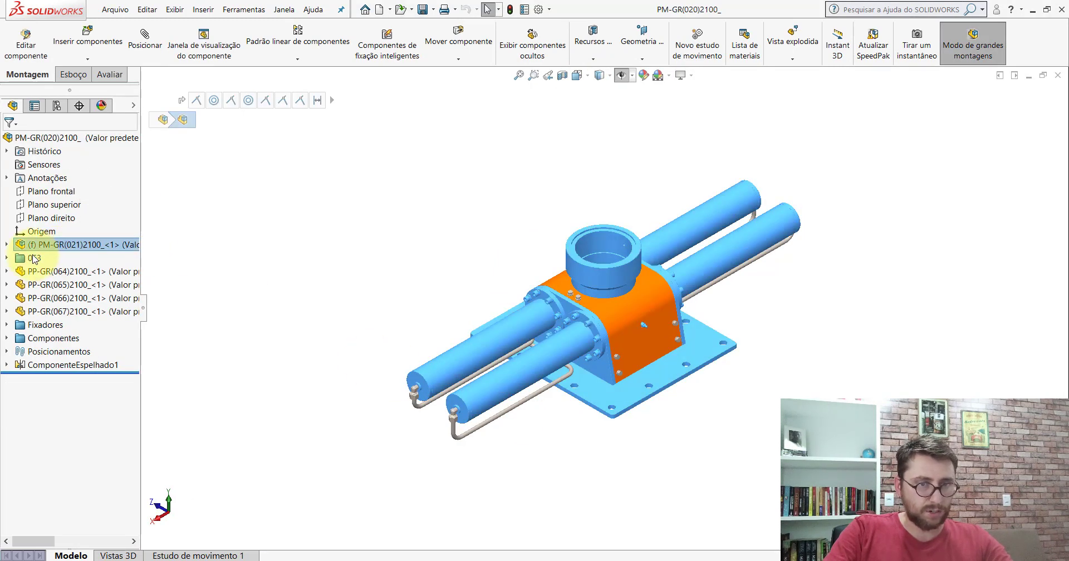
click(34, 258)
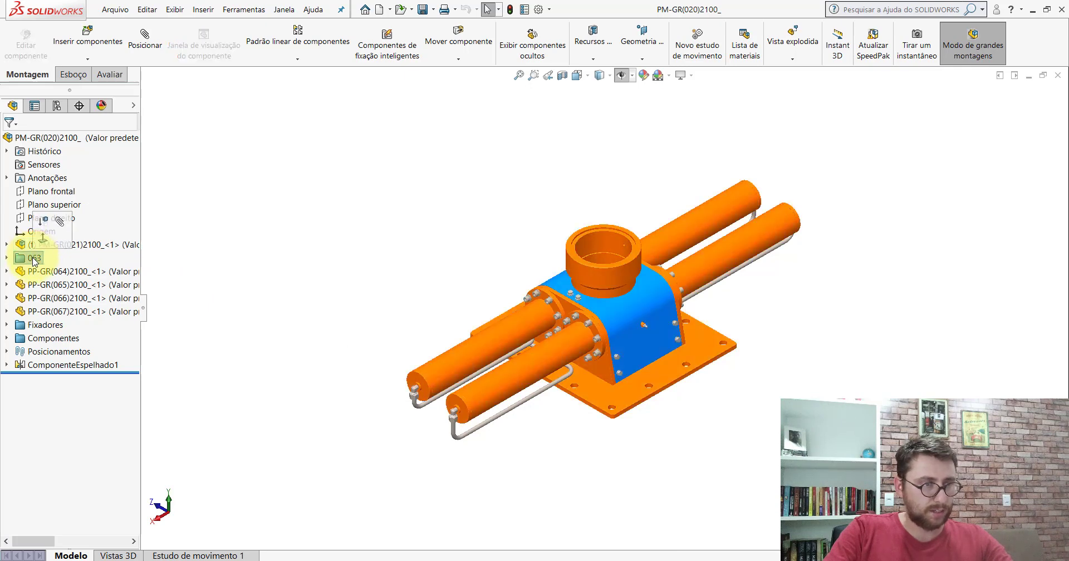
click(43, 272)
click(48, 285)
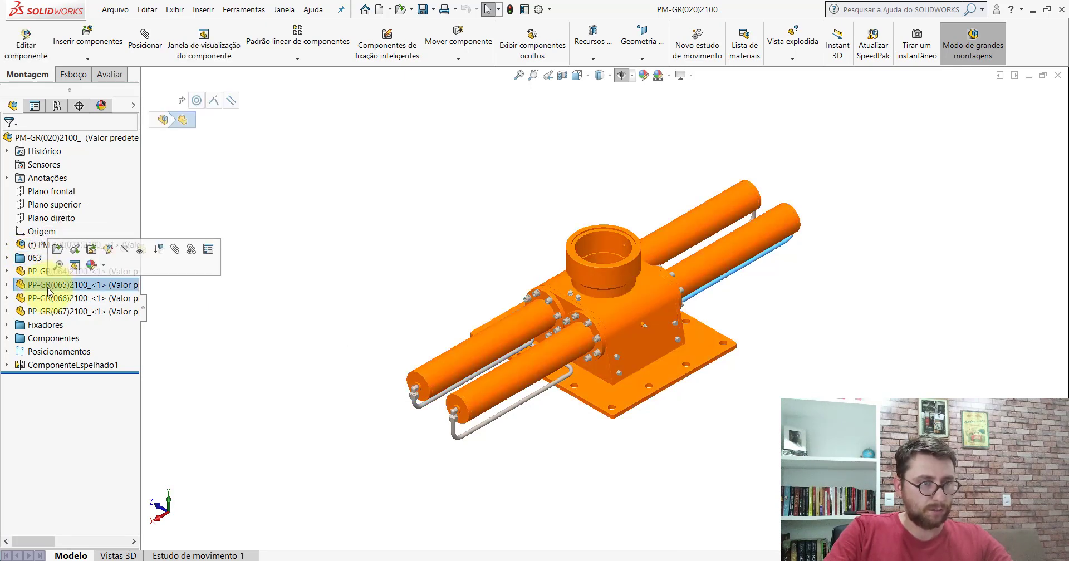
click(50, 298)
click(50, 312)
click(51, 328)
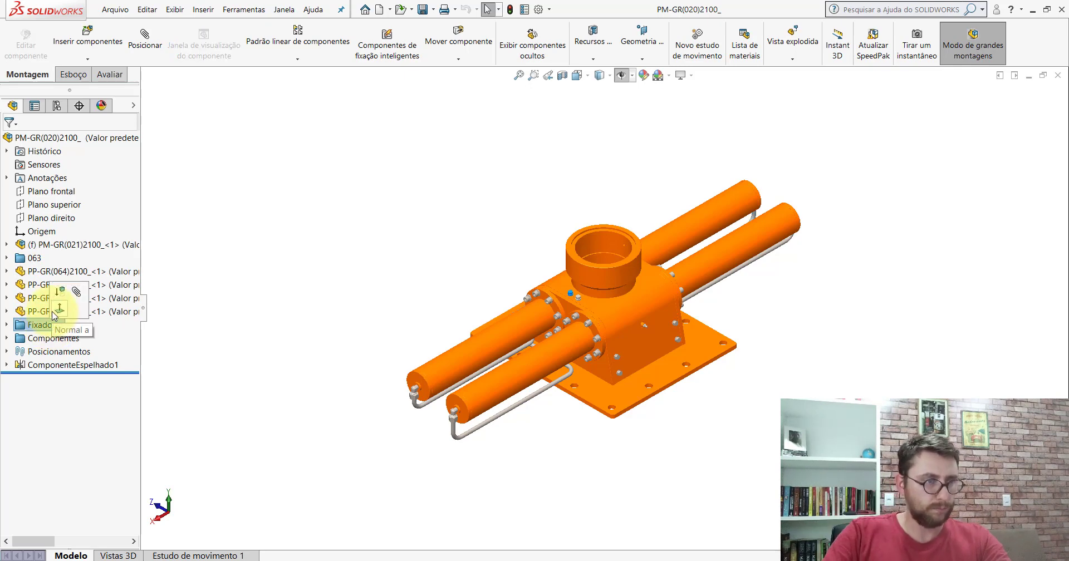
click(50, 339)
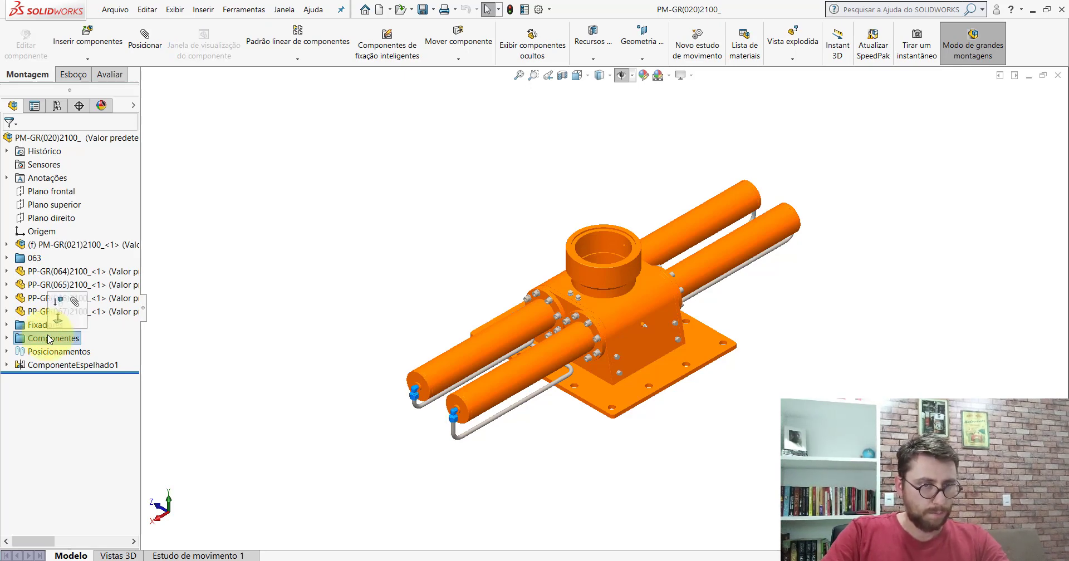
Orbit to the underside and identify the angled grease nipple on the boss.
mouse_move(598, 304)
middle_down()
mouse_move(779, 261)
mouse_move(717, 172)
middle_up()
scroll(557, 374, down, 3)
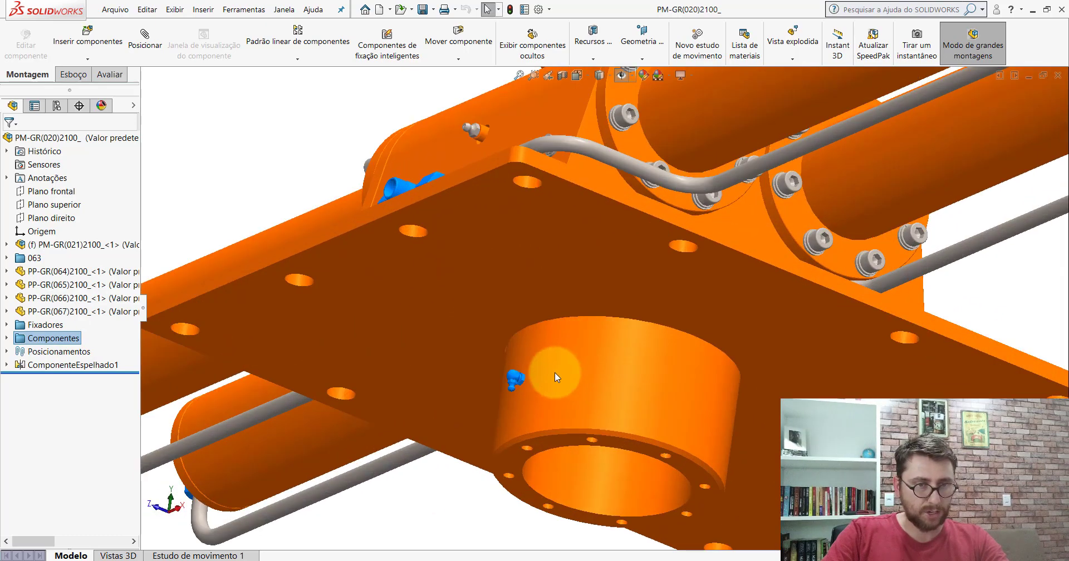
scroll(511, 375, down, 3)
scroll(512, 372, up, 3)
scroll(538, 411, up, 2)
scroll(613, 310, down, 1)
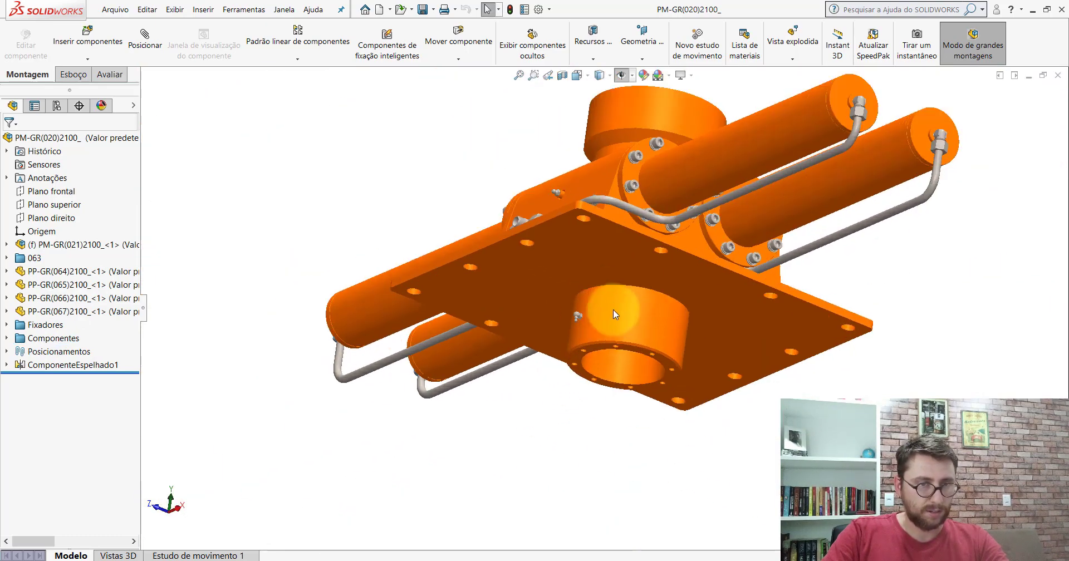
scroll(569, 329, down, 5)
click(526, 307)
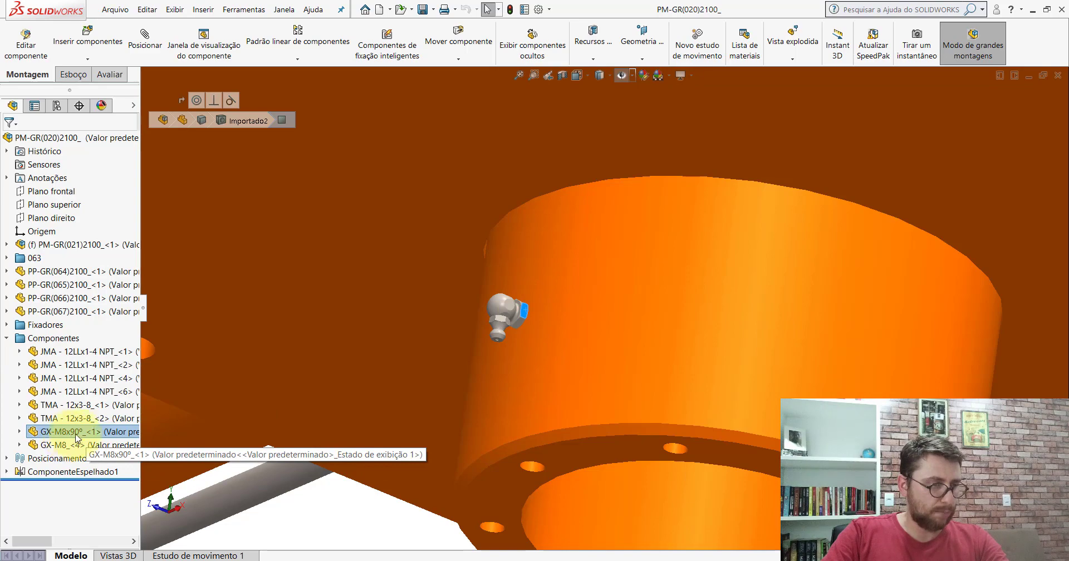
Identify the straight grease nipple on the body, then return to the working assembly with Ctrl+Tab.
scroll(550, 328, up, 5)
scroll(611, 286, up, 3)
mouse_move(611, 290)
middle_down()
mouse_move(615, 334)
mouse_move(572, 271)
mouse_move(132, 411)
middle_up()
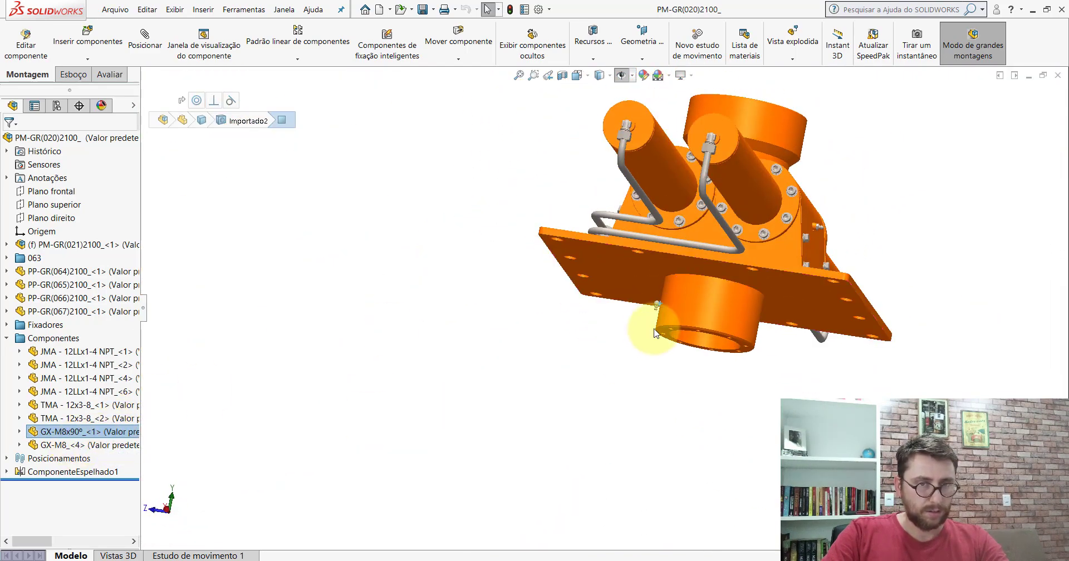
scroll(802, 234, down, 2)
scroll(752, 267, down, 3)
scroll(687, 327, down, 3)
scroll(755, 277, down, 2)
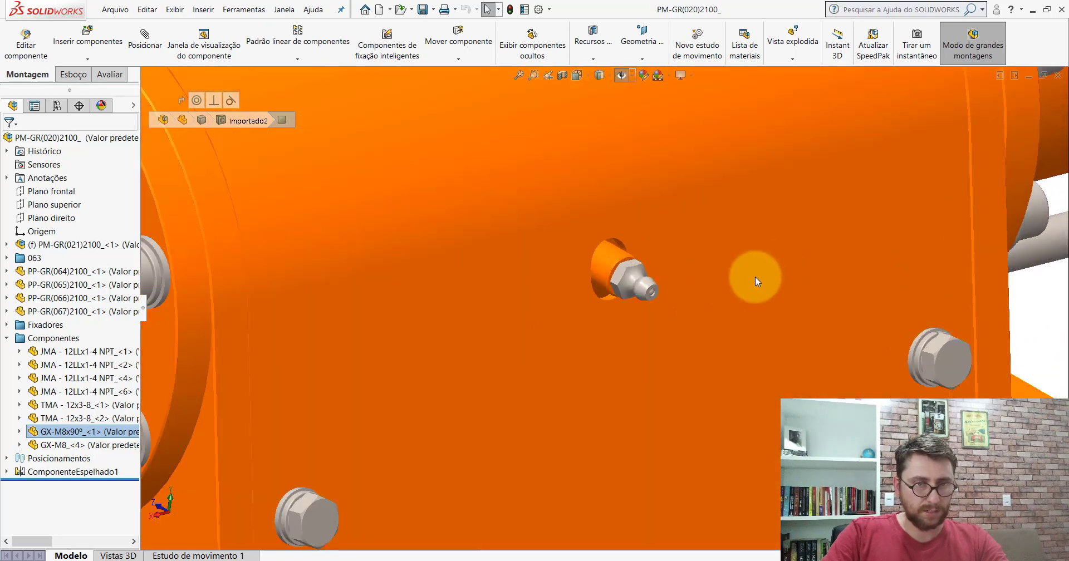
click(640, 280)
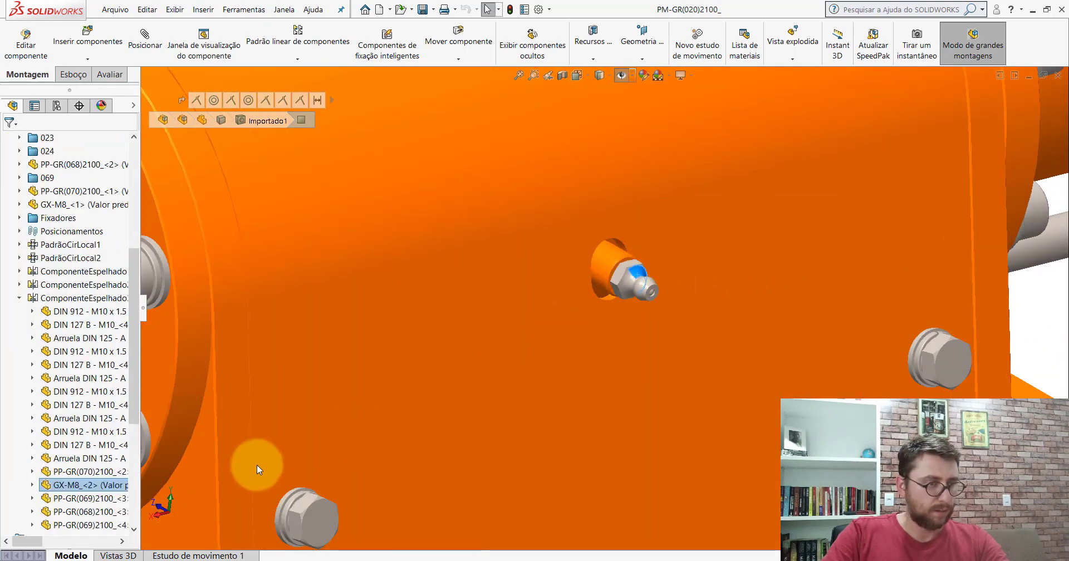
click(20, 299)
scroll(634, 332, up, 3)
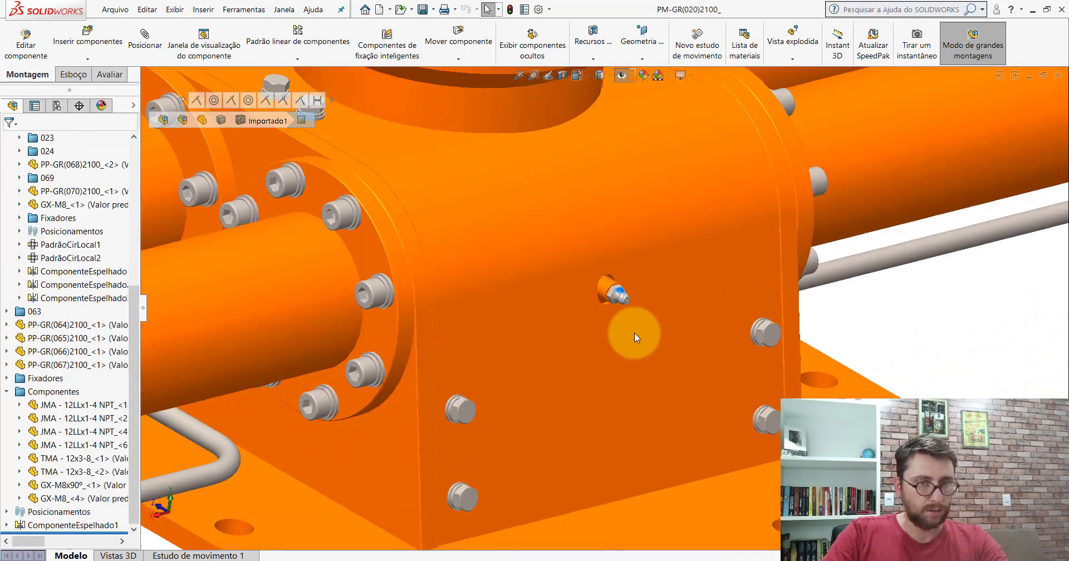
scroll(634, 333, up, 3)
key(ctrl+Tab)
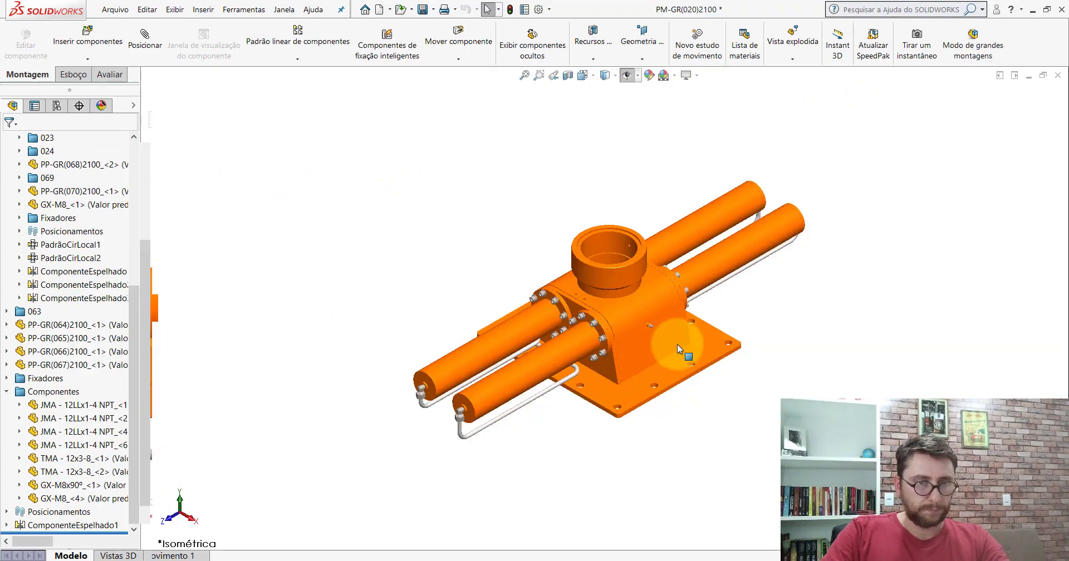
Orbit the working assembly to view it from below.
scroll(657, 347, down, 5)
scroll(653, 349, up, 3)
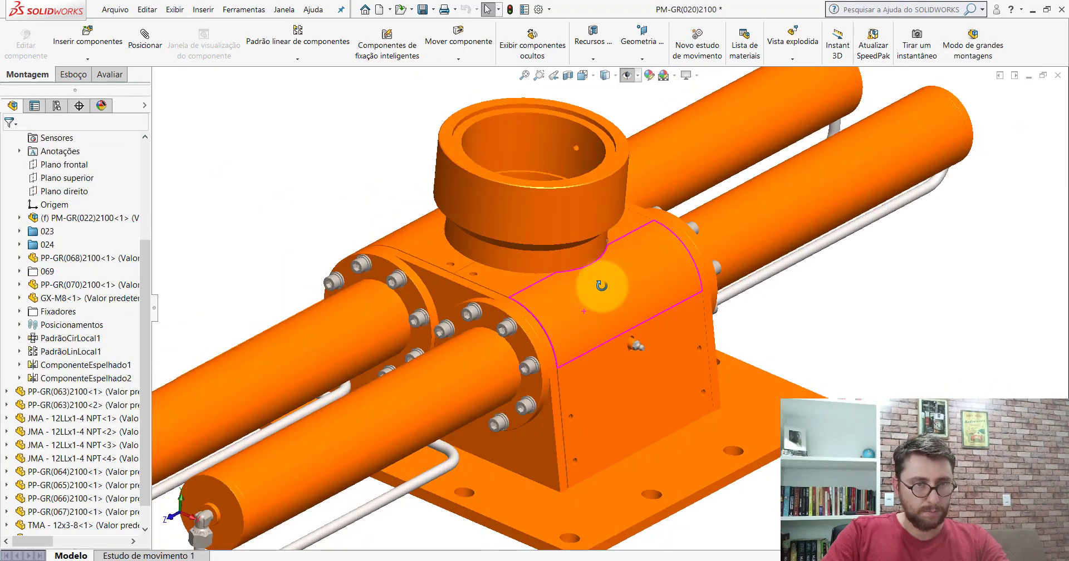
mouse_move(608, 279)
middle_down()
mouse_move(678, 330)
mouse_move(372, 299)
middle_up()
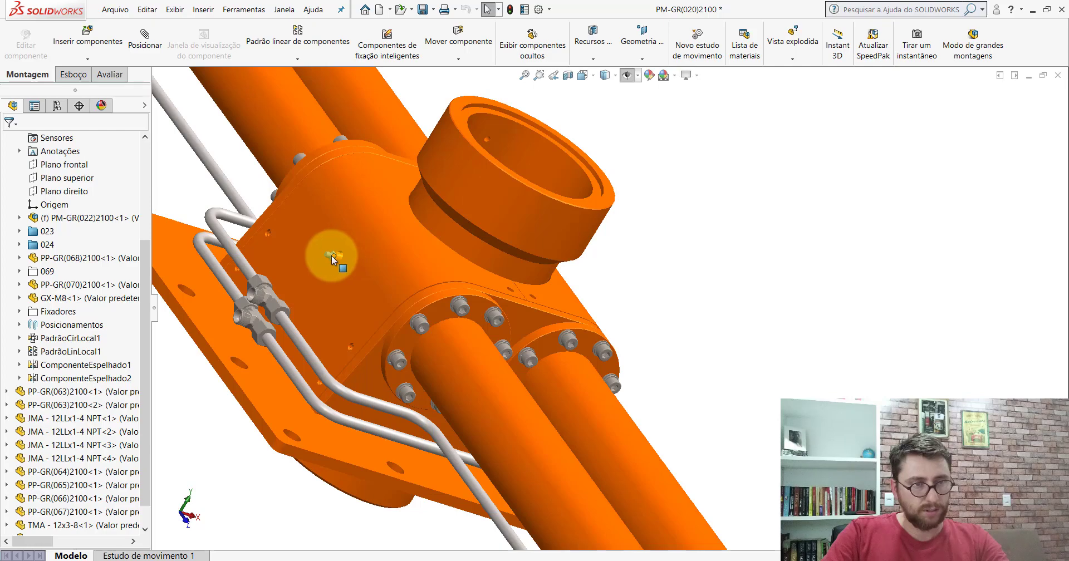
scroll(436, 319, up, 3)
mouse_move(436, 320)
middle_down()
mouse_move(508, 231)
mouse_move(541, 280)
mouse_move(473, 360)
middle_up()
scroll(551, 342, down, 3)
scroll(503, 298, down, 3)
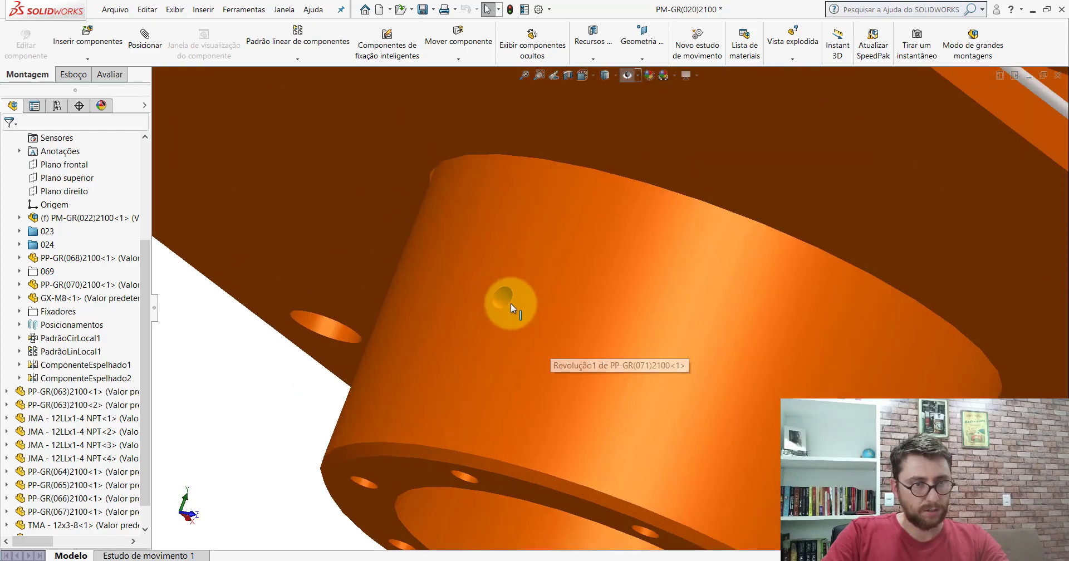
scroll(510, 303, up, 3)
Insert a component, filtering to parts and opening GX-M8x90° from the Componentes folder.
click(90, 58)
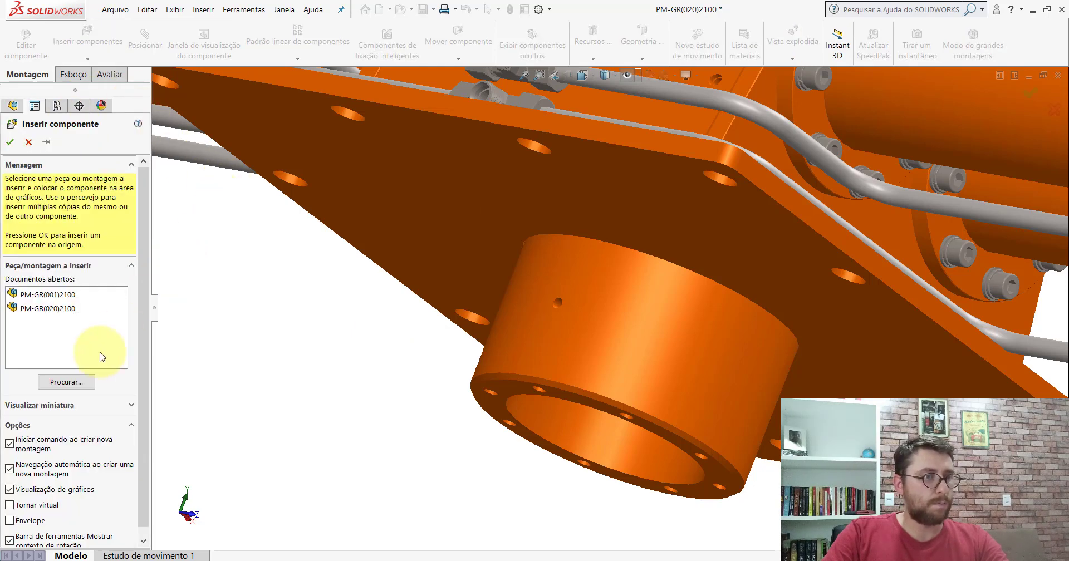
click(72, 379)
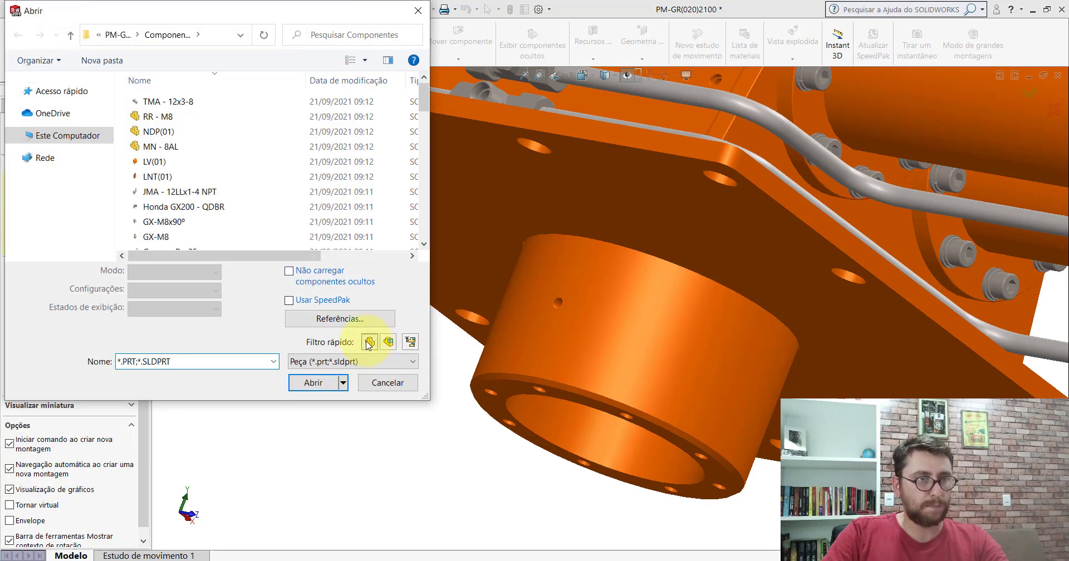
click(368, 344)
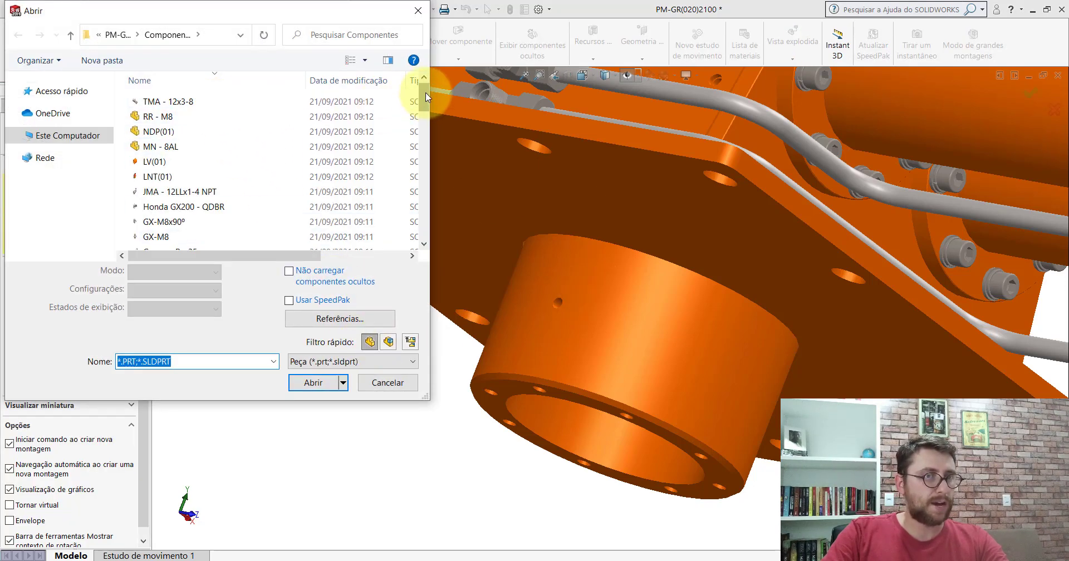
scroll(427, 95, down, 1)
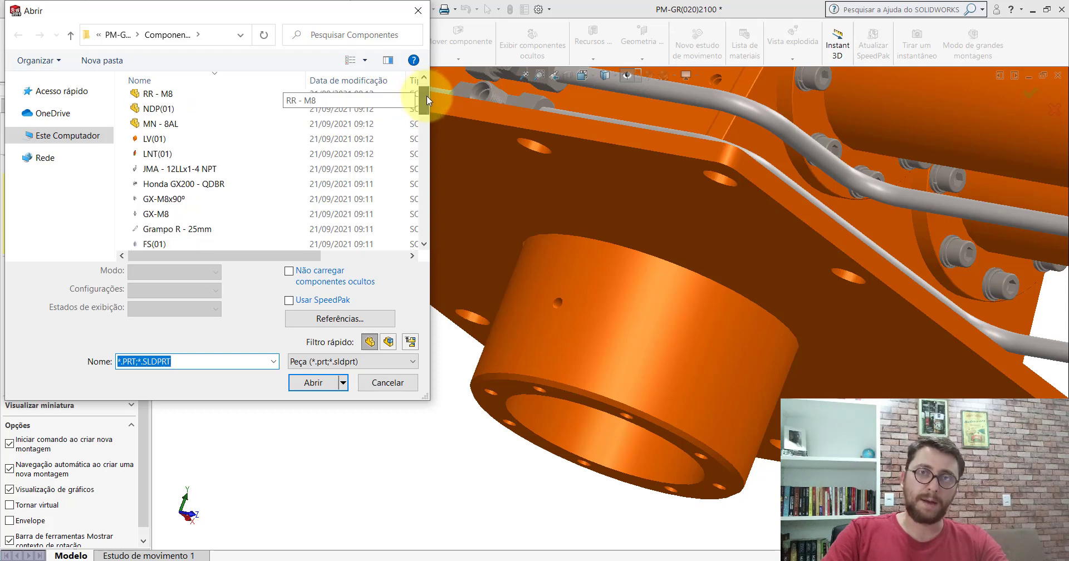
scroll(426, 98, down, 1)
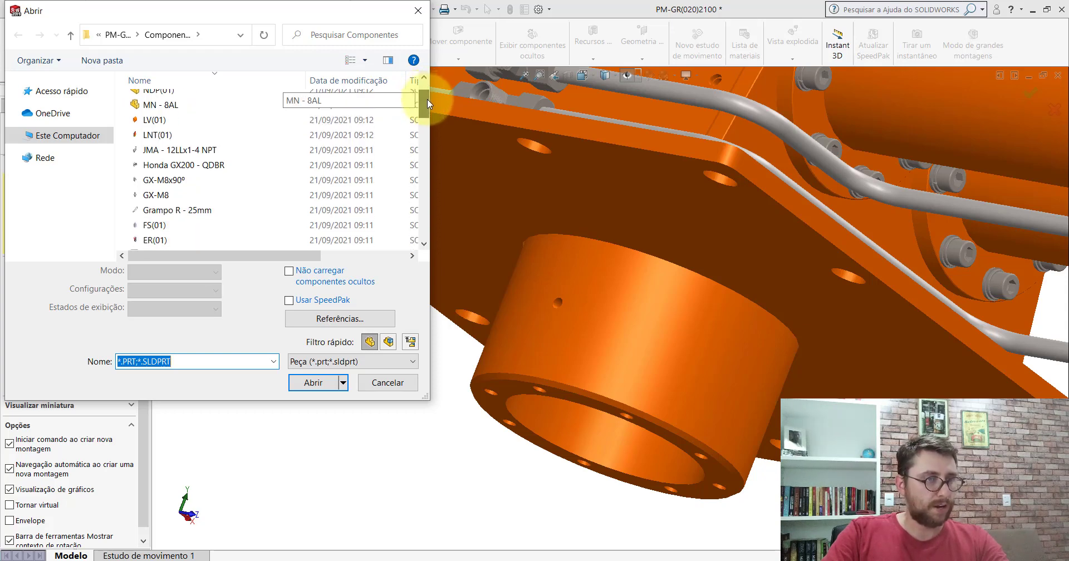
double_click(157, 180)
scroll(501, 290, down, 2)
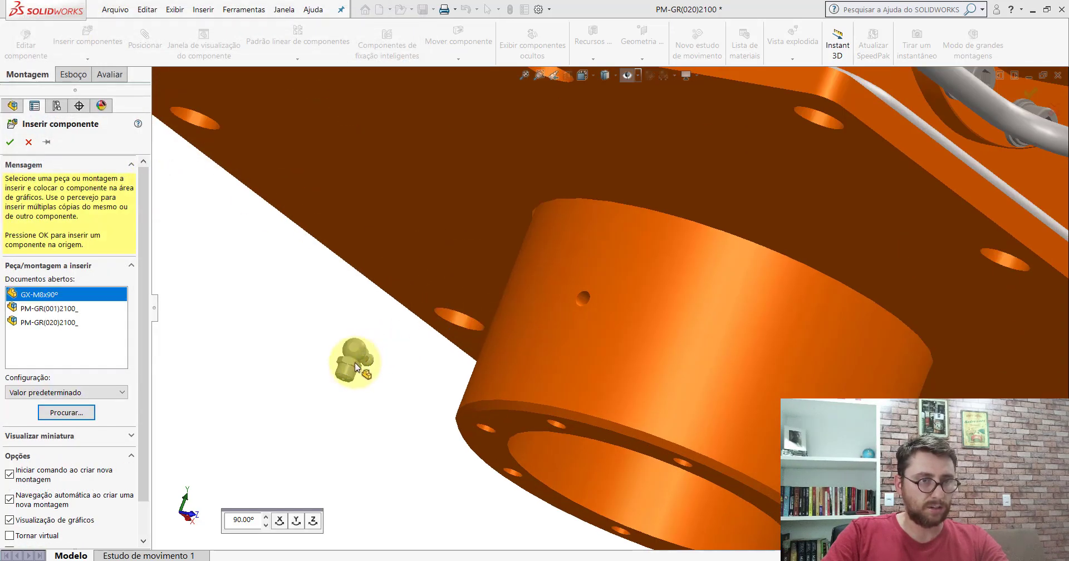
Place the GX-M8x90° nipple and mate its threaded face concentric with the boss's small hole.
click(355, 369)
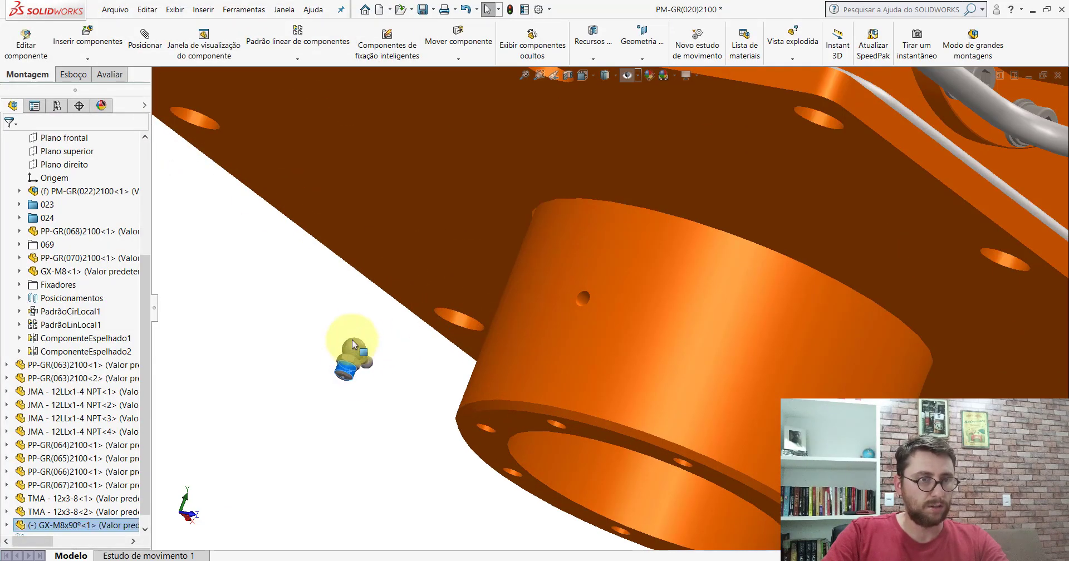
drag(352, 340, 586, 322)
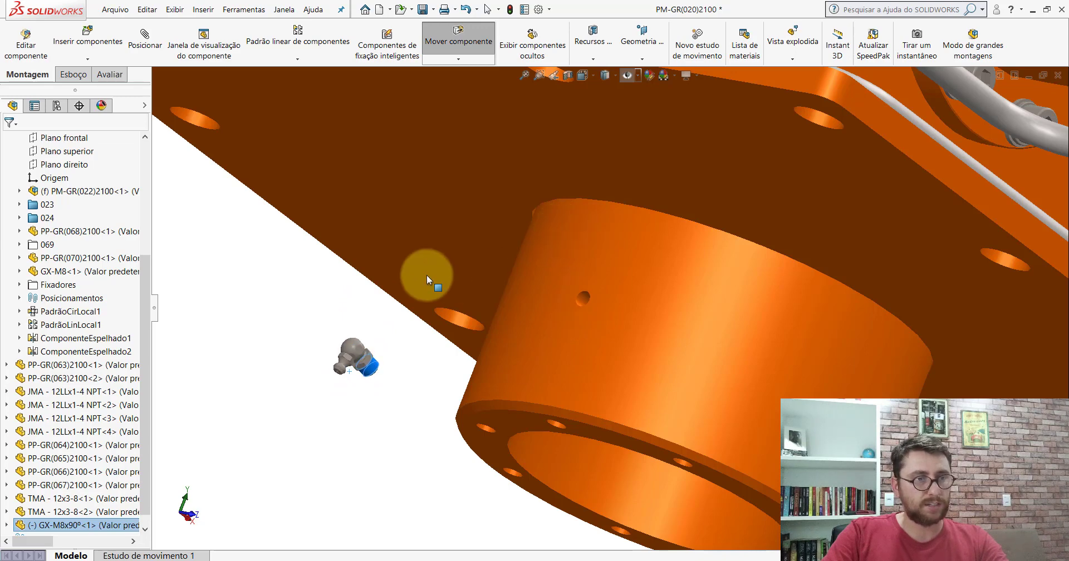
click(145, 39)
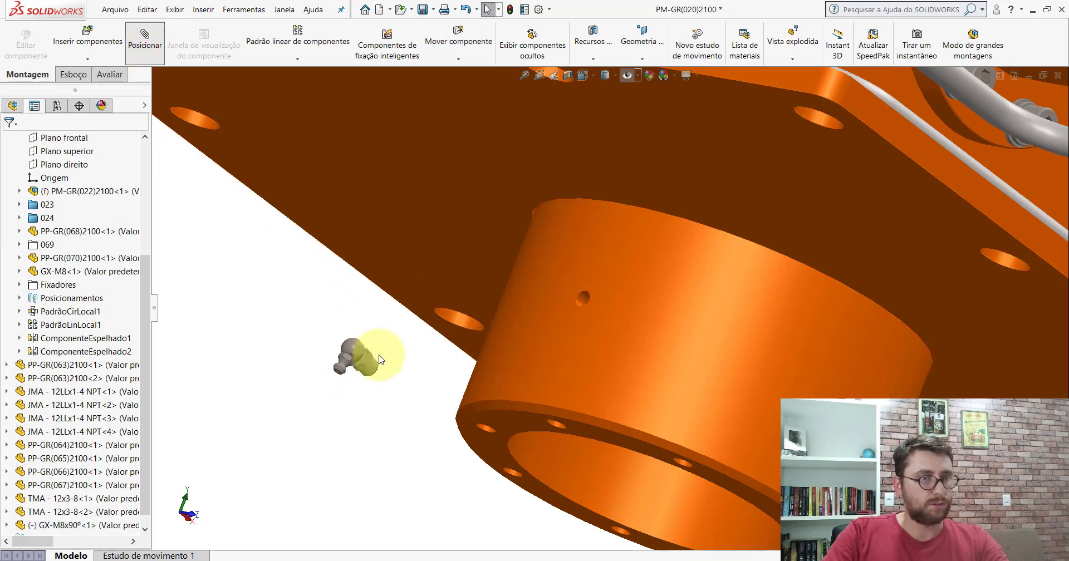
scroll(381, 359, down, 4)
scroll(410, 373, down, 2)
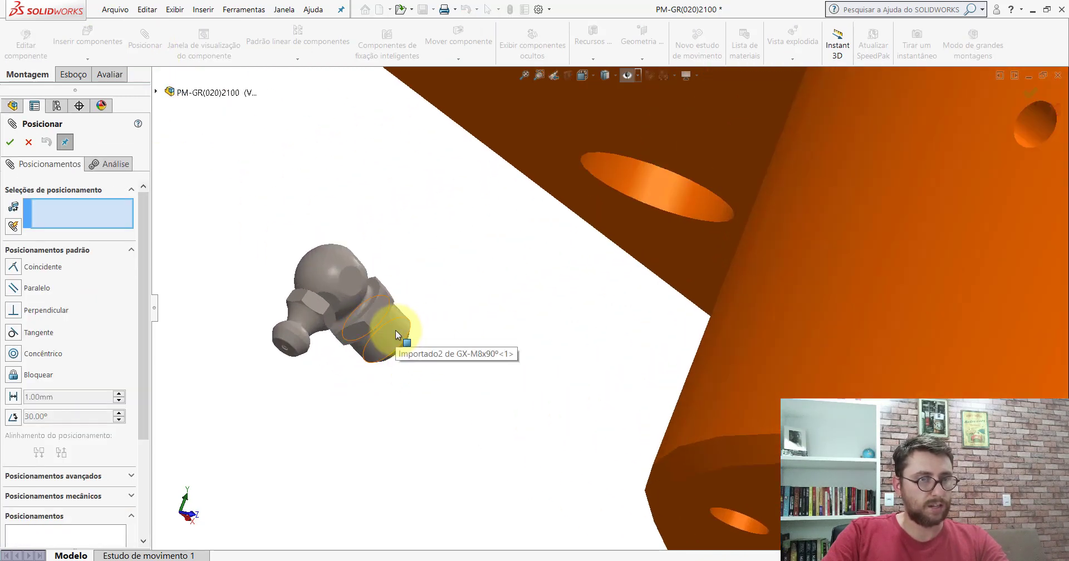
click(396, 330)
scroll(631, 278, up, 3)
scroll(705, 246, down, 5)
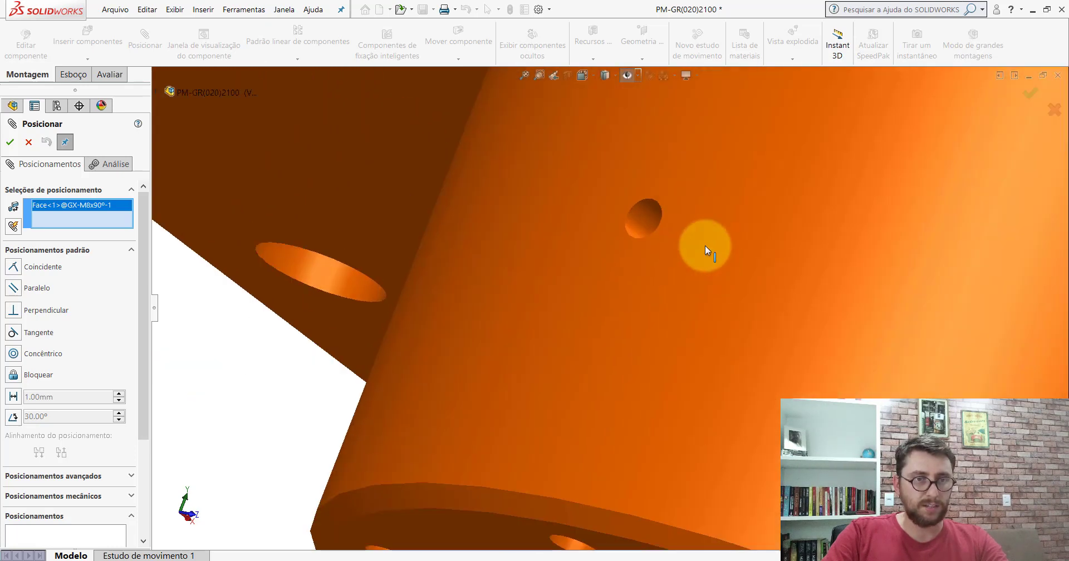
click(640, 222)
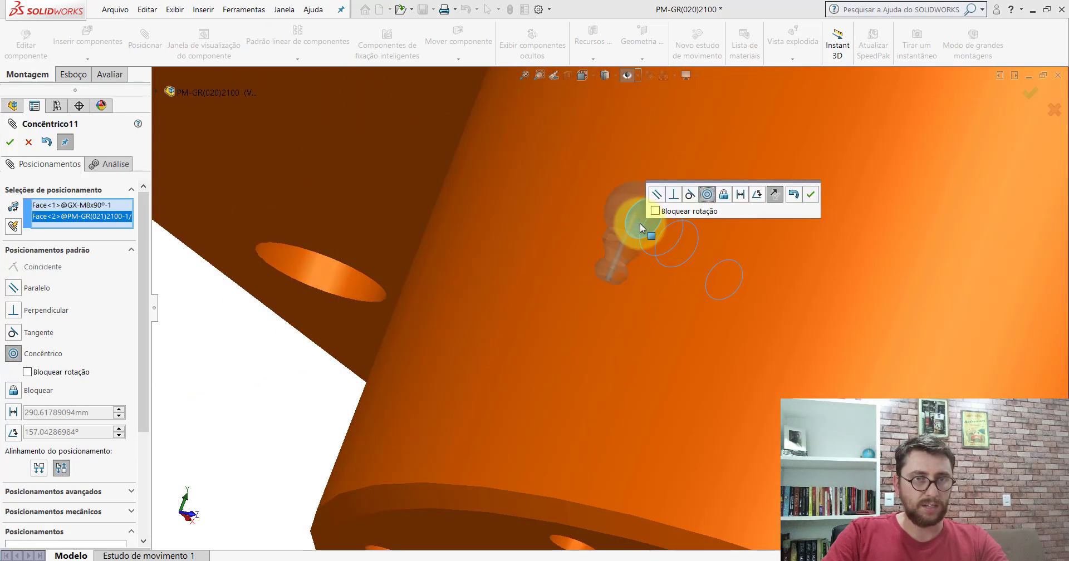
click(811, 198)
scroll(703, 238, up, 2)
scroll(631, 272, up, 2)
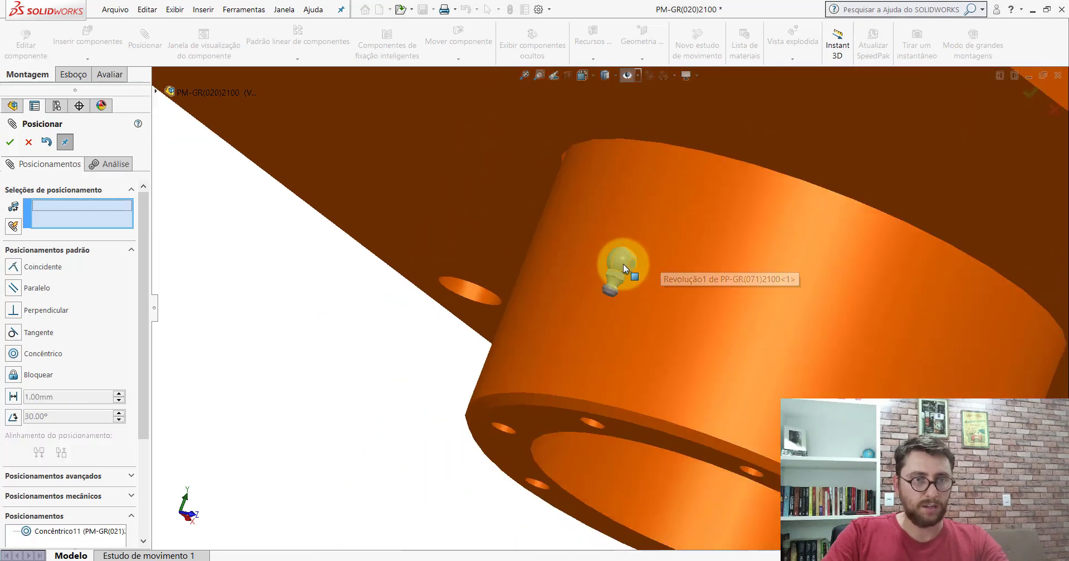
Add a Tangent mate between the fitting's shoulder face and the part face.
drag(602, 254, 599, 247)
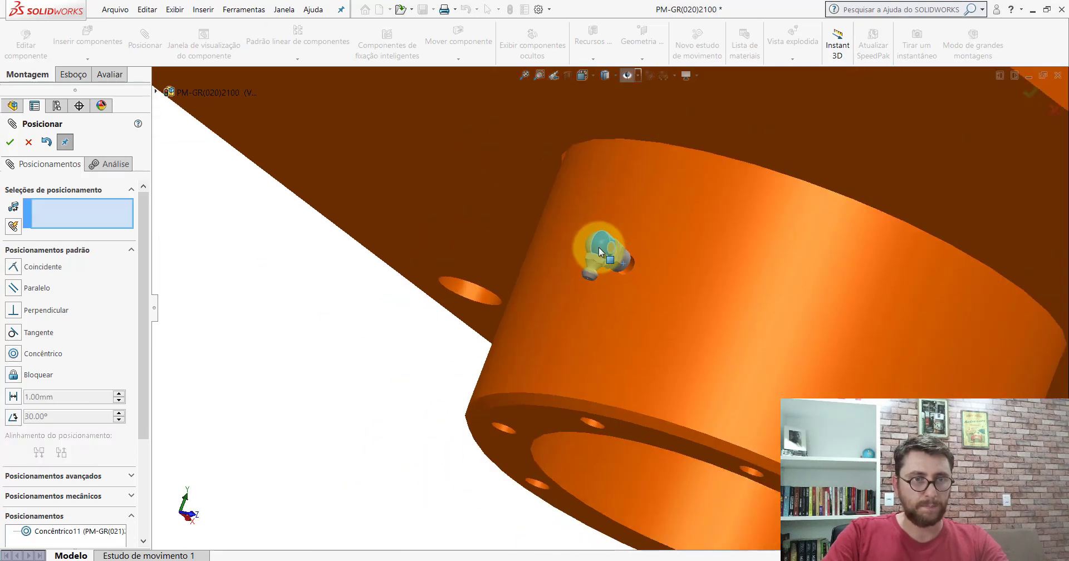
scroll(626, 239, down, 5)
click(626, 240)
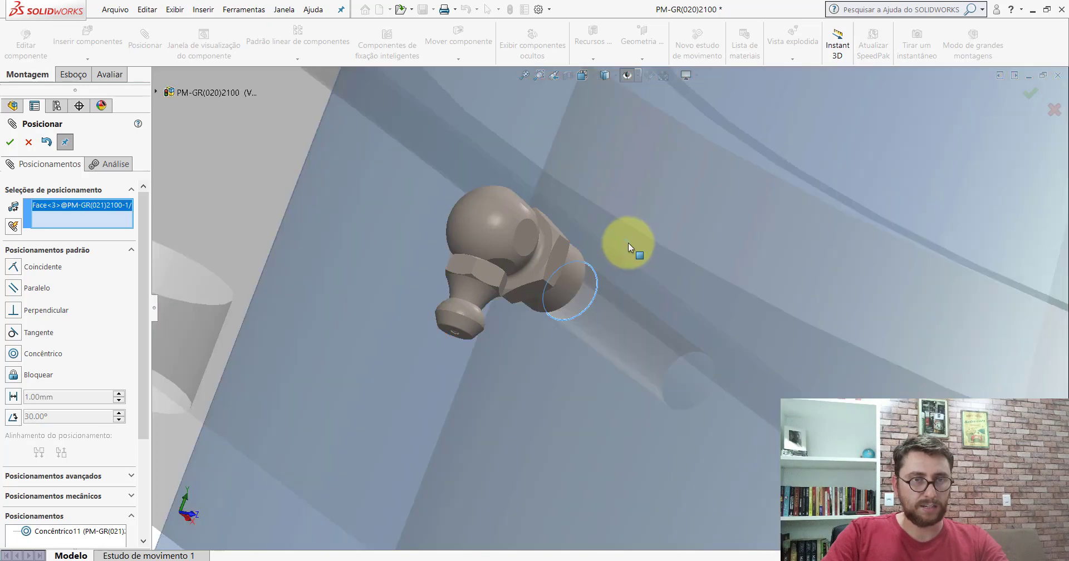
mouse_move(628, 243)
middle_down()
mouse_move(603, 273)
mouse_move(530, 195)
middle_up()
scroll(530, 196, up, 2)
scroll(566, 251, down, 2)
scroll(566, 252, down, 2)
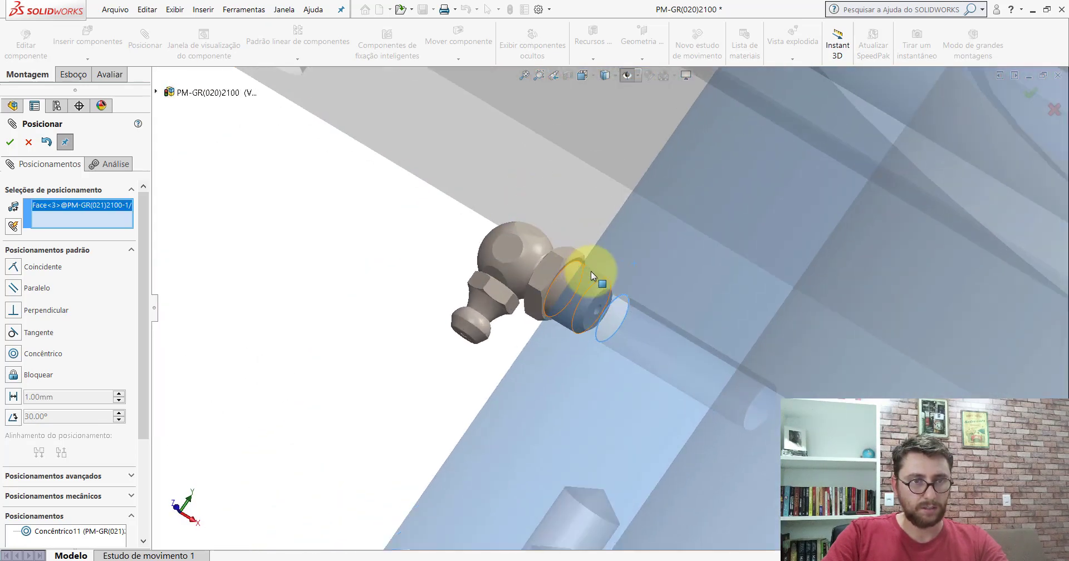
scroll(573, 264, down, 3)
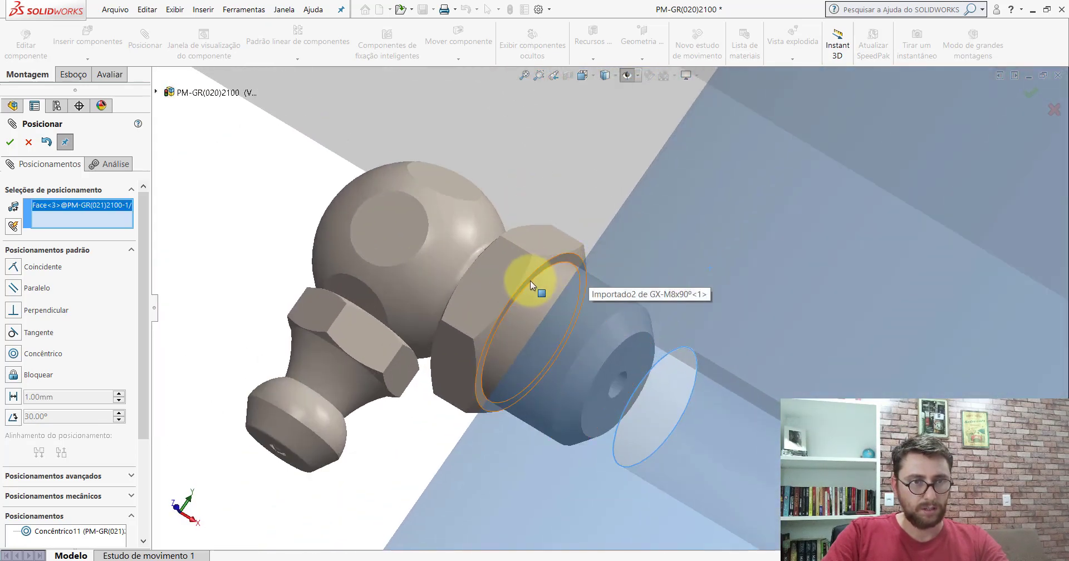
click(577, 259)
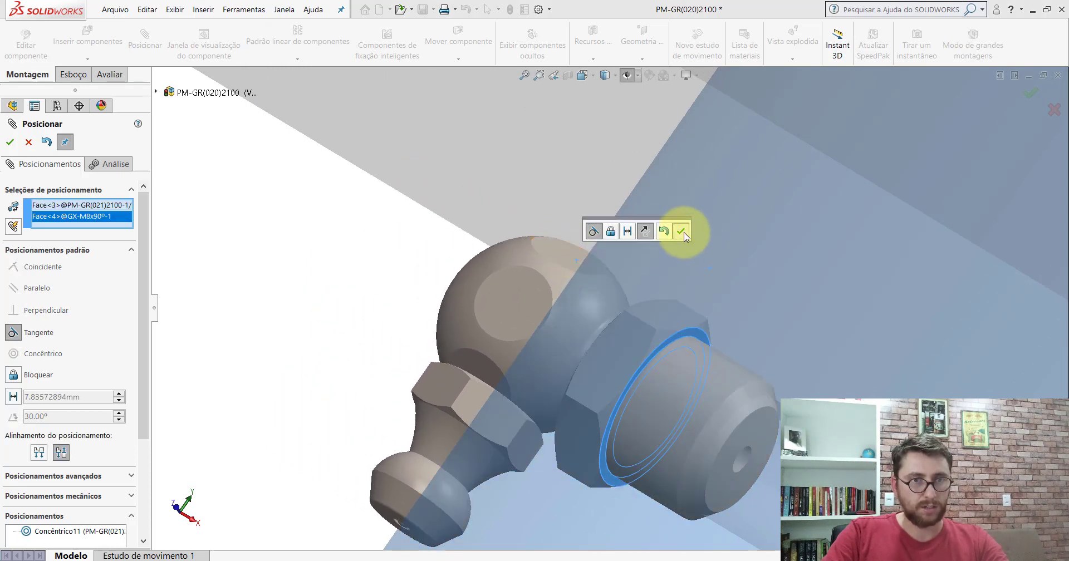
click(682, 231)
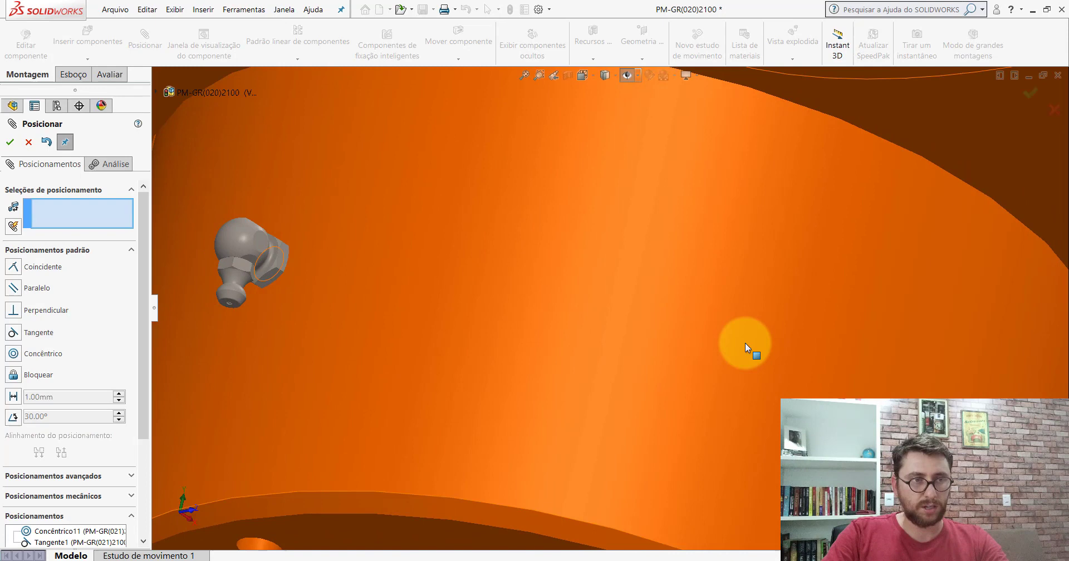
Make a hex flat of the GX-M8x90° fitting parallel to Plano frontal, then close the mate settings.
middle_drag(747, 346, 637, 111)
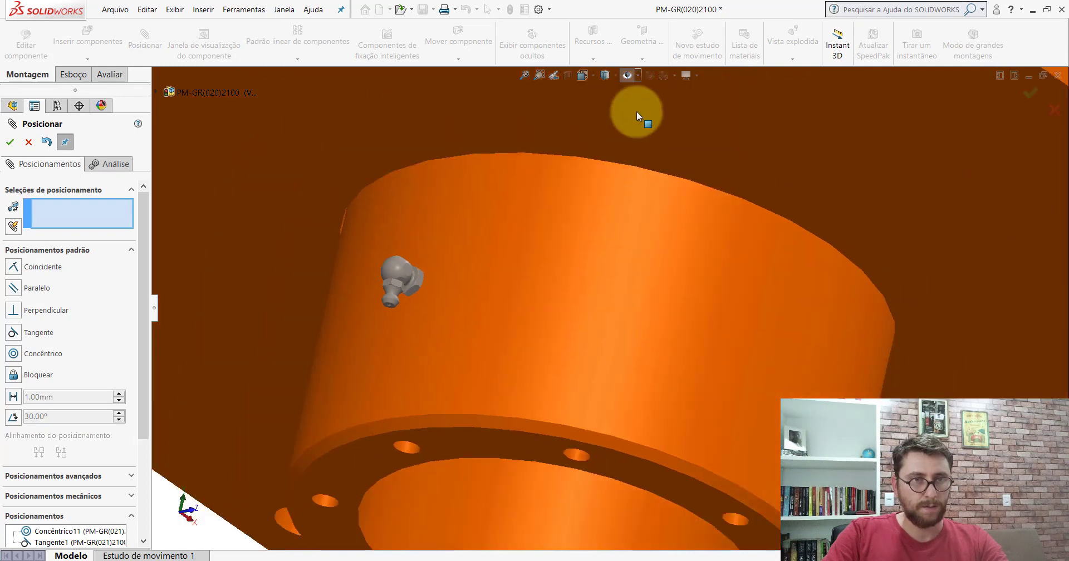
click(630, 75)
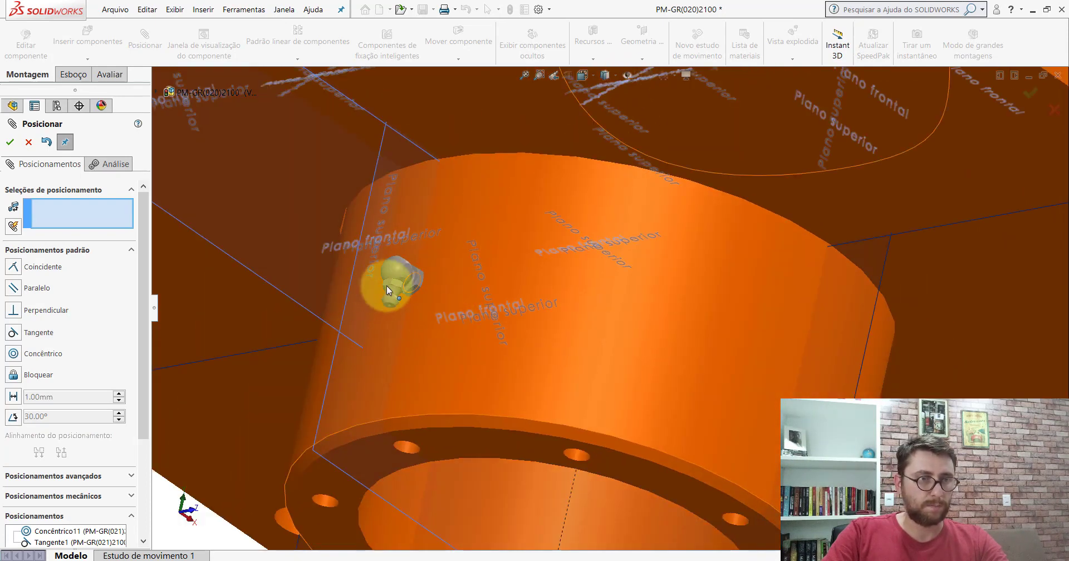
scroll(386, 286, down, 5)
scroll(405, 280, down, 2)
click(561, 283)
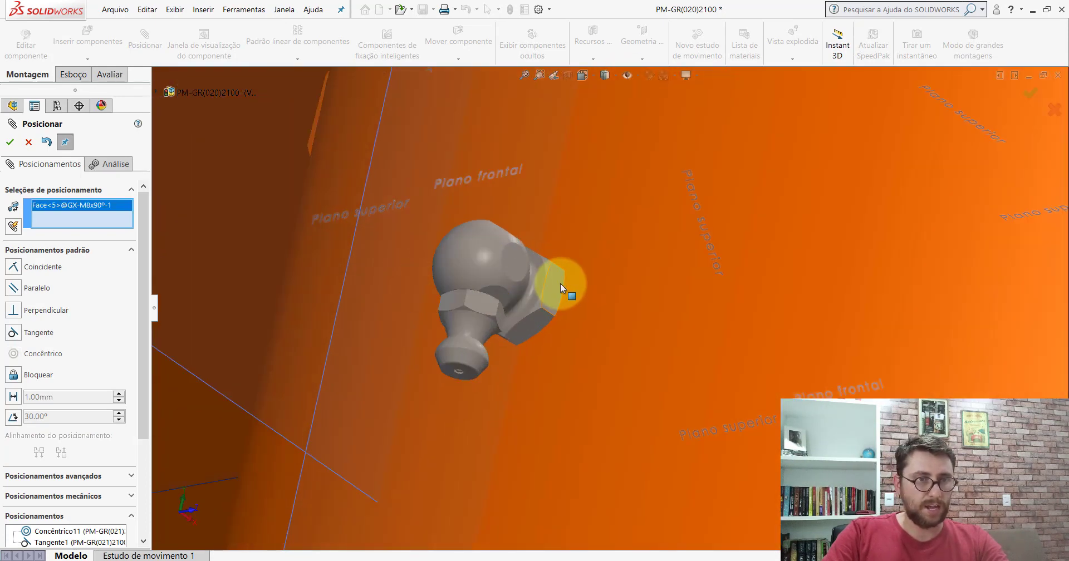
click(353, 242)
click(220, 226)
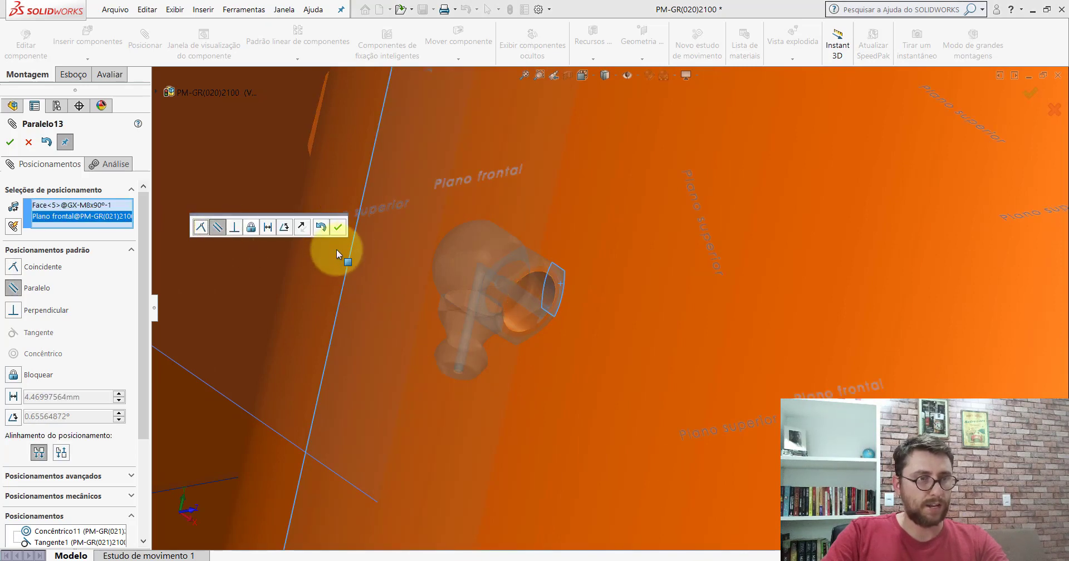
click(338, 229)
click(9, 142)
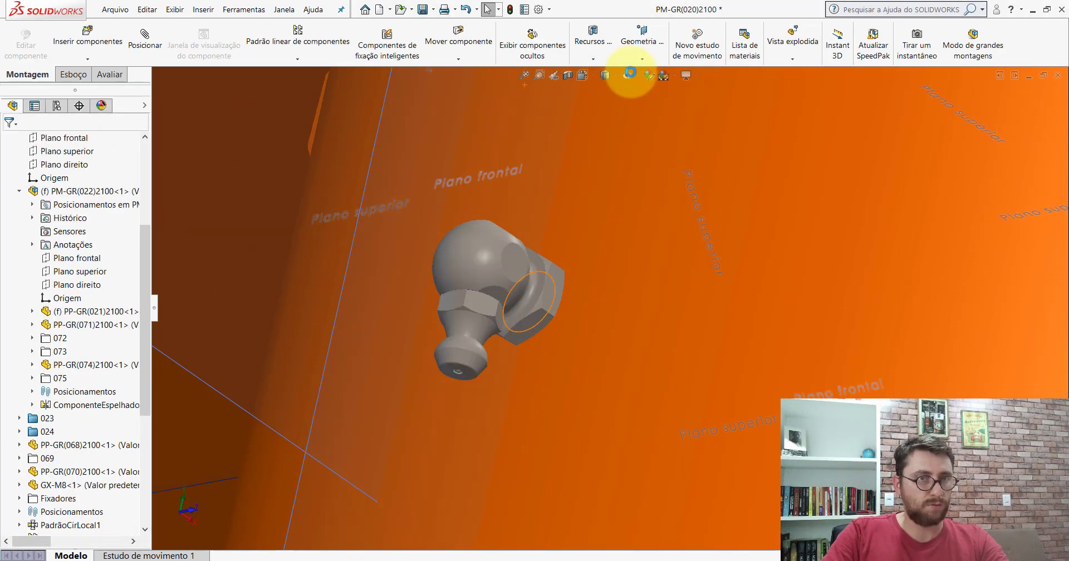
scroll(596, 259, up, 3)
scroll(596, 275, up, 3)
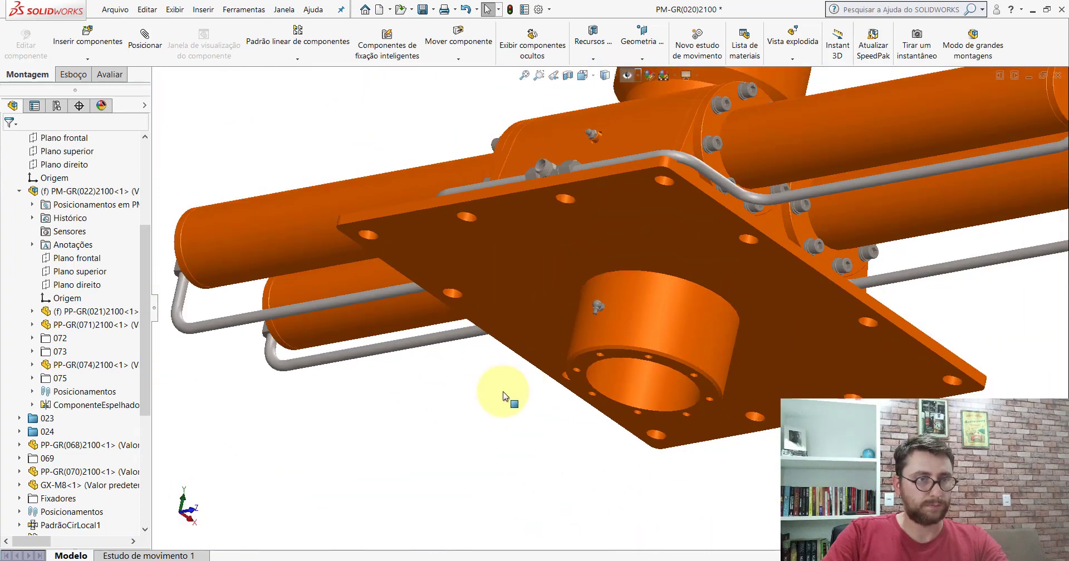
drag(149, 308, 144, 151)
Collapse all design tree items and orbit around the flanged cylinder and top boss.
right_click(122, 138)
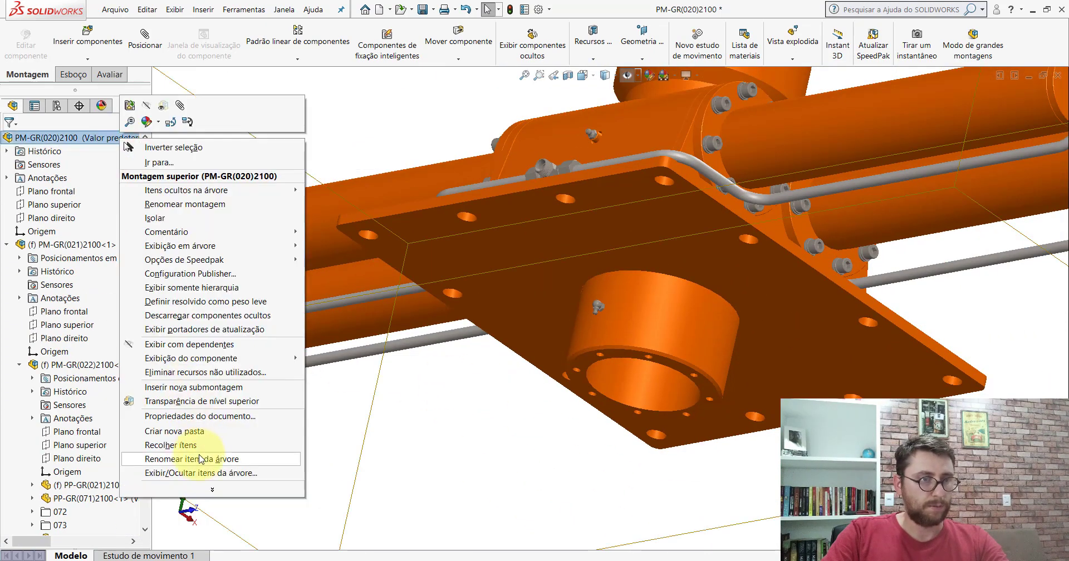
click(186, 454)
scroll(636, 292, down, 3)
scroll(602, 119, down, 2)
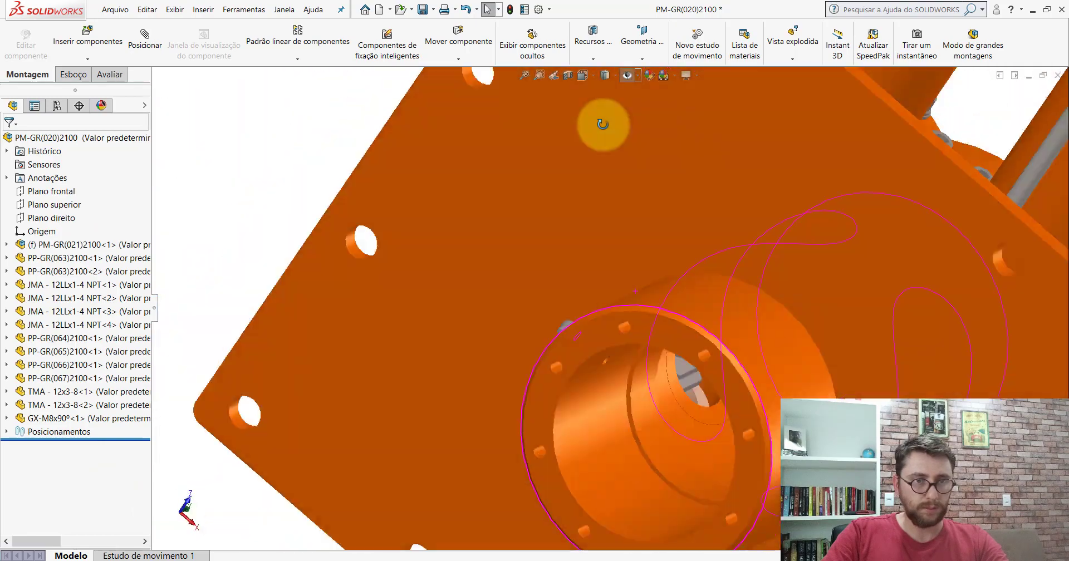
mouse_move(602, 119)
middle_down()
mouse_move(586, 88)
mouse_move(606, 317)
mouse_move(633, 270)
mouse_move(610, 211)
mouse_move(547, 229)
mouse_move(519, 279)
middle_up()
scroll(663, 292, up, 3)
scroll(663, 292, down, 2)
mouse_move(659, 252)
middle_down()
mouse_move(496, 217)
mouse_move(640, 234)
middle_up()
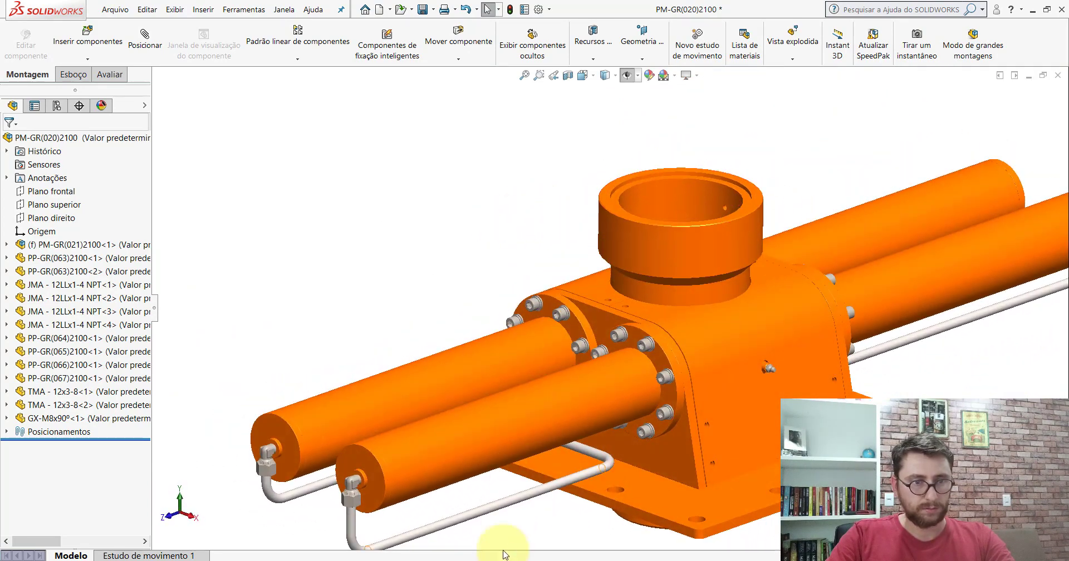
In the PM-GR(020)2100_ window, select the top-boss grease fitting and orbit around the block.
click(496, 530)
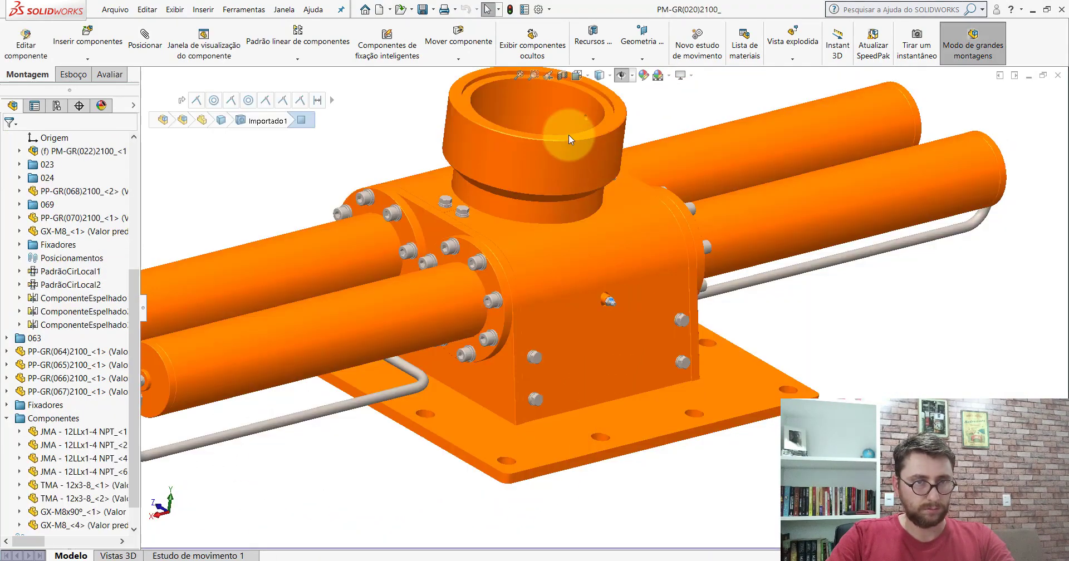
scroll(569, 134, down, 5)
mouse_move(569, 135)
middle_down()
mouse_move(466, 135)
mouse_move(502, 172)
middle_up()
scroll(625, 226, up, 3)
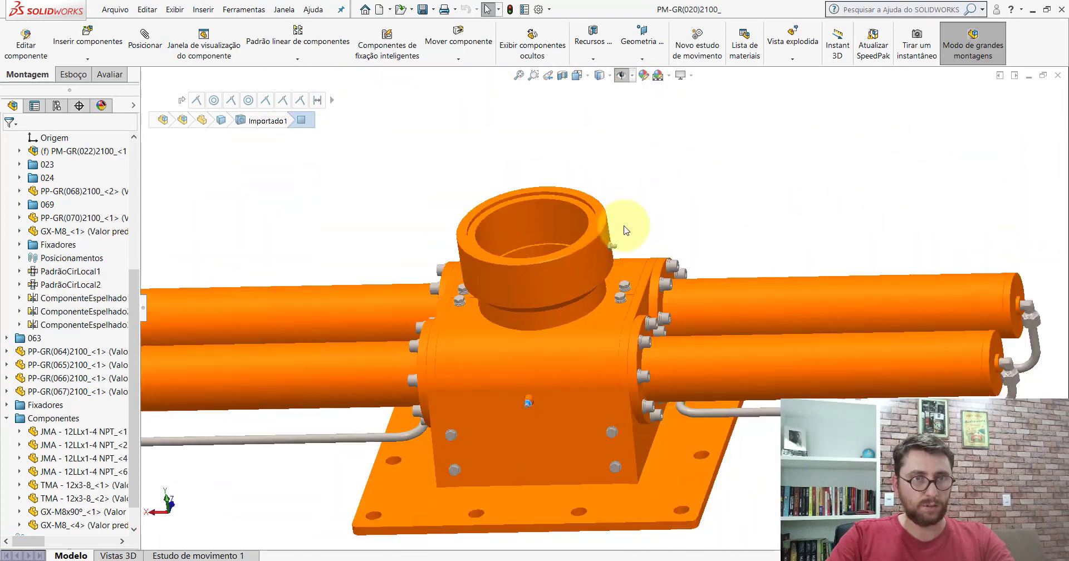
scroll(577, 314, down, 3)
scroll(577, 315, down, 3)
click(605, 260)
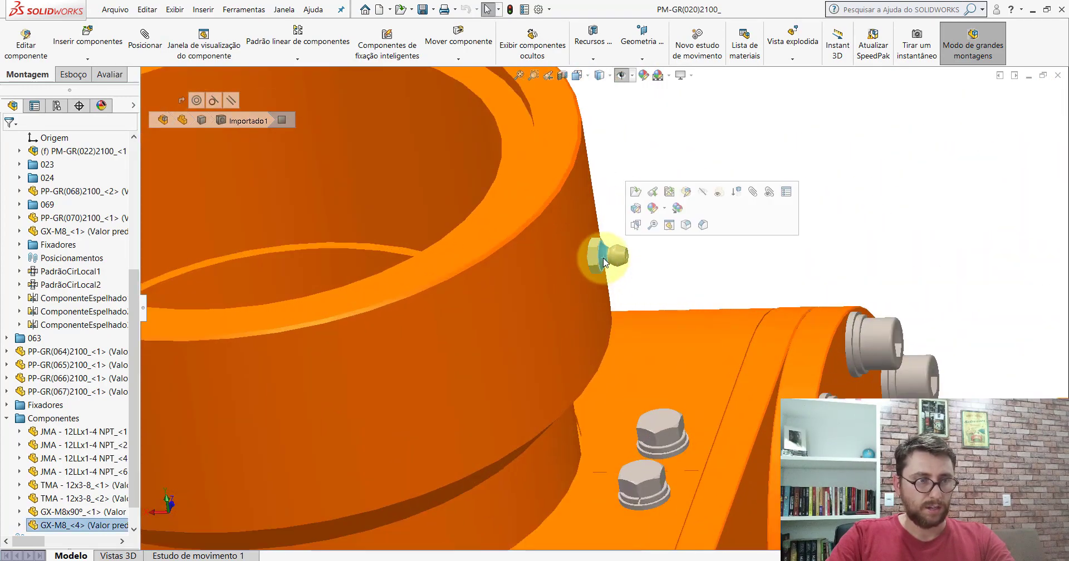
click(658, 236)
scroll(632, 334, down, 5)
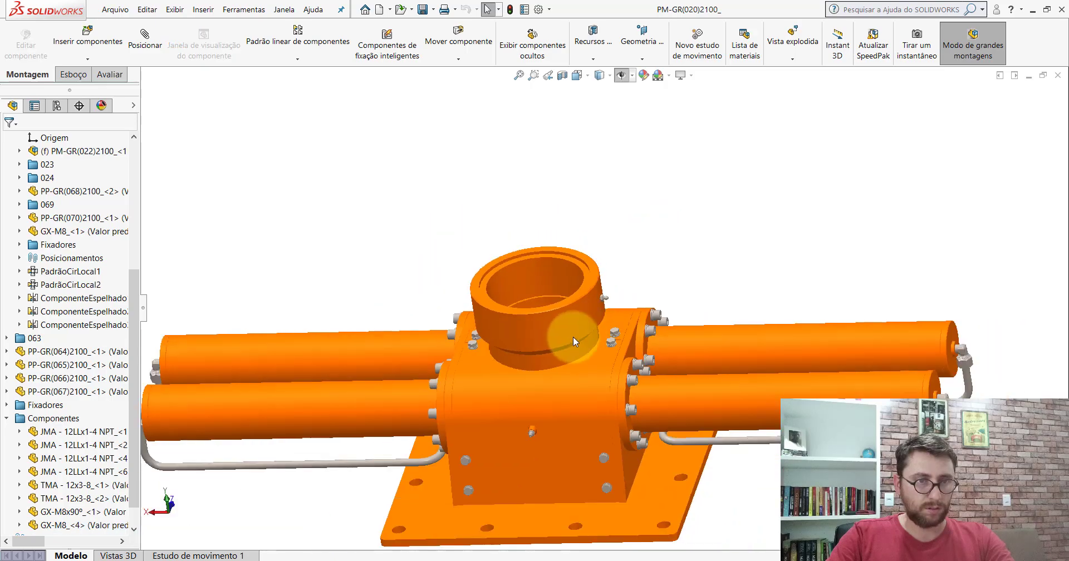
middle_drag(632, 334, 633, 250)
scroll(597, 390, up, 5)
scroll(597, 412, up, 5)
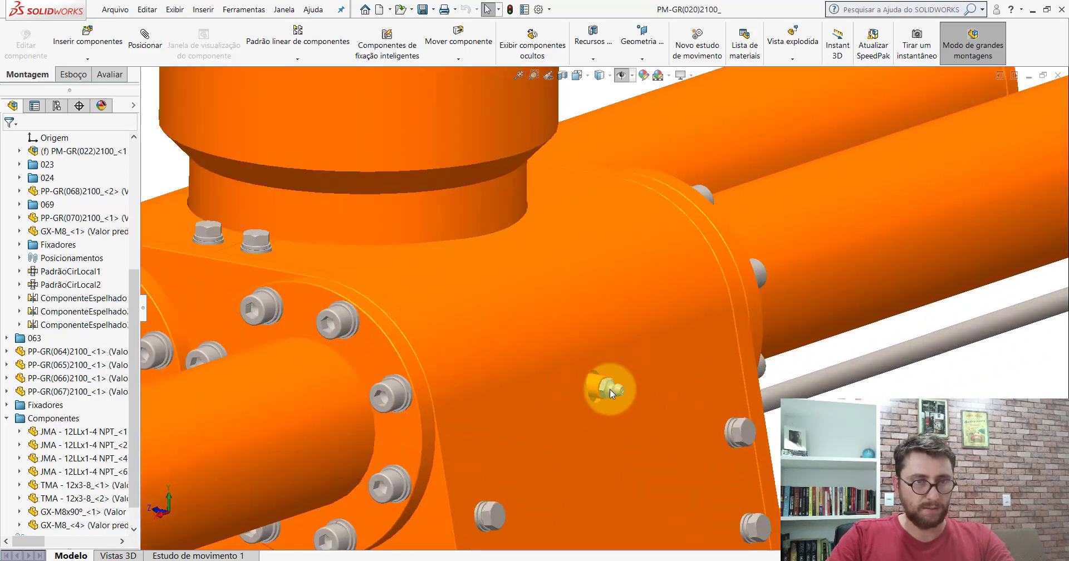
scroll(610, 390, down, 5)
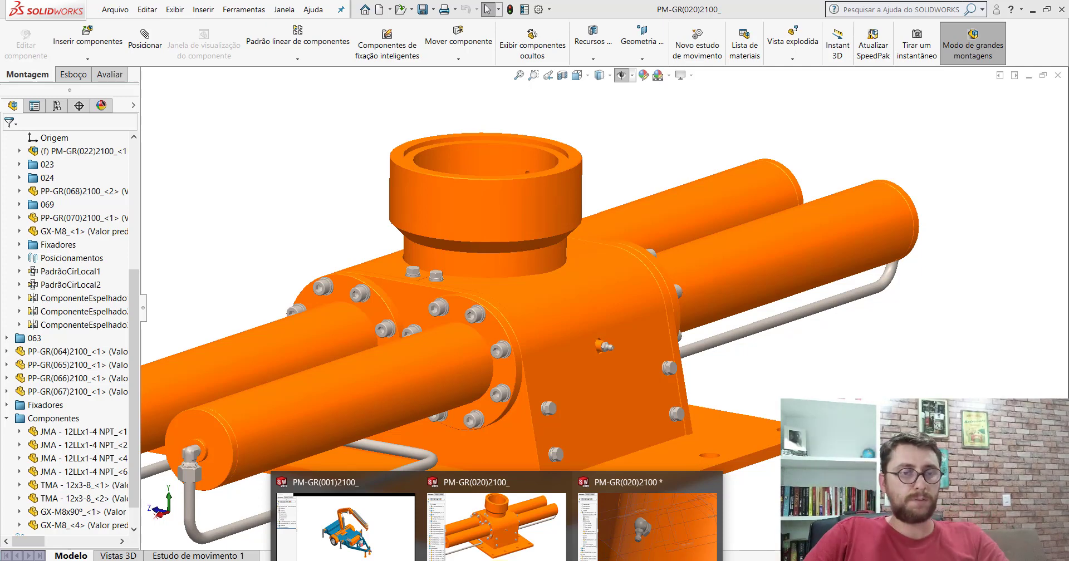
In PM-GR(020)2100, copy a straight GX-M8 grease fitting above the top cup and rotate it to face the cup.
click(592, 535)
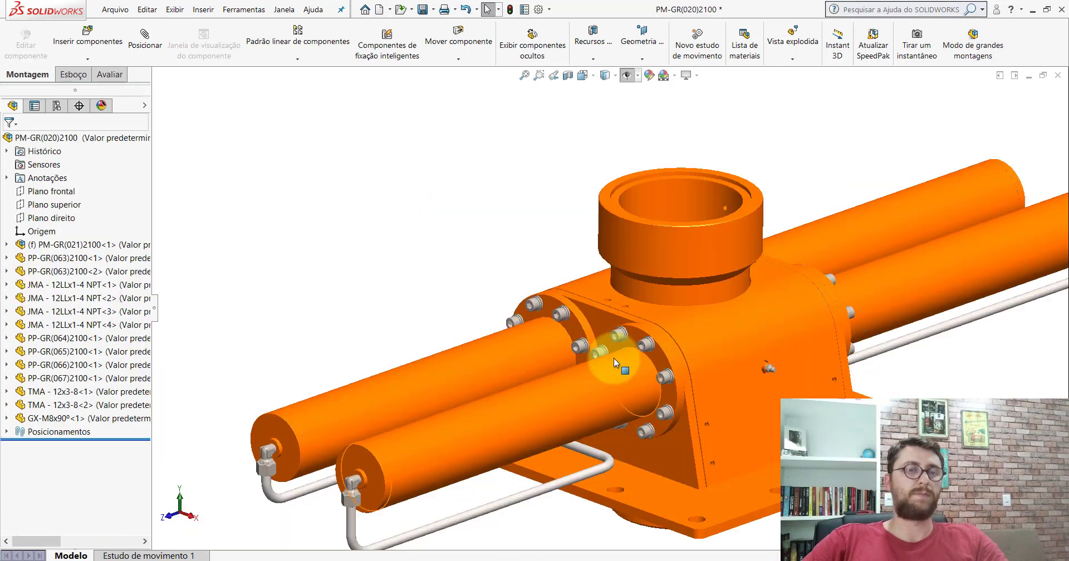
scroll(641, 248, down, 3)
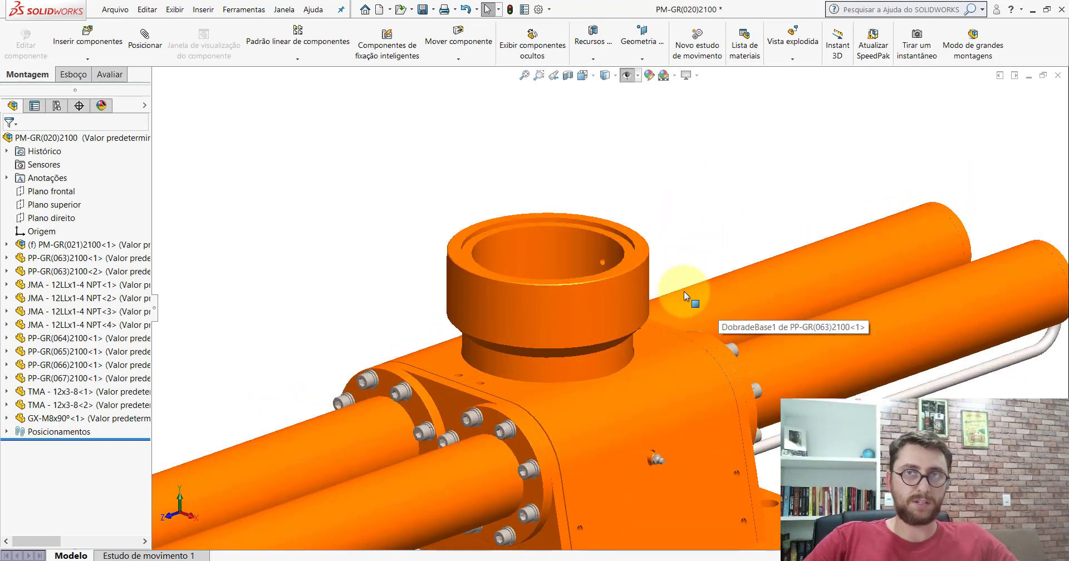
scroll(649, 303, down, 2)
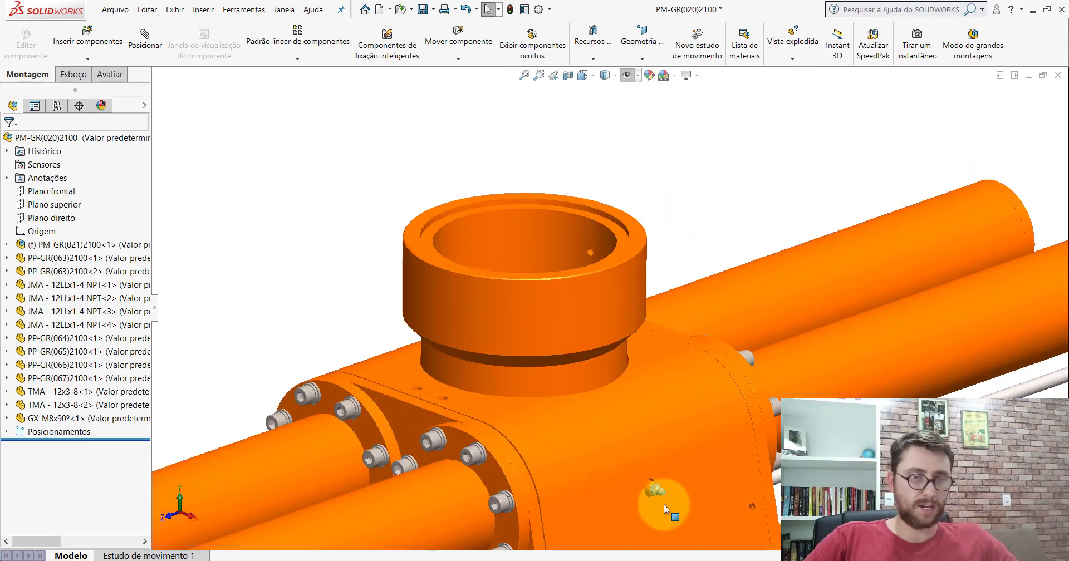
ctrl+drag(657, 489, 679, 242)
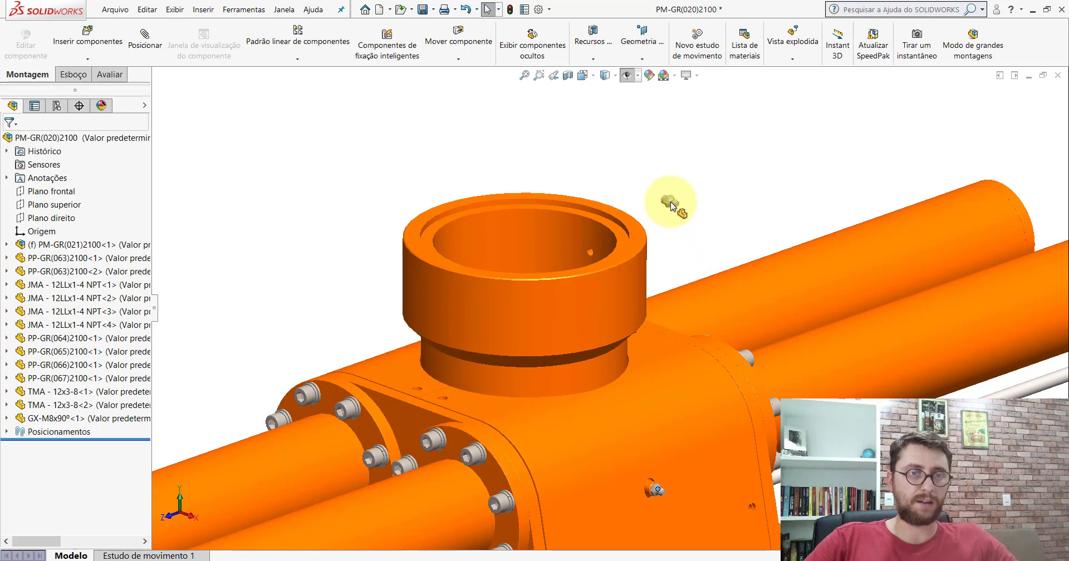
ctrl+drag(670, 202, 671, 202)
scroll(665, 199, down, 3)
scroll(660, 198, down, 2)
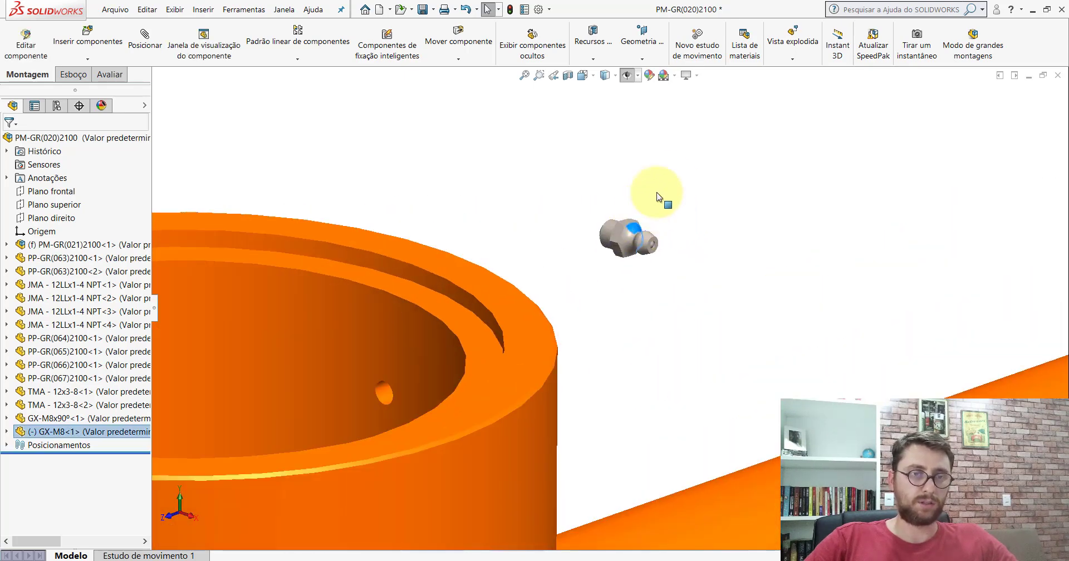
right_drag(764, 245, 687, 306)
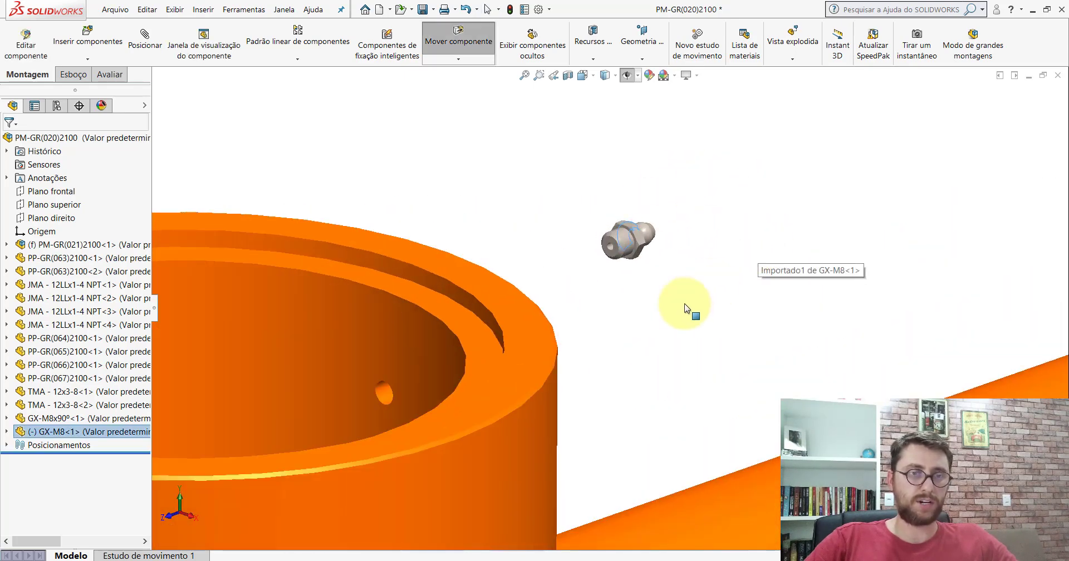
Mate the GX-M8 grease nipple concentric with the small hole on the top boss.
click(143, 45)
scroll(627, 245, up, 2)
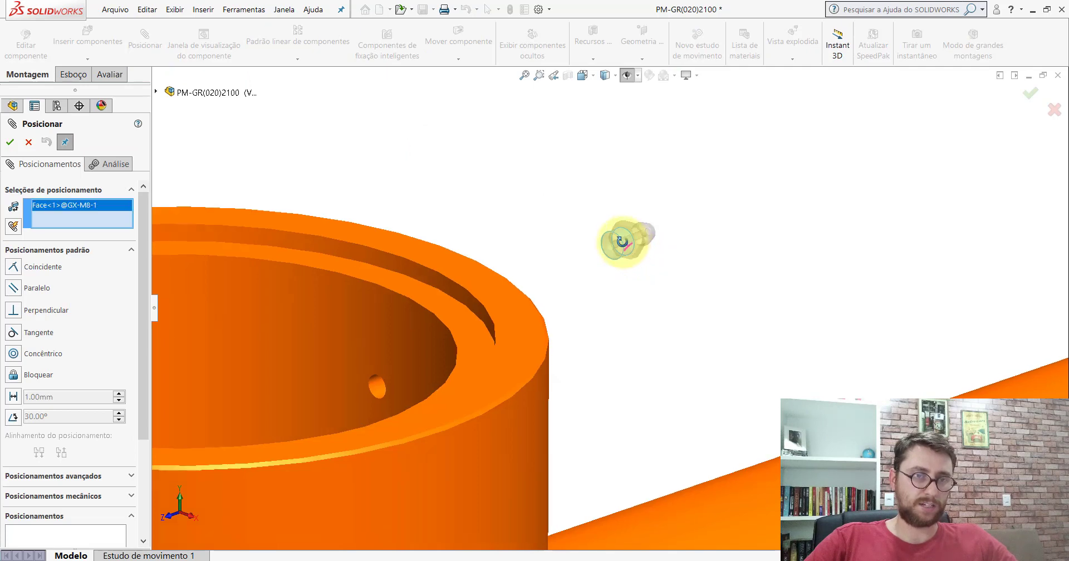
scroll(557, 239, up, 3)
scroll(502, 290, up, 2)
scroll(368, 337, down, 4)
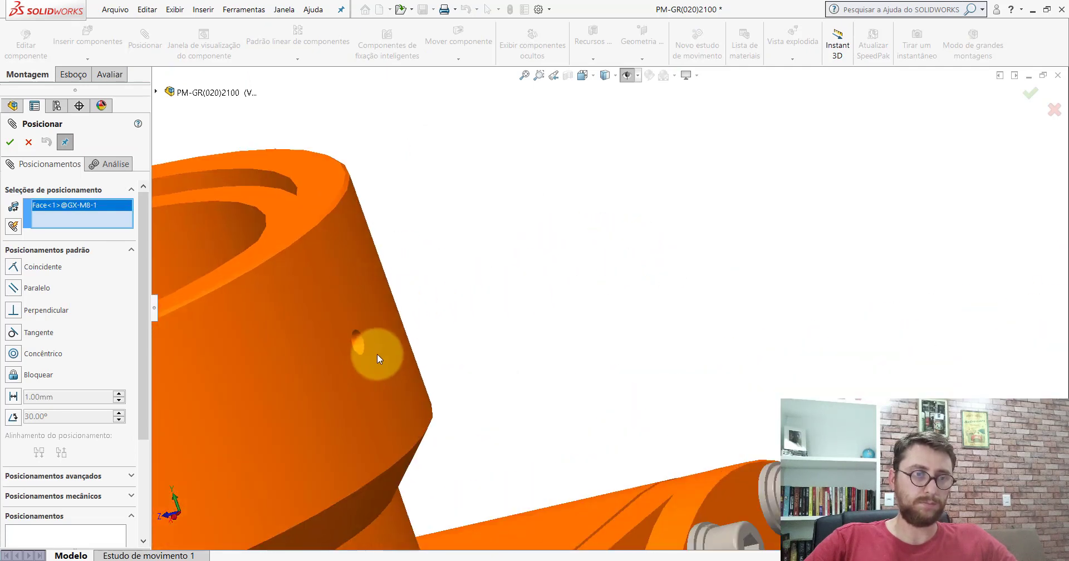
click(359, 340)
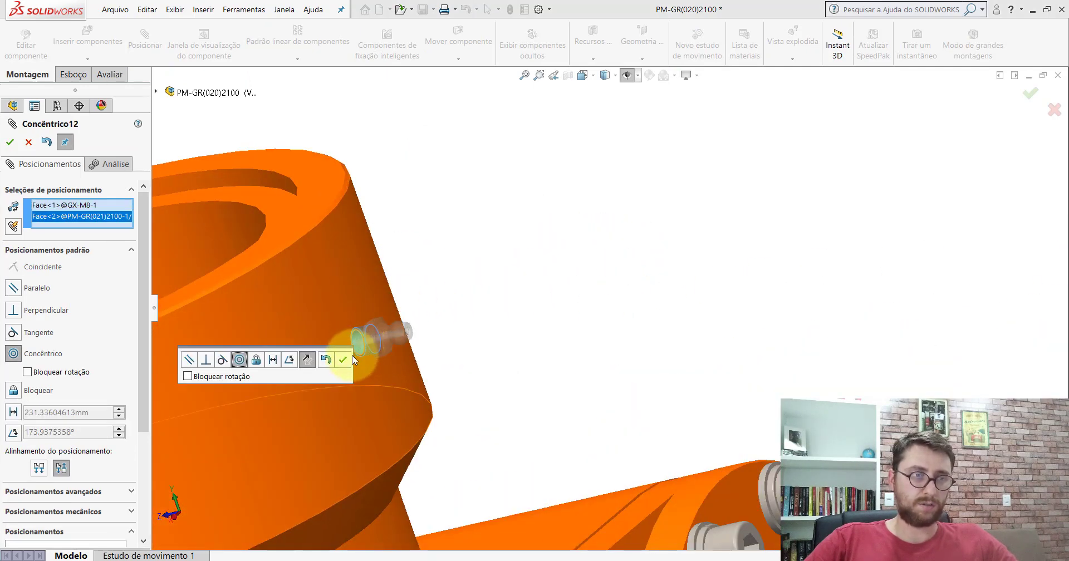
click(344, 361)
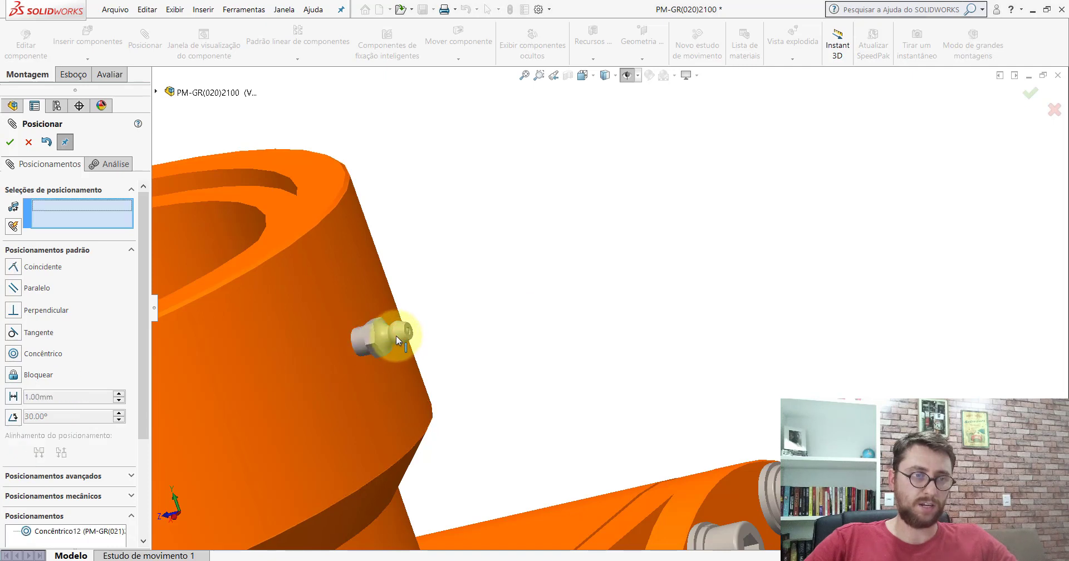
drag(396, 336, 511, 322)
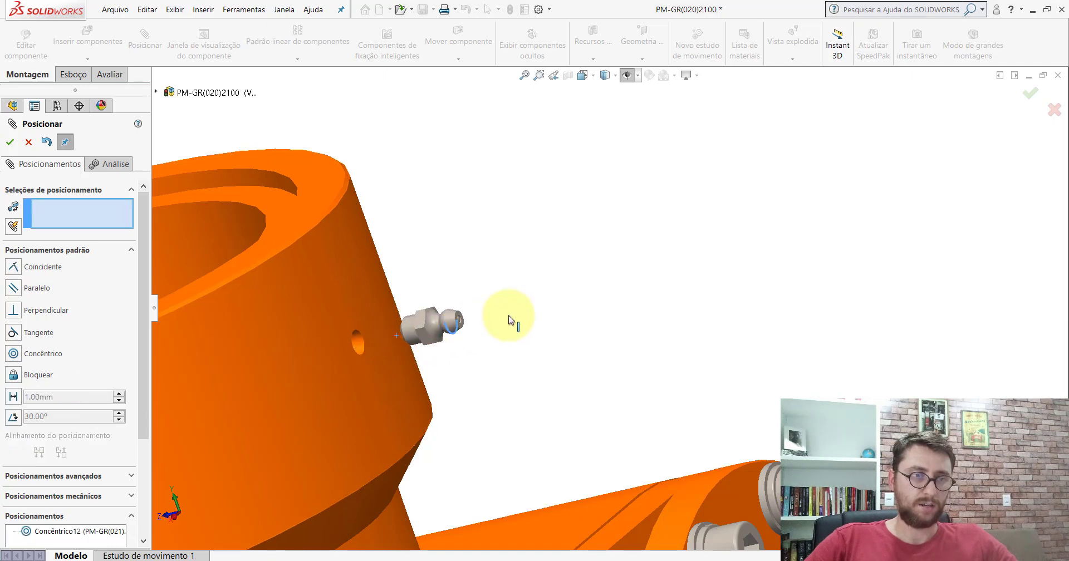
Add a tangent mate on a hex flat of the grease nipple.
click(353, 290)
middle_drag(353, 289, 545, 294)
scroll(590, 295, down, 5)
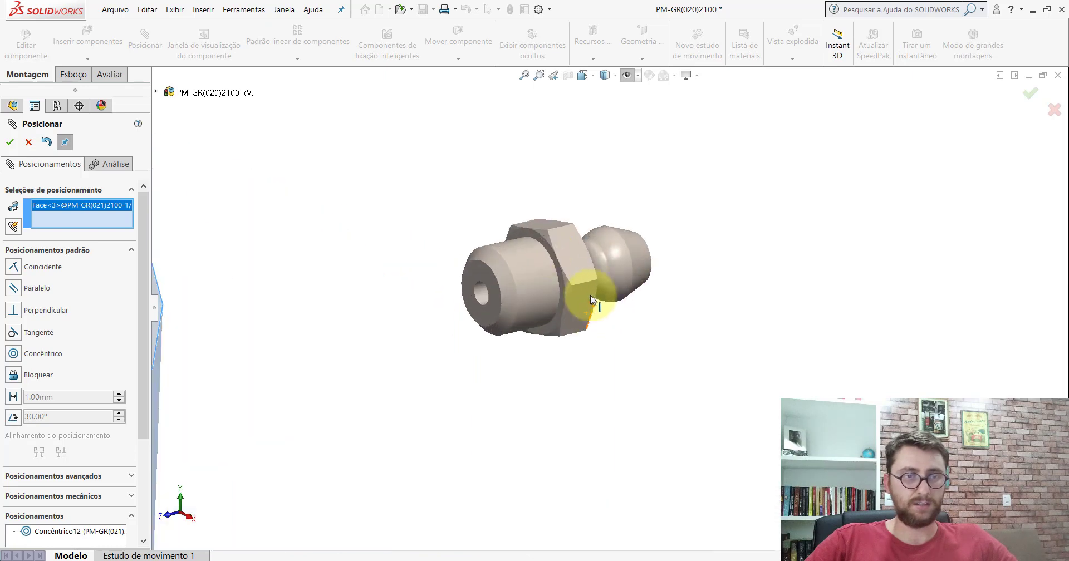
scroll(540, 233, down, 5)
click(528, 234)
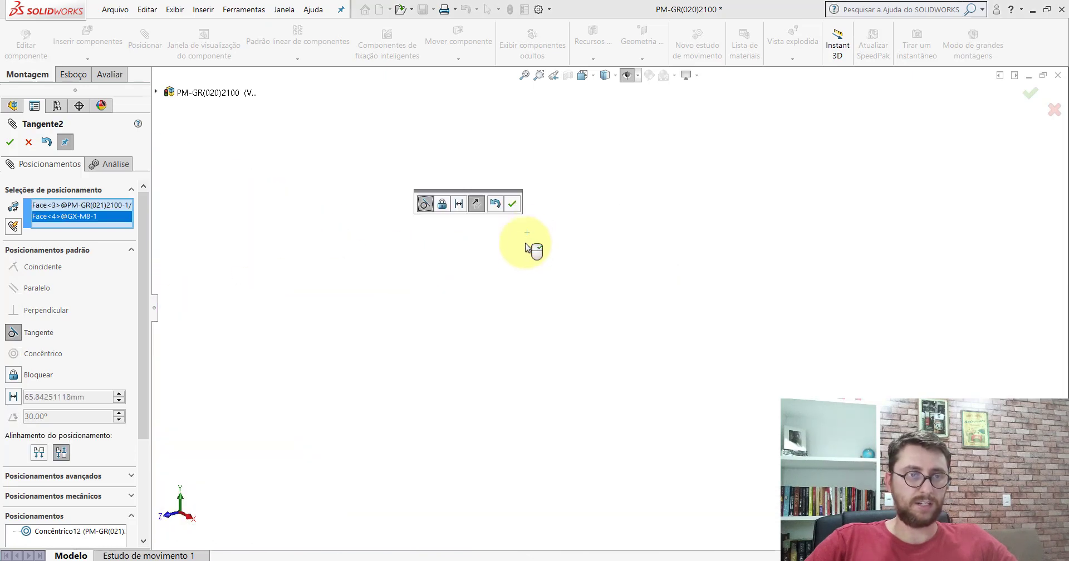
click(512, 207)
Make a nipple face parallel to the boss ring face, close Posicionar and switch to Isometric view.
scroll(532, 306, up, 5)
mouse_move(513, 312)
middle_down()
mouse_move(445, 322)
mouse_move(589, 323)
middle_up()
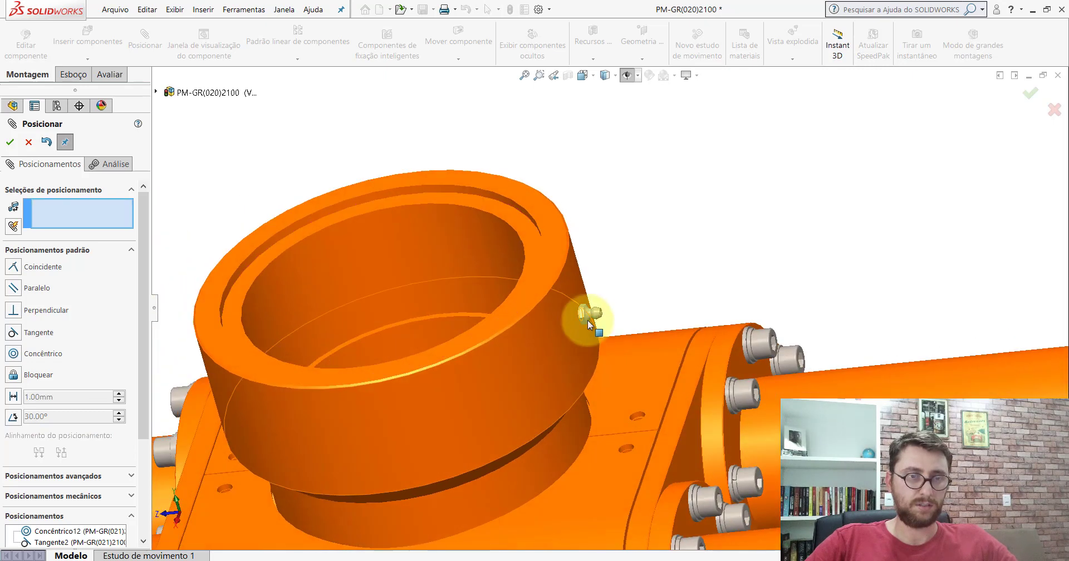
scroll(589, 325, down, 5)
click(571, 304)
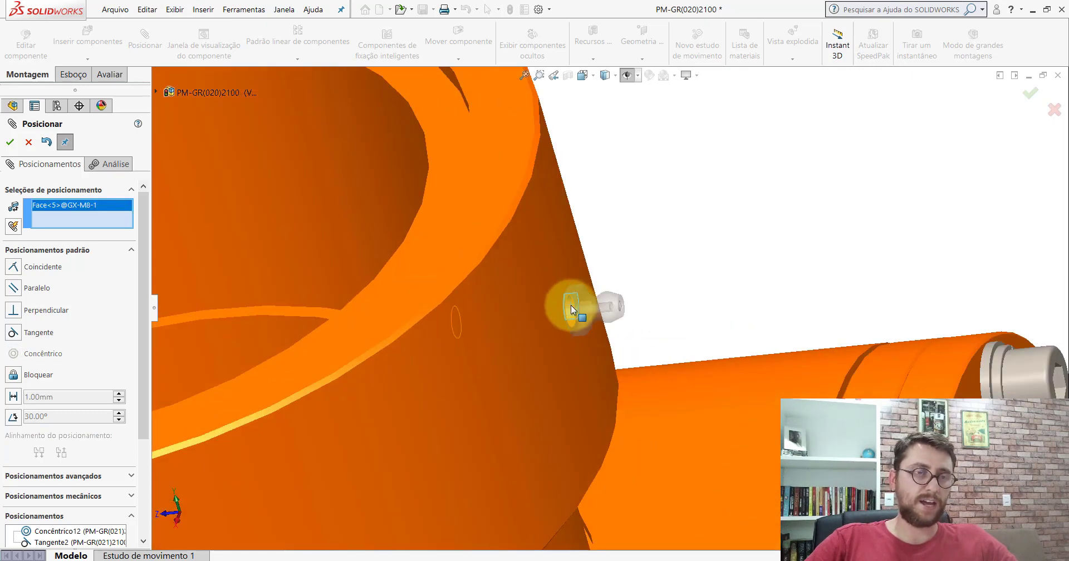
click(501, 152)
click(365, 136)
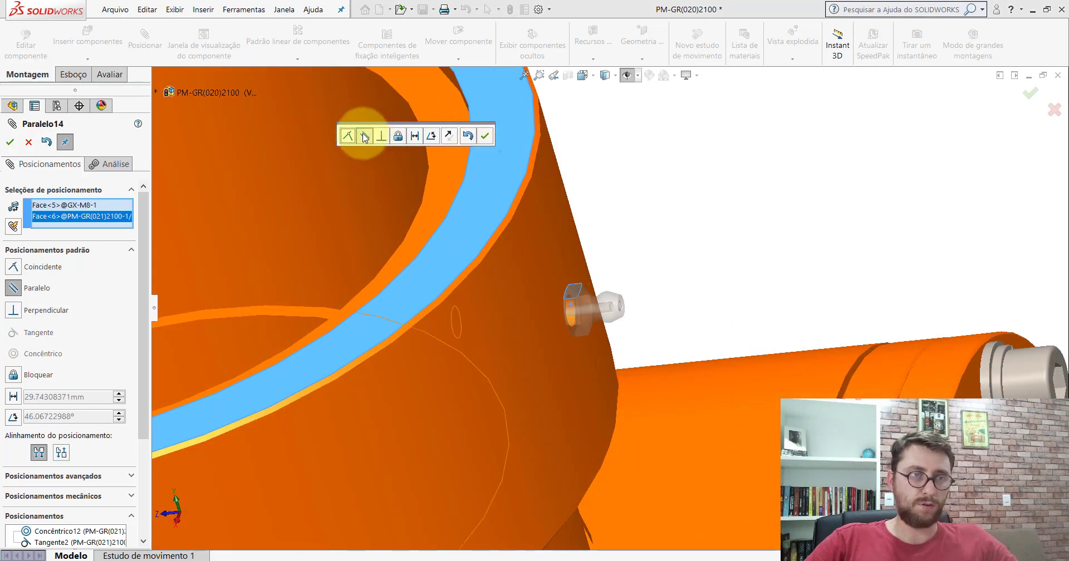
click(484, 139)
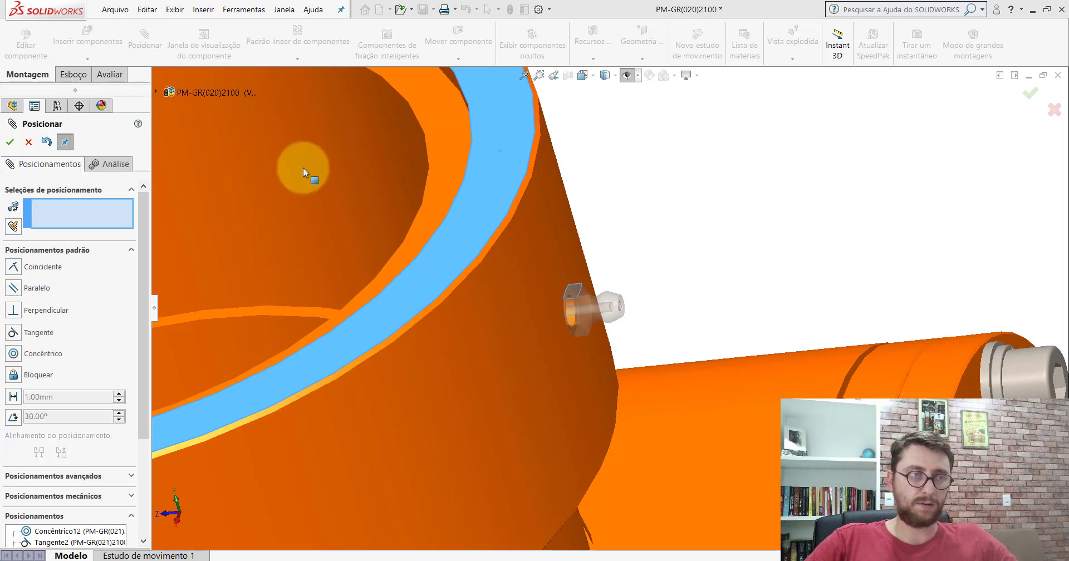
click(34, 146)
click(582, 75)
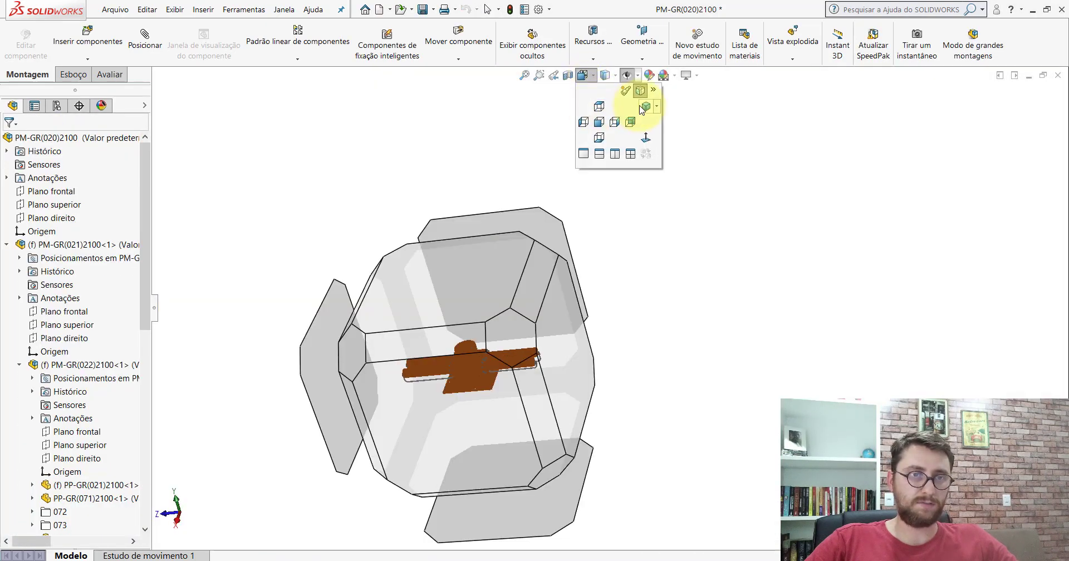
click(645, 107)
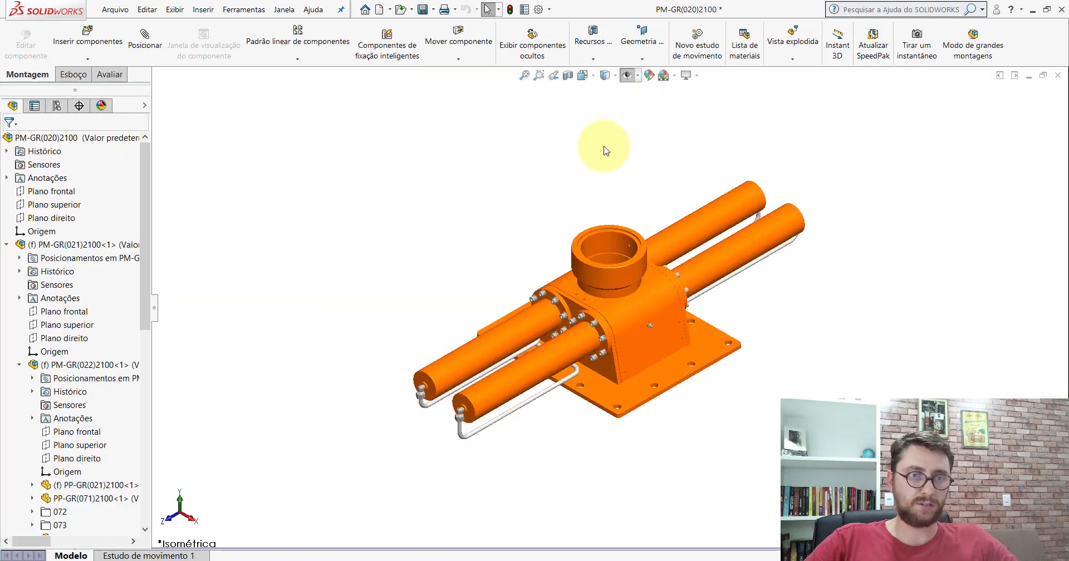
Collapse the working assembly tree, switch to PM-GR(020)2100_ and collapse its tree too.
right_click(119, 140)
click(171, 446)
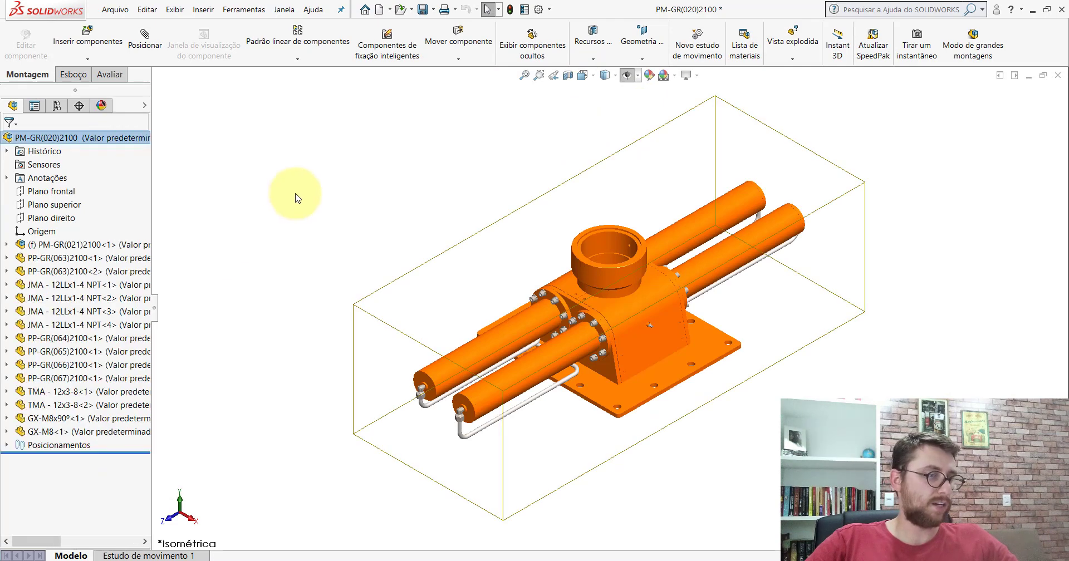
click(298, 198)
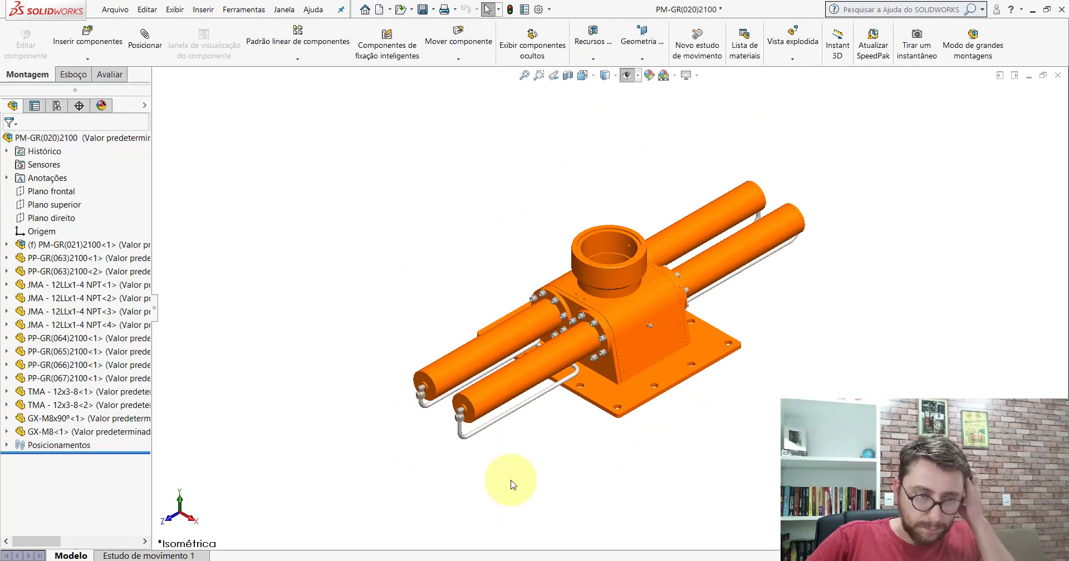
click(505, 529)
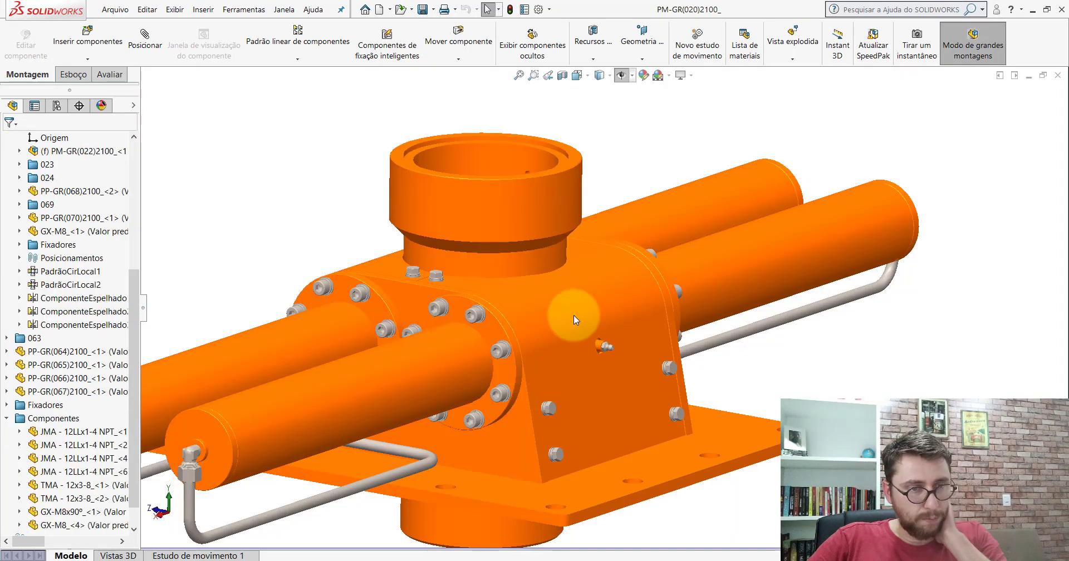
key(f)
drag(134, 322, 134, 195)
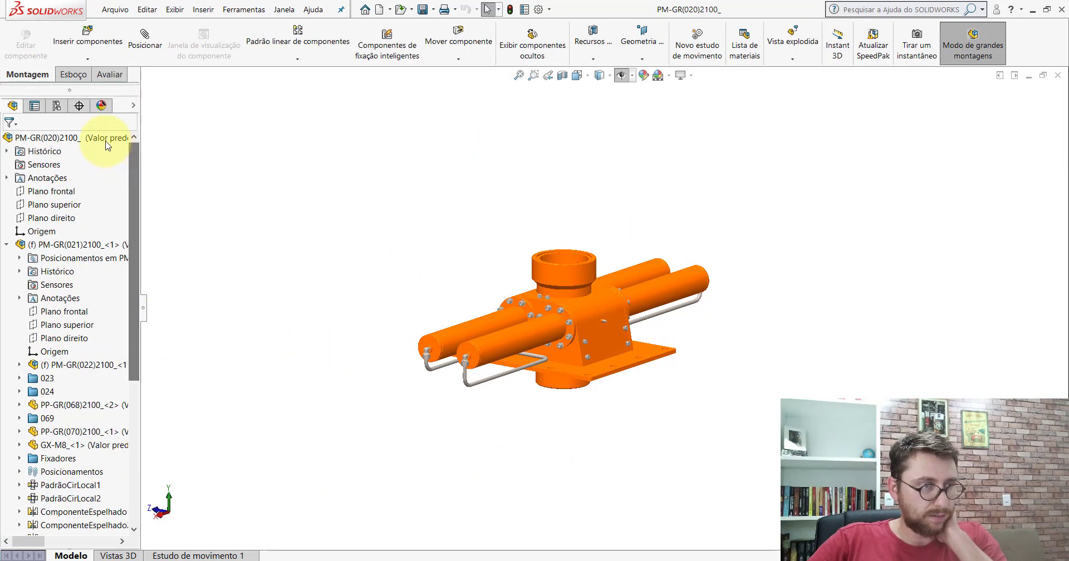
right_click(106, 141)
click(172, 454)
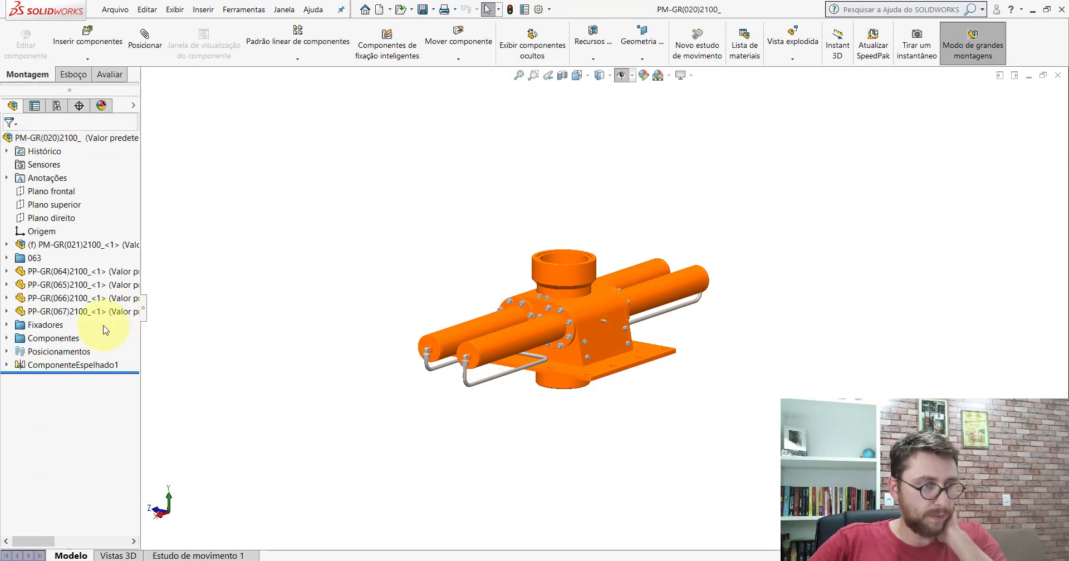
click(54, 338)
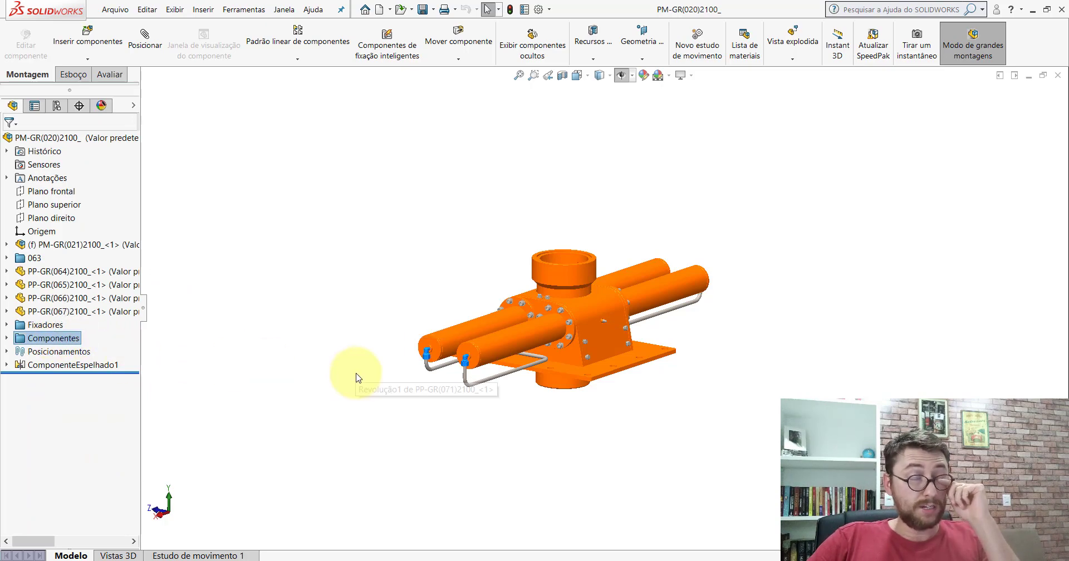
Orbit around the reference body and identify the plug bolts as DIN 933 hex bolts.
scroll(512, 390, up, 3)
mouse_move(587, 329)
middle_down()
mouse_move(540, 216)
mouse_move(711, 239)
mouse_move(554, 370)
mouse_move(453, 513)
mouse_move(503, 462)
mouse_move(594, 425)
mouse_move(694, 473)
mouse_move(661, 460)
mouse_move(697, 450)
mouse_move(666, 490)
middle_up()
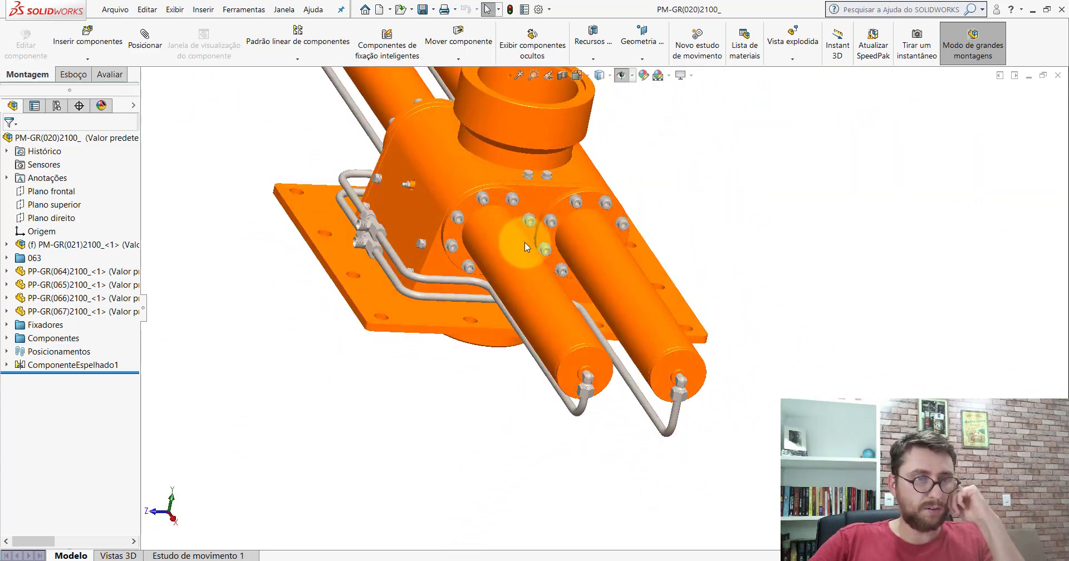
mouse_move(527, 247)
middle_down()
mouse_move(573, 203)
mouse_move(563, 298)
mouse_move(488, 250)
mouse_move(466, 311)
middle_up()
scroll(563, 298, down, 3)
scroll(636, 301, down, 2)
scroll(607, 328, down, 3)
scroll(567, 301, down, 3)
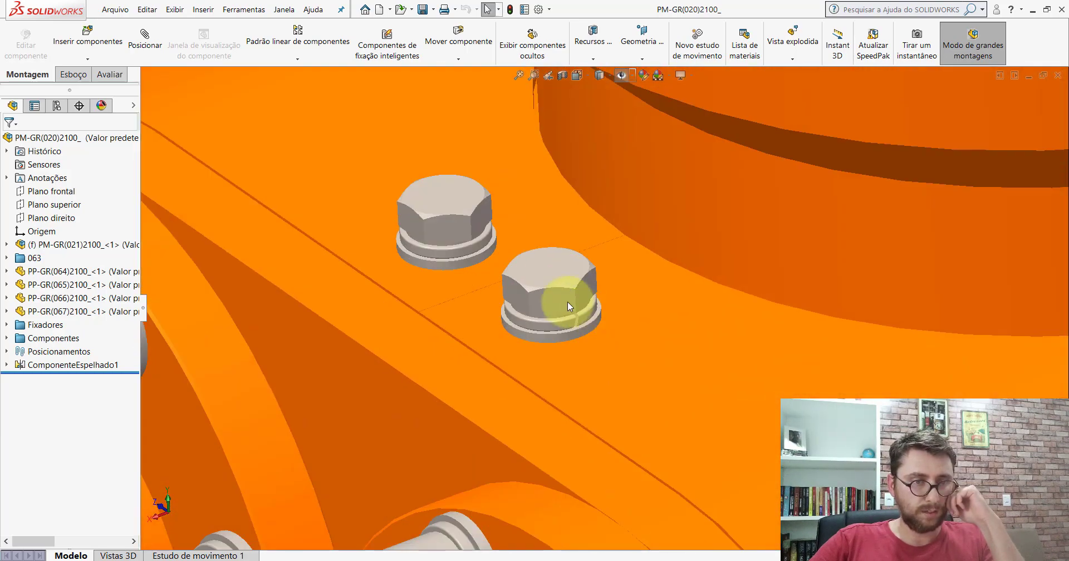
click(567, 302)
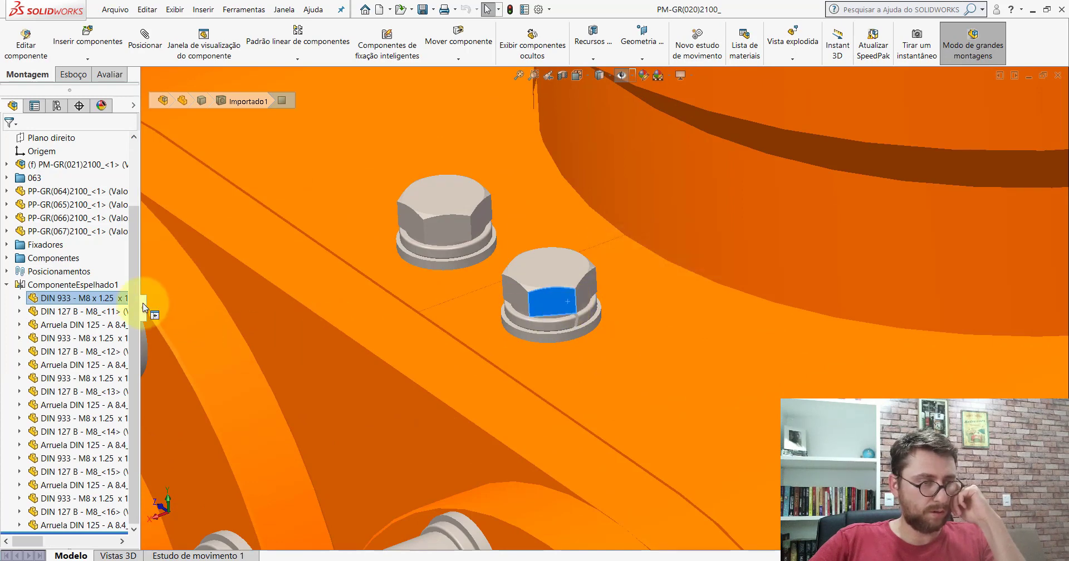
drag(142, 303, 137, 310)
scroll(633, 323, up, 5)
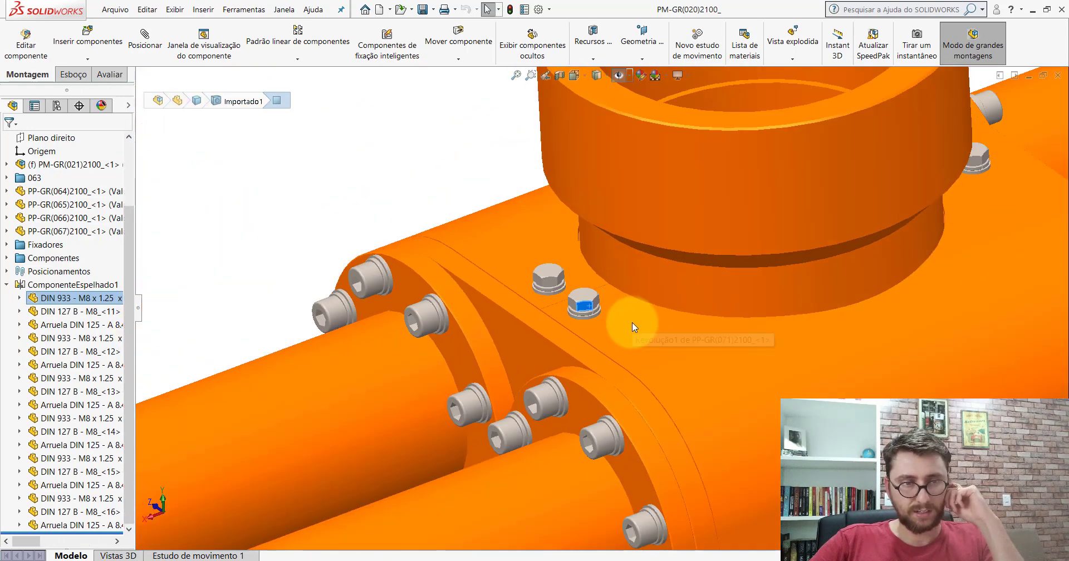
scroll(632, 322, up, 5)
key(Escape)
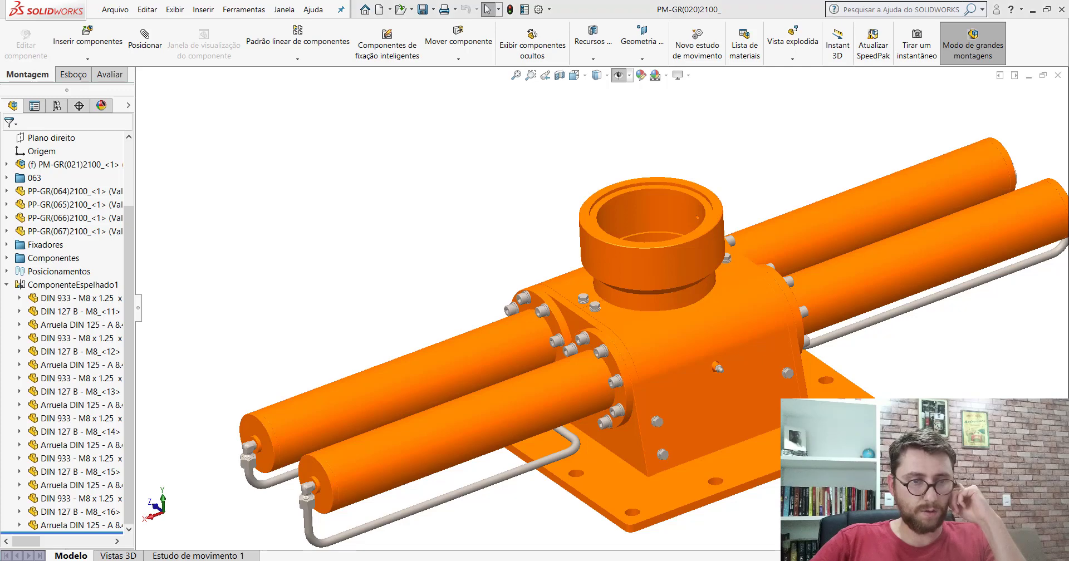
Back in PM-GR(020)2100, isolate the bent PP-GR(063)2100 bracket plate.
click(625, 525)
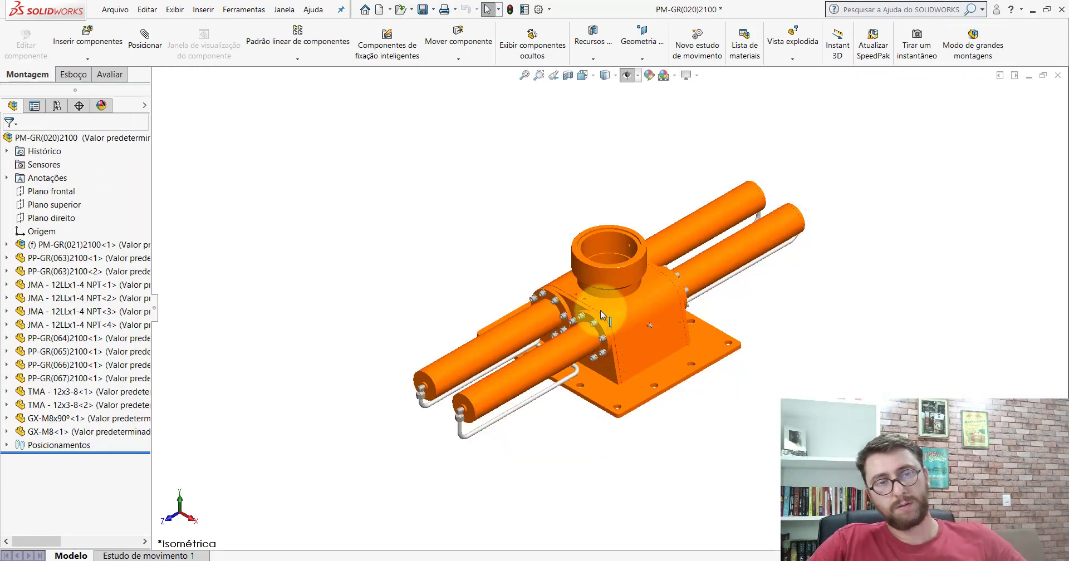
scroll(601, 310, down, 2)
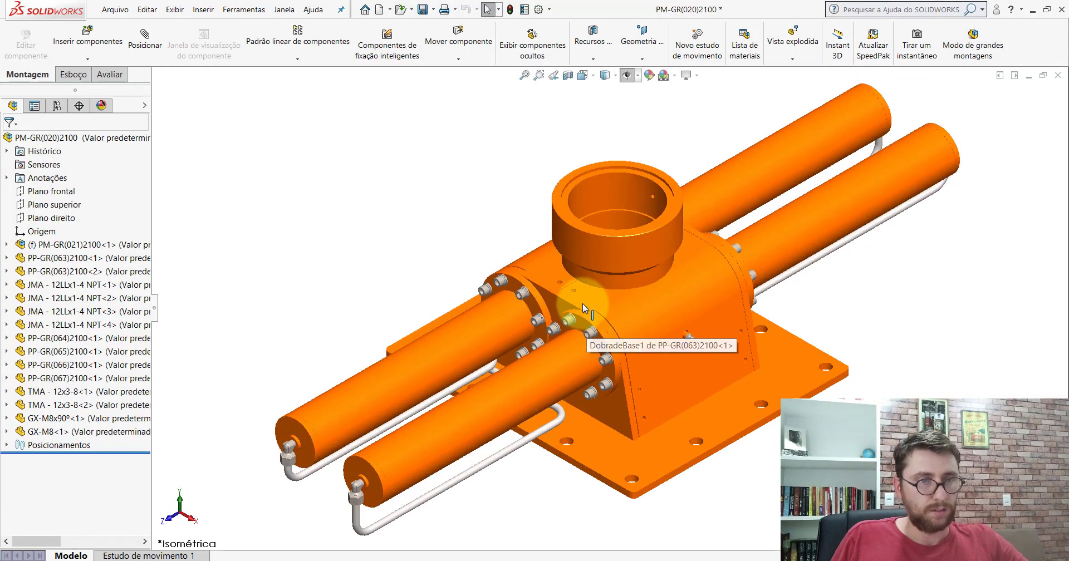
scroll(583, 297, down, 2)
scroll(583, 296, down, 1)
scroll(600, 278, up, 3)
scroll(607, 320, down, 4)
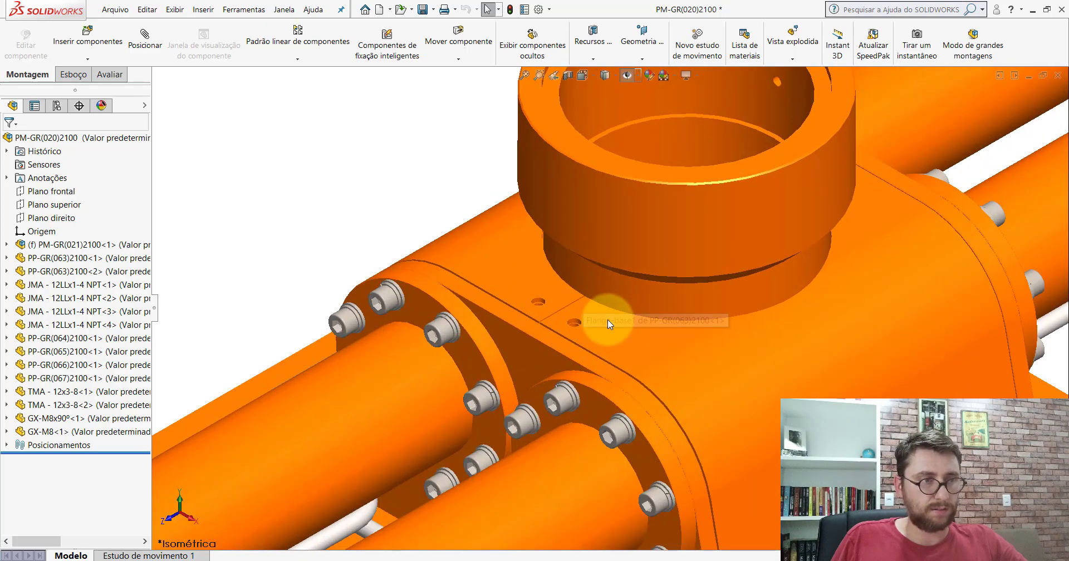
scroll(607, 320, up, 1)
scroll(610, 339, up, 2)
scroll(610, 339, up, 1)
scroll(649, 357, down, 2)
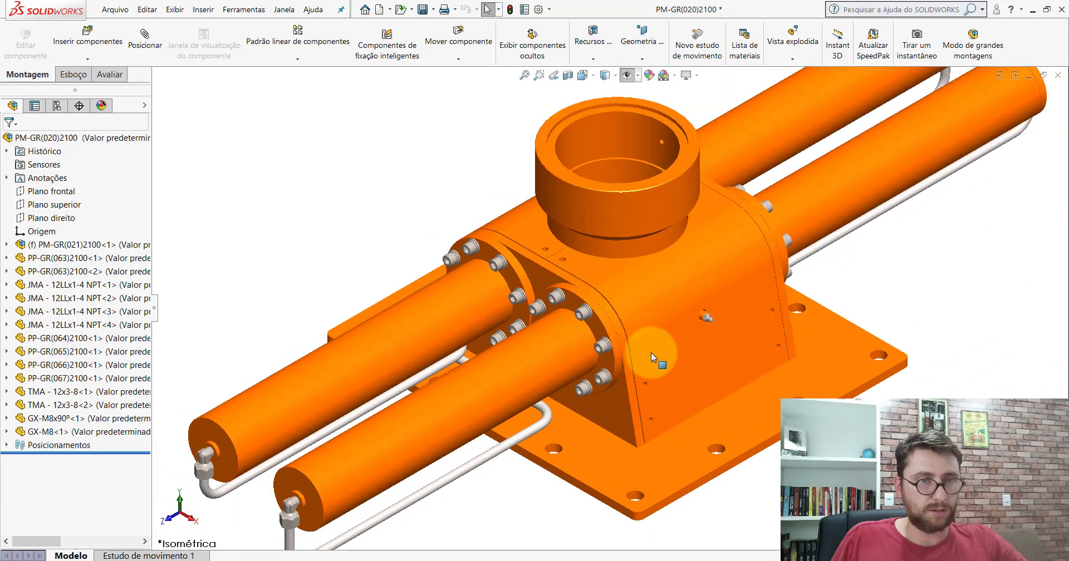
right_click(627, 276)
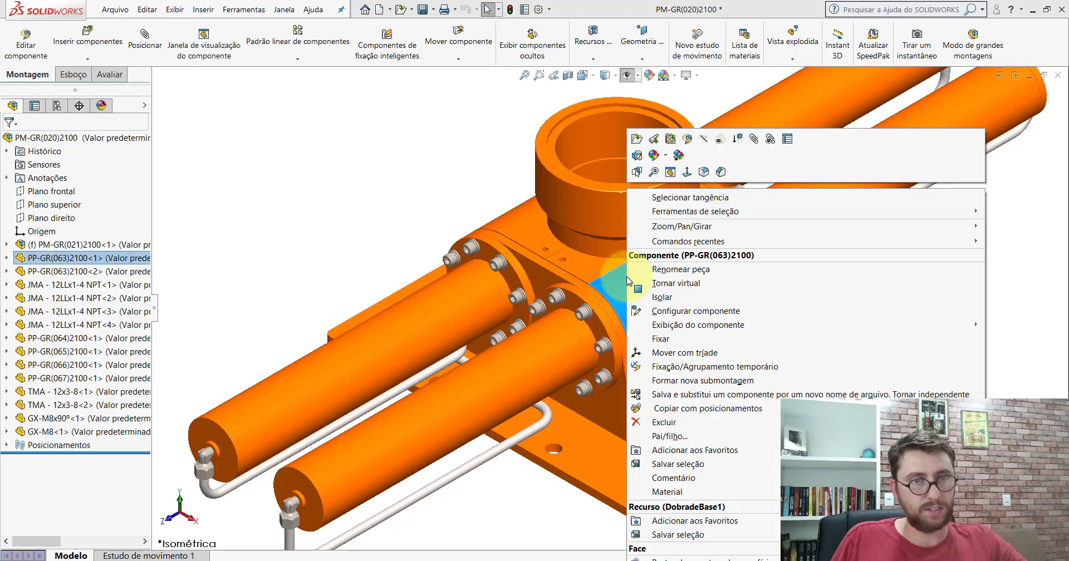
click(662, 298)
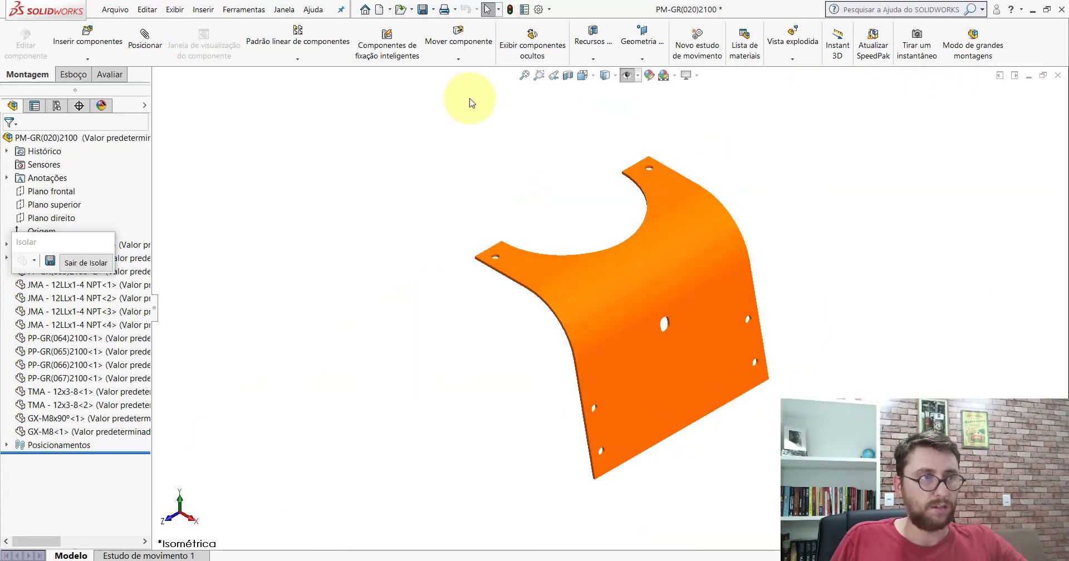
click(87, 37)
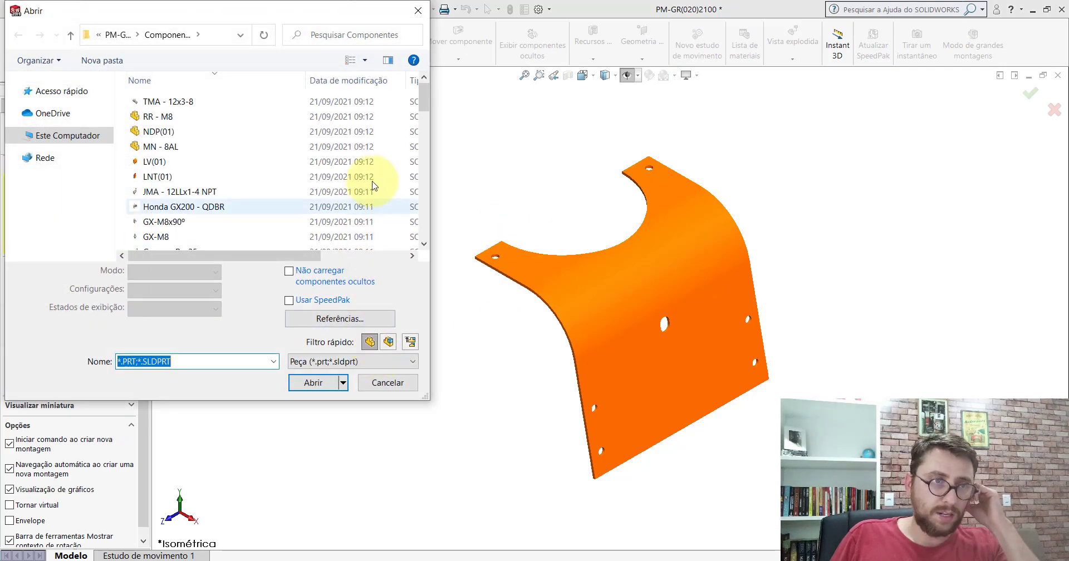
Load the Arruela DIN 125 - A 8.4 flat washer from the Componentes folder.
drag(422, 96, 426, 92)
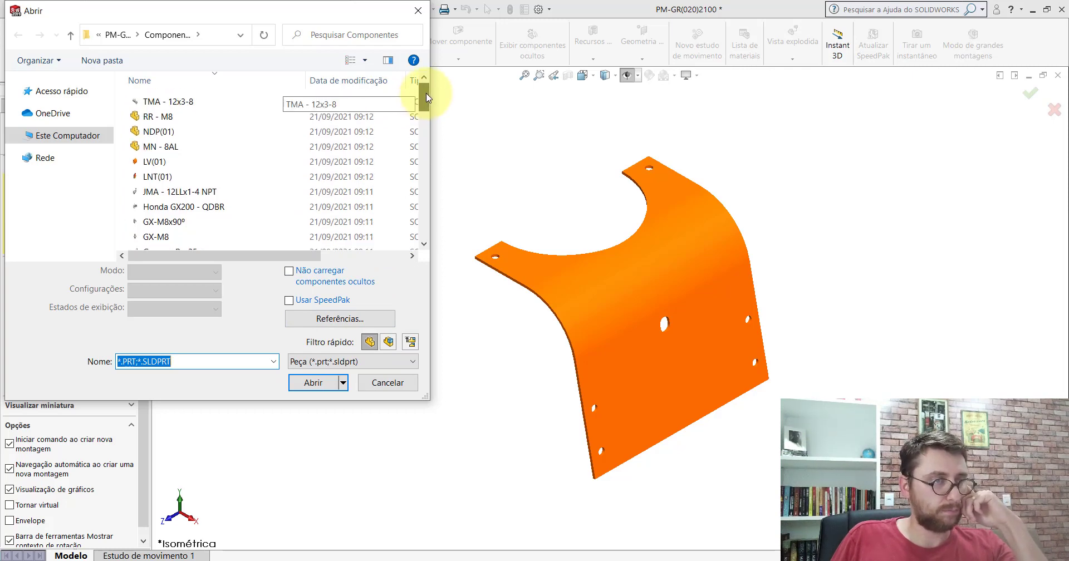
mouse_move(426, 96)
mouse_down()
mouse_move(429, 233)
mouse_move(423, 226)
mouse_up()
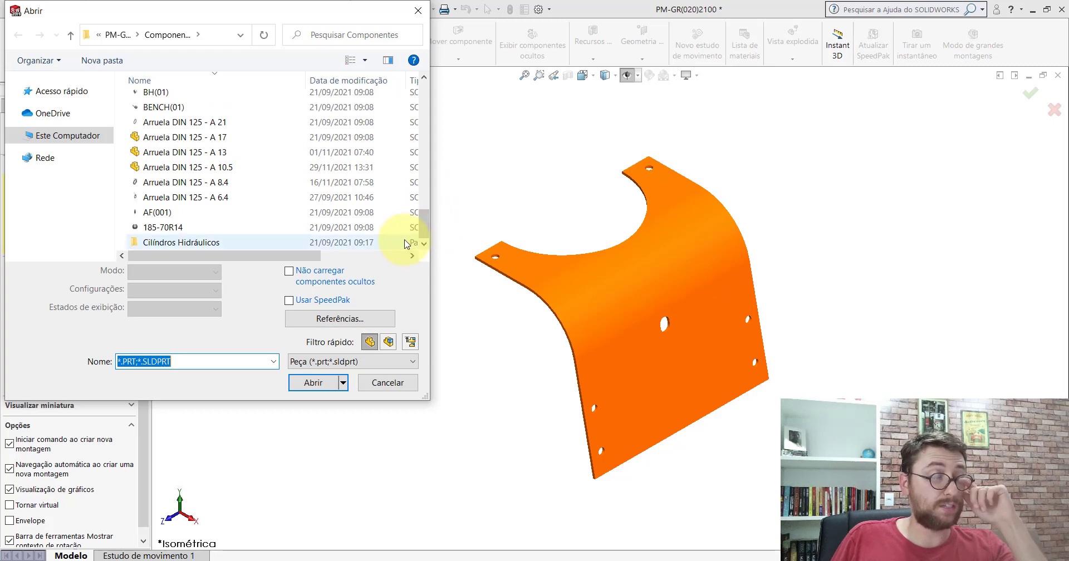
double_click(186, 182)
Place the DIN 125 washer and mate its face coincident with the plate's top face.
scroll(511, 250, down, 3)
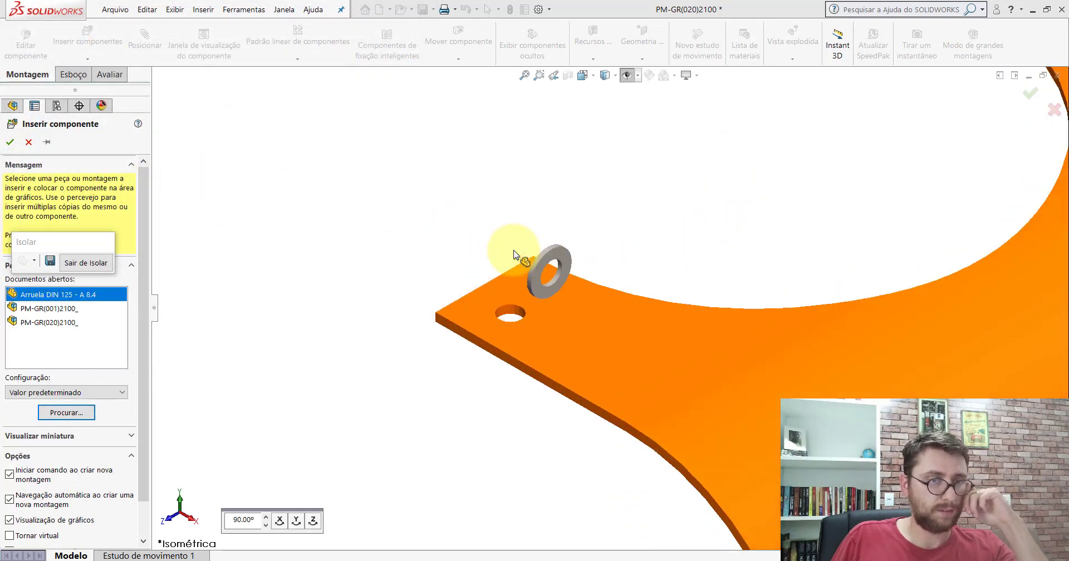
scroll(509, 251, down, 2)
click(462, 252)
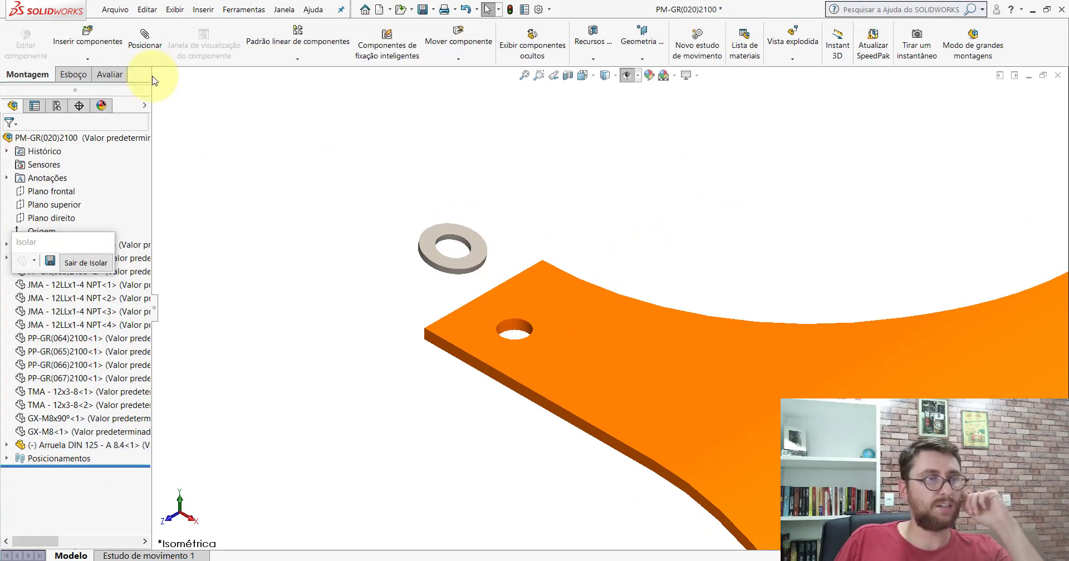
click(146, 40)
click(538, 290)
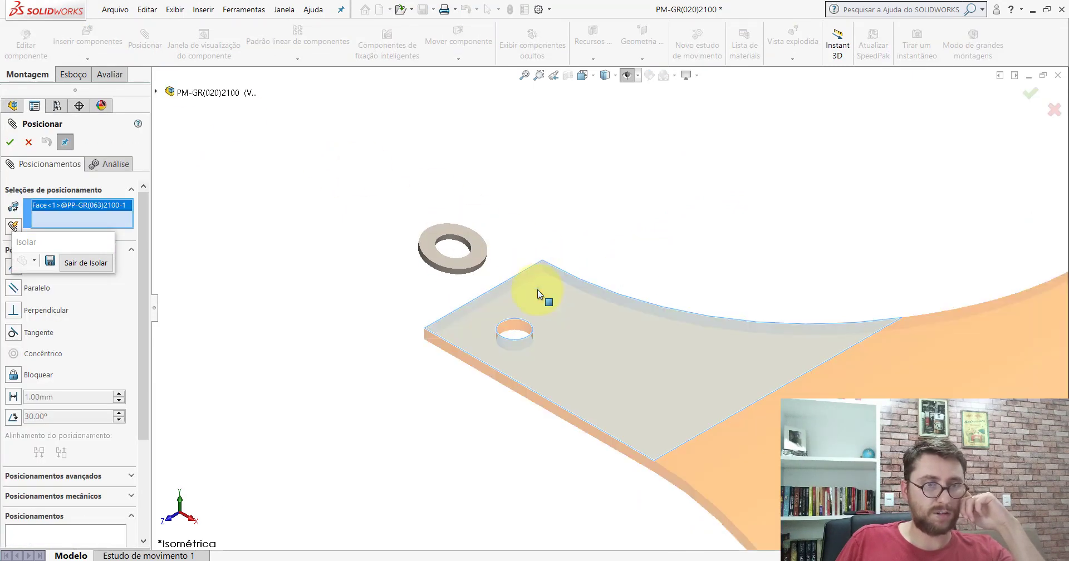
mouse_move(538, 291)
middle_down()
mouse_move(613, 151)
mouse_move(514, 222)
mouse_move(493, 322)
mouse_move(442, 418)
middle_up()
click(509, 226)
click(476, 210)
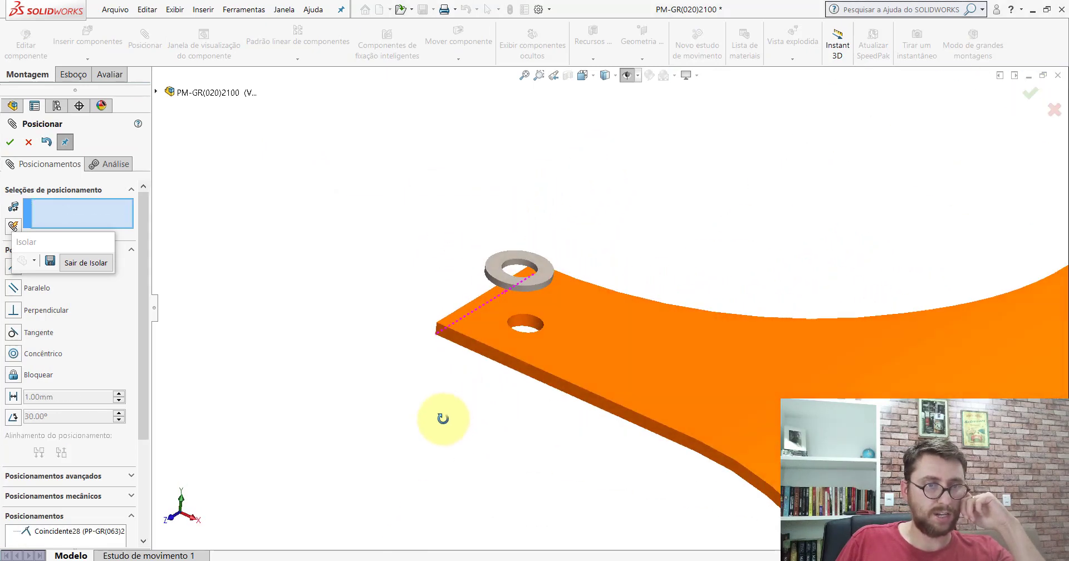
Centre the washer bore concentric with the plate's corner hole.
scroll(563, 268, down, 1)
scroll(562, 268, down, 3)
click(446, 272)
scroll(523, 318, up, 3)
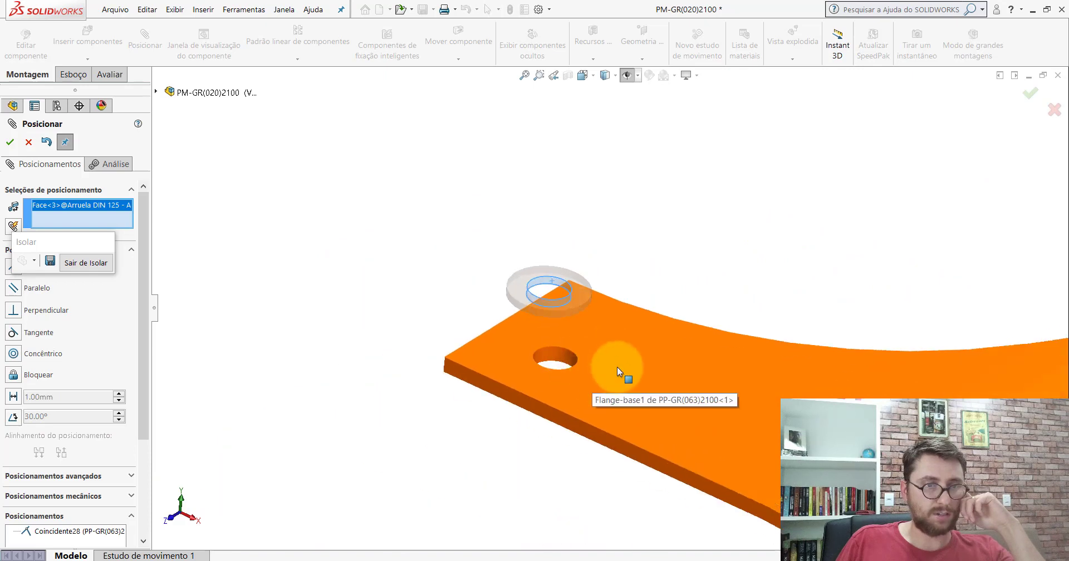
scroll(617, 367, down, 3)
click(453, 293)
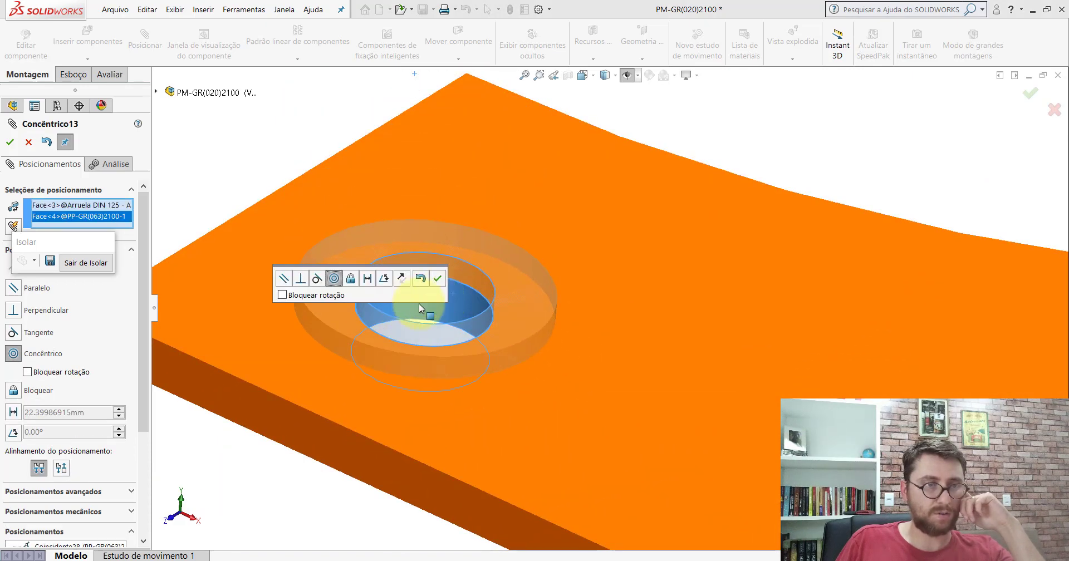
click(439, 282)
Show planes and make the washer's front plane parallel to the plate's side face.
scroll(618, 134, up, 5)
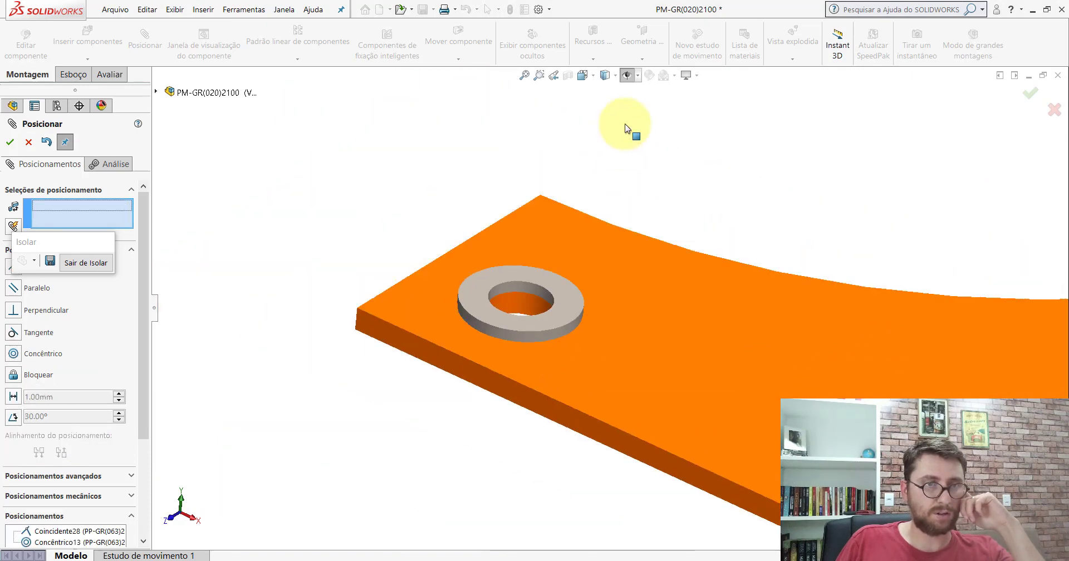
click(628, 75)
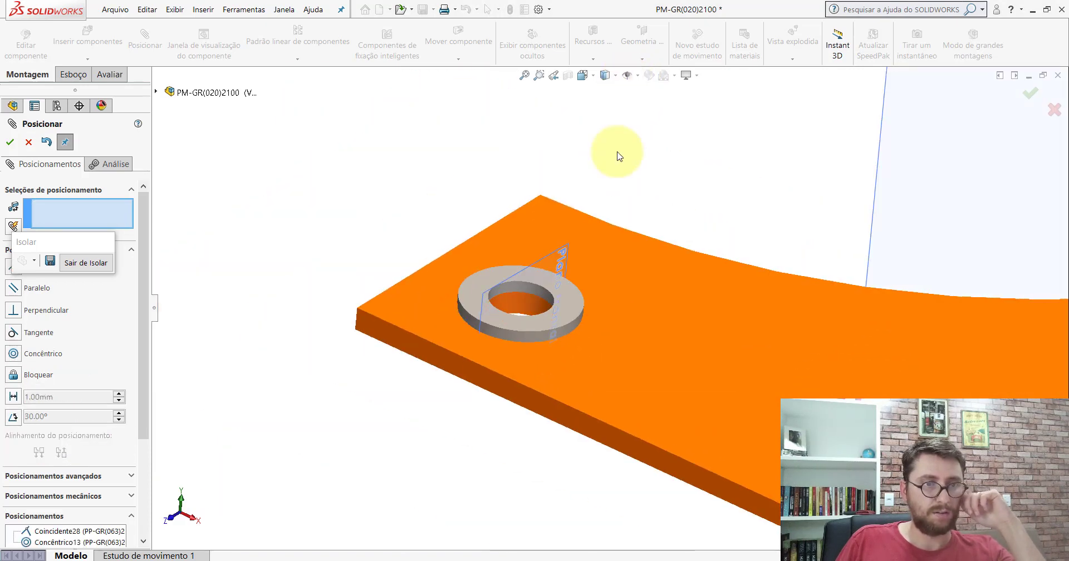
click(521, 269)
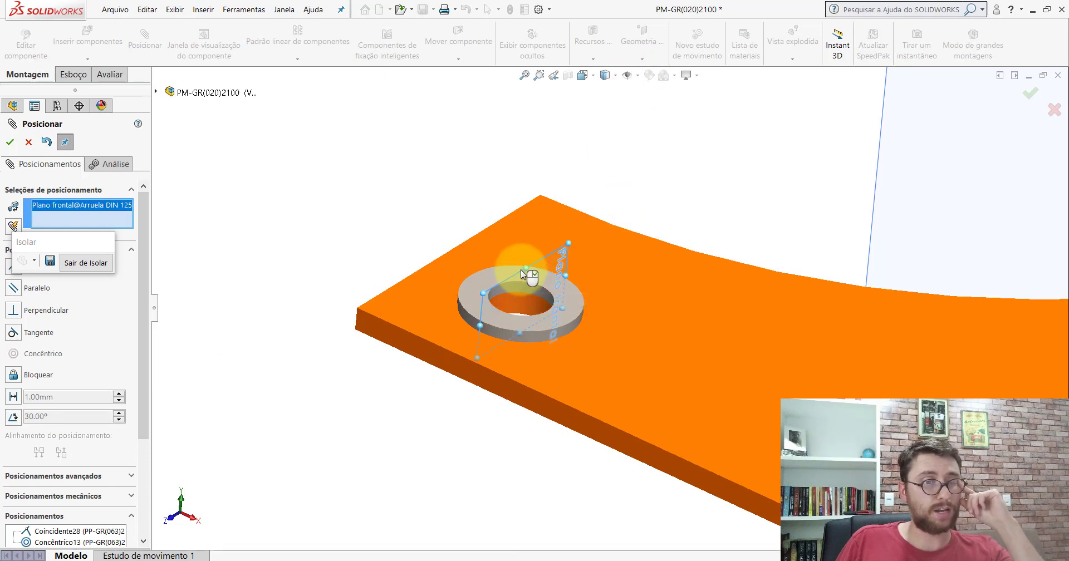
click(407, 341)
click(389, 361)
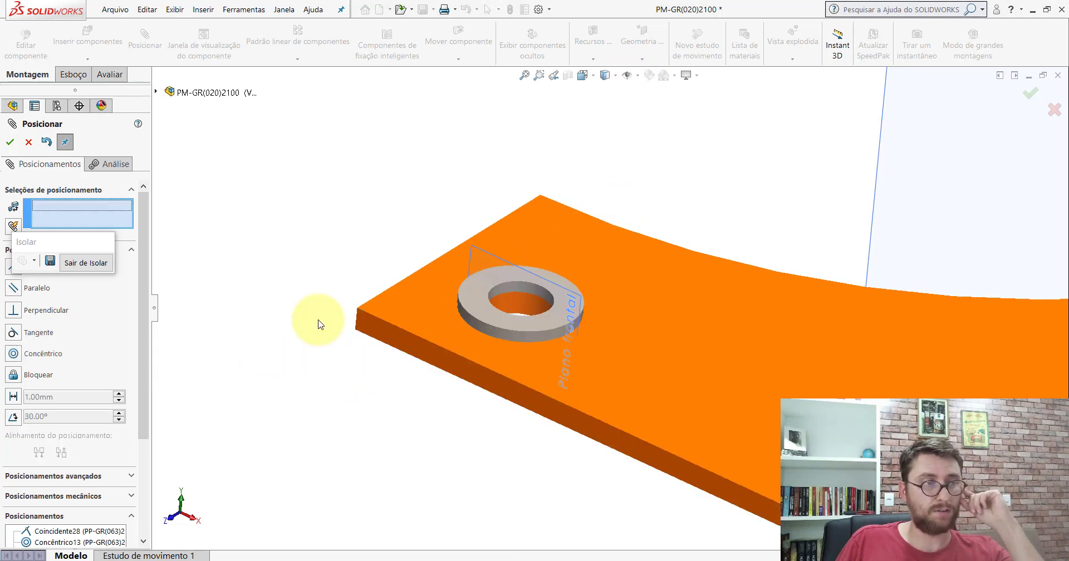
click(26, 143)
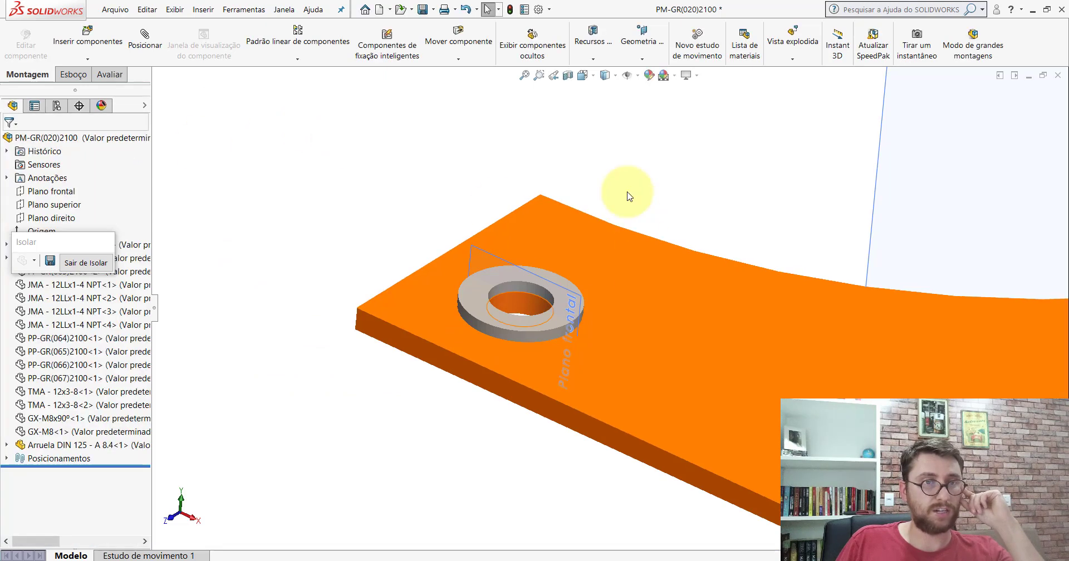
scroll(654, 293, up, 4)
scroll(663, 302, down, 4)
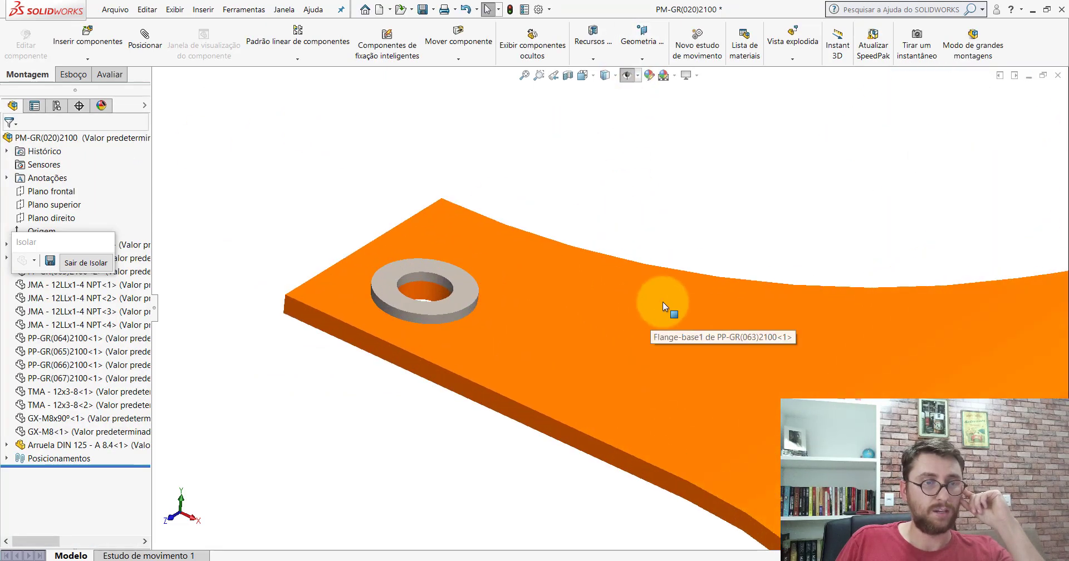
Copy the washer with its mates onto the plate's lower hole using new face, hole and side references.
right_click(457, 280)
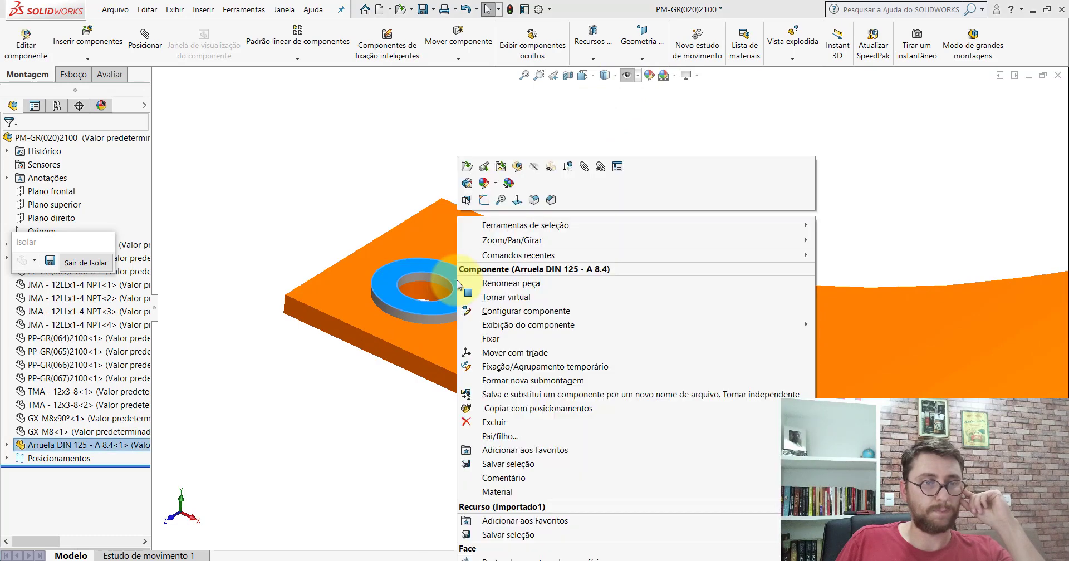
click(535, 409)
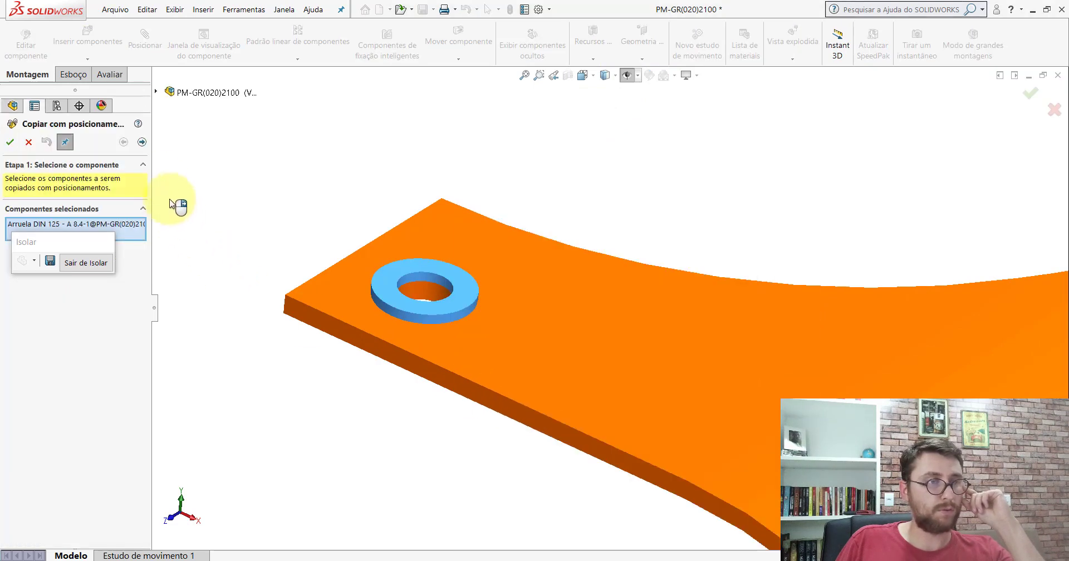
click(142, 142)
mouse_move(643, 383)
middle_down()
mouse_move(746, 414)
mouse_move(668, 418)
middle_up()
scroll(560, 317, down, 5)
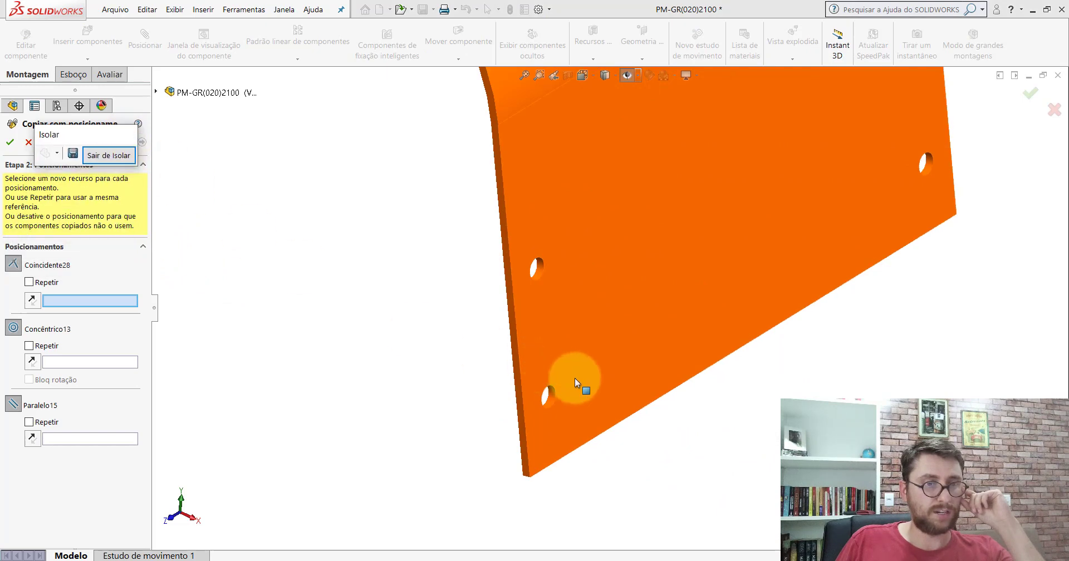
scroll(568, 390, down, 5)
click(550, 342)
click(533, 386)
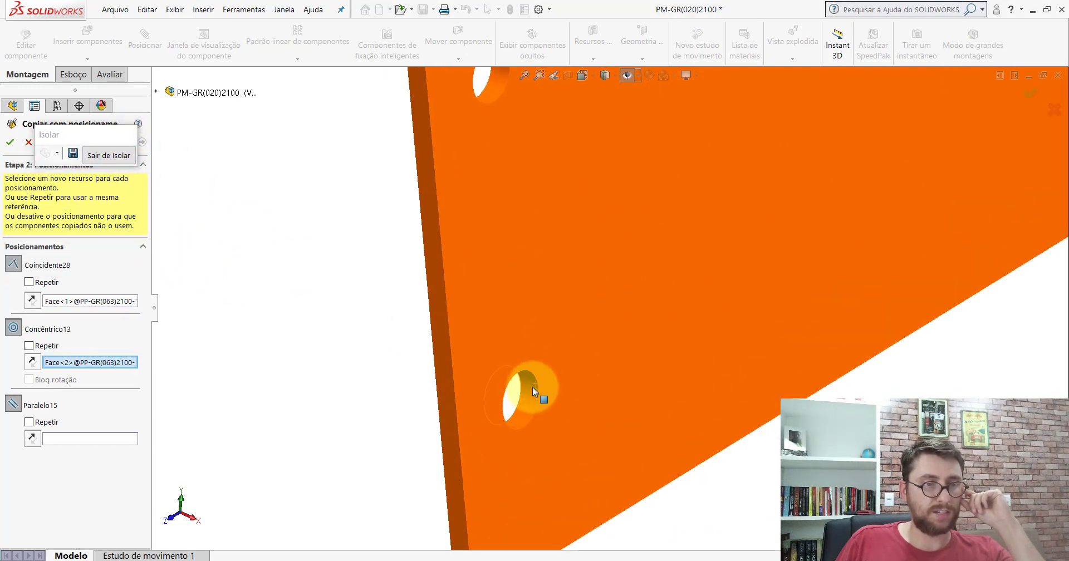
click(444, 387)
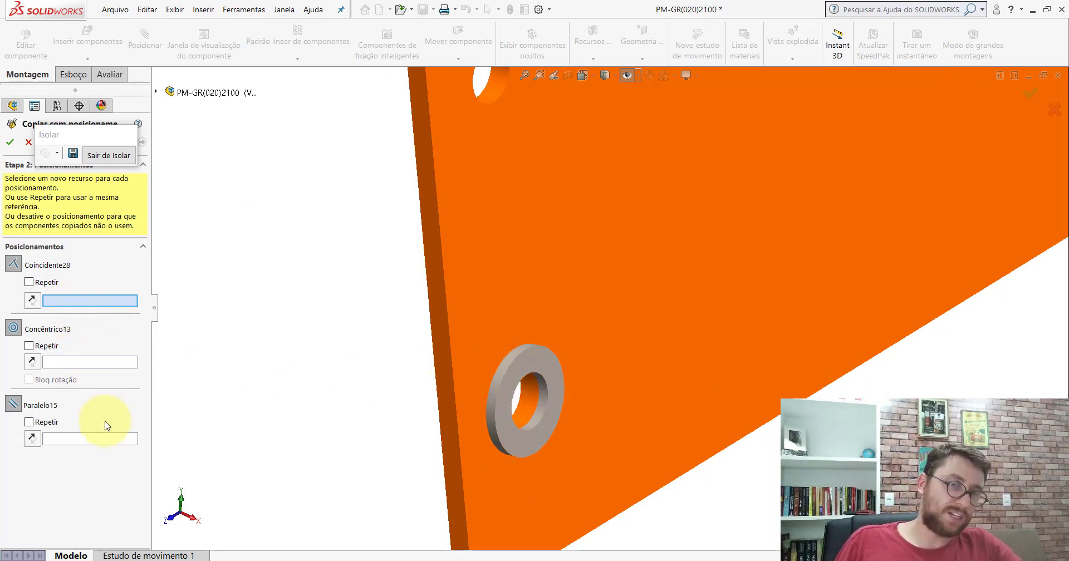
Add a second washer copy on the upper hole and confirm the copies.
scroll(513, 387, up, 2)
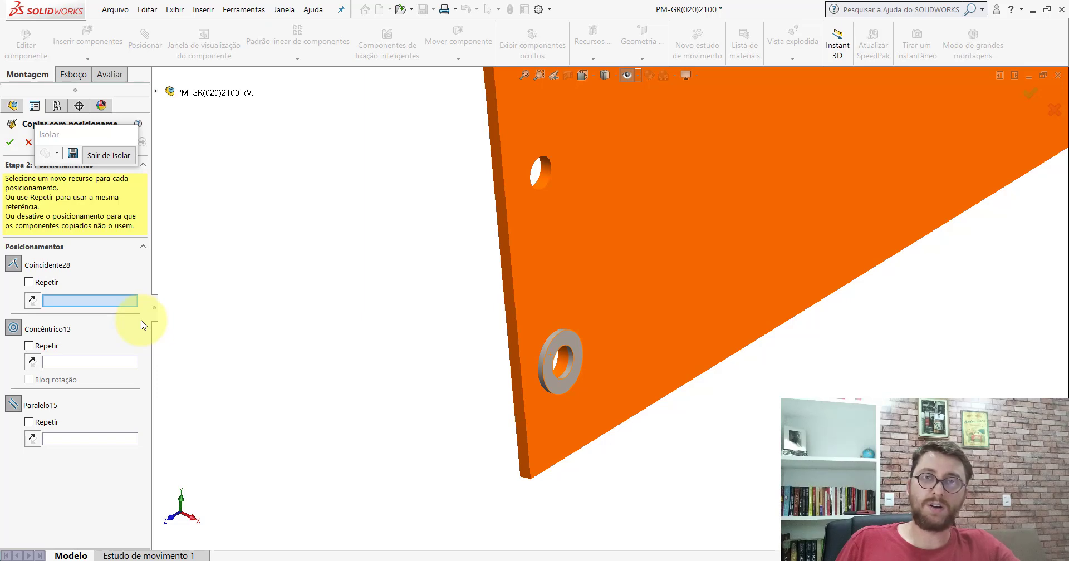
scroll(620, 208, up, 2)
scroll(580, 294, down, 3)
scroll(569, 284, down, 2)
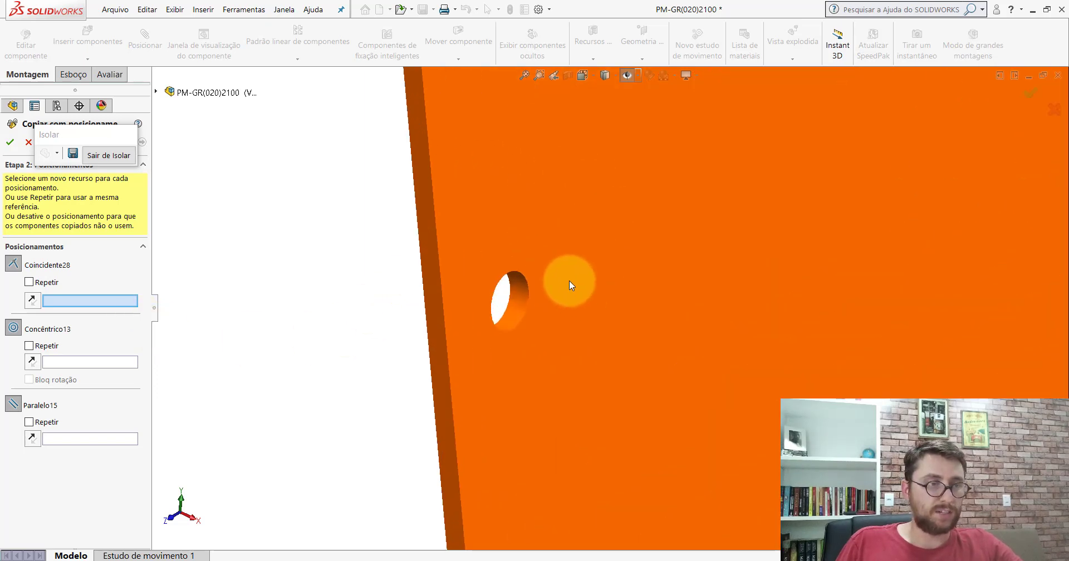
click(561, 266)
click(520, 292)
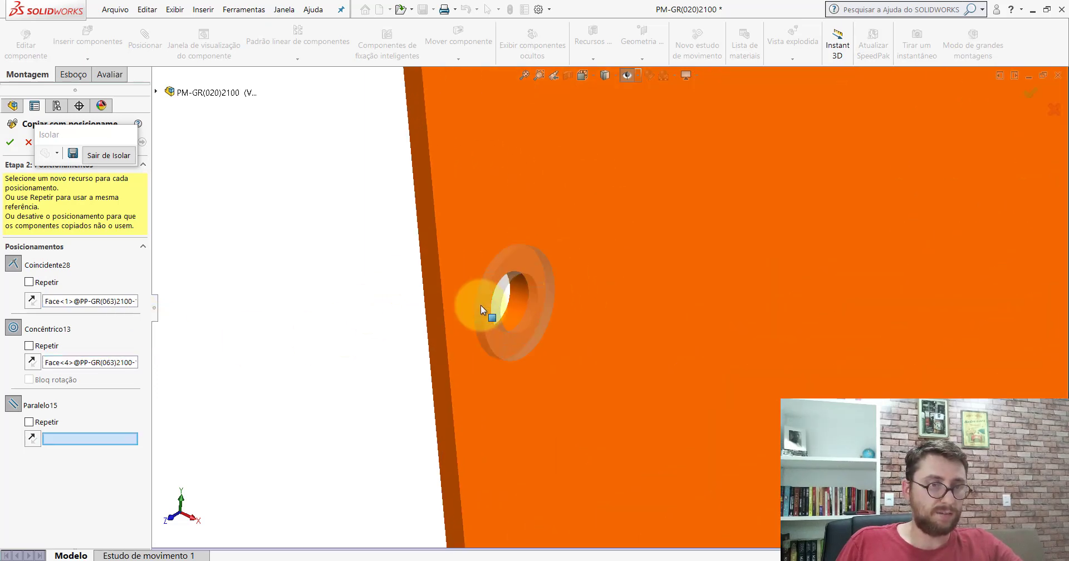
click(430, 295)
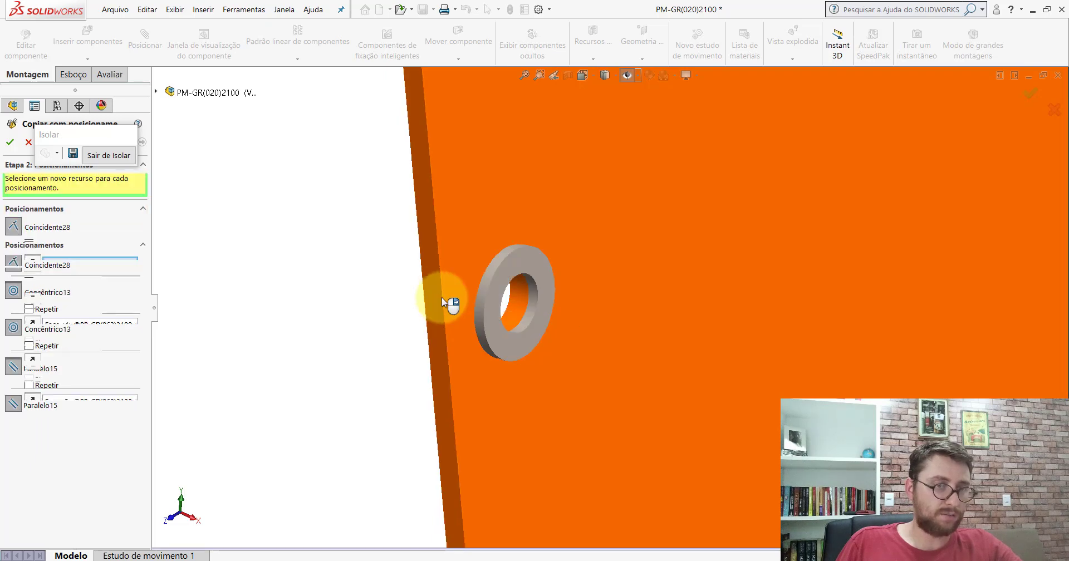
scroll(533, 312, up, 5)
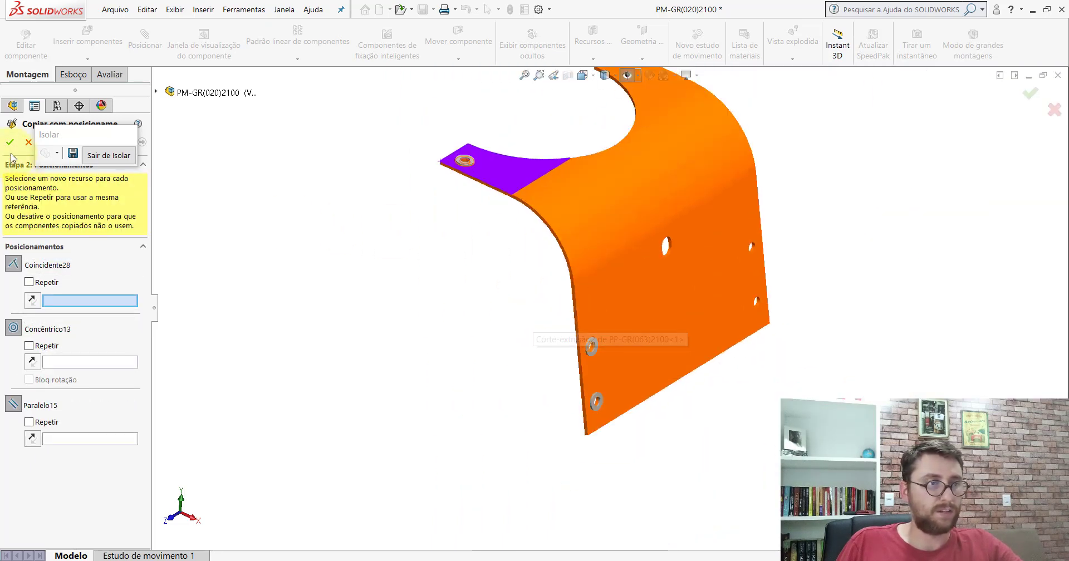
click(26, 144)
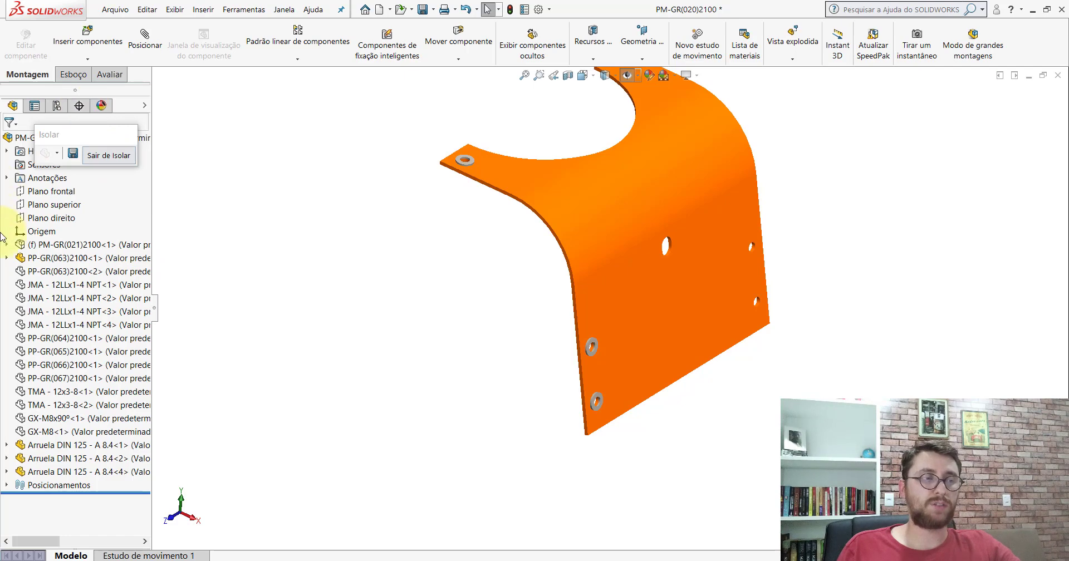
Check the plate's tree entry and orbit the bent plate to a new viewpoint.
click(7, 258)
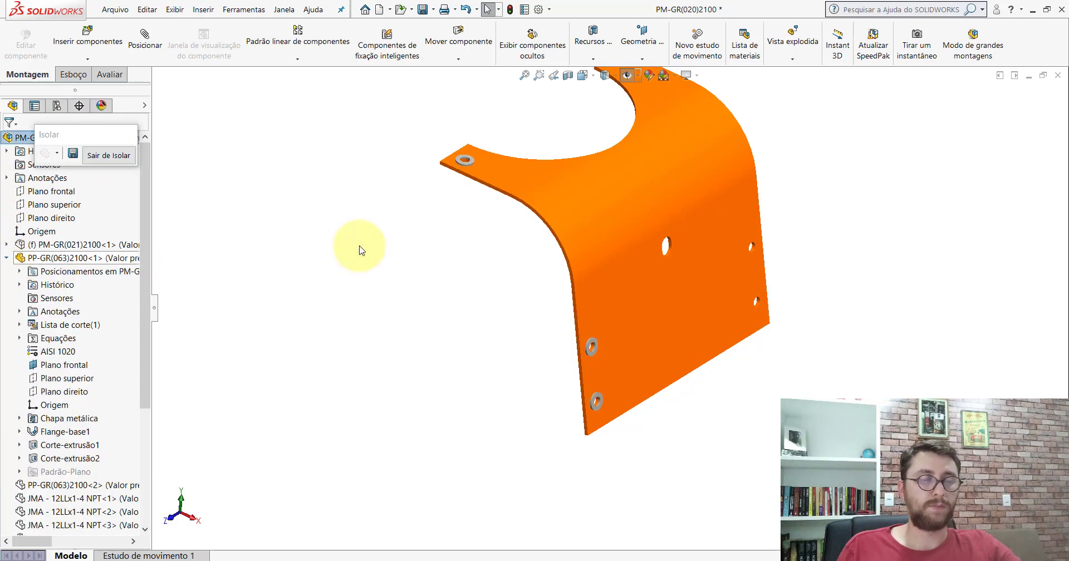
click(6, 258)
mouse_move(535, 262)
middle_down()
mouse_move(617, 247)
mouse_move(614, 260)
middle_up()
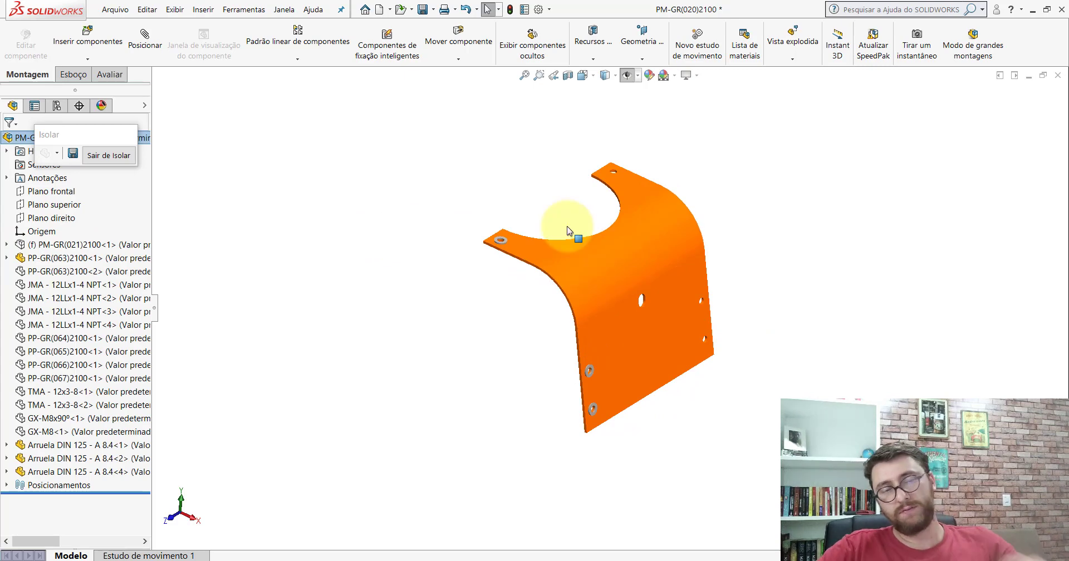
scroll(599, 293, down, 2)
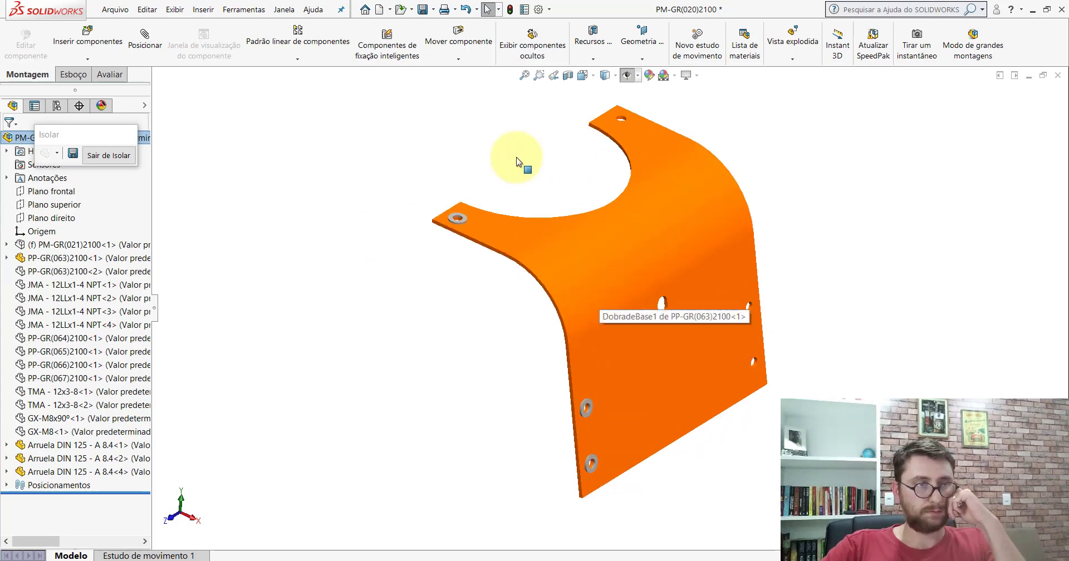
click(87, 35)
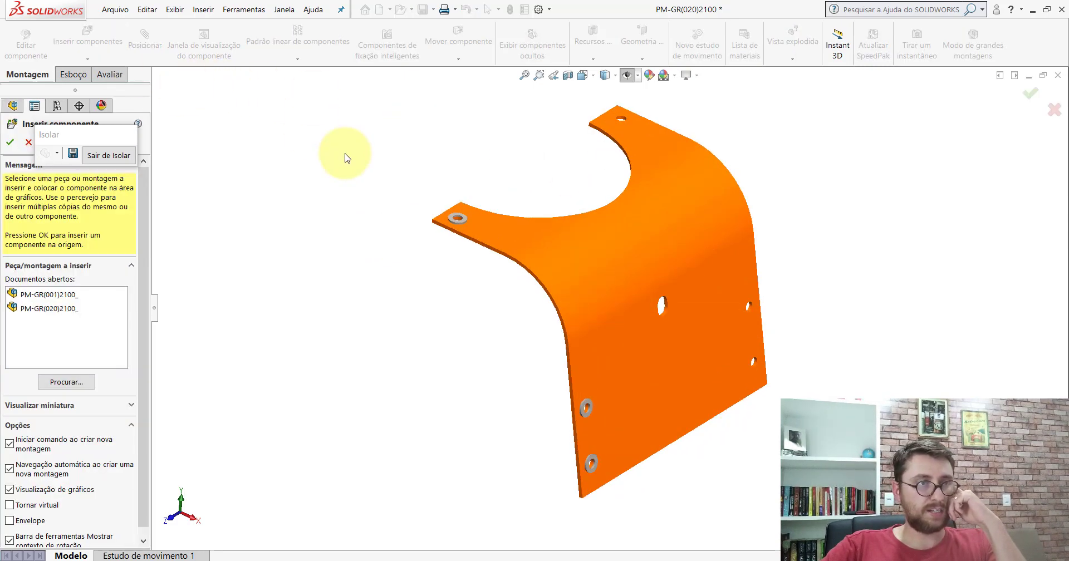
Insert the DIN 127 B - M8 split lock washer, floating above the flat washer.
click(83, 383)
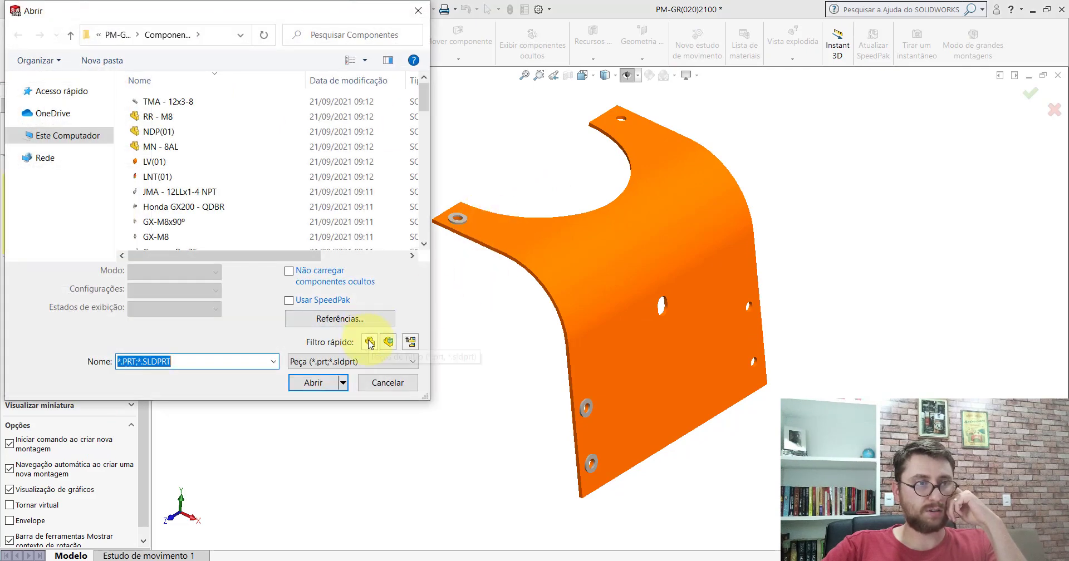
drag(426, 97, 438, 169)
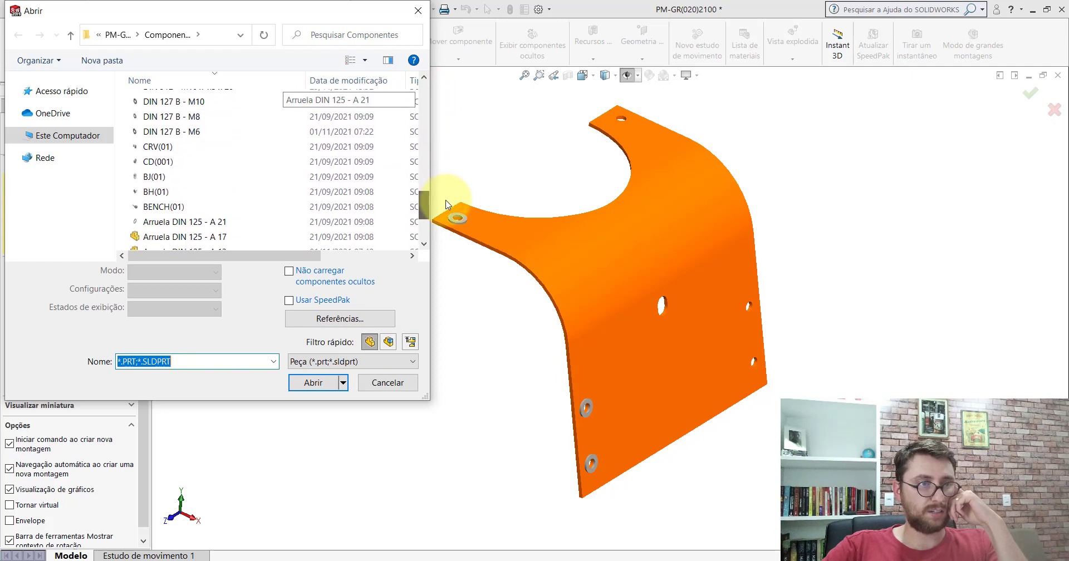
drag(438, 169, 443, 195)
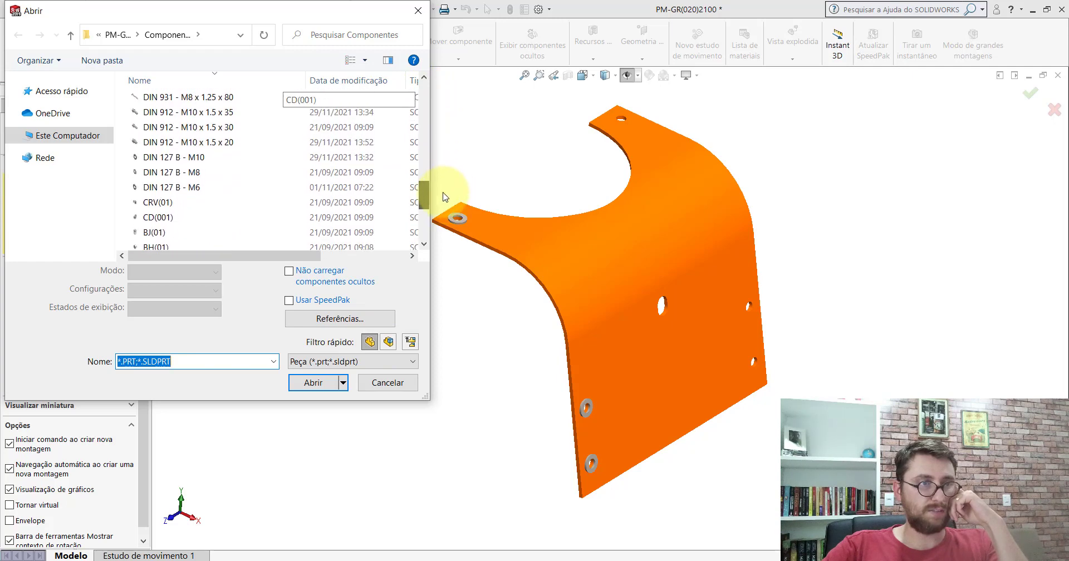
double_click(181, 176)
scroll(465, 213, down, 3)
scroll(511, 256, down, 3)
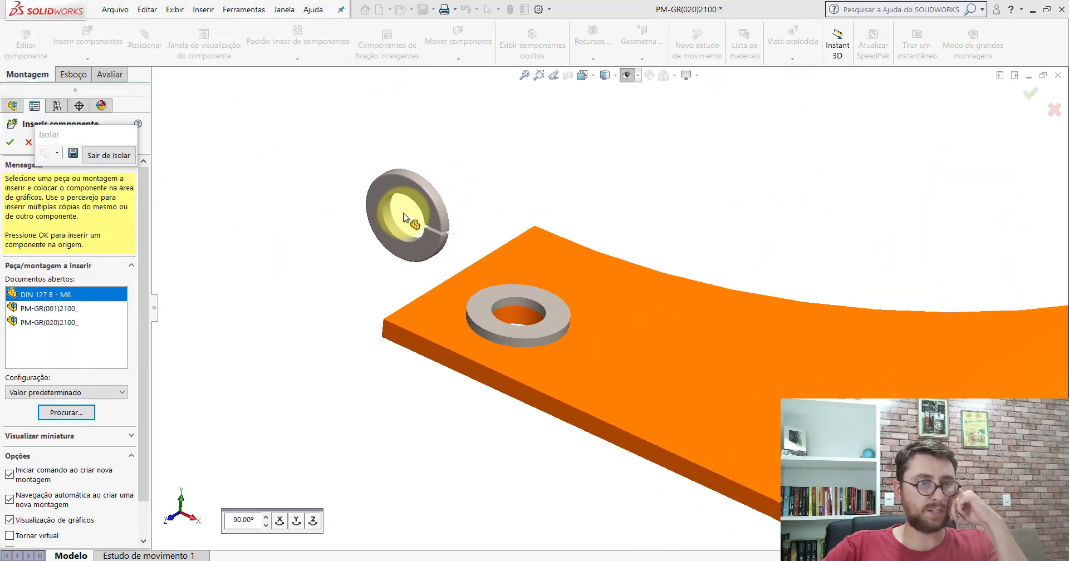
click(414, 199)
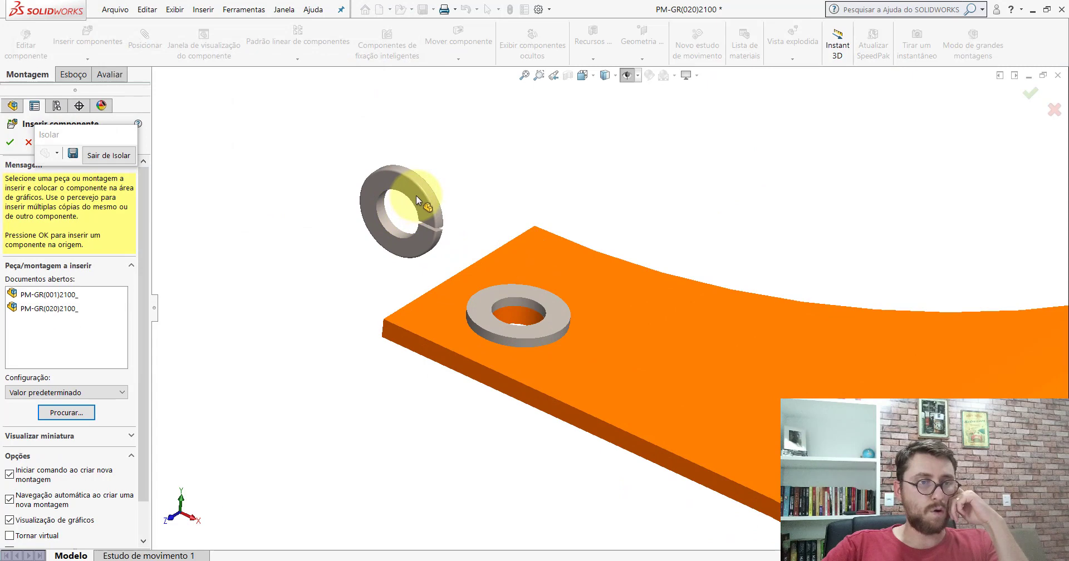
click(377, 338)
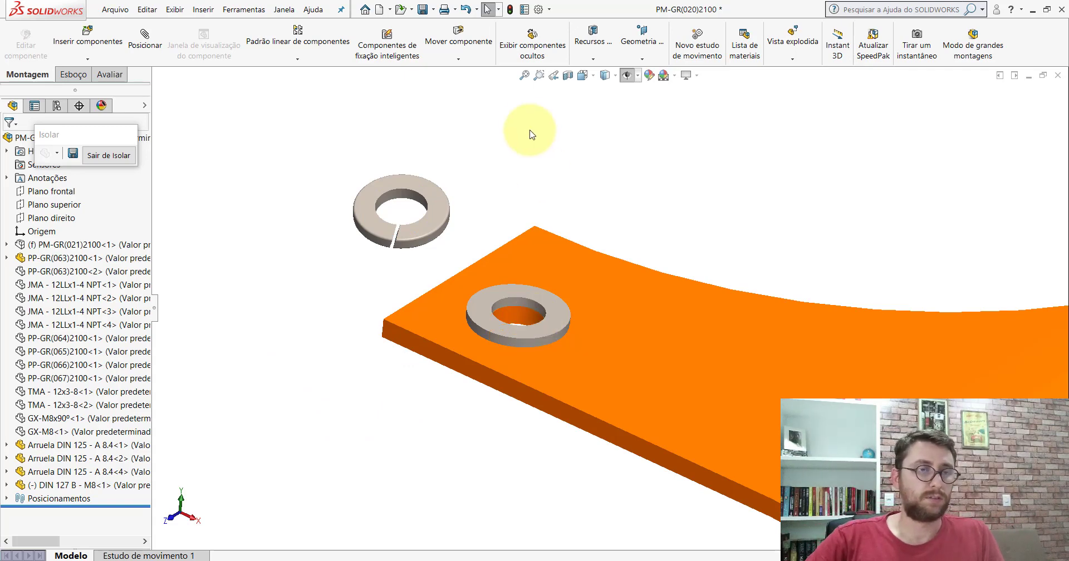
Mate the split washer bore concentric with the bracket hole.
click(148, 52)
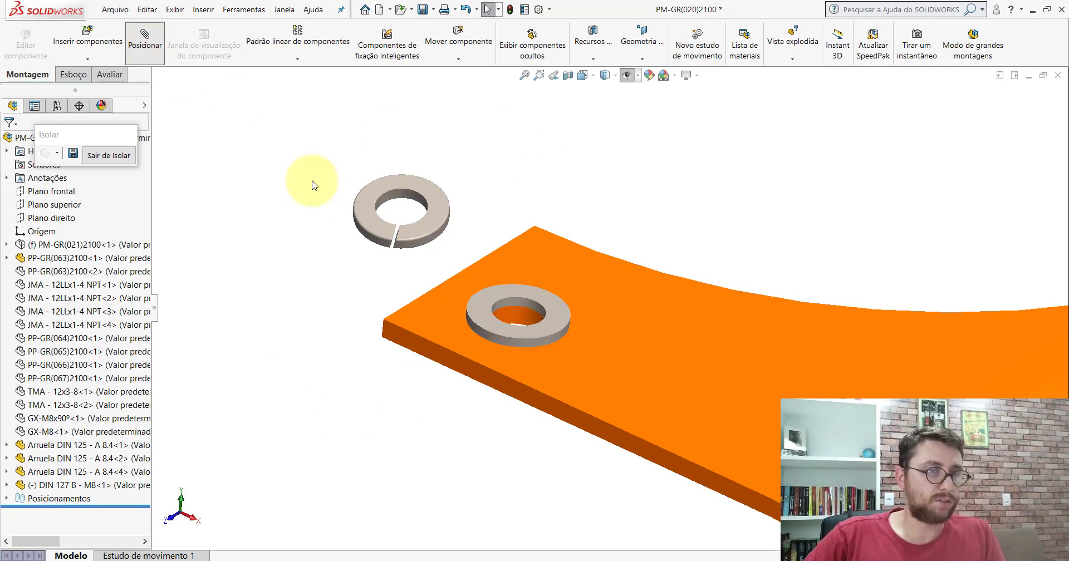
scroll(437, 203, down, 5)
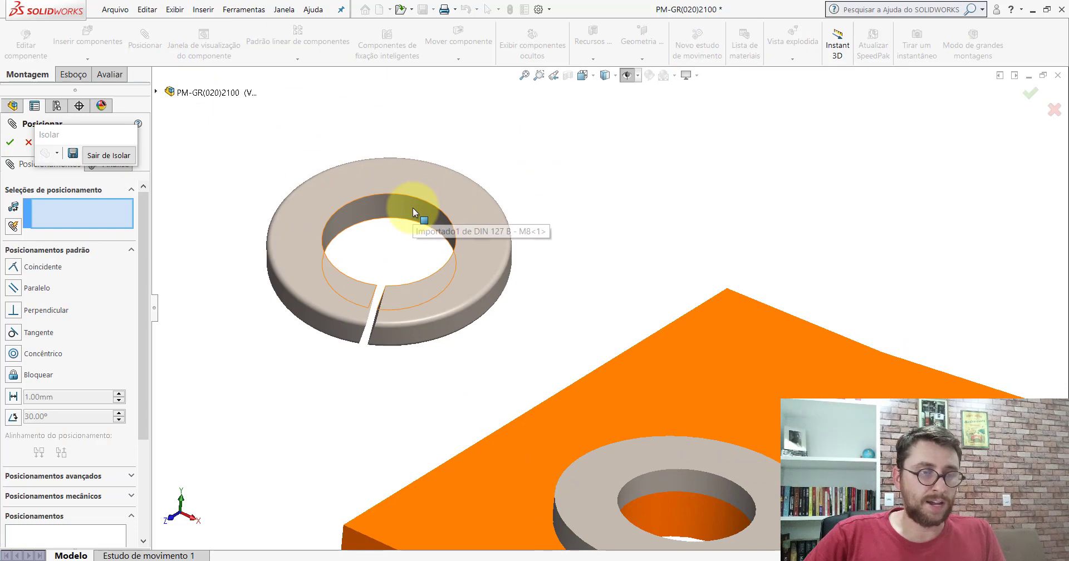
click(413, 209)
scroll(509, 306, up, 5)
scroll(653, 360, down, 5)
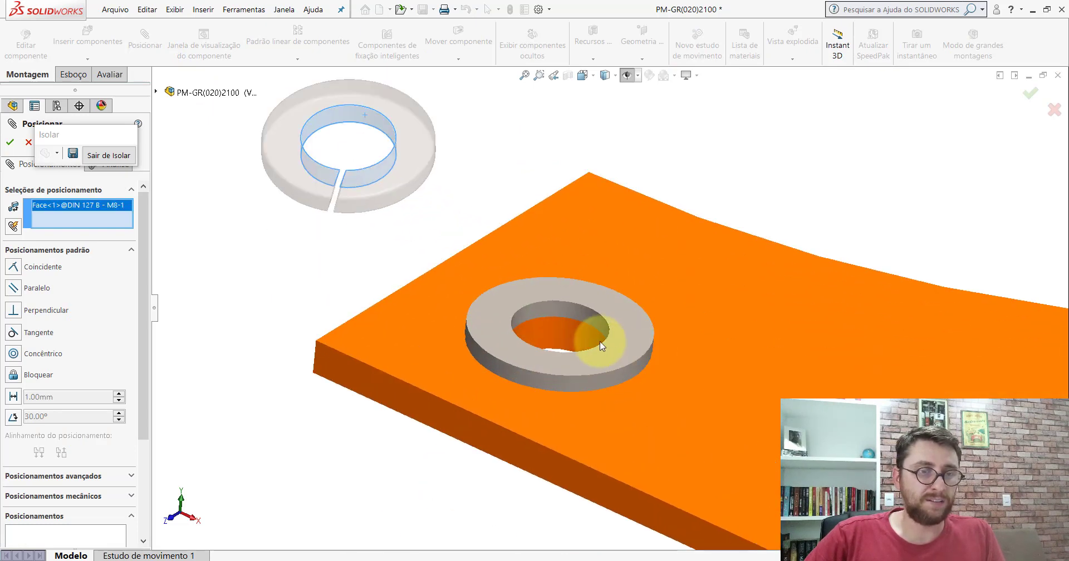
click(565, 338)
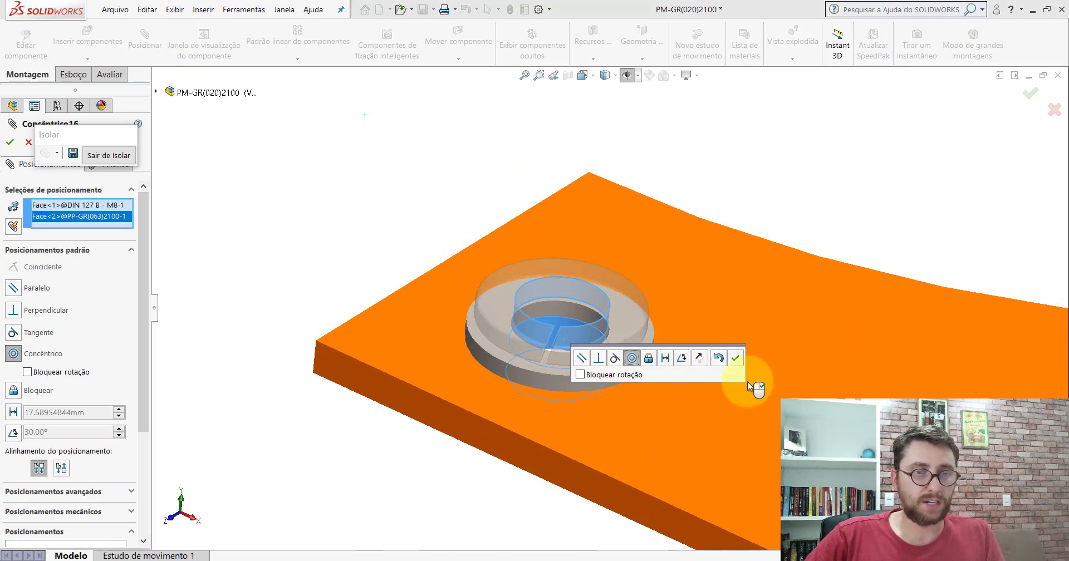
click(735, 359)
Seat the split washer's underside coincident on the flat washer's top face and close mating.
drag(630, 302, 650, 180)
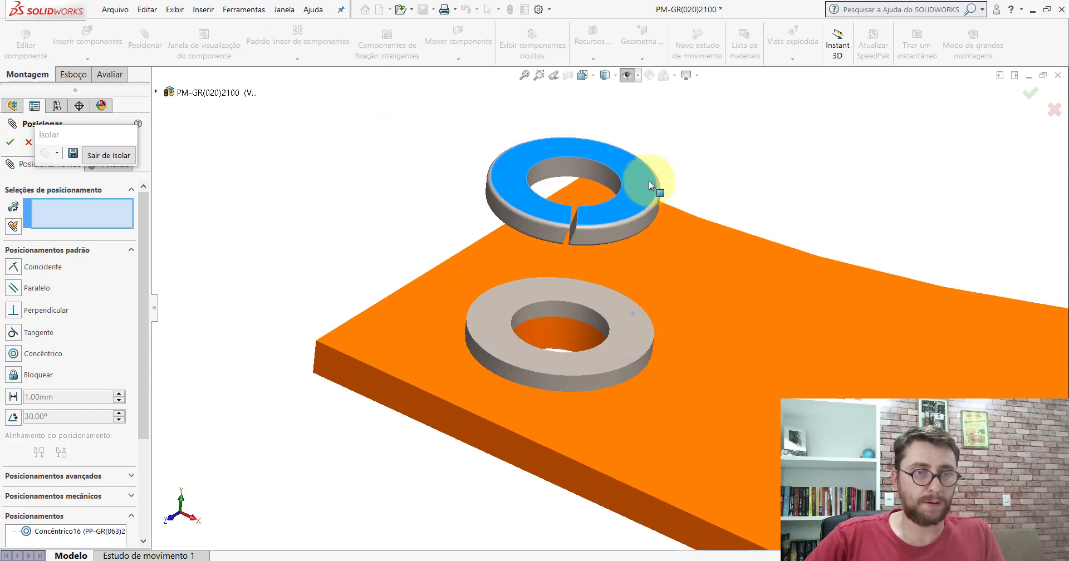
click(626, 313)
middle_drag(631, 325, 652, 162)
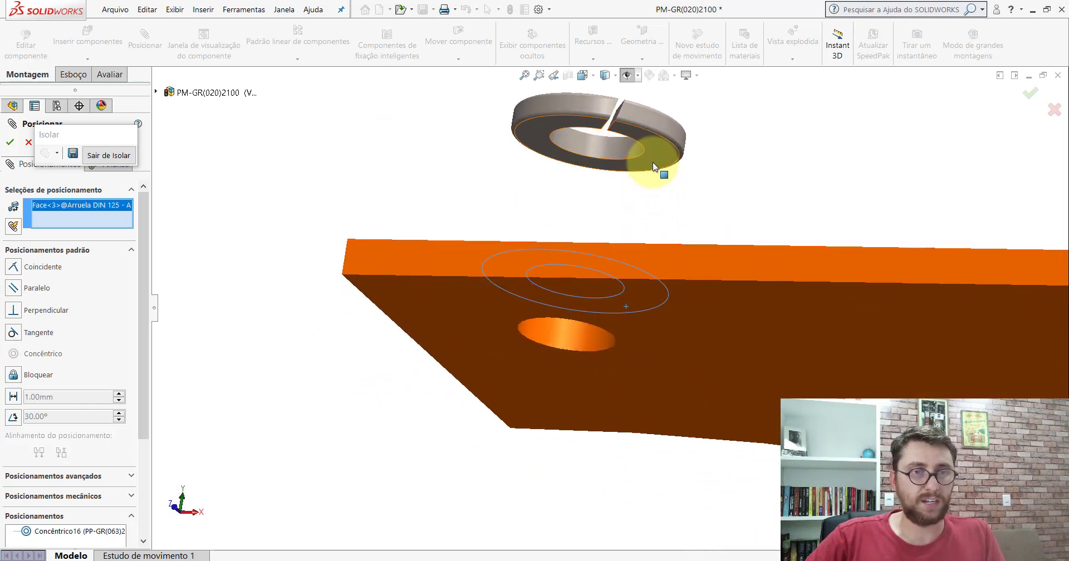
click(651, 163)
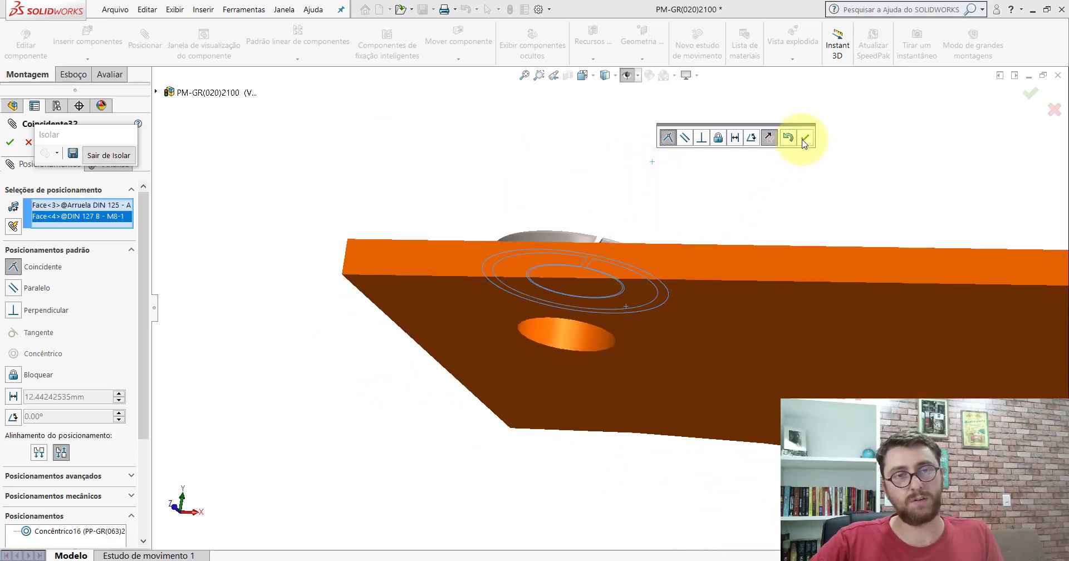
click(805, 144)
mouse_move(682, 296)
middle_down()
mouse_move(640, 339)
mouse_move(649, 267)
middle_up()
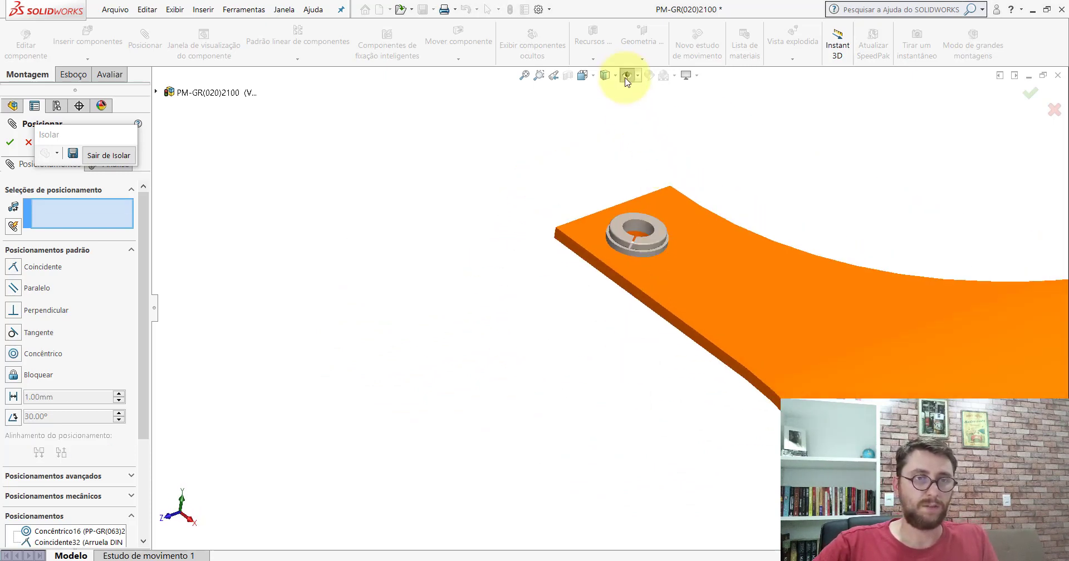
scroll(646, 261, down, 5)
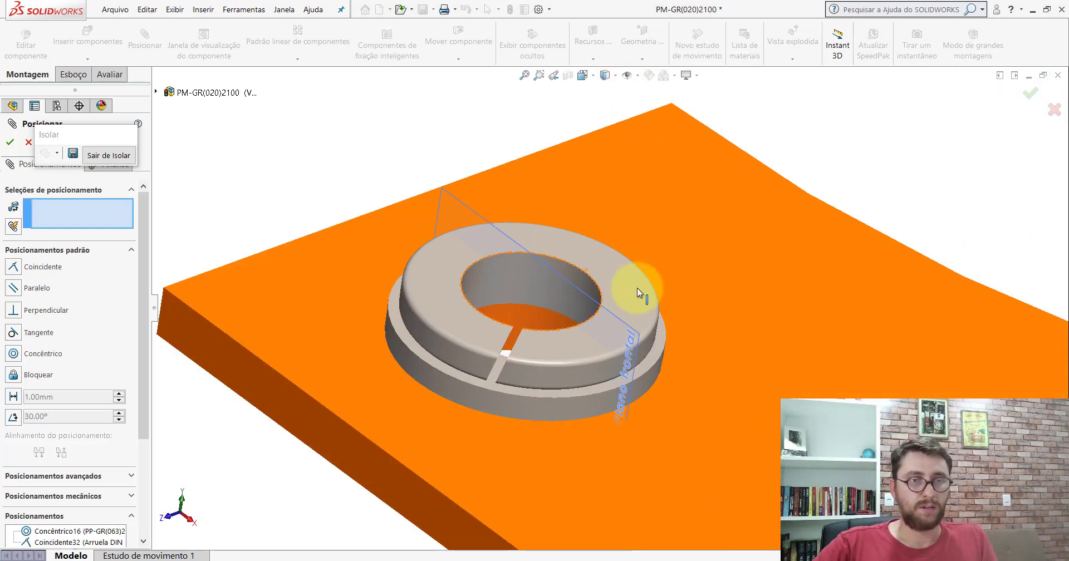
drag(633, 292, 569, 340)
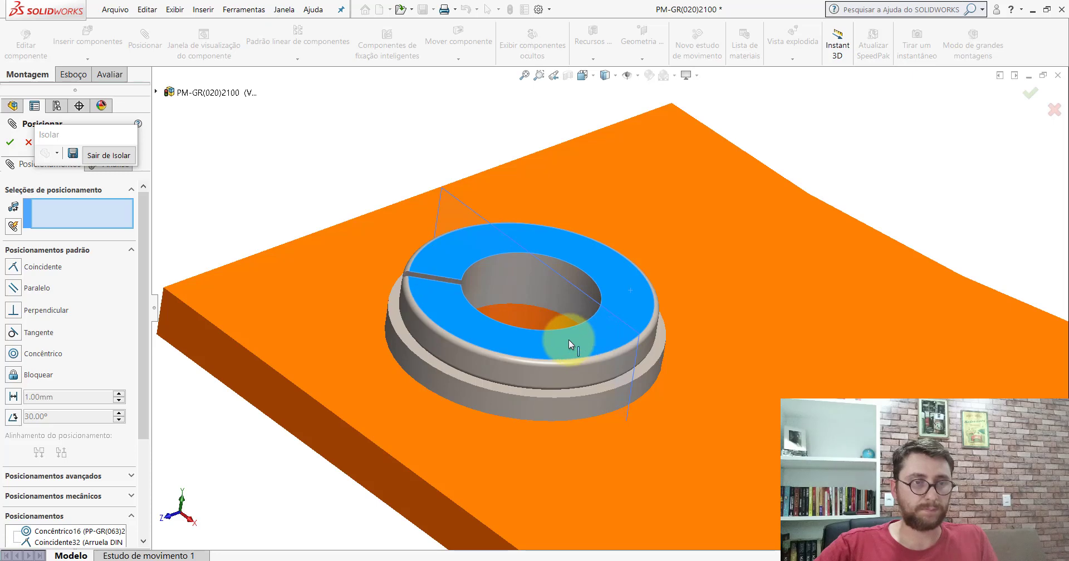
click(29, 142)
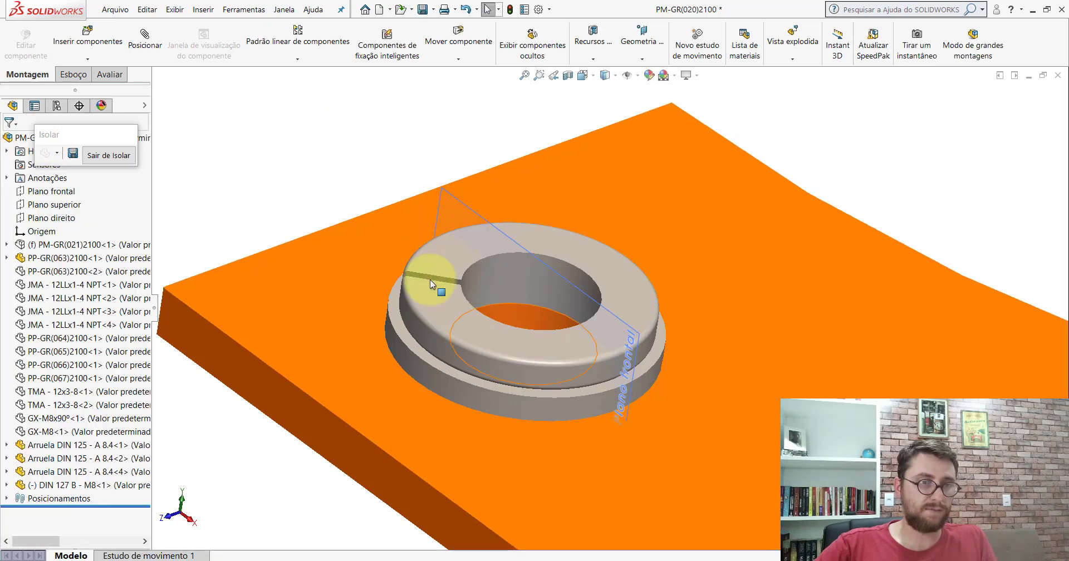
click(429, 296)
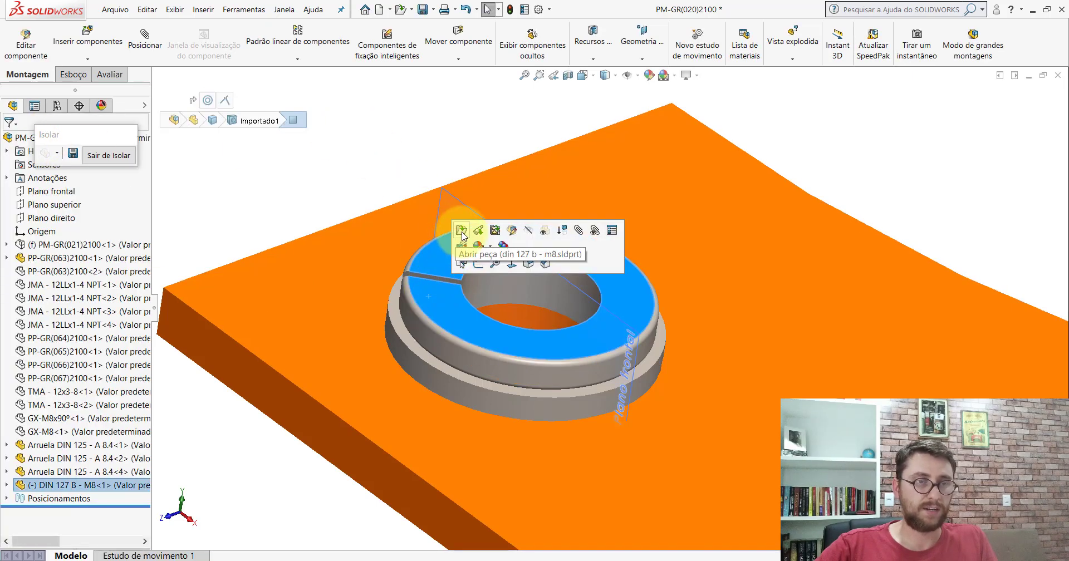
Open the DIN 127 B - M8 lock washer as its own part in isometric view.
click(461, 233)
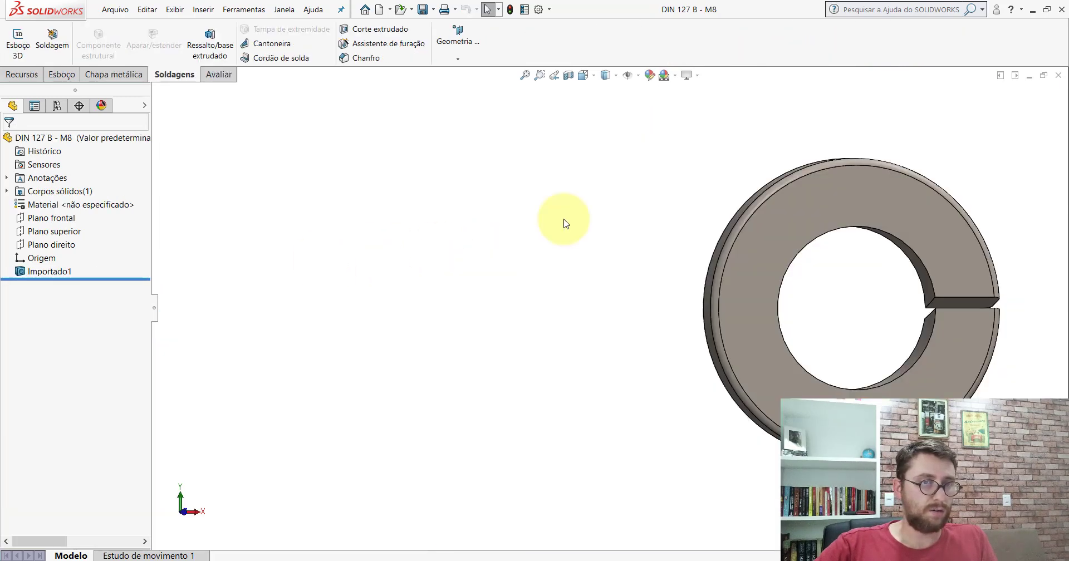
click(584, 75)
click(649, 96)
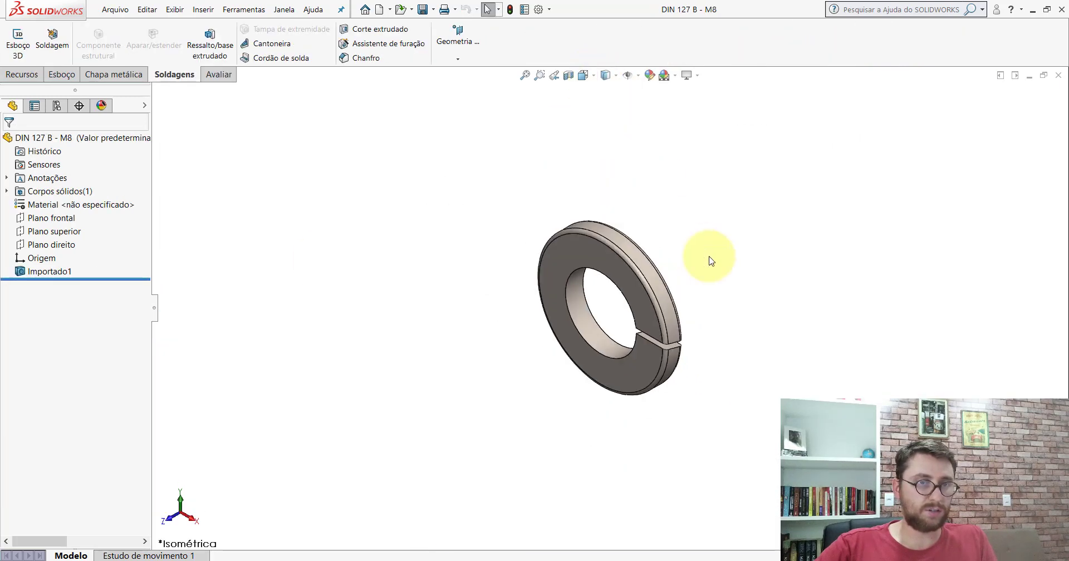
Show the washer's Plano superior and shrink it to roughly the washer's size.
click(52, 234)
click(77, 214)
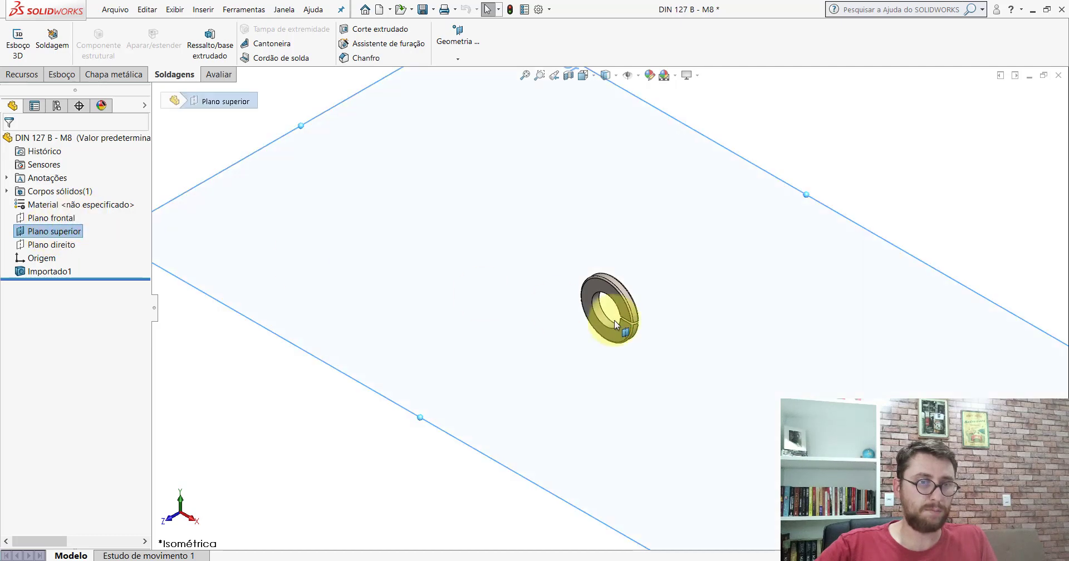
scroll(593, 309, up, 5)
drag(575, 215, 609, 306)
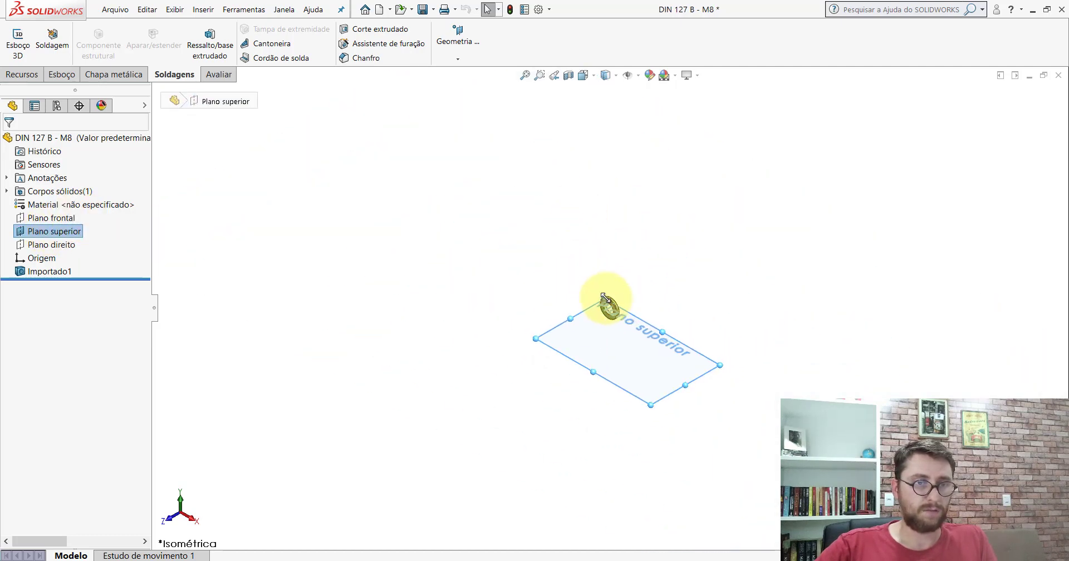
scroll(566, 350, down, 3)
drag(526, 418, 450, 225)
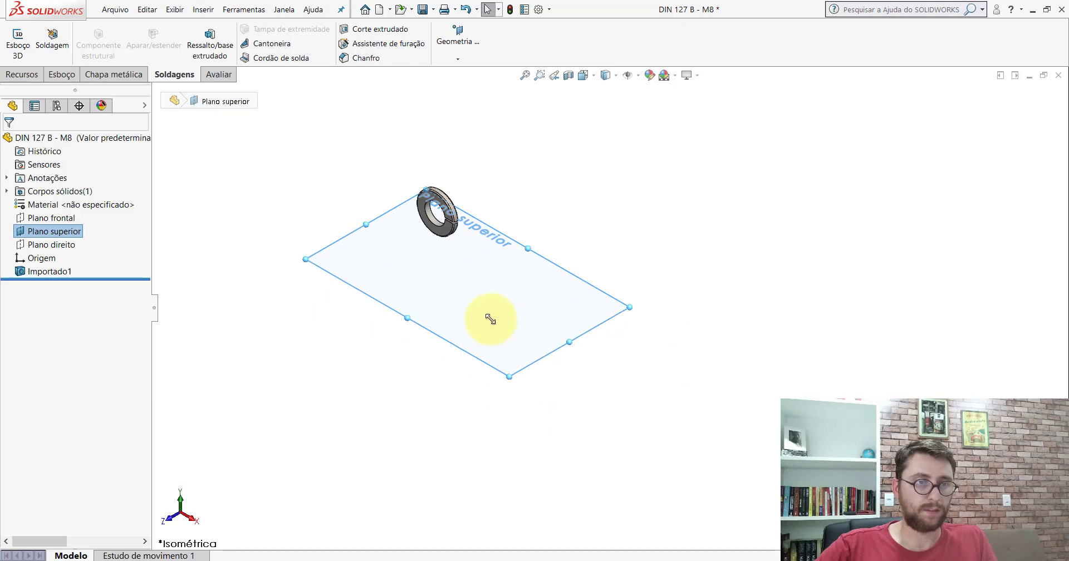
scroll(454, 208, down, 2)
click(478, 142)
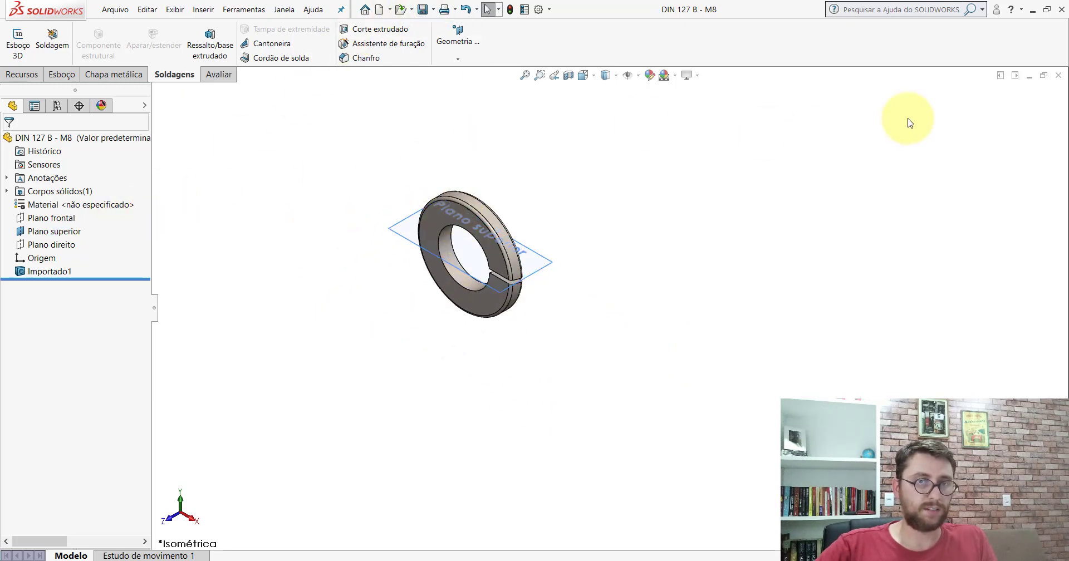
Back in the assembly, mate the lock washer's top plane parallel to the plate's side face.
click(1059, 75)
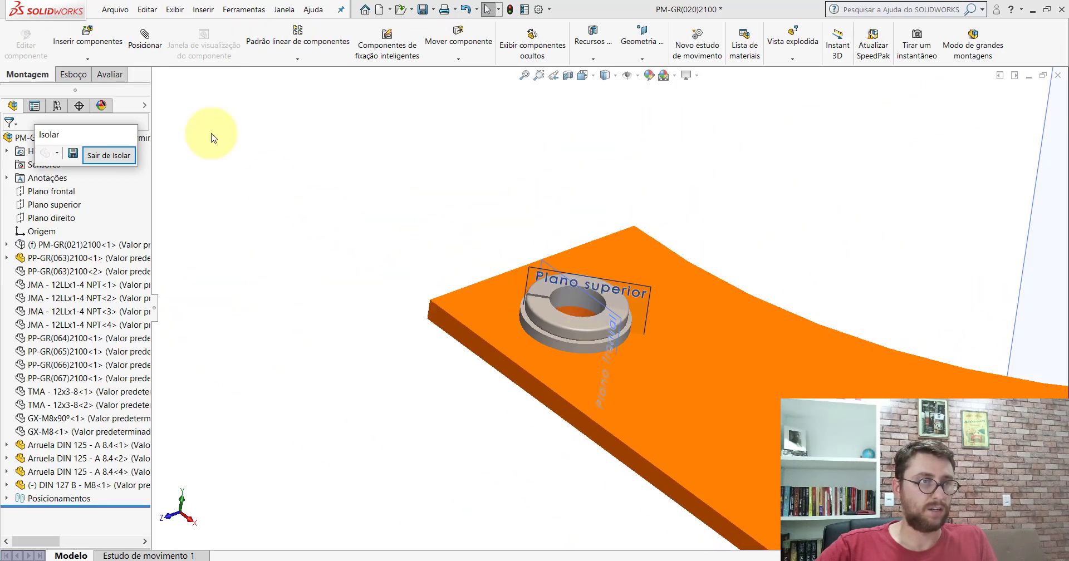
scroll(603, 298, down, 3)
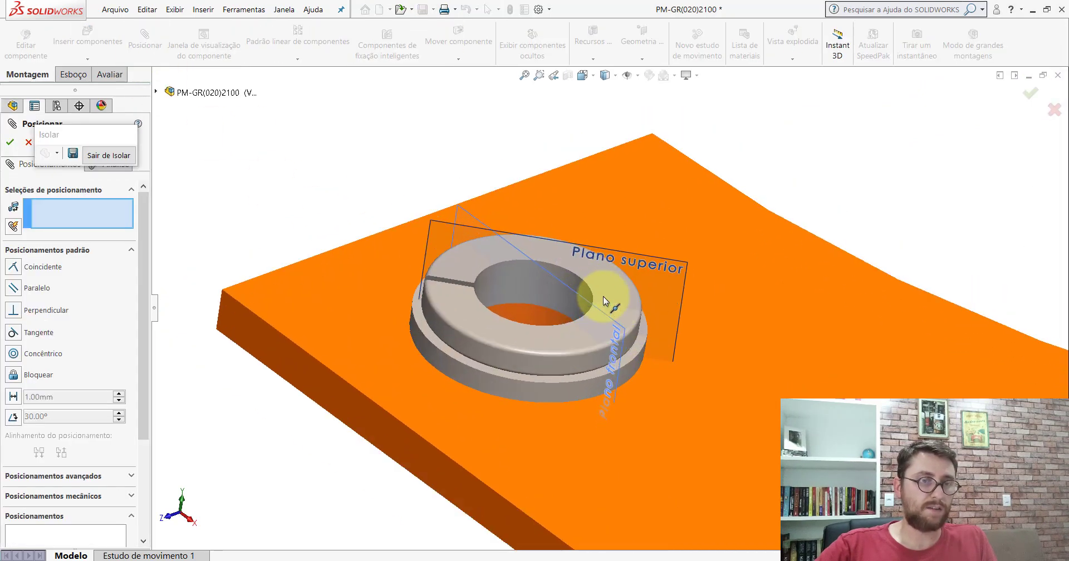
click(580, 250)
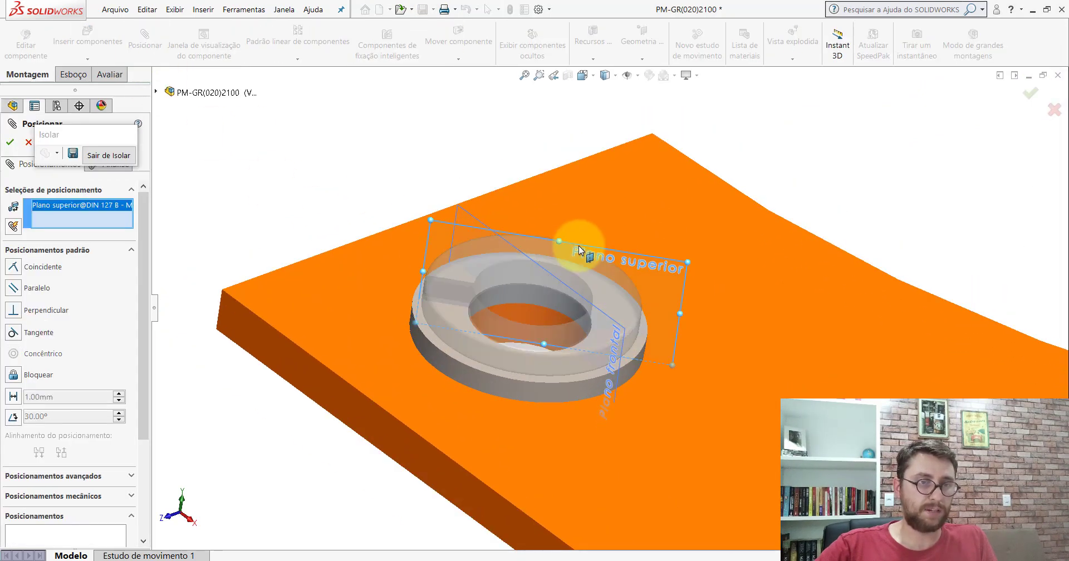
click(351, 397)
click(215, 415)
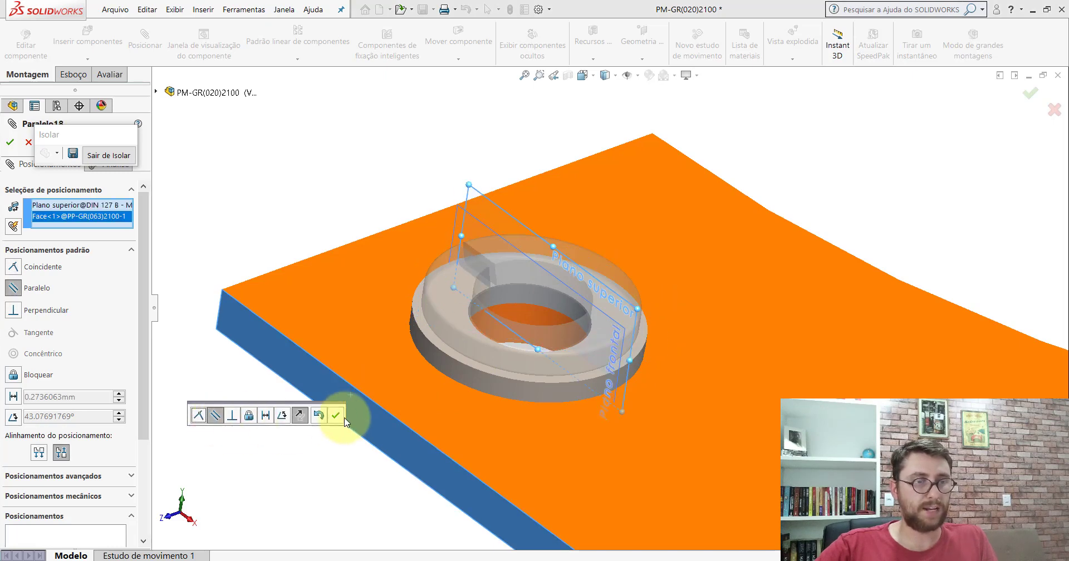
click(336, 415)
click(10, 142)
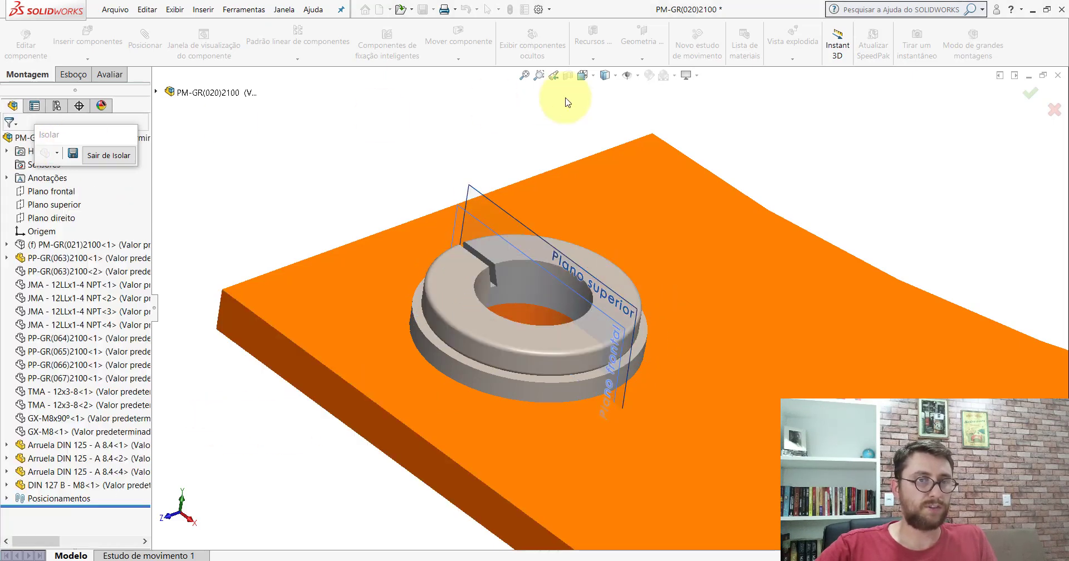
Hide the reference planes and bring up the split washer's actions.
click(625, 79)
scroll(646, 296, up, 3)
scroll(623, 305, up, 2)
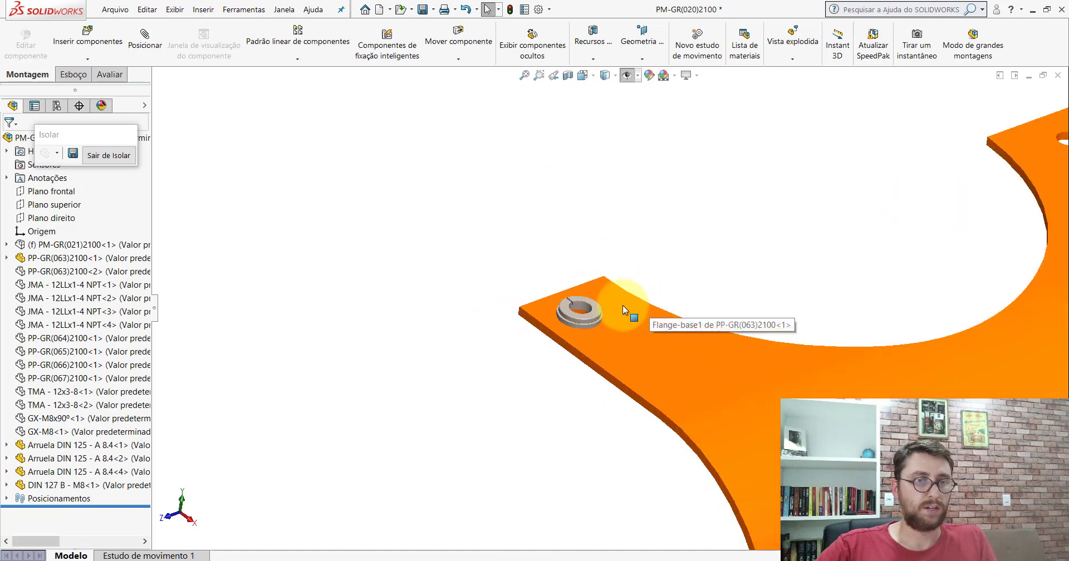
scroll(579, 323, down, 5)
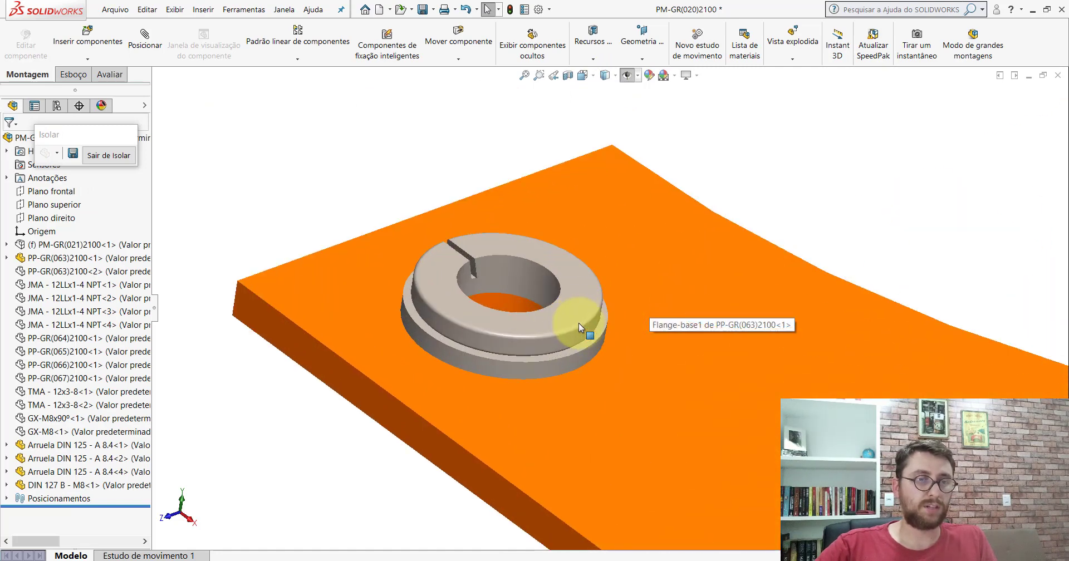
click(518, 249)
right_click(518, 250)
Copy the lock washer with its mates onto the next bracket hole's flat washer.
click(609, 396)
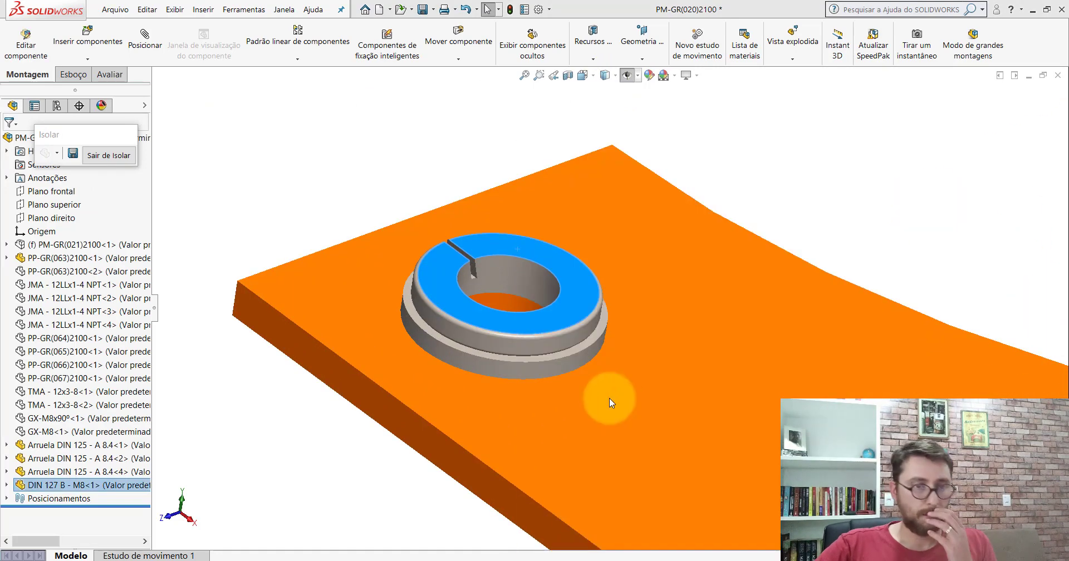
click(143, 142)
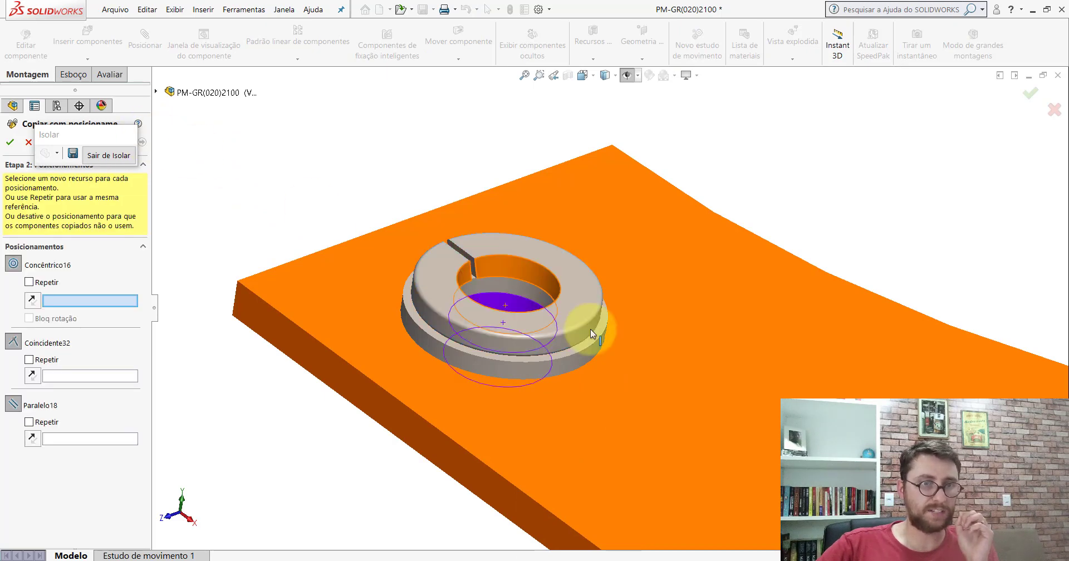
middle_drag(590, 329, 673, 337)
scroll(673, 337, down, 5)
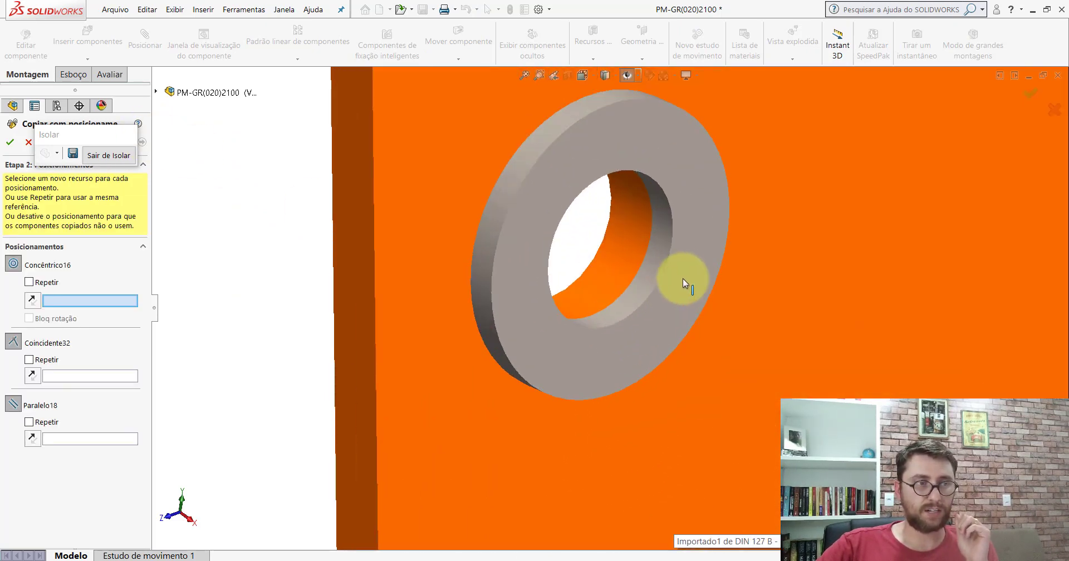
click(636, 230)
click(684, 167)
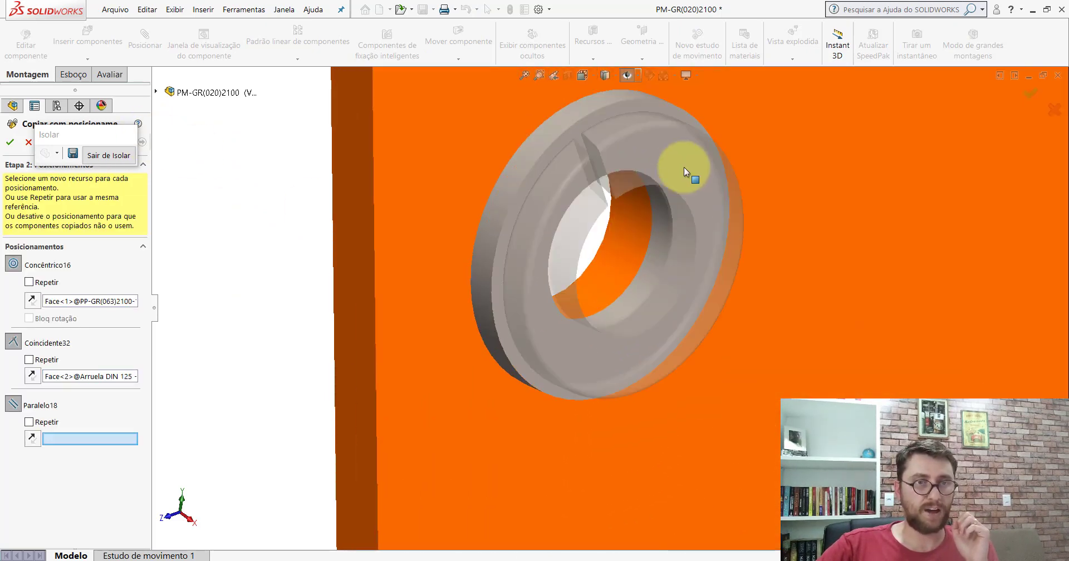
click(404, 224)
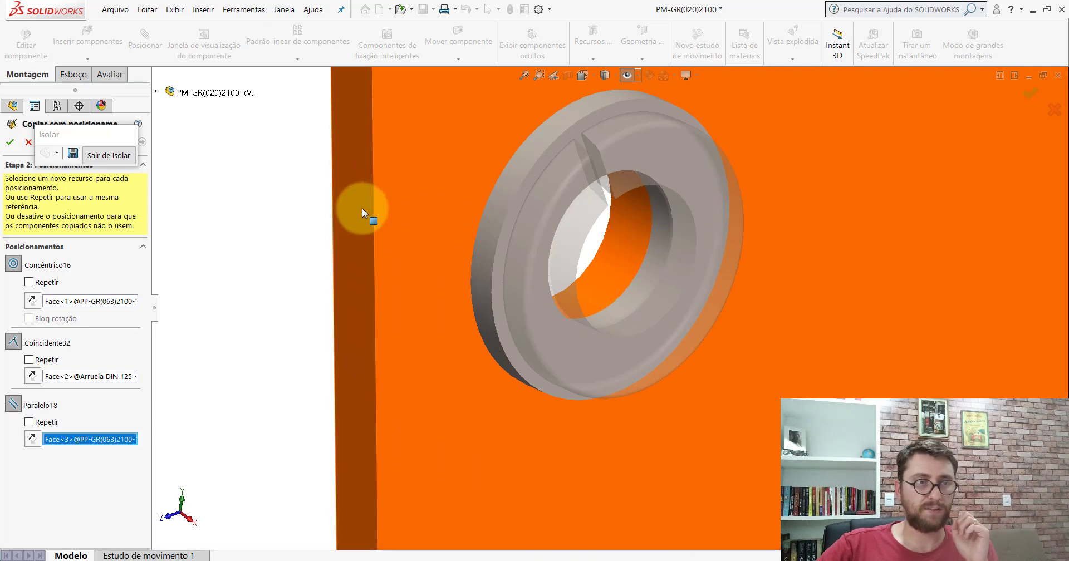
click(10, 143)
Seat another lock washer copy on the remaining plate washer and finish copying.
scroll(663, 376, up, 5)
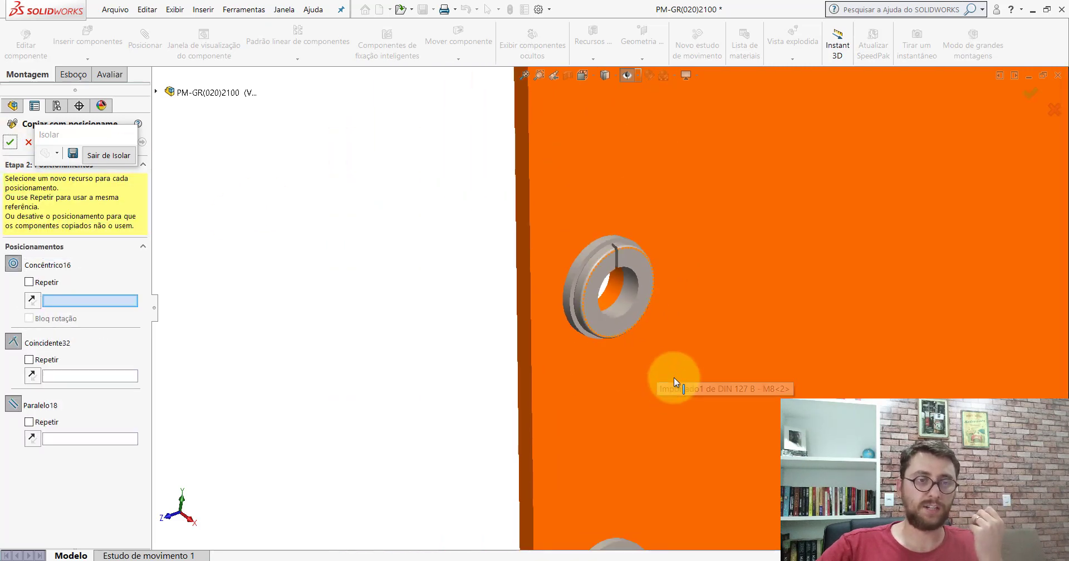
scroll(668, 378, up, 2)
scroll(619, 377, down, 3)
scroll(633, 387, down, 3)
scroll(576, 368, down, 2)
click(571, 311)
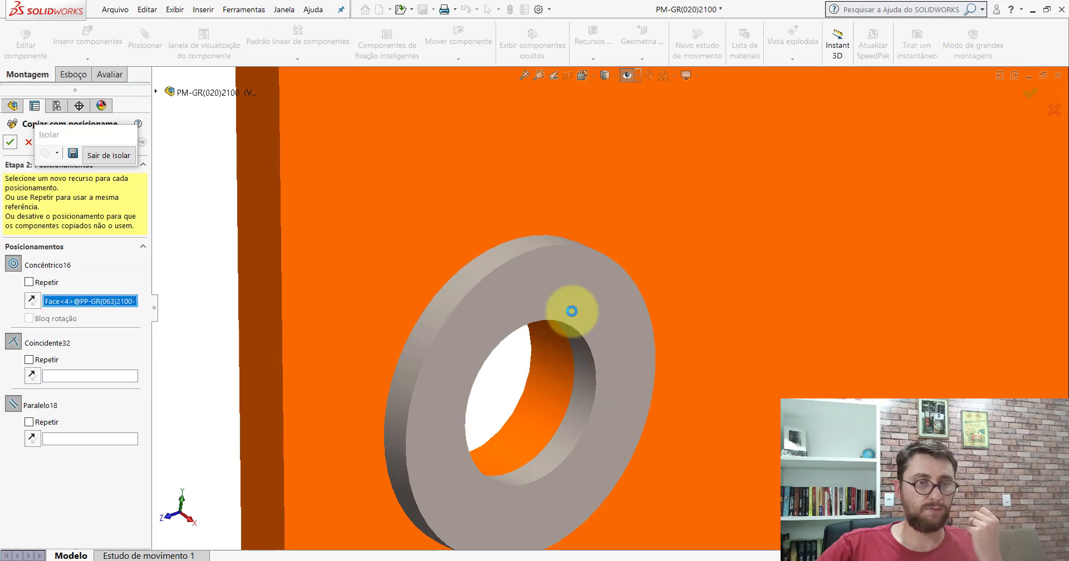
click(584, 284)
click(261, 271)
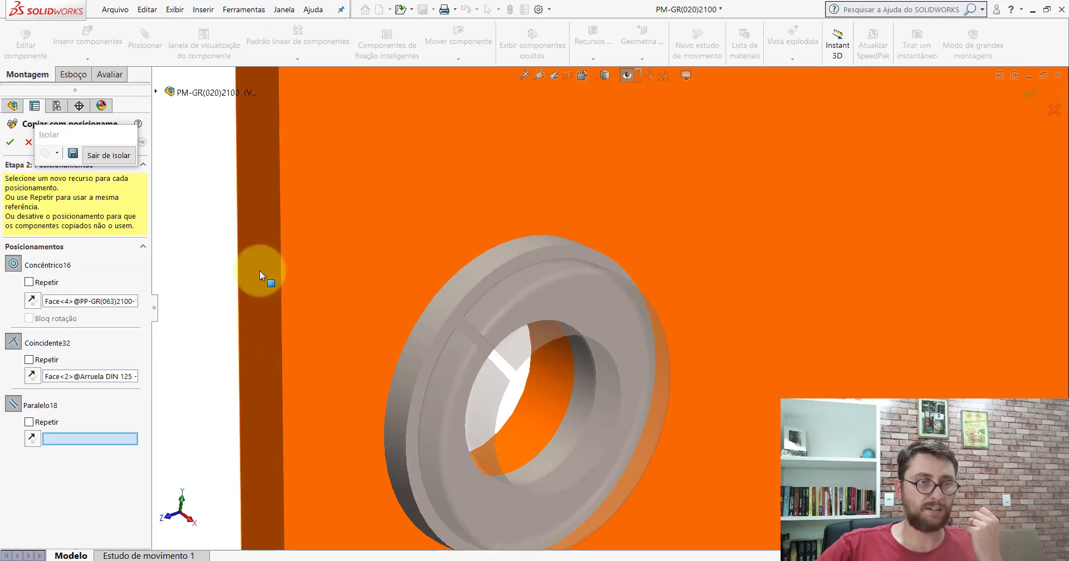
click(10, 142)
click(10, 142)
scroll(621, 339, up, 3)
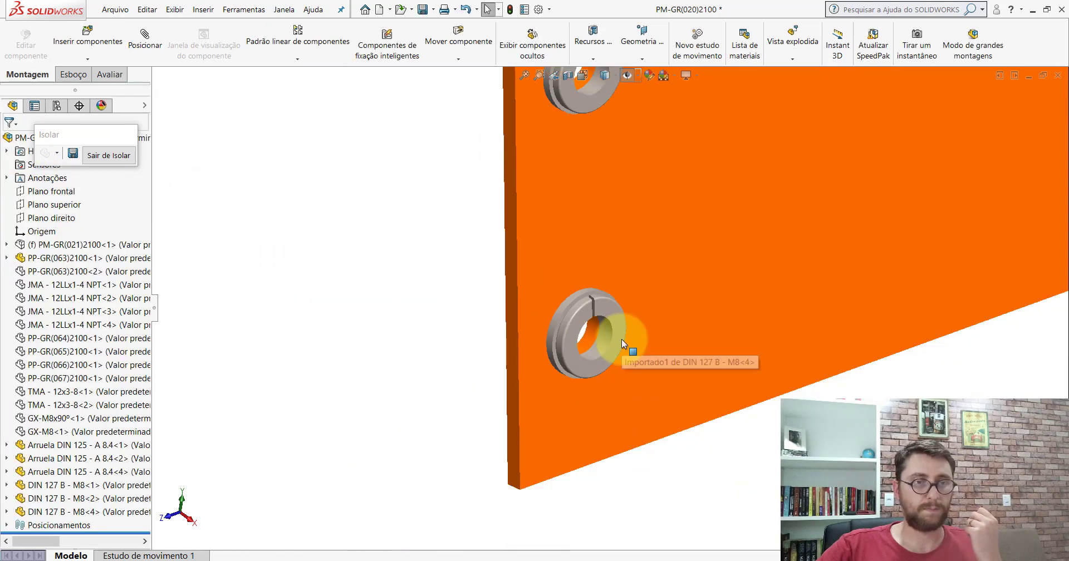
scroll(622, 339, up, 5)
scroll(610, 206, up, 2)
scroll(611, 206, down, 2)
Insert the DIN 933 - M8 x 1.25 x 16 hex bolt, placing it near the top washer.
click(88, 35)
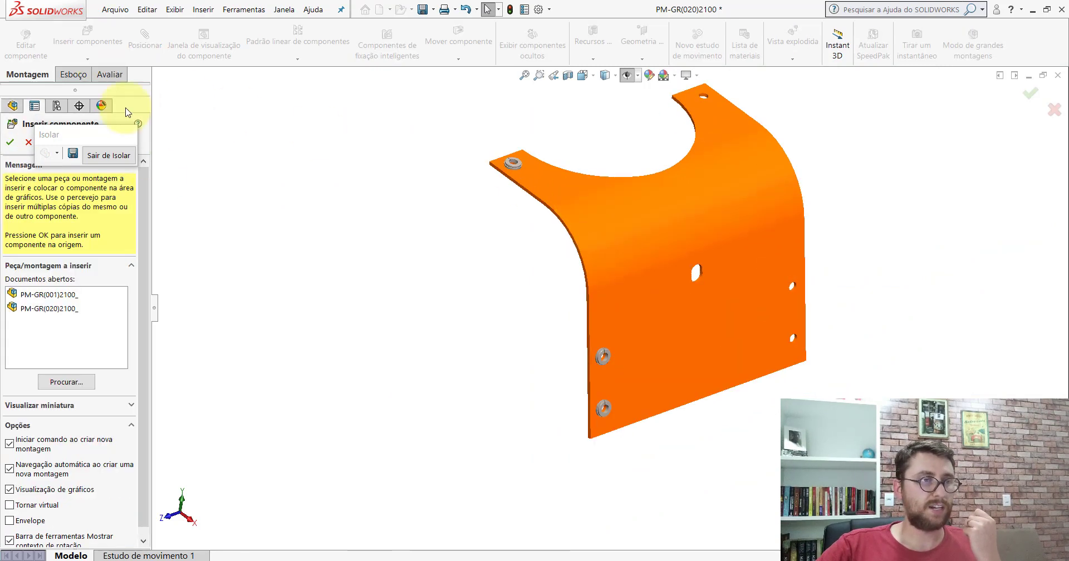
click(70, 380)
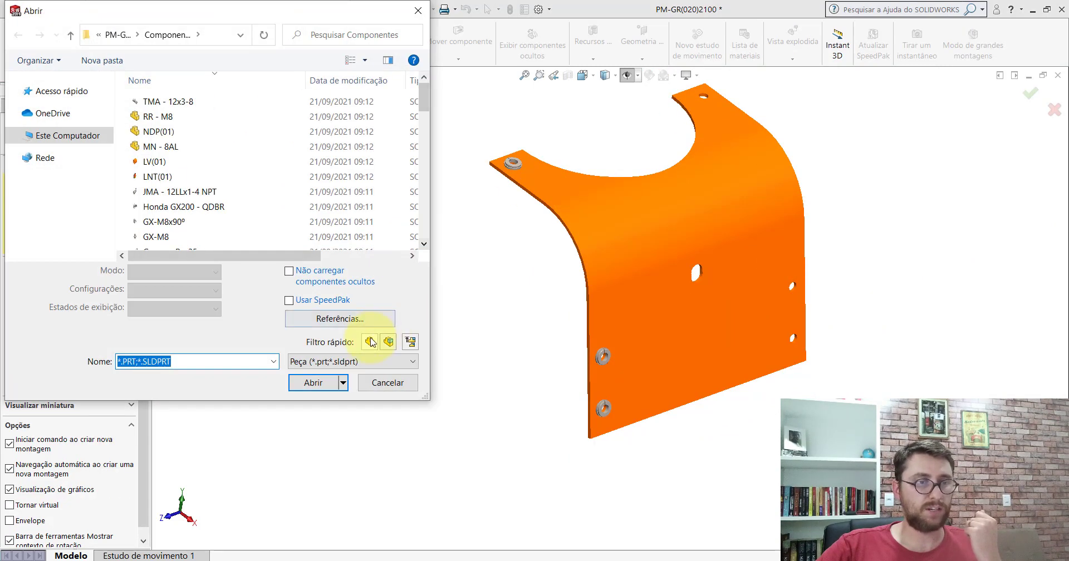
drag(428, 106, 435, 162)
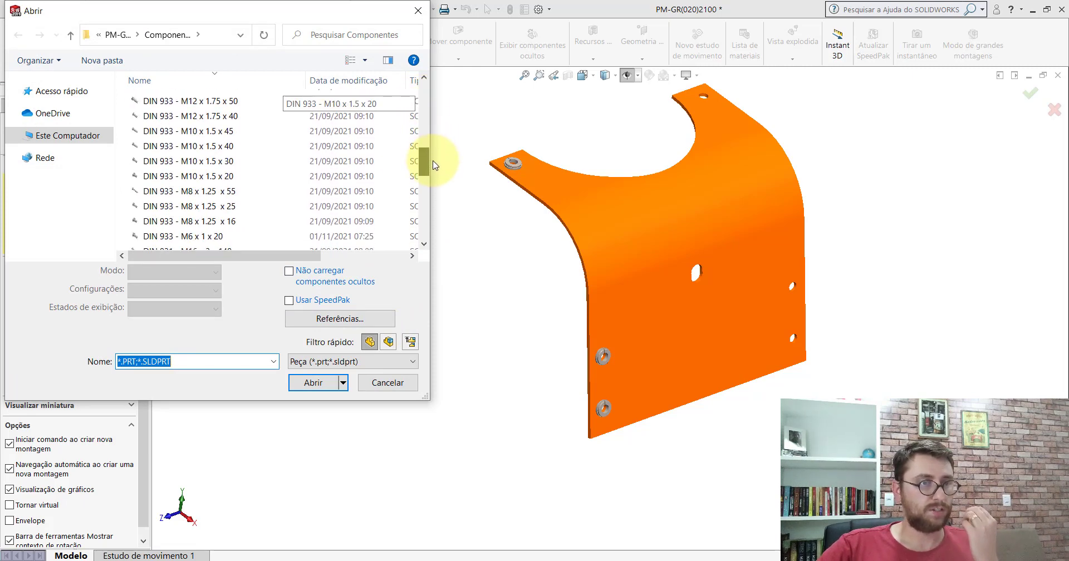
double_click(234, 222)
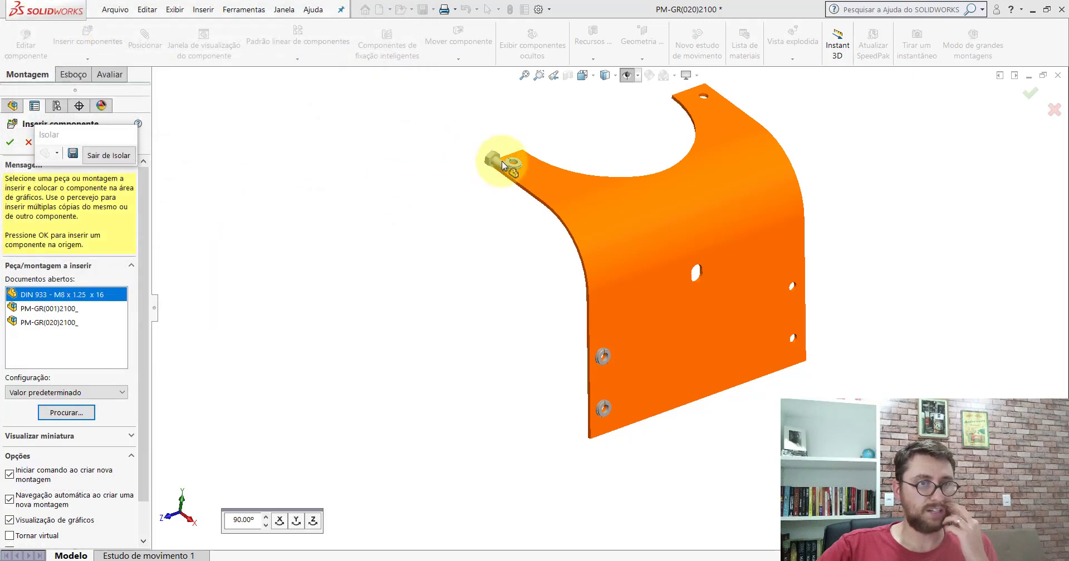
scroll(577, 182, down, 5)
scroll(449, 179, down, 3)
click(449, 179)
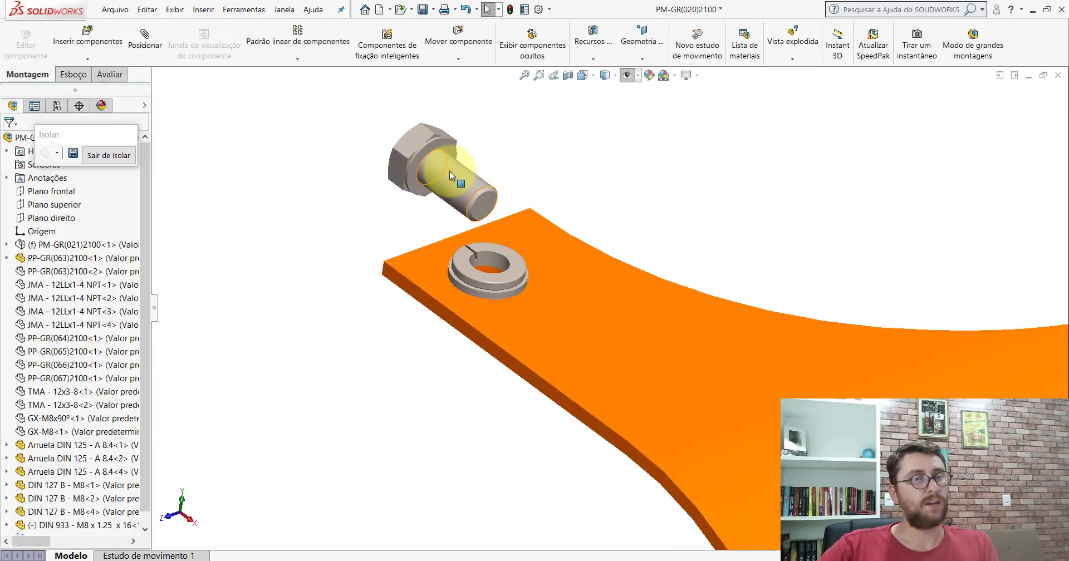
Rotate the bolt upright and mate its shank concentric with the washer hole.
right_drag(450, 171, 630, 167)
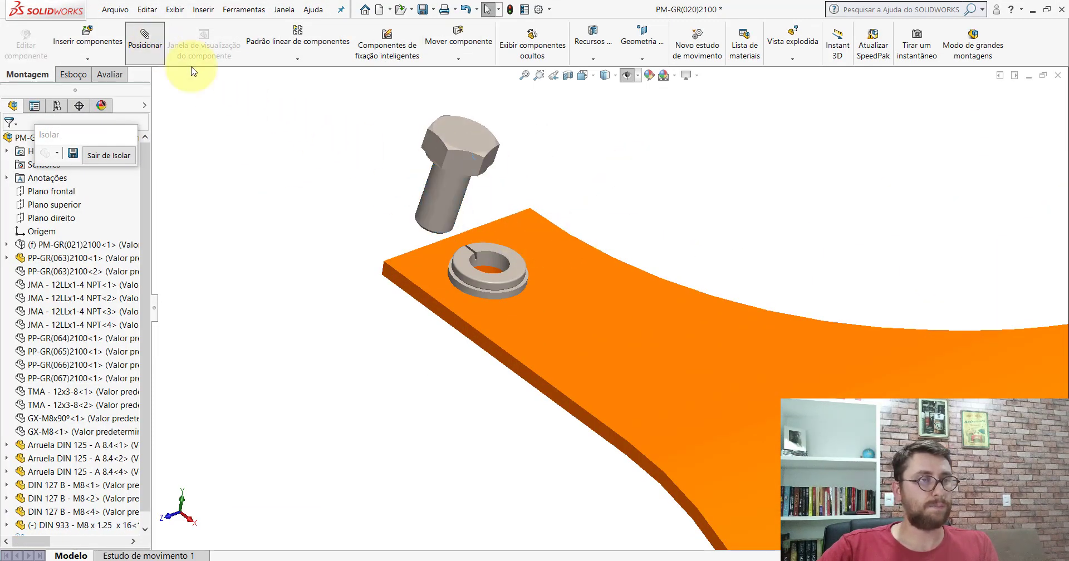
click(443, 200)
scroll(520, 275, down, 3)
scroll(506, 278, down, 2)
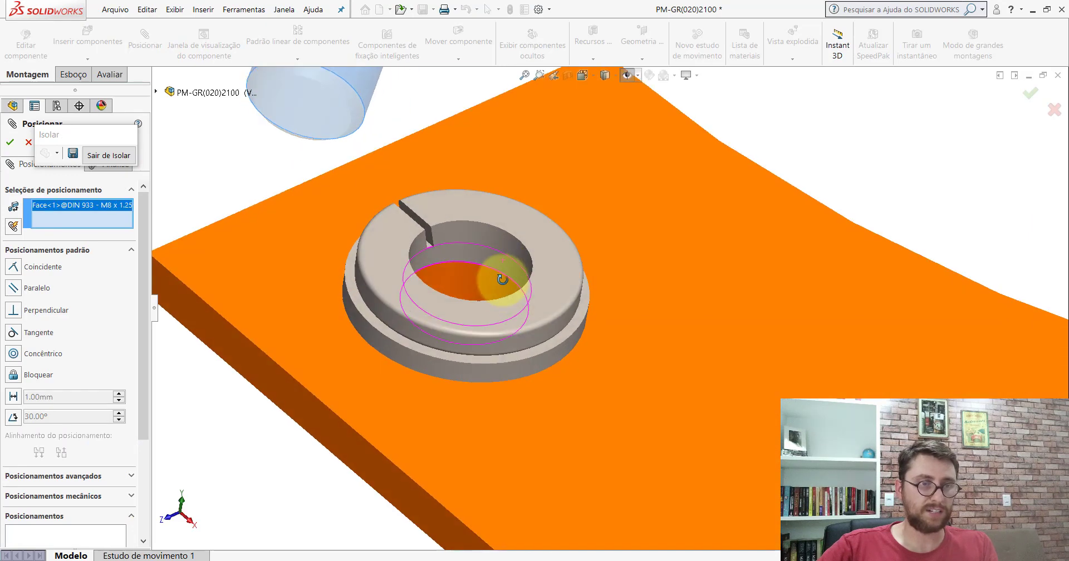
click(487, 286)
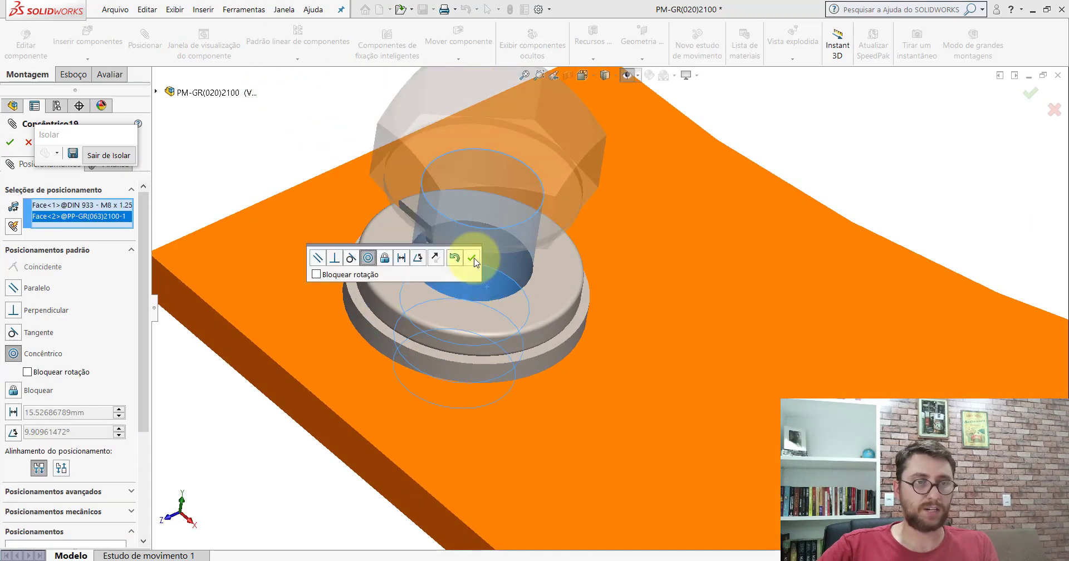
click(472, 258)
Make the bolt head's underside coincident with the lock washer's top face.
click(560, 279)
scroll(576, 297, up, 5)
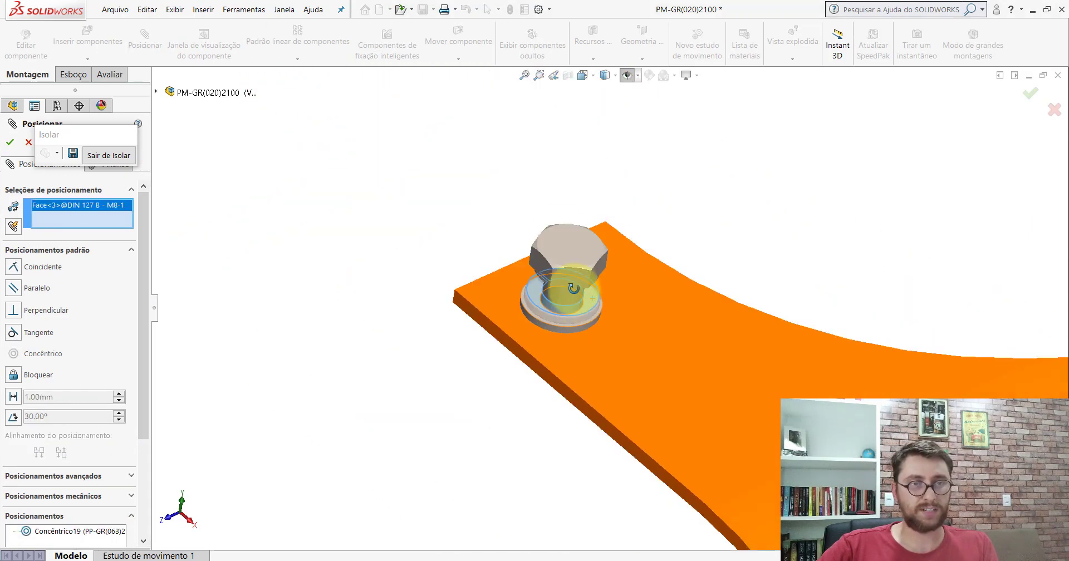
middle_drag(576, 297, 555, 158)
scroll(589, 282, down, 2)
scroll(476, 299, down, 2)
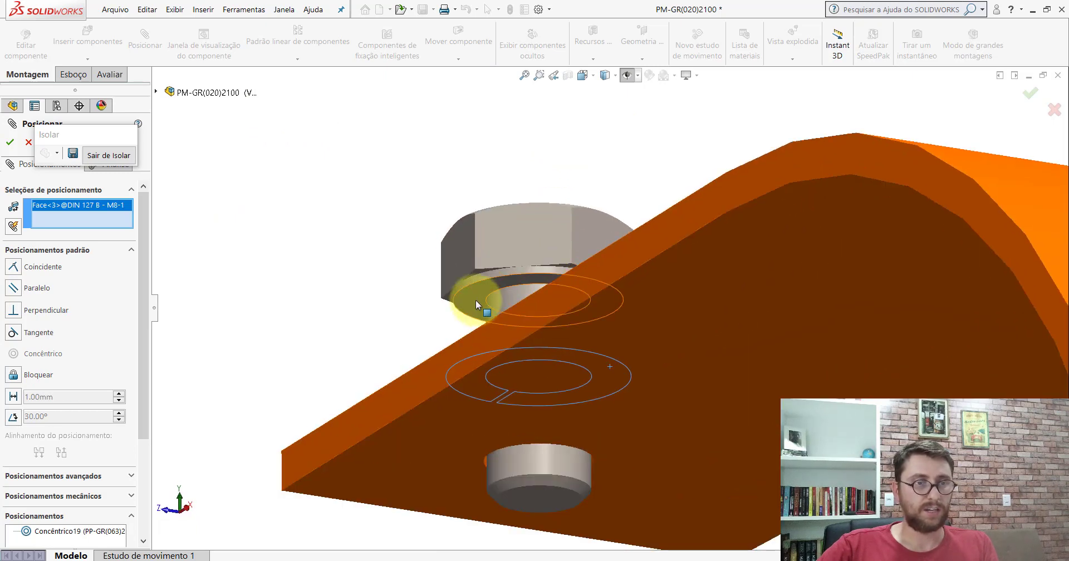
click(477, 301)
click(476, 300)
click(453, 269)
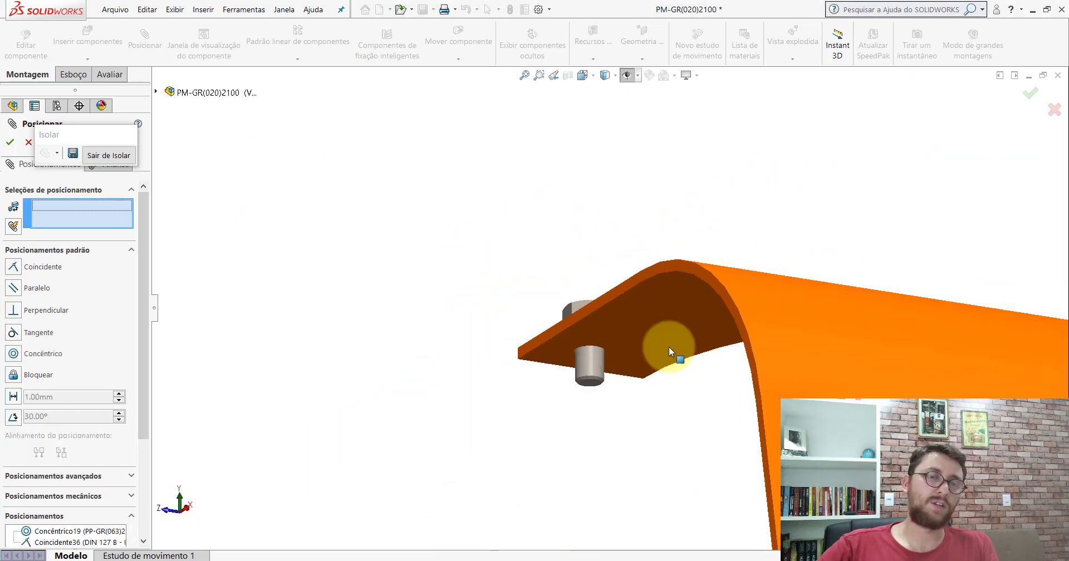
Align a flat of the bolt head parallel to the plate's side face.
mouse_move(669, 346)
middle_down()
mouse_move(653, 410)
mouse_move(526, 199)
middle_up()
click(520, 186)
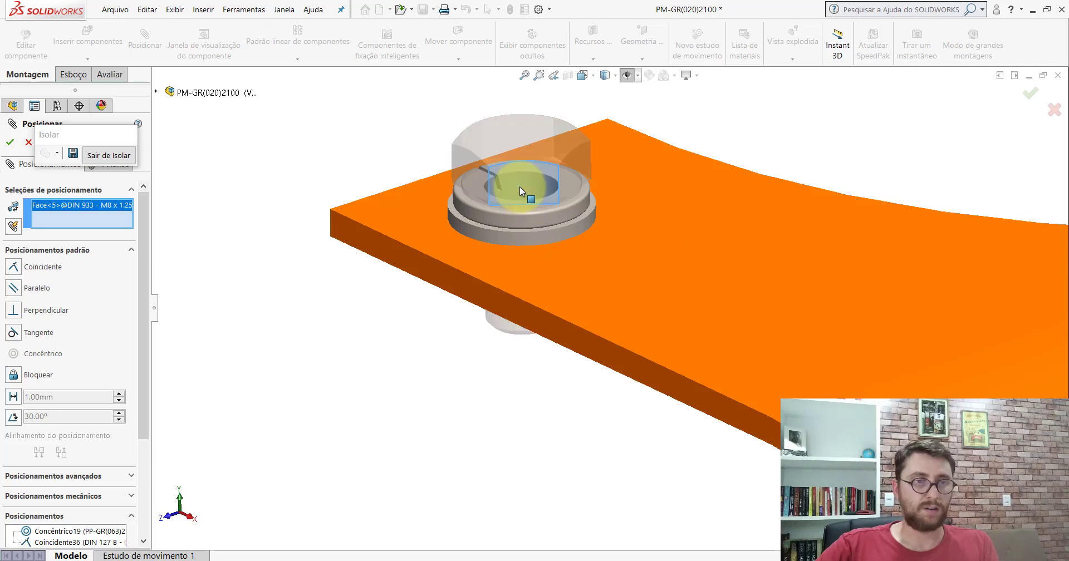
click(419, 263)
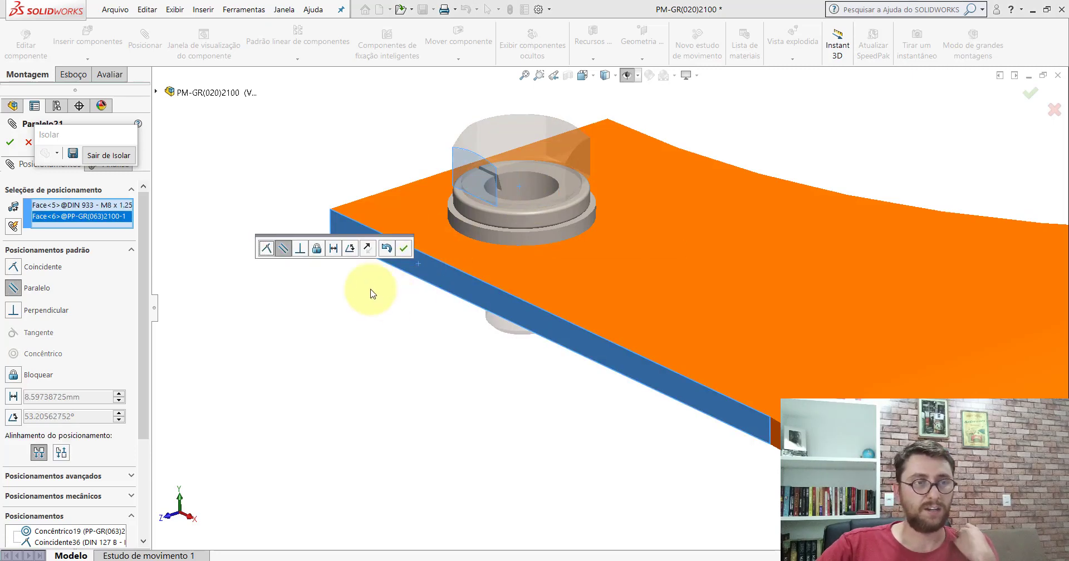
click(403, 249)
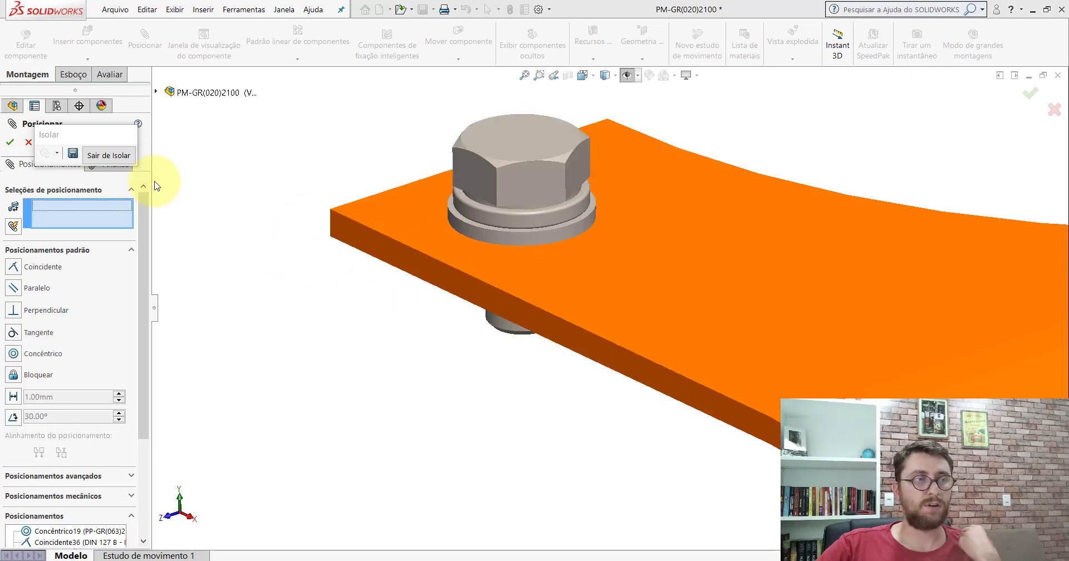
click(27, 150)
scroll(498, 236, up, 2)
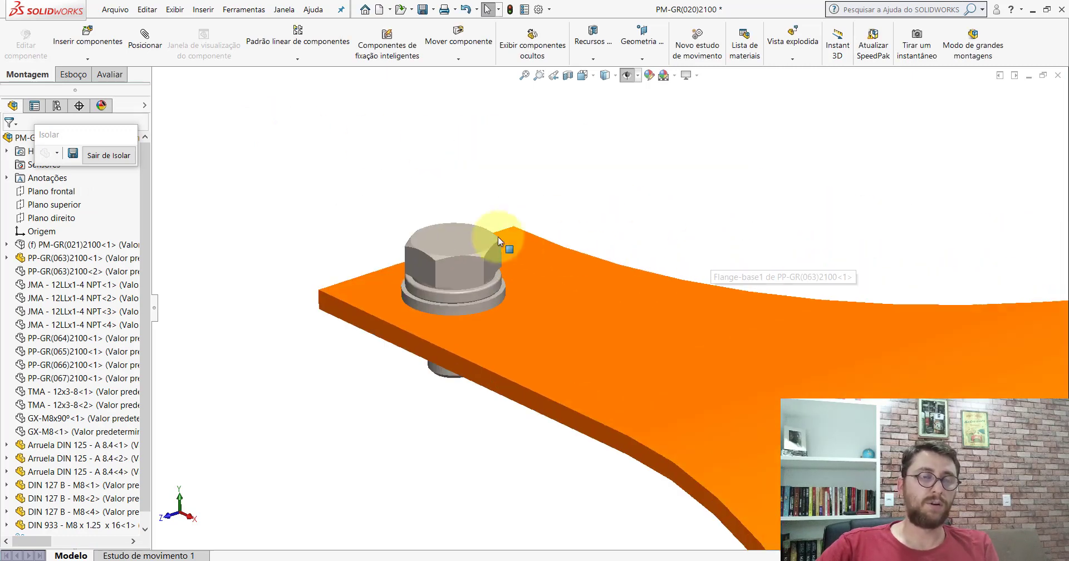
Copy the bolt with its mates into the second plate hole's washer stack.
right_click(452, 245)
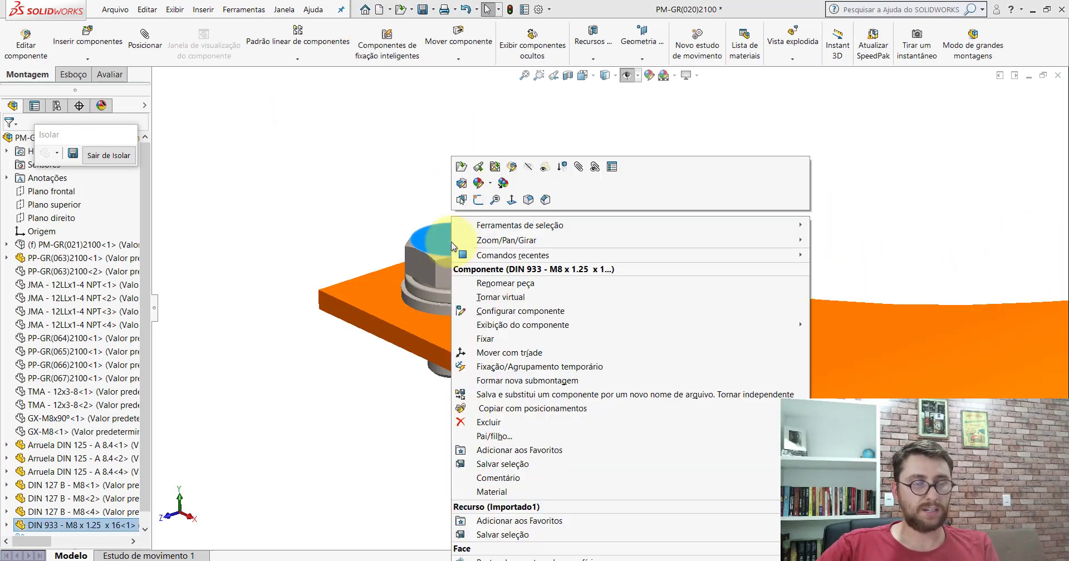
click(521, 409)
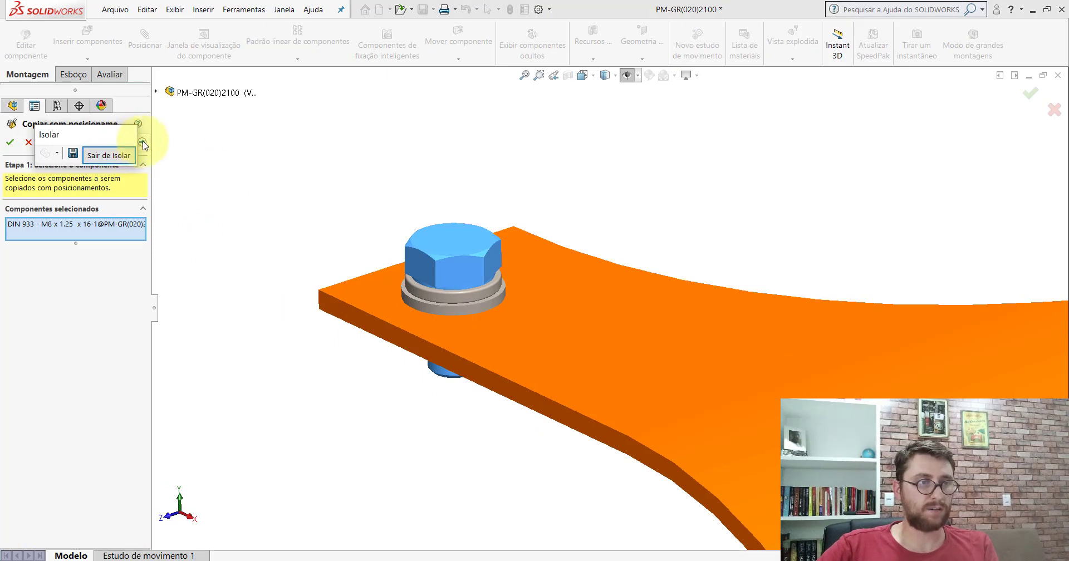
click(142, 144)
scroll(530, 334, up, 5)
middle_drag(616, 383, 676, 474)
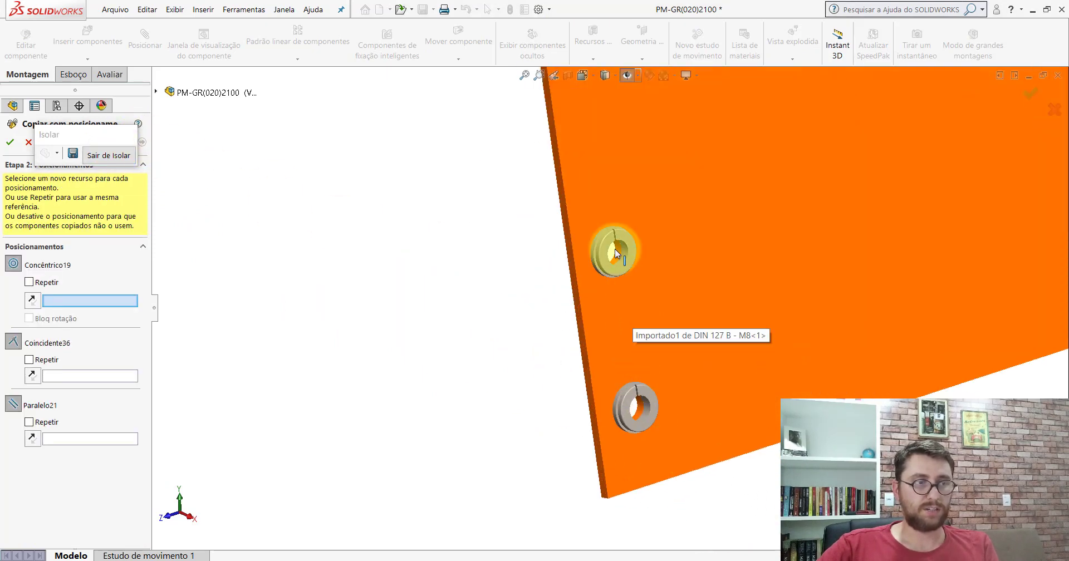
scroll(614, 249, down, 4)
click(620, 286)
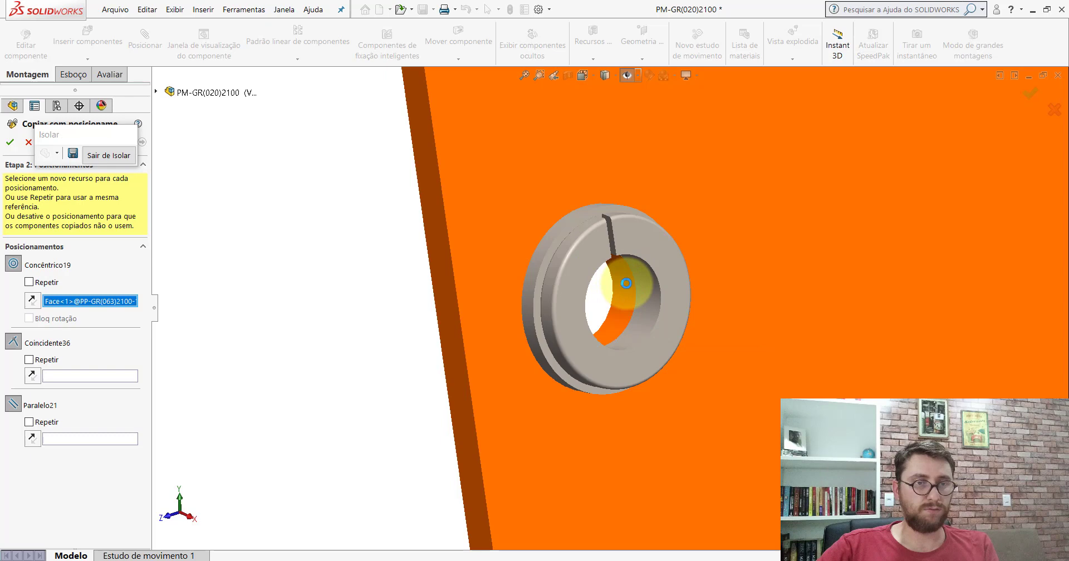
click(643, 246)
click(439, 252)
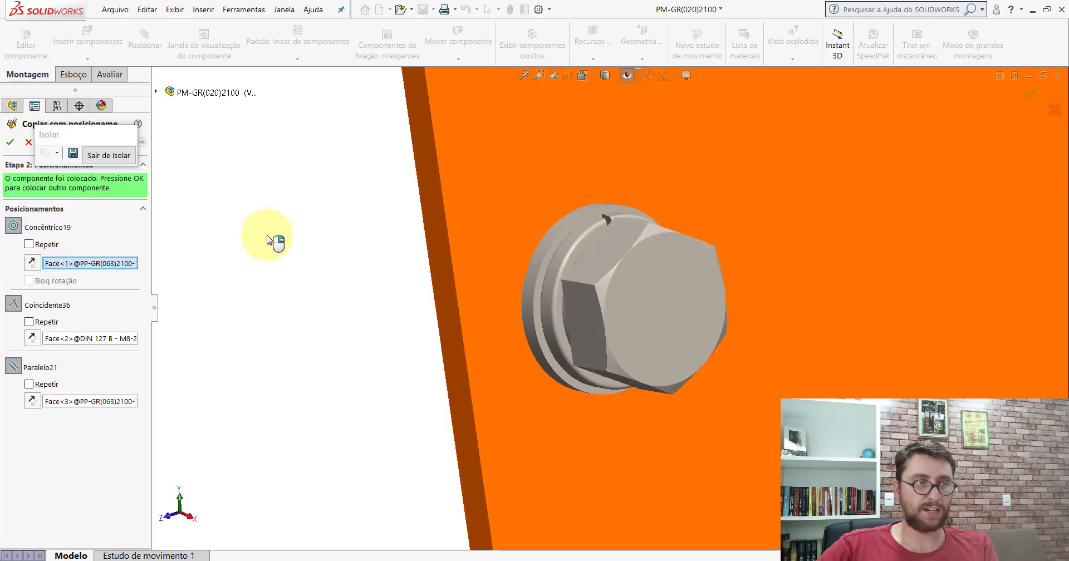
click(10, 143)
Place another bolt copy with the same mates in the lowest washer stack.
scroll(650, 335, up, 3)
scroll(645, 393, down, 3)
scroll(601, 543, down, 3)
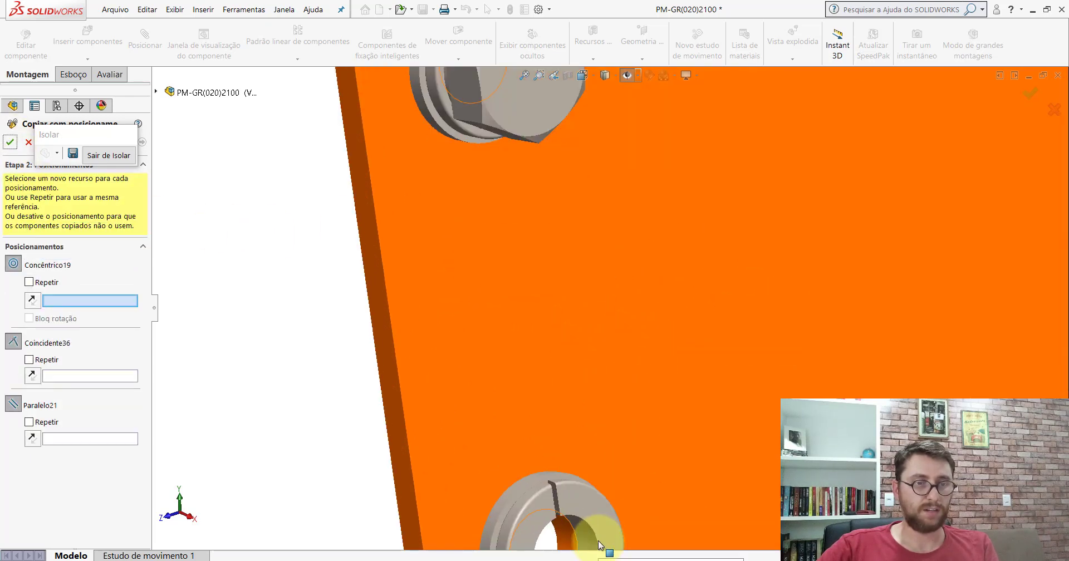
ctrl+middle_drag(600, 544, 619, 369)
scroll(569, 332, down, 3)
click(523, 318)
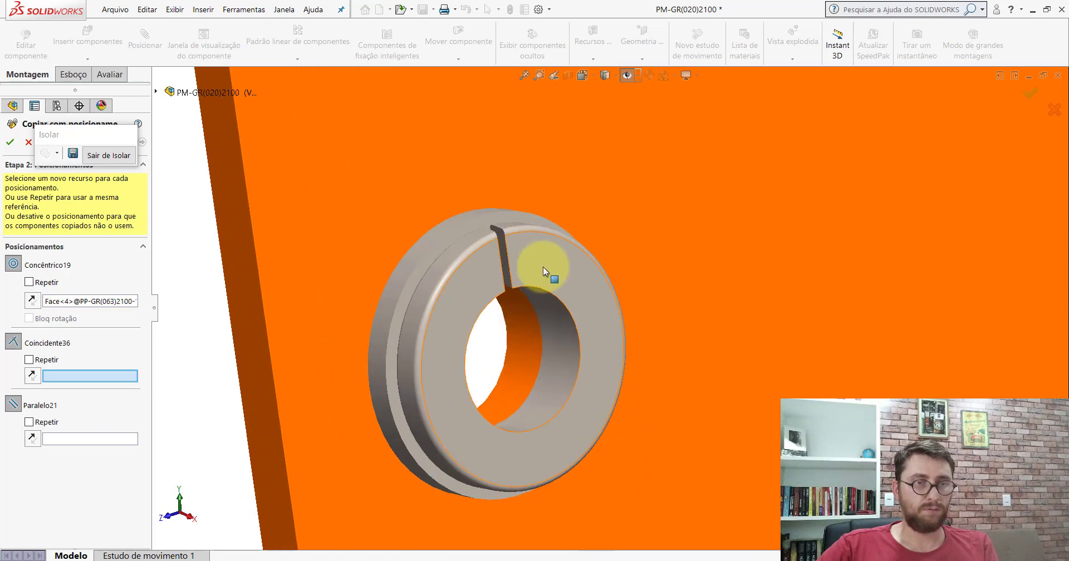
click(543, 266)
click(244, 279)
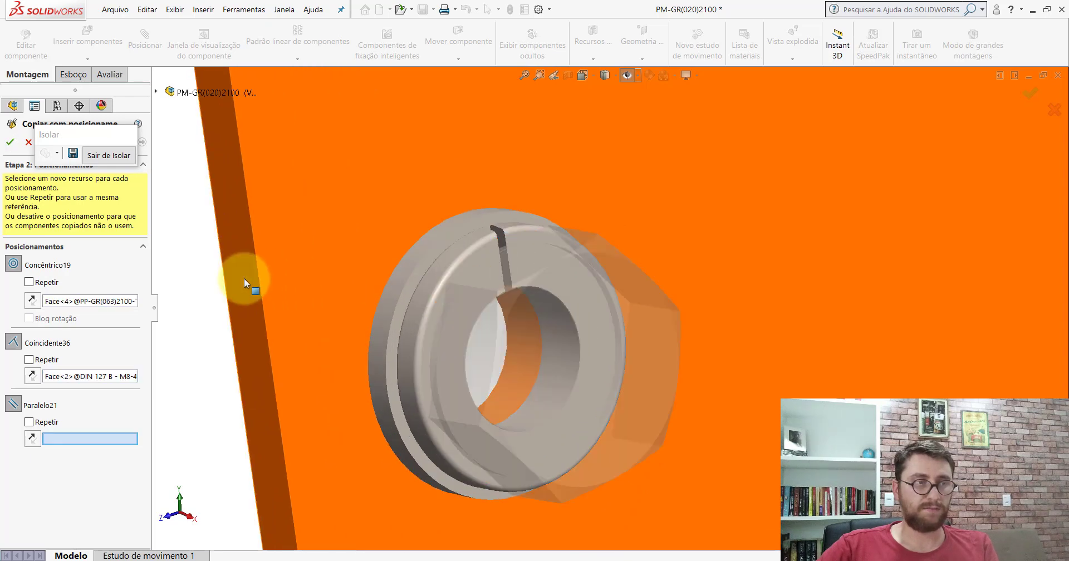
click(11, 143)
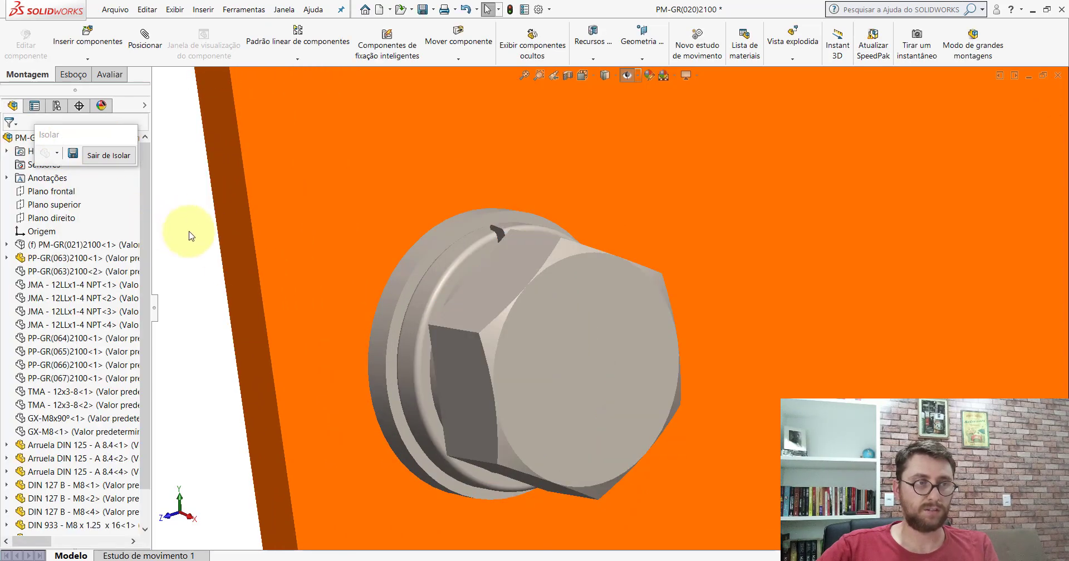
scroll(570, 382, up, 3)
scroll(571, 382, up, 6)
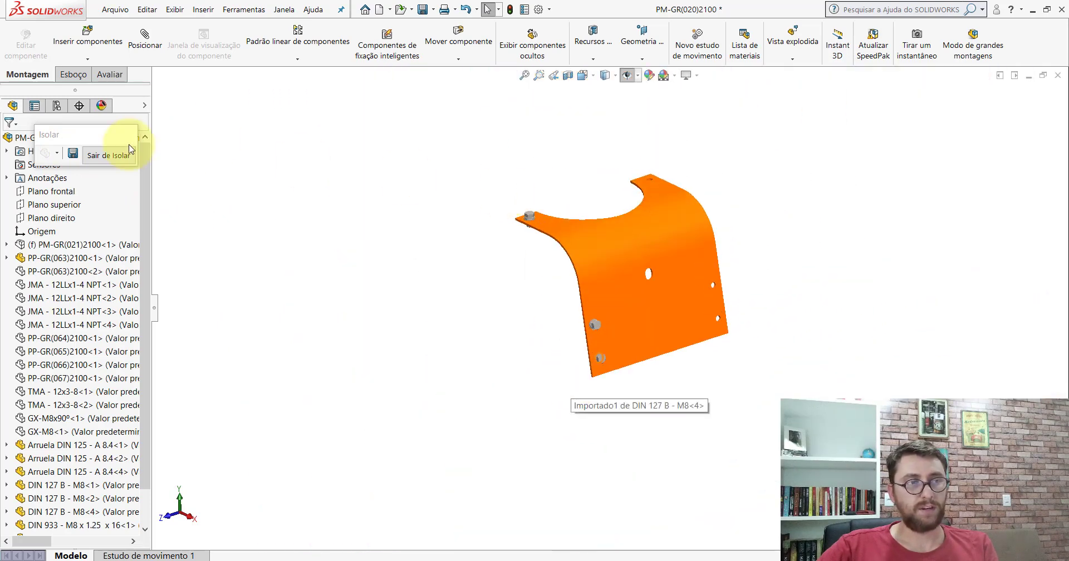
Exit isolation and pan across the full PM-GR(020)2100 assembly to view the bolted plate.
click(129, 149)
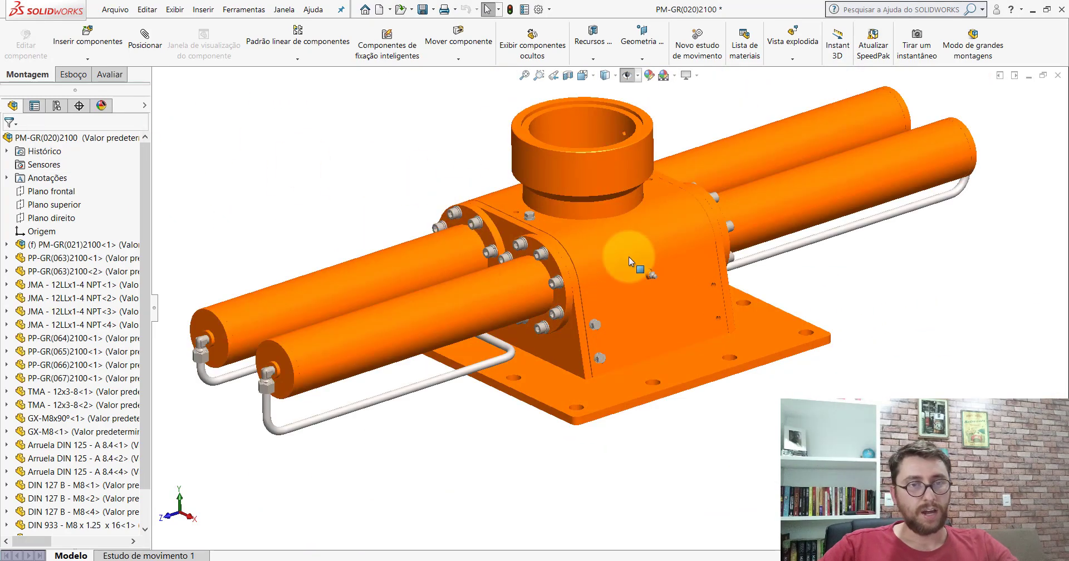
scroll(529, 213, down, 2)
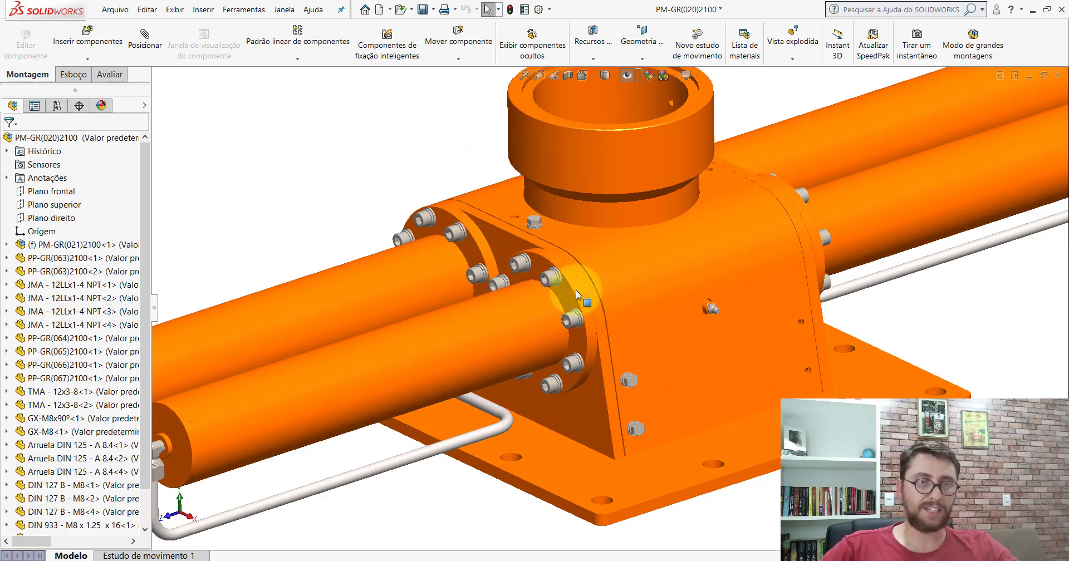
scroll(800, 298, up, 5)
scroll(248, 210, down, 4)
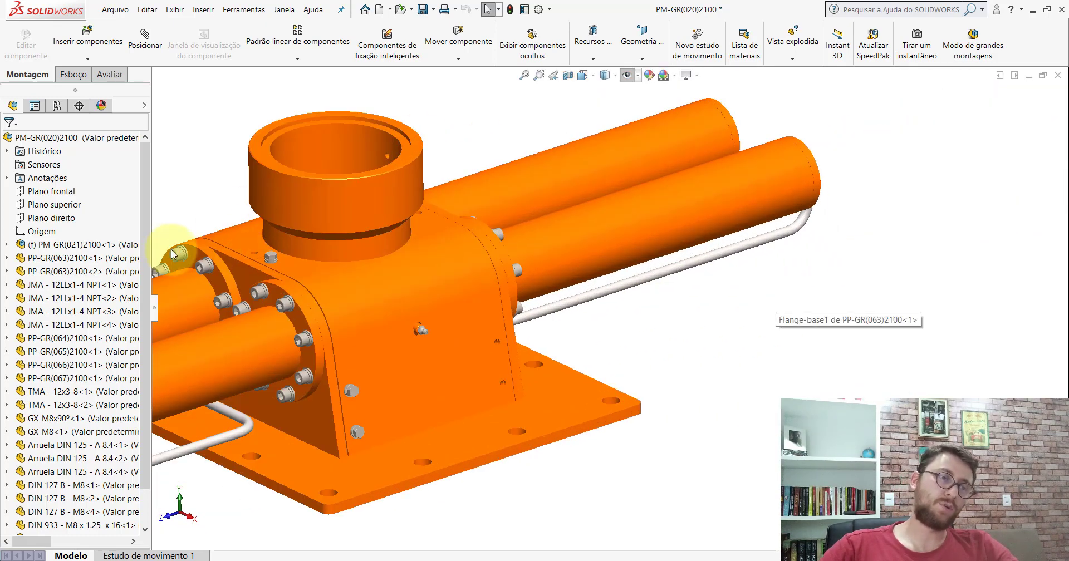
ctrl+middle_drag(259, 240, 429, 268)
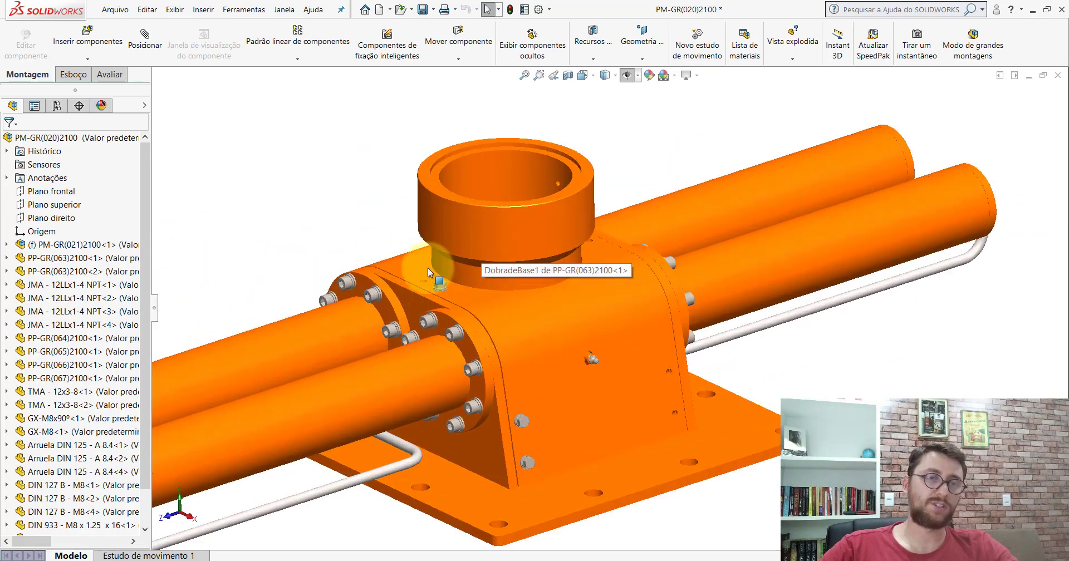
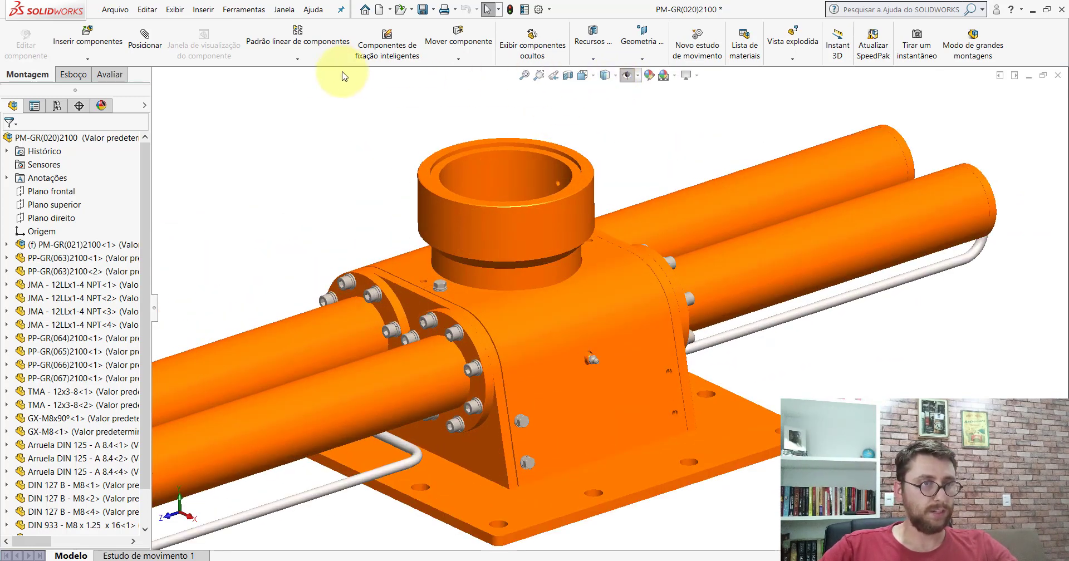
Start Espelhar componentes using Plano direito of PM-GR(021)2100-1 as the mirror plane.
click(295, 61)
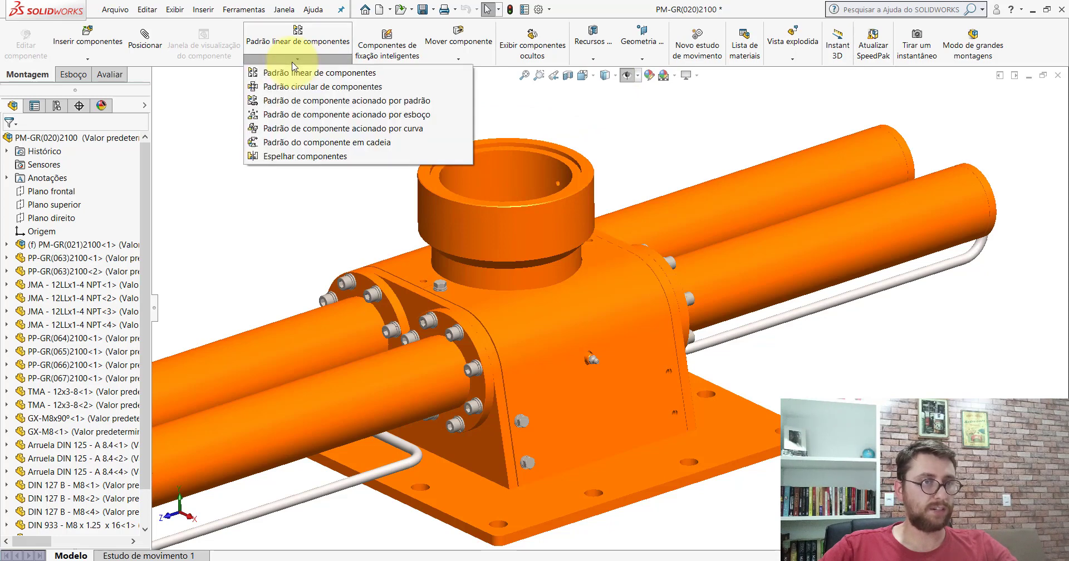
click(303, 159)
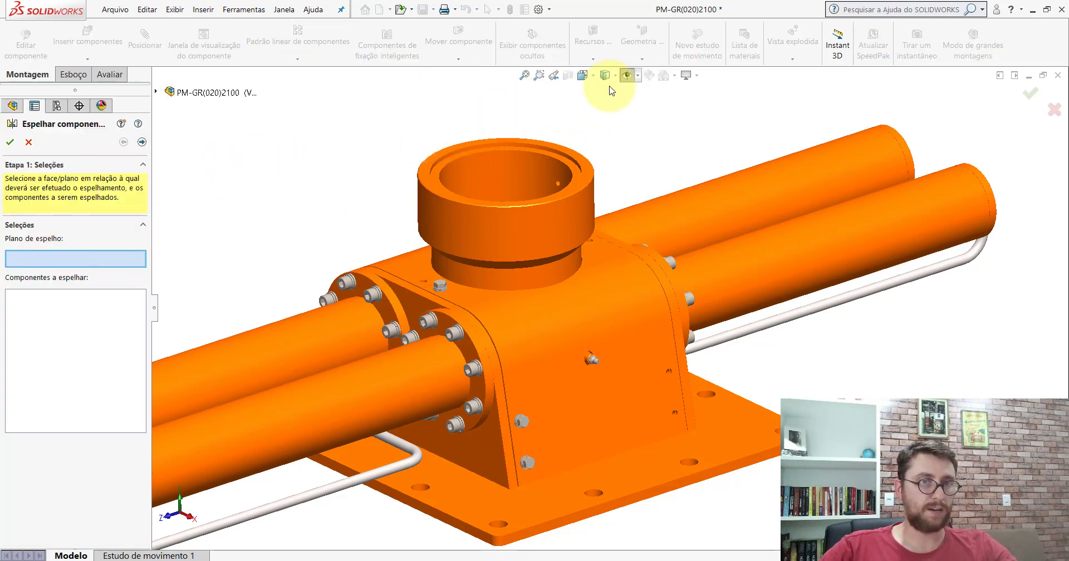
click(626, 81)
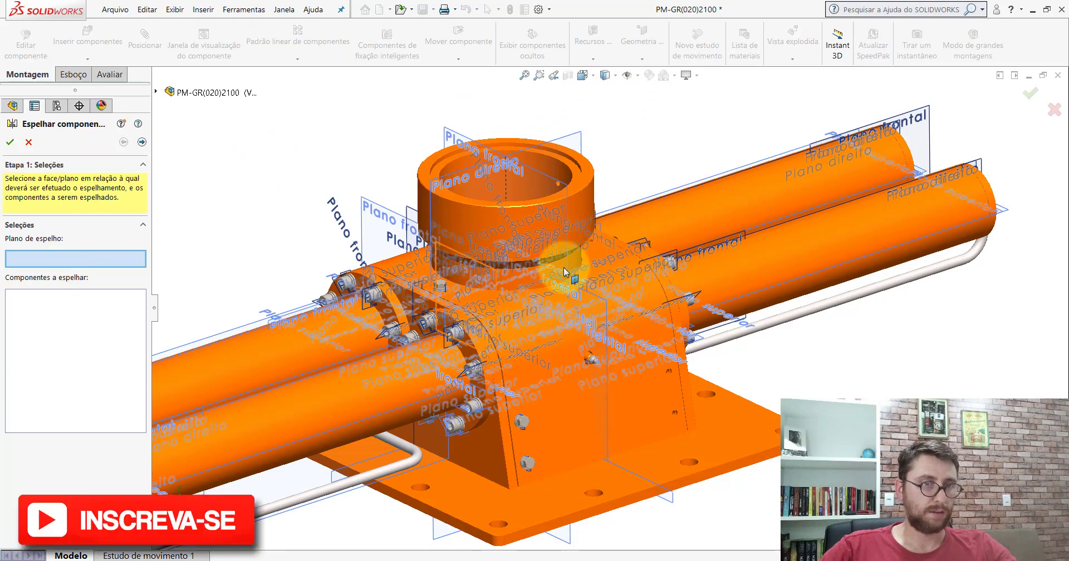
scroll(486, 359, up, 3)
middle_drag(486, 360, 539, 201)
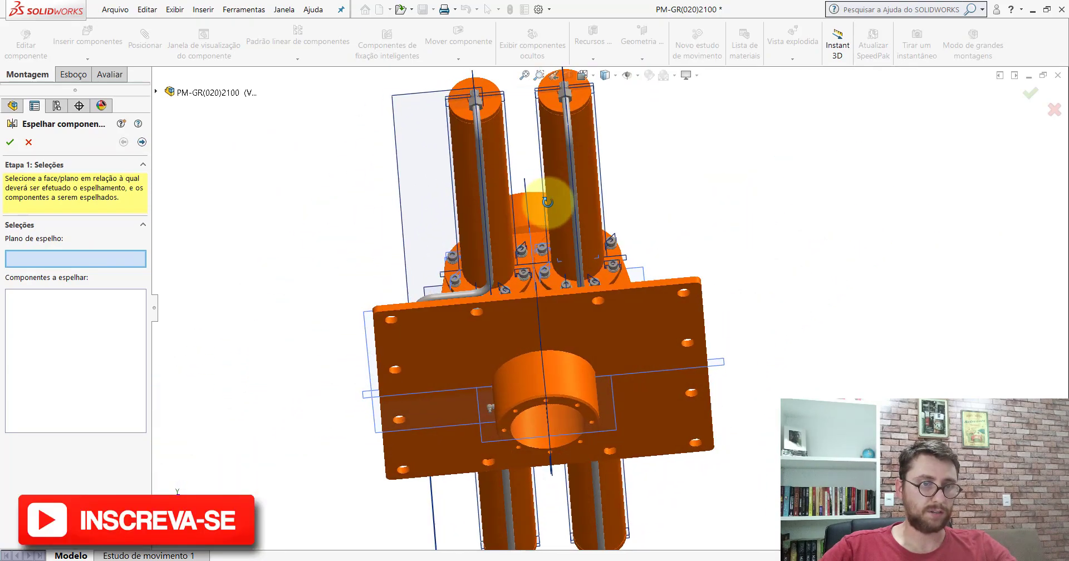
scroll(537, 318, down, 3)
scroll(537, 317, down, 2)
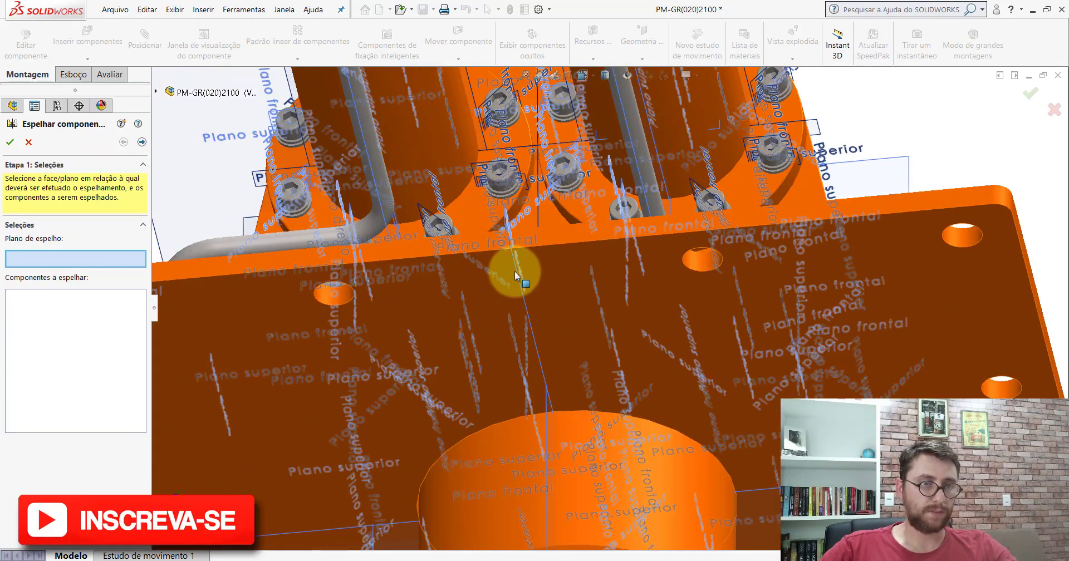
click(516, 269)
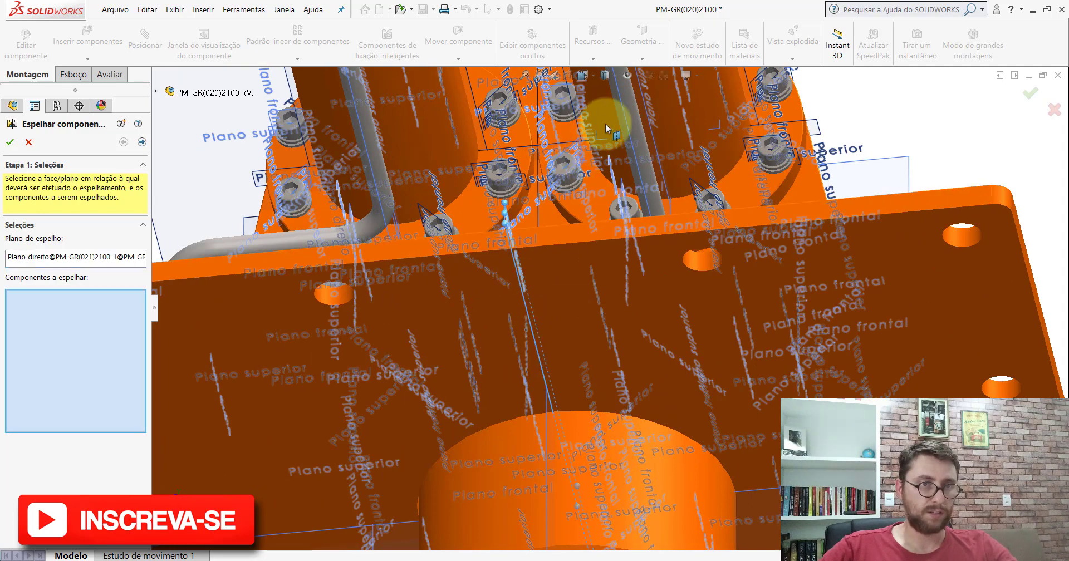
Select the first DIN 933 bolt with its DIN 127 B lock washer and DIN 125 washer to mirror.
scroll(597, 204, up, 2)
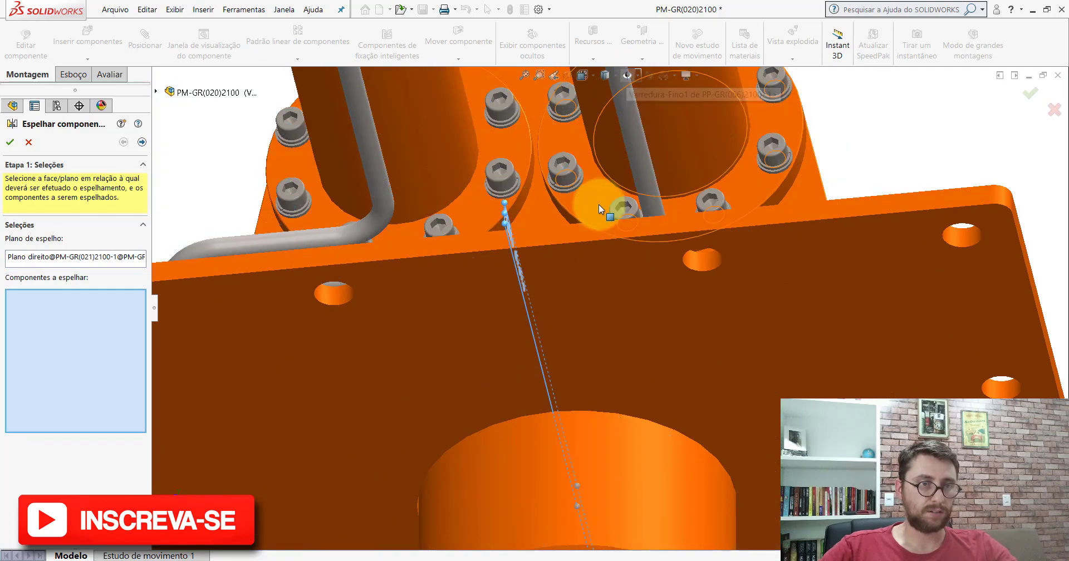
scroll(579, 217, up, 3)
mouse_move(562, 226)
middle_down()
mouse_move(528, 329)
mouse_move(607, 372)
middle_up()
scroll(662, 337, down, 3)
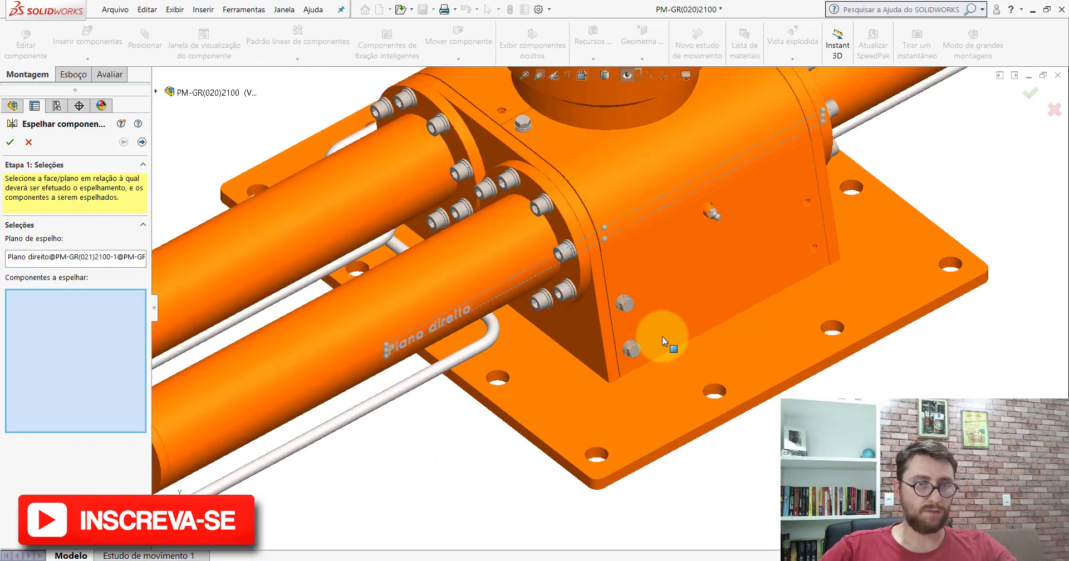
scroll(650, 333, down, 3)
scroll(654, 353, down, 3)
scroll(654, 353, down, 1)
click(409, 377)
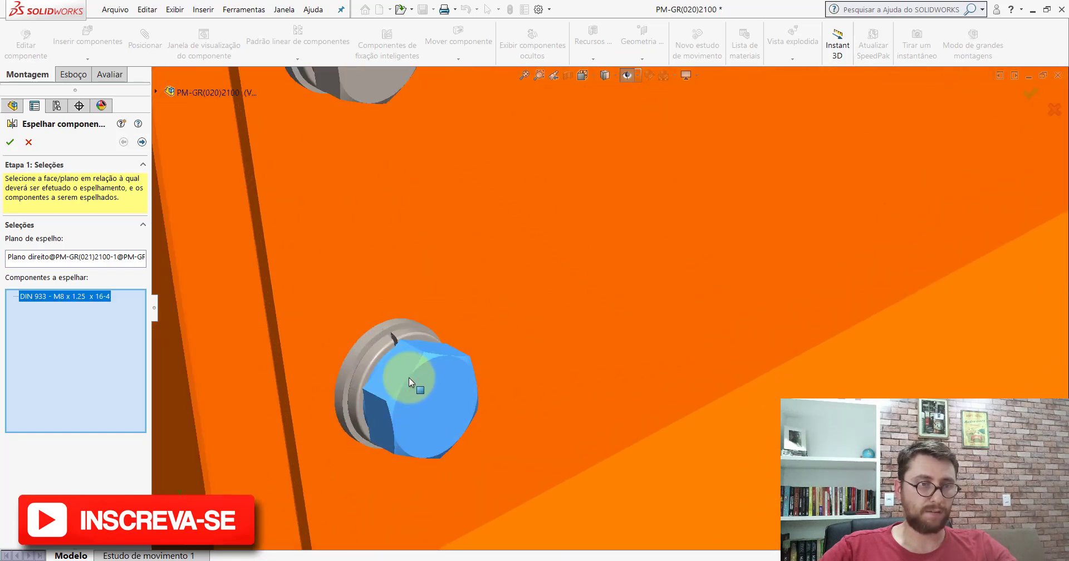
click(379, 361)
click(363, 340)
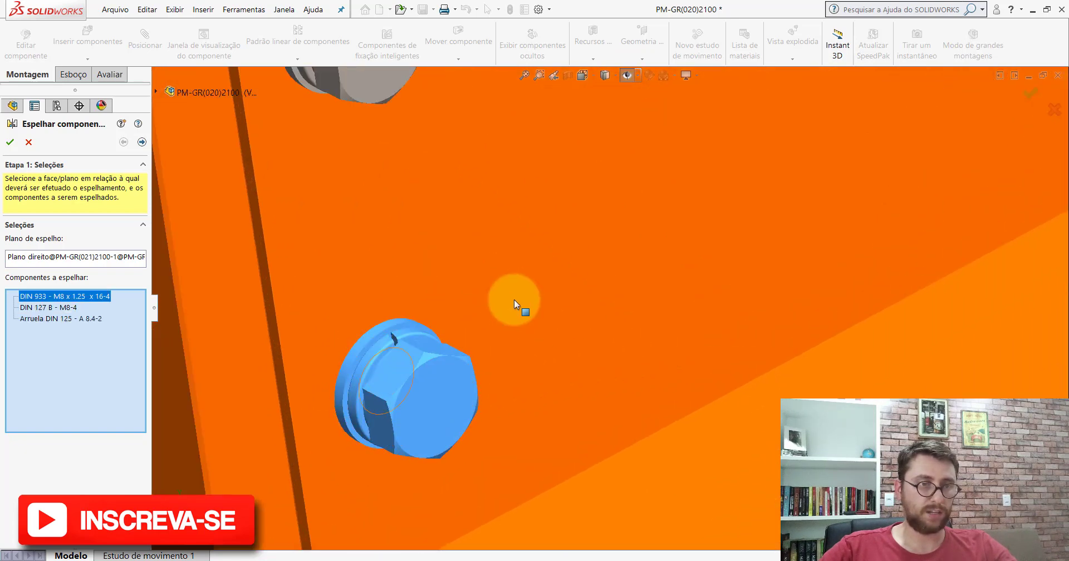
Add the second and third bolts with their lock washers and flat washers to the mirror list.
scroll(514, 300, up, 3)
scroll(533, 193, down, 5)
click(508, 289)
click(499, 281)
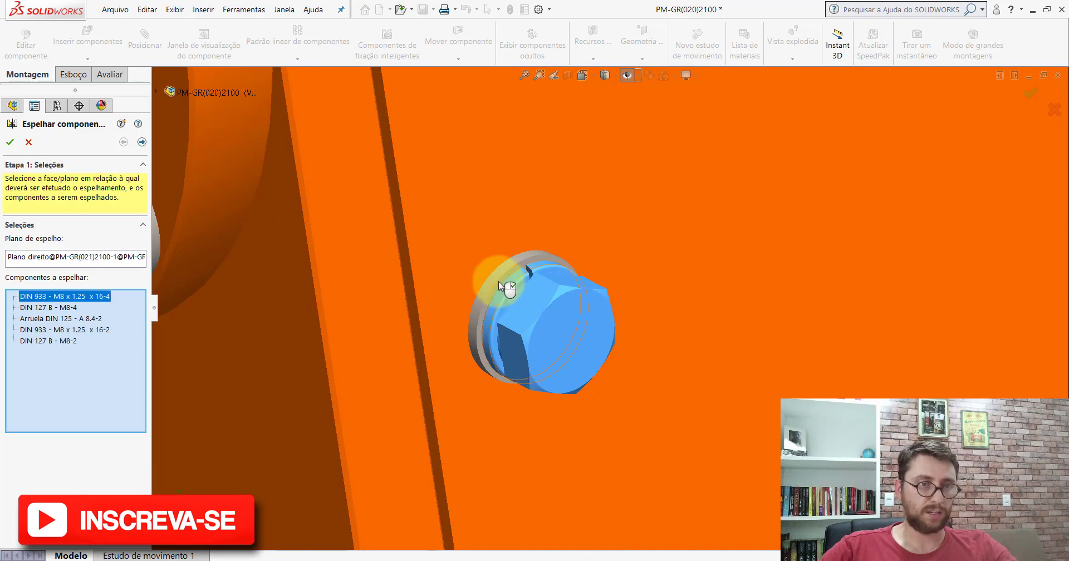
click(510, 283)
scroll(510, 282, up, 3)
scroll(534, 147, up, 2)
scroll(503, 146, down, 4)
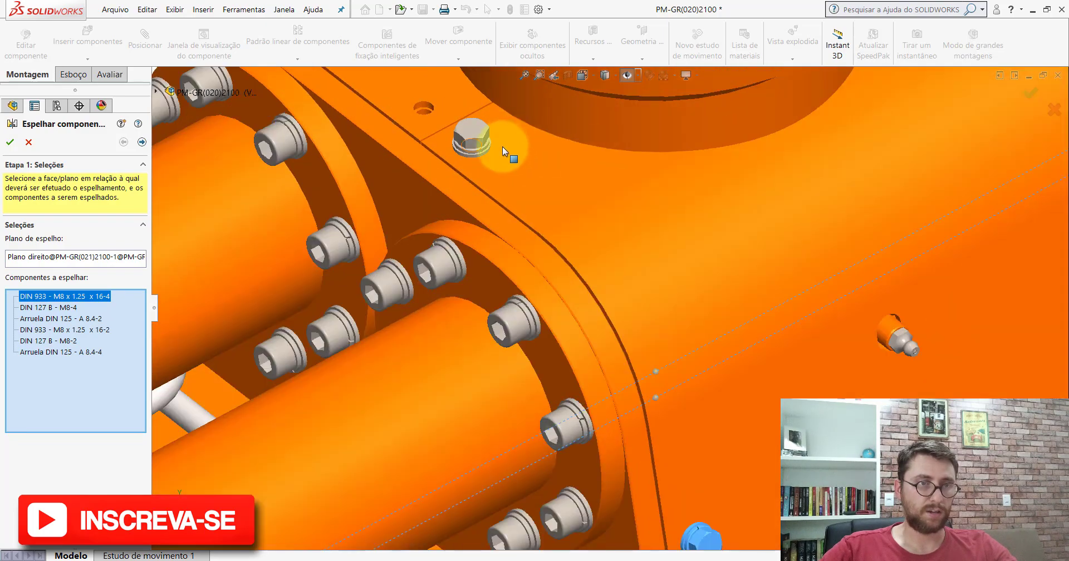
scroll(470, 162, down, 3)
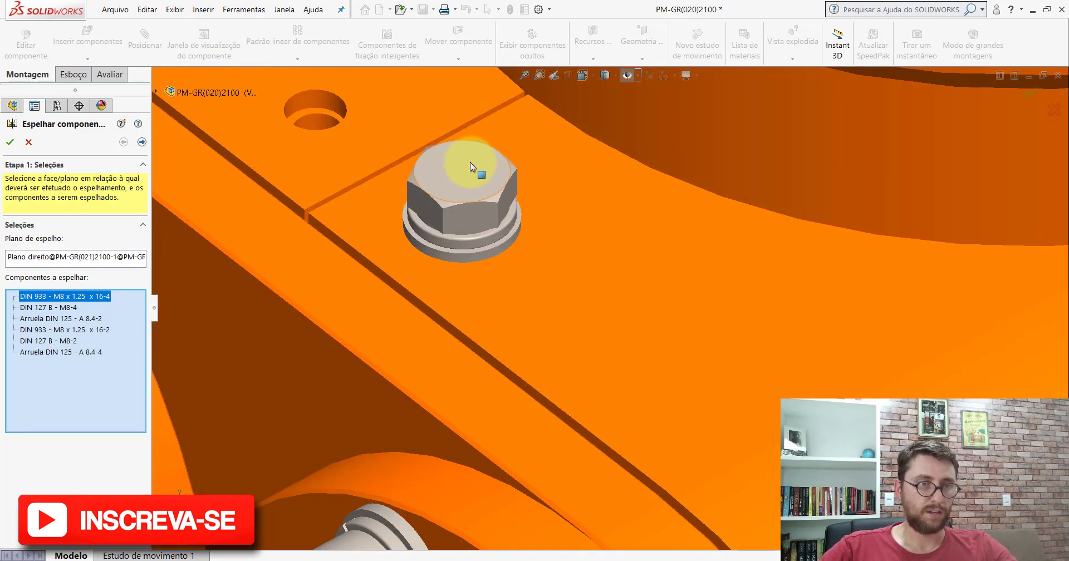
click(453, 255)
scroll(475, 260, up, 3)
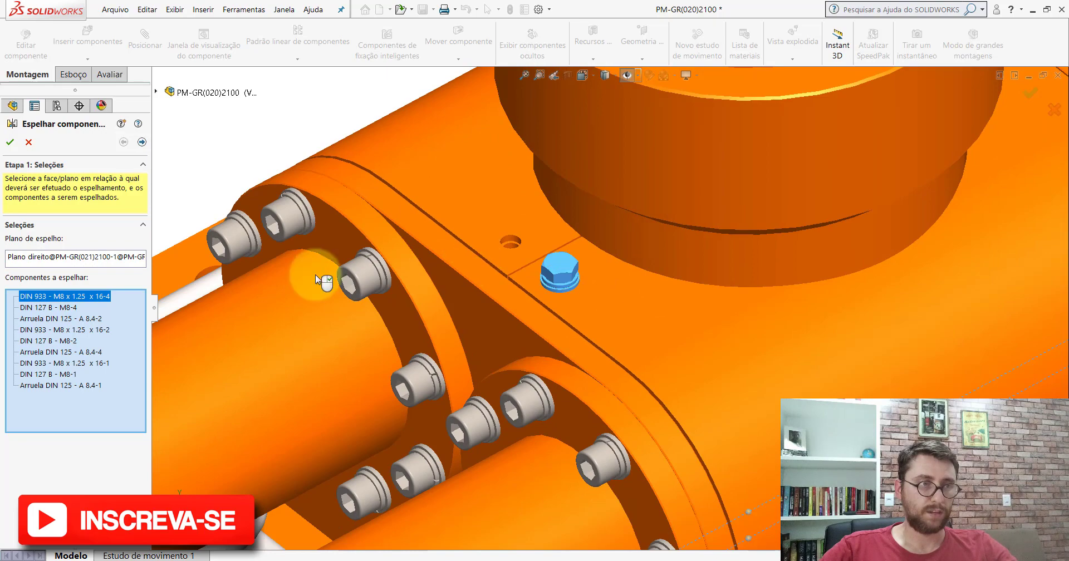
Apply the mirror of the three bolts and their washers.
click(6, 137)
scroll(560, 291, up, 4)
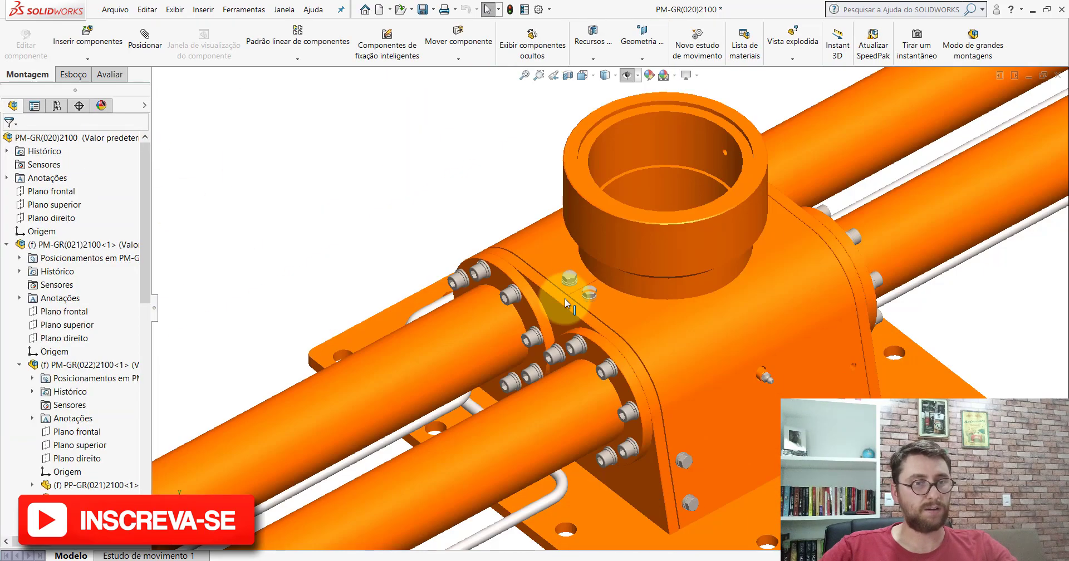
mouse_move(565, 298)
middle_down()
mouse_move(688, 193)
mouse_move(716, 251)
mouse_move(712, 345)
middle_up()
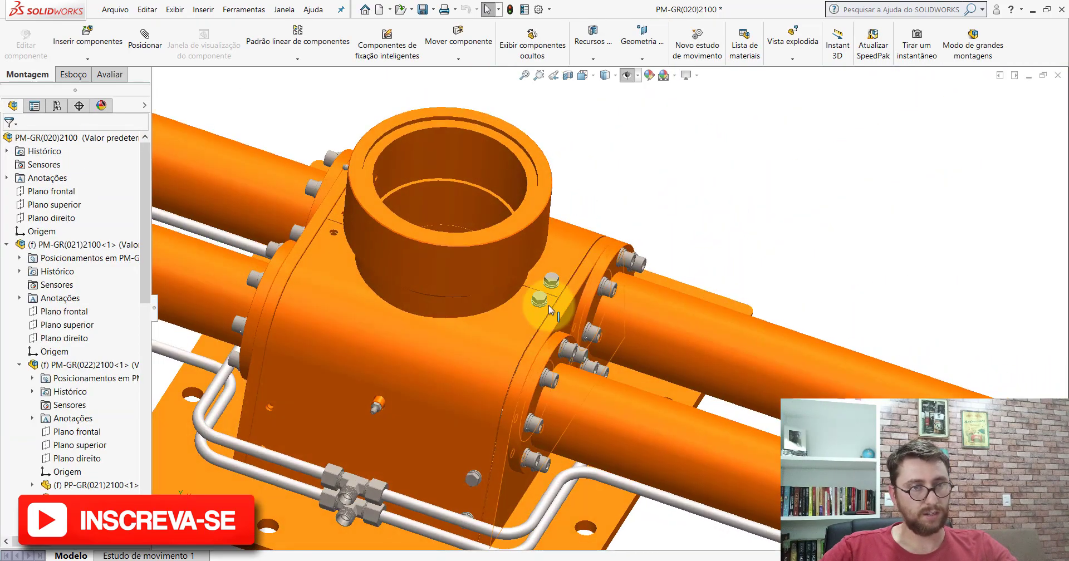
scroll(478, 384, up, 3)
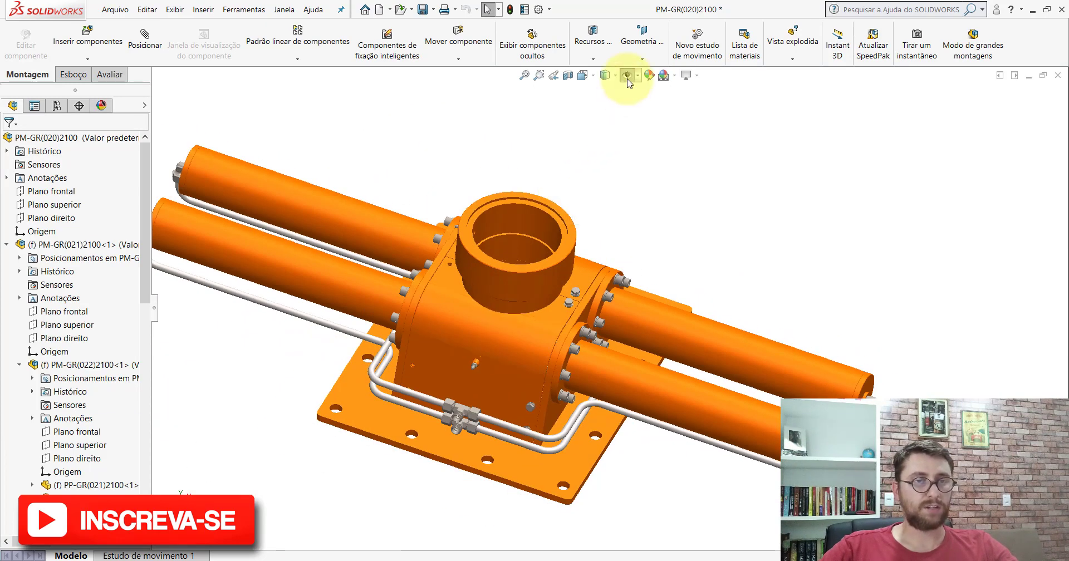
Start a new component mirror about Plano frontal of PM-GR(021)2100-1 and clear its component list.
click(299, 59)
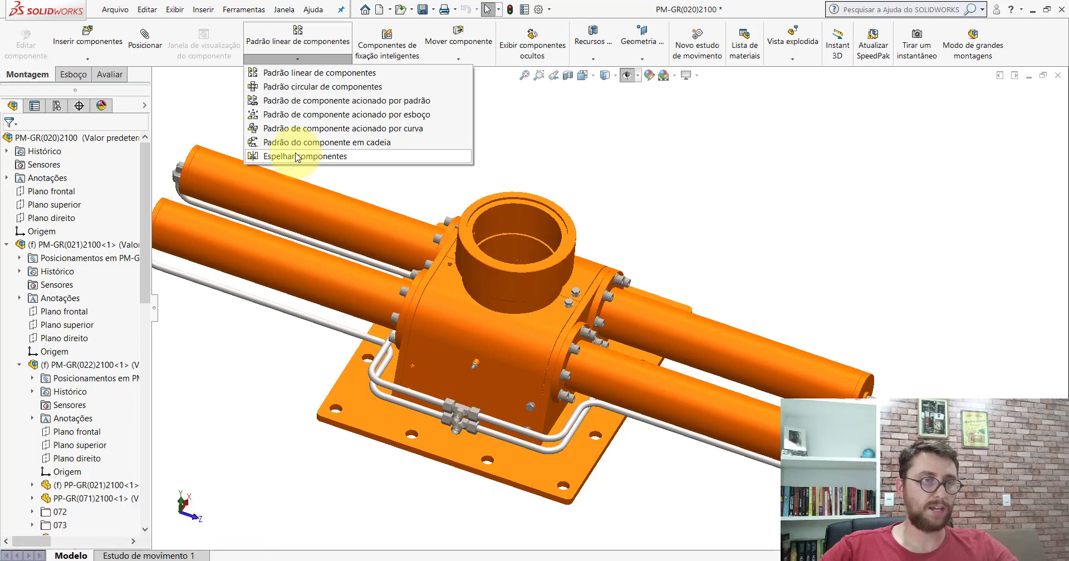
click(297, 156)
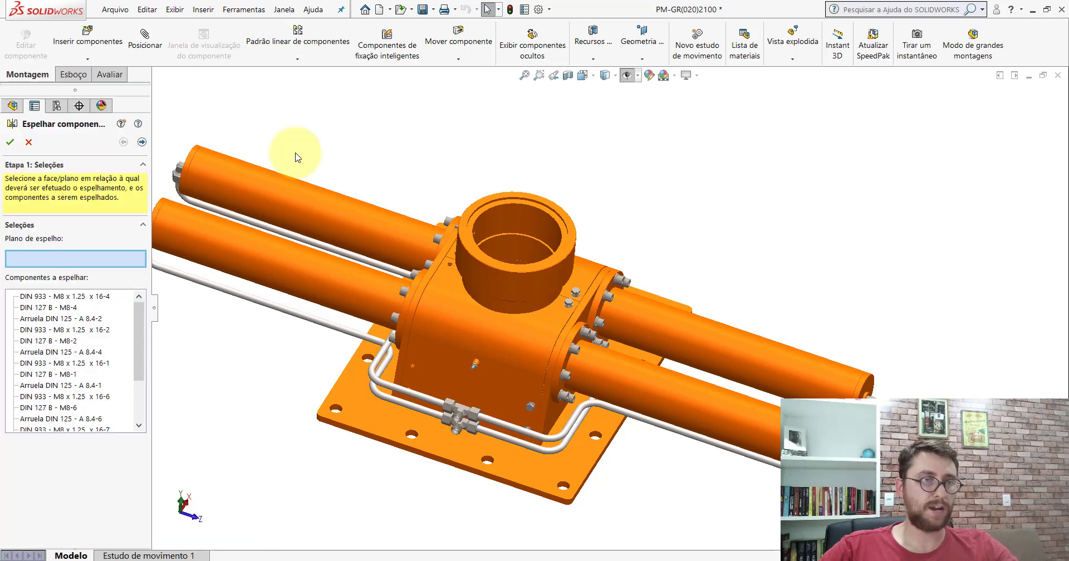
click(628, 76)
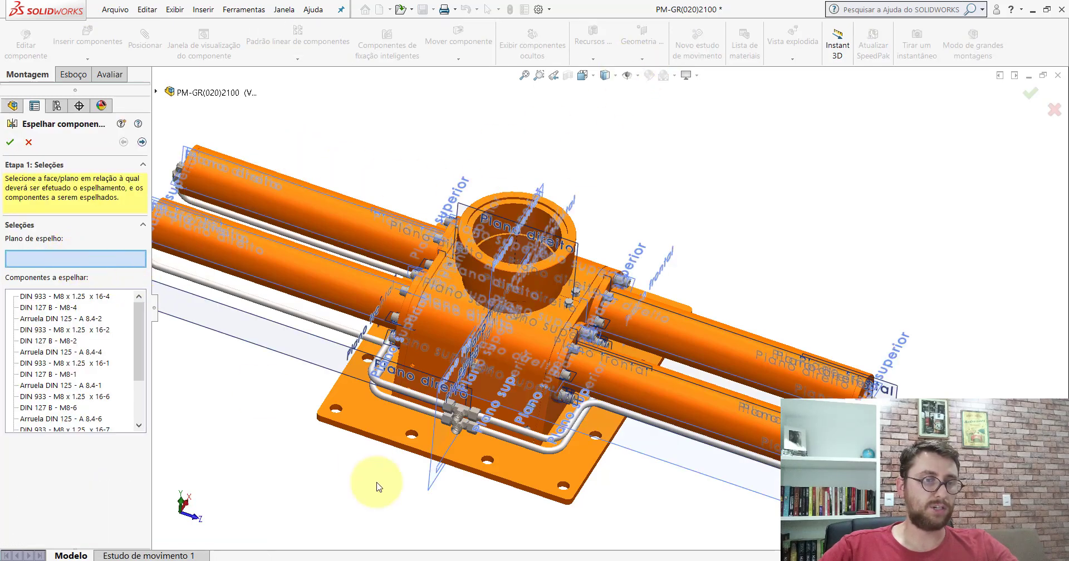
click(440, 474)
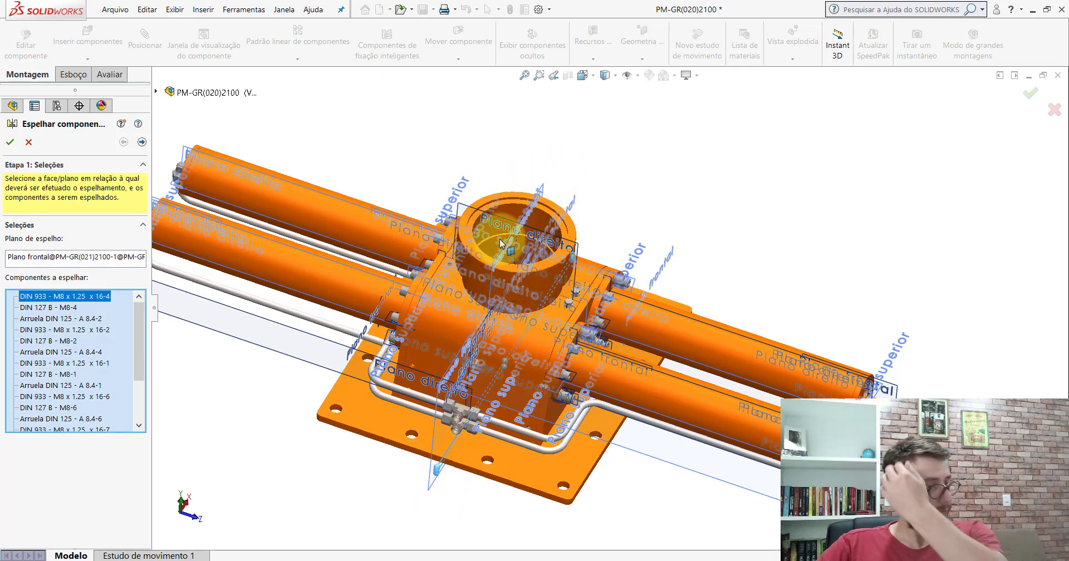
click(123, 313)
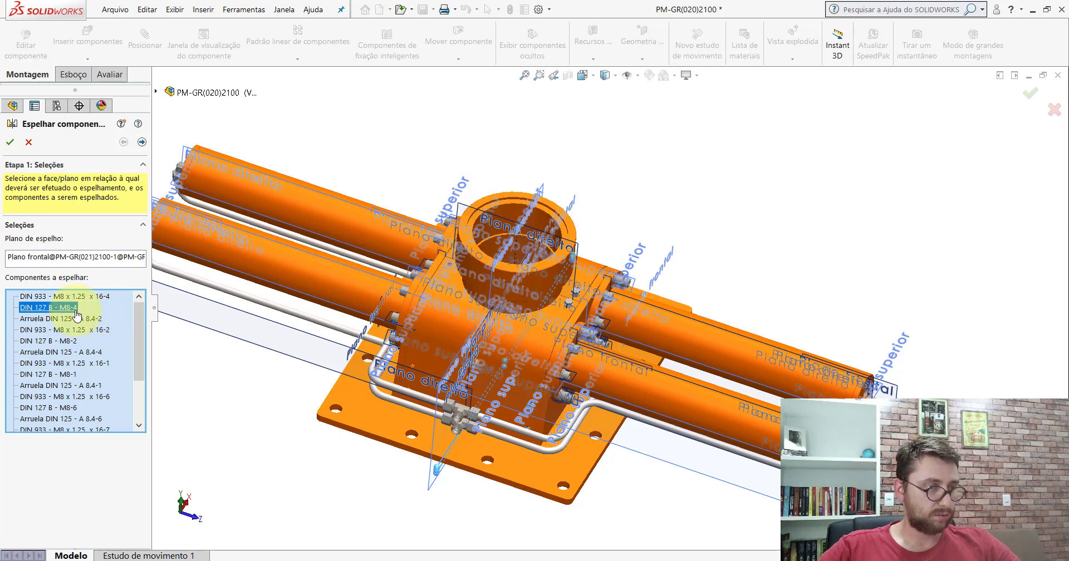
right_click(77, 316)
click(113, 334)
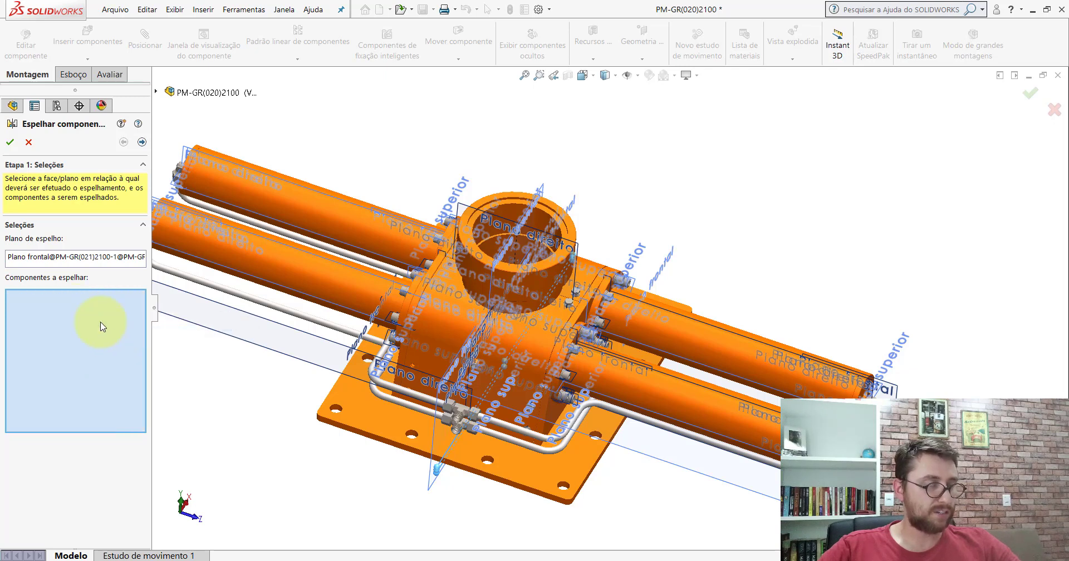
Hide the planes and add the lower and upper M8 bolts with their lock and flat washers.
click(628, 78)
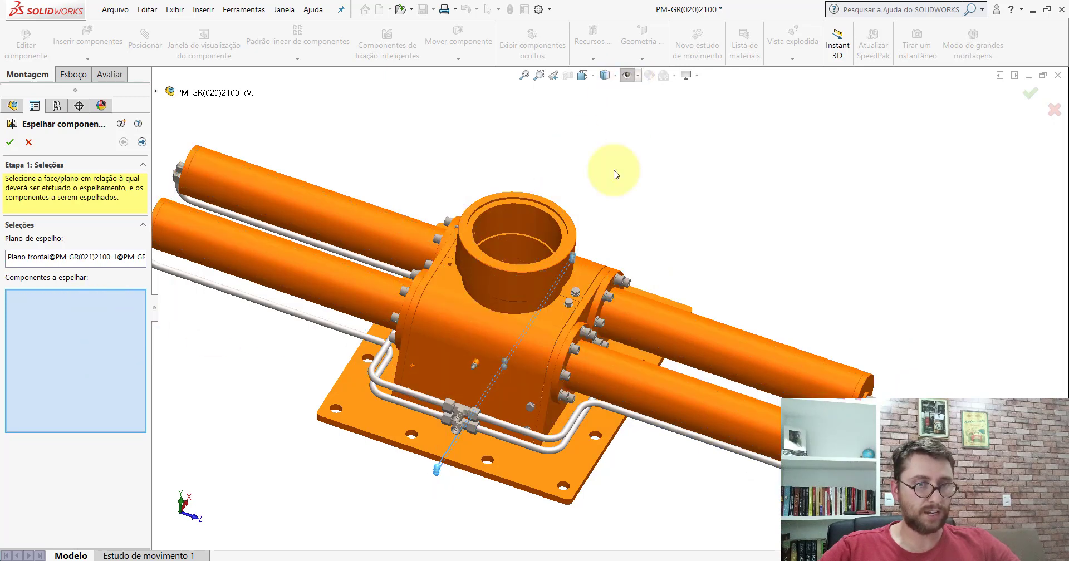
scroll(543, 452, down, 3)
scroll(532, 465, down, 2)
scroll(580, 468, down, 3)
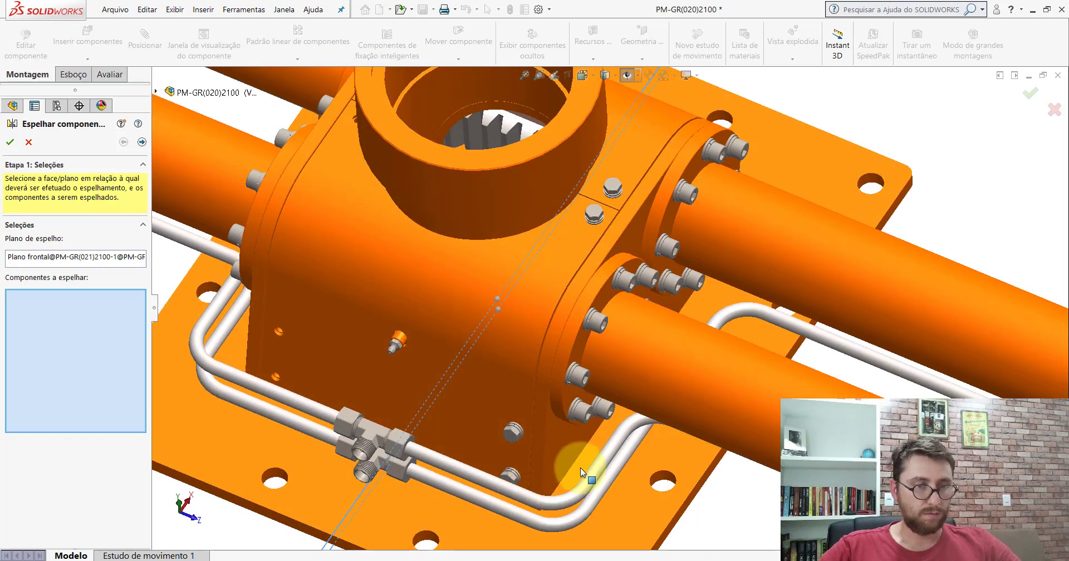
scroll(470, 443, down, 3)
click(222, 389)
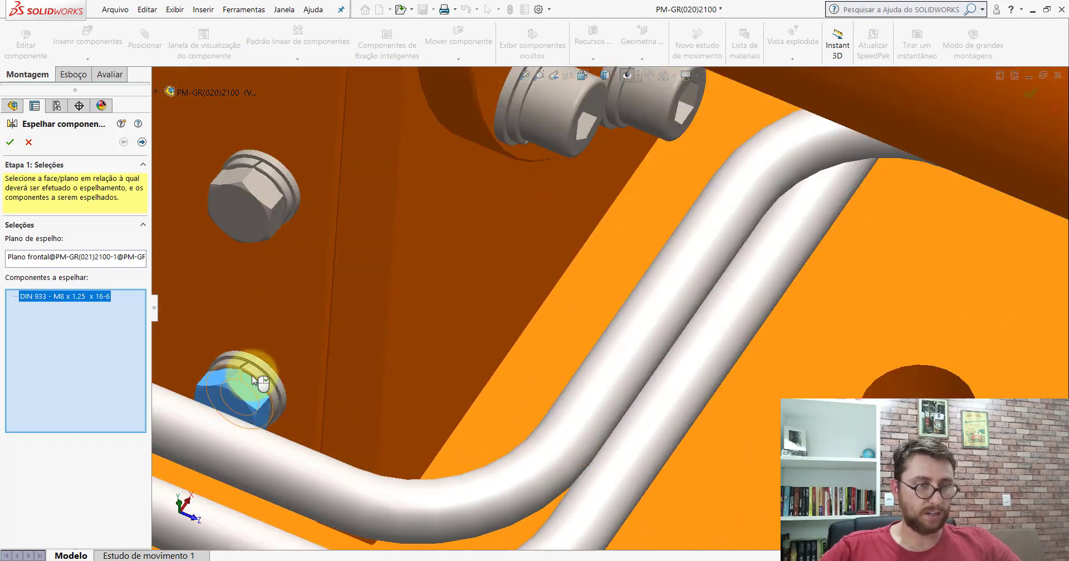
click(253, 374)
click(263, 369)
click(258, 237)
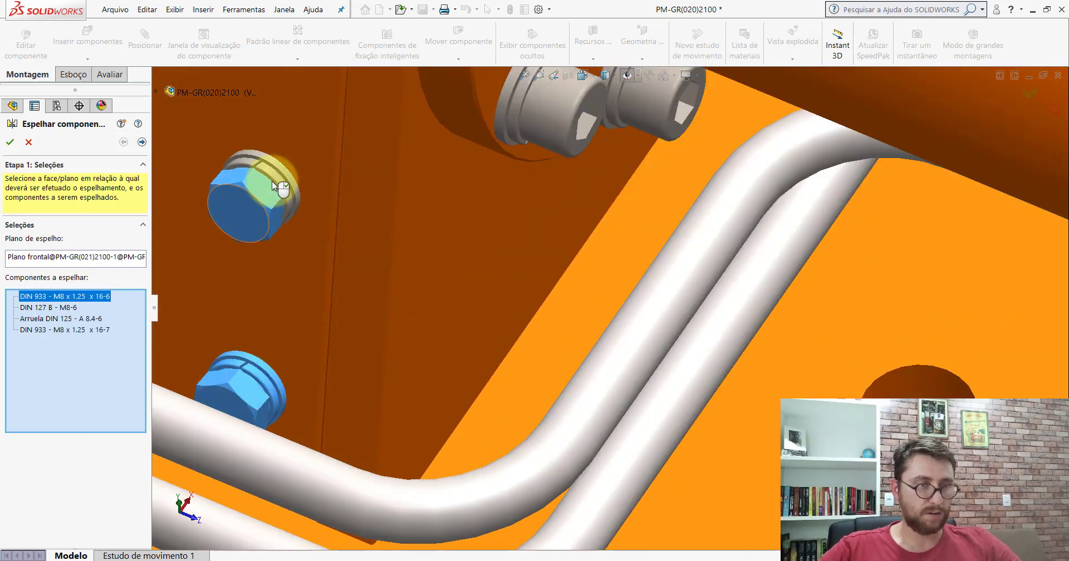
click(273, 180)
click(278, 168)
Add two more M8 bolts with their lock washers and flat washers to the mirror set.
scroll(443, 228, up, 2)
scroll(580, 193, up, 2)
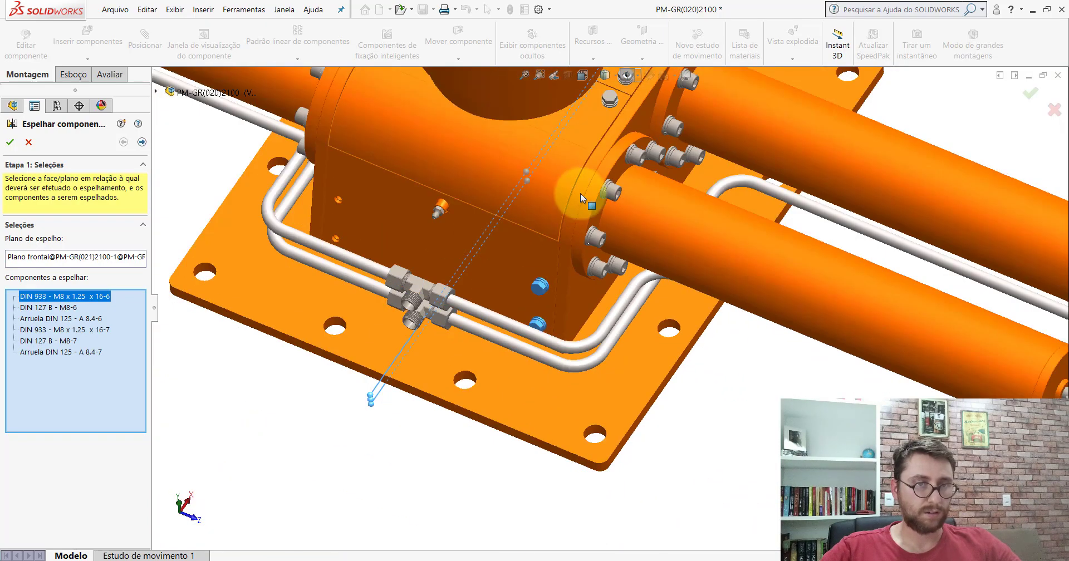
scroll(615, 169, up, 2)
scroll(624, 262, down, 3)
scroll(624, 263, down, 3)
scroll(609, 242, down, 2)
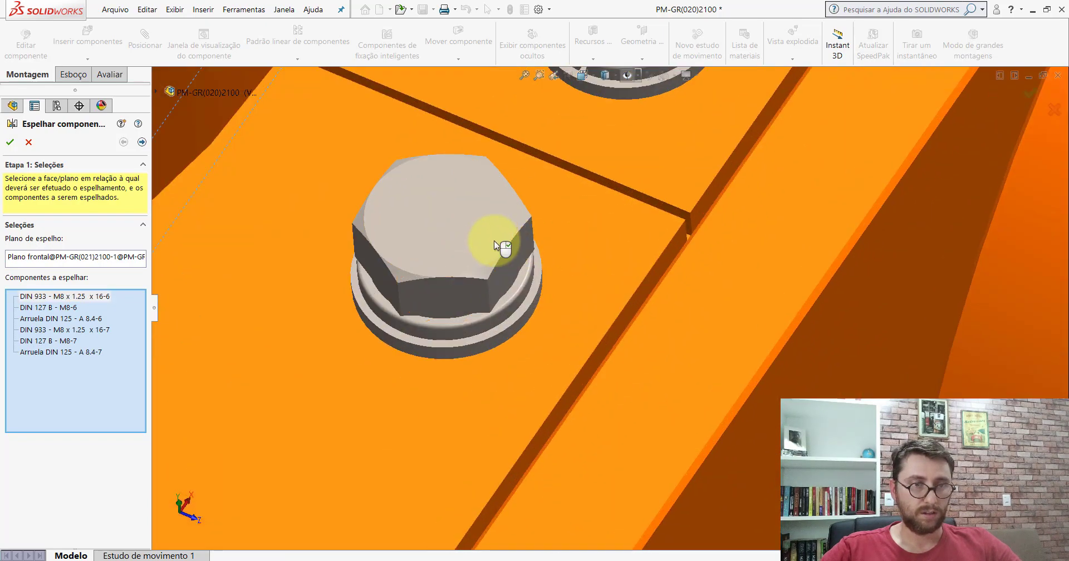
click(493, 241)
click(530, 293)
scroll(585, 251, up, 3)
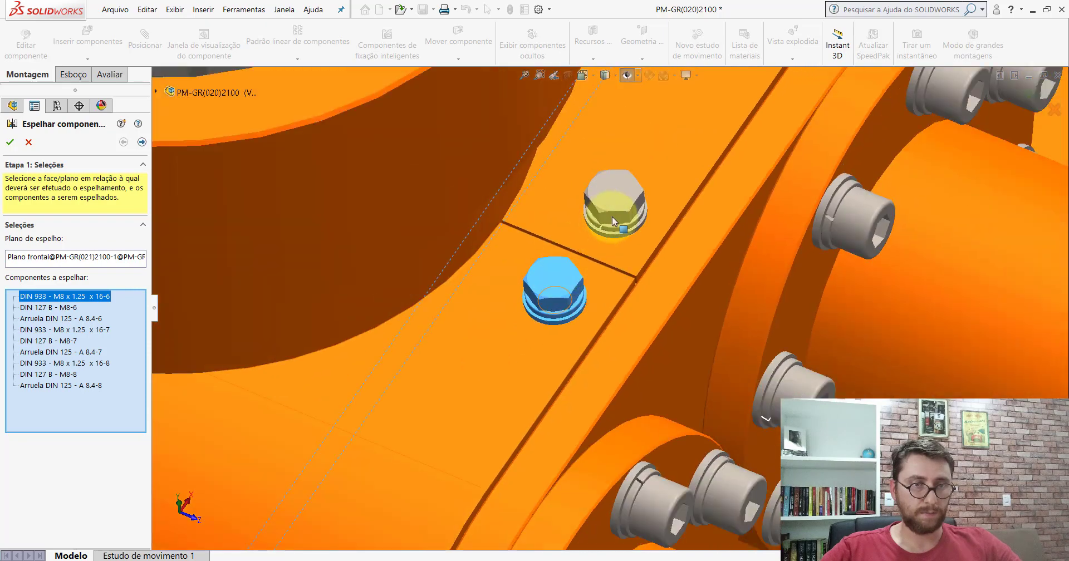
scroll(557, 231, down, 3)
click(524, 308)
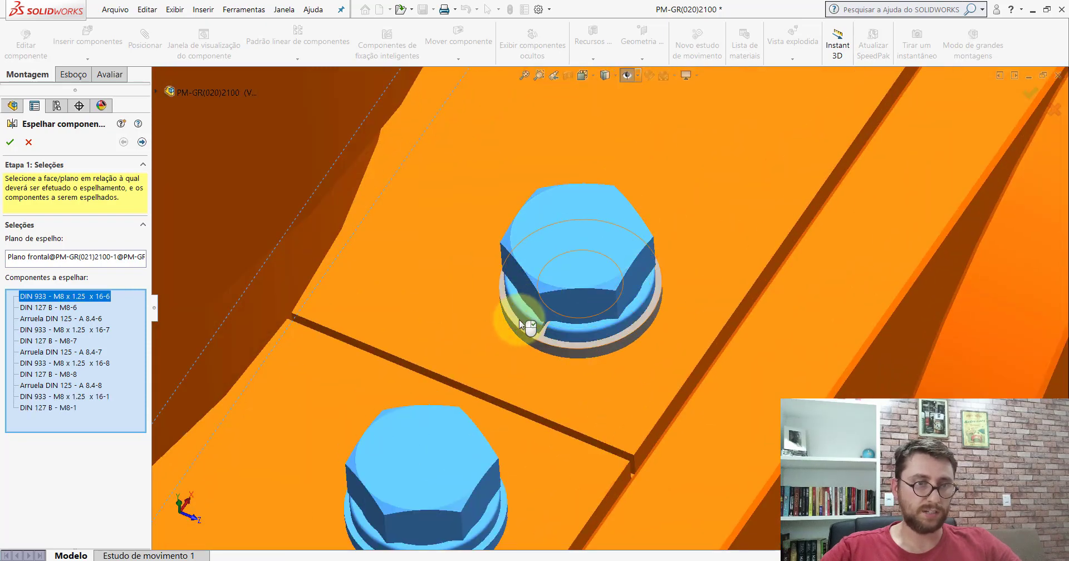
scroll(601, 311, up, 2)
scroll(601, 311, up, 2)
scroll(544, 304, down, 2)
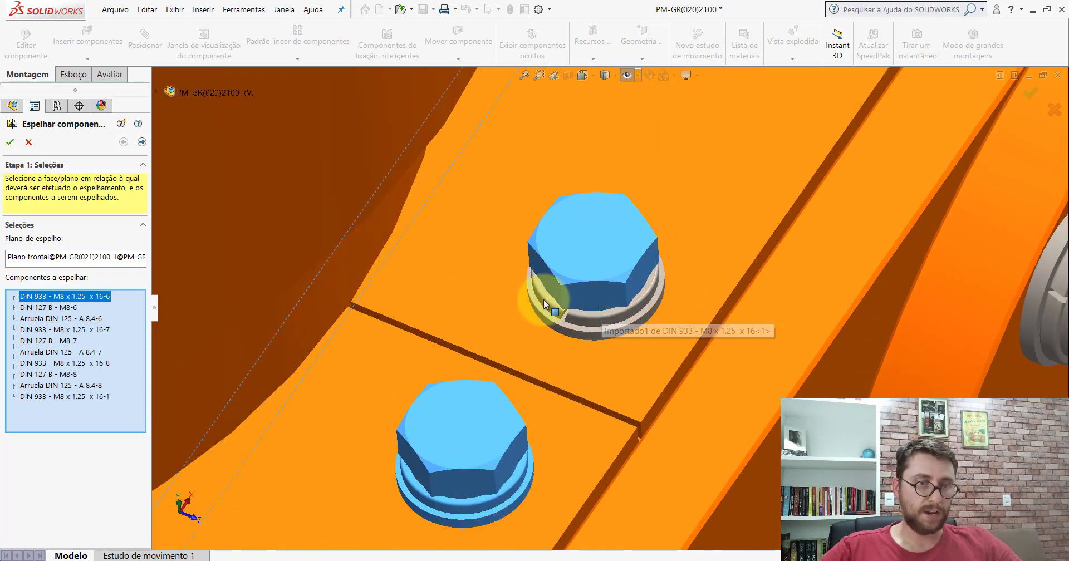
click(543, 316)
click(542, 314)
Add the side bolt and its flat washer, then orbit to check the picked fasteners.
scroll(556, 306, up, 2)
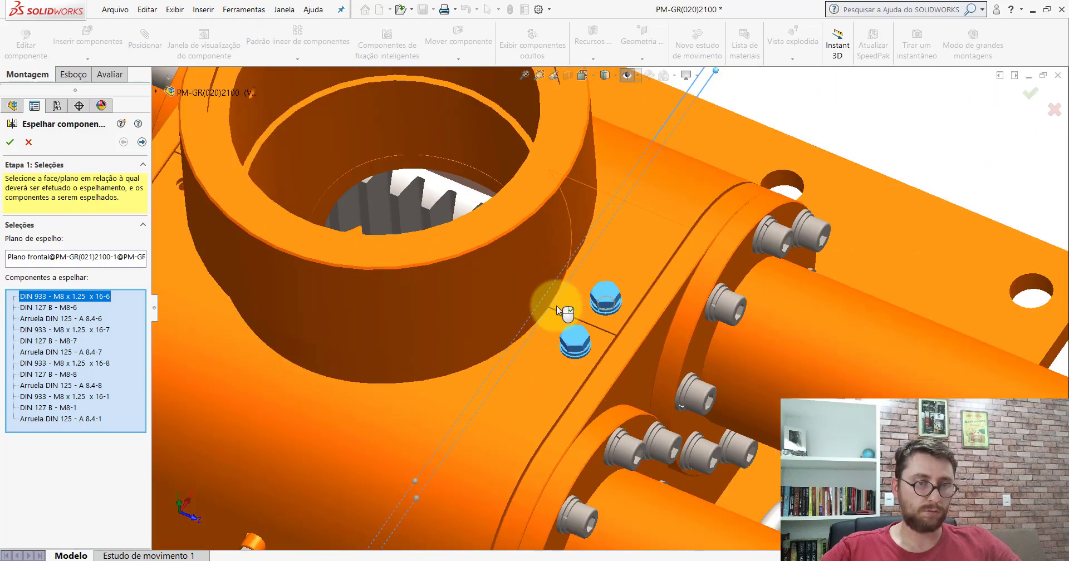
scroll(556, 306, up, 2)
scroll(596, 273, down, 2)
mouse_move(596, 273)
middle_down()
mouse_move(492, 162)
mouse_move(482, 282)
middle_up()
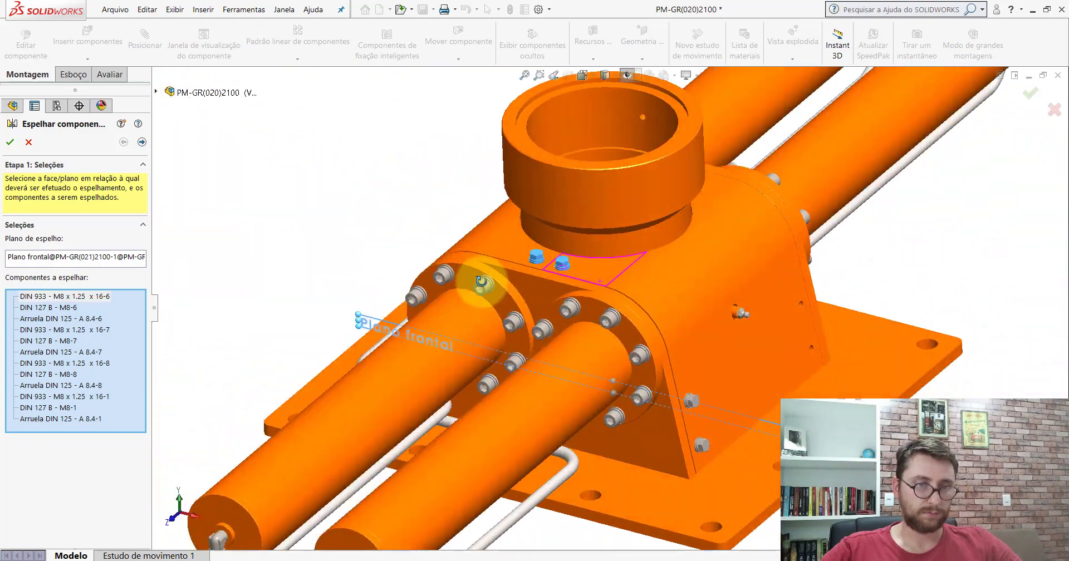
scroll(709, 416, down, 5)
scroll(603, 233, down, 2)
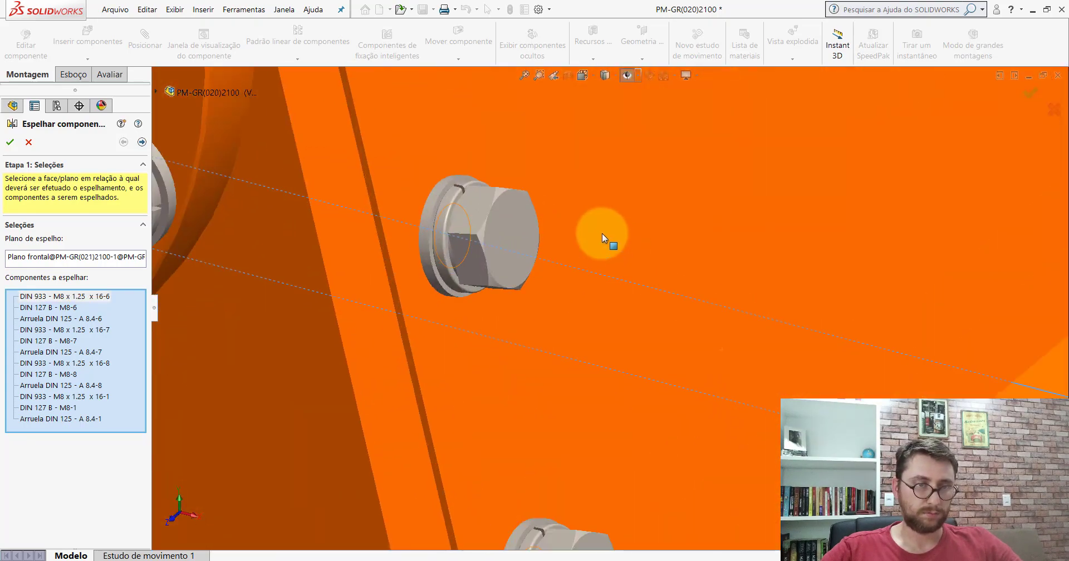
click(438, 195)
scroll(590, 362, up, 3)
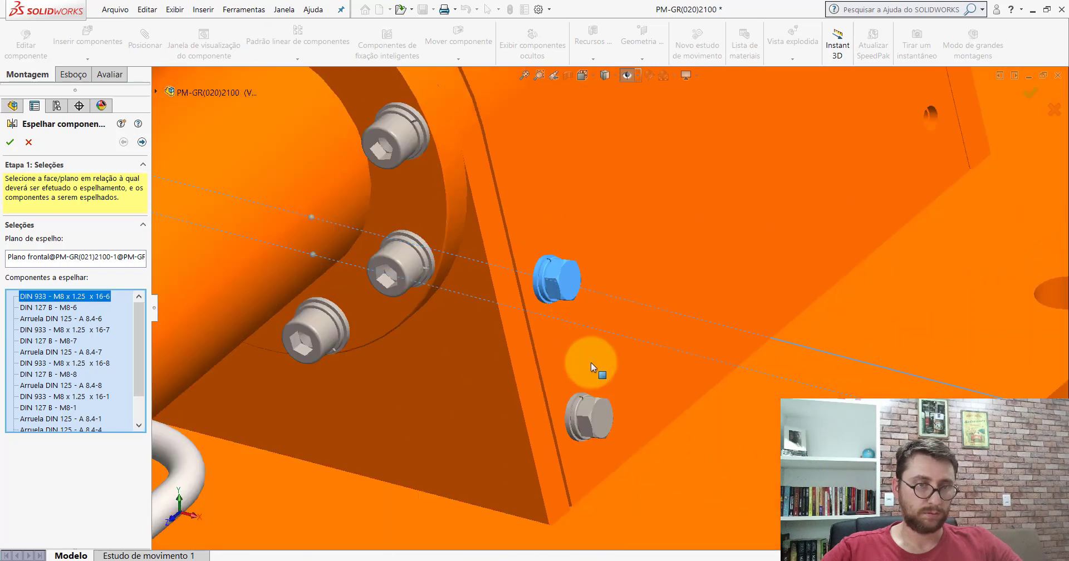
scroll(590, 363, down, 3)
scroll(537, 118, down, 4)
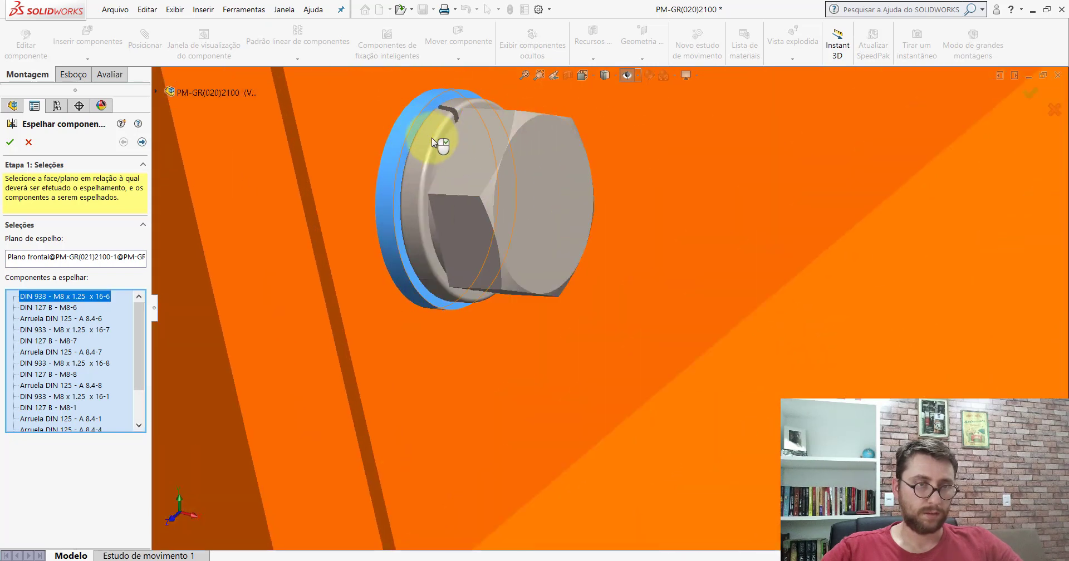
click(530, 184)
scroll(547, 200, up, 3)
scroll(550, 206, up, 2)
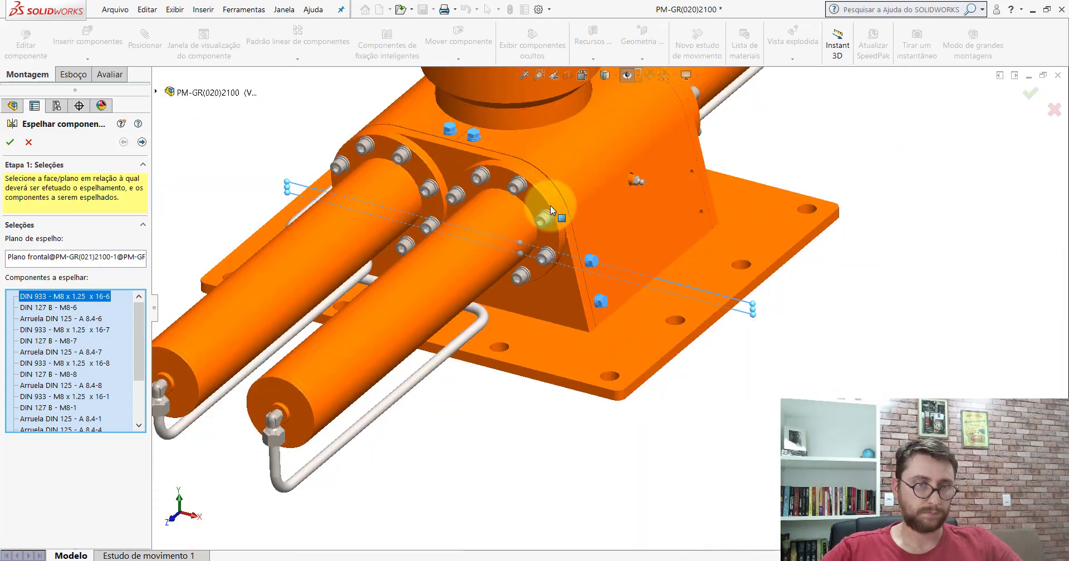
mouse_move(498, 158)
middle_down()
mouse_move(611, 203)
mouse_move(620, 184)
mouse_move(604, 219)
middle_up()
scroll(440, 239, down, 3)
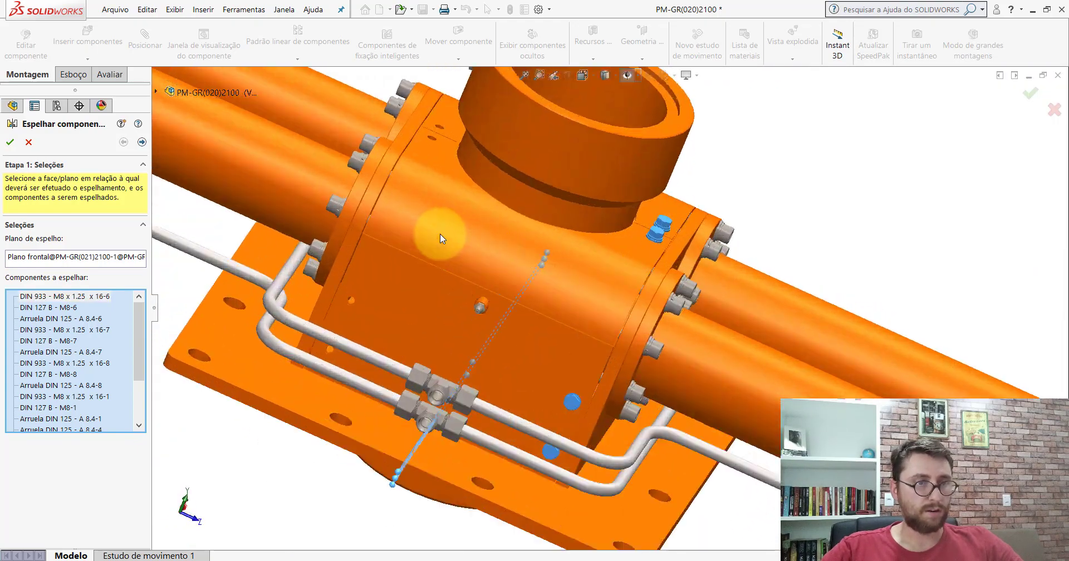
Apply the front-plane mirror and view the whole assembly in Isometric.
click(9, 142)
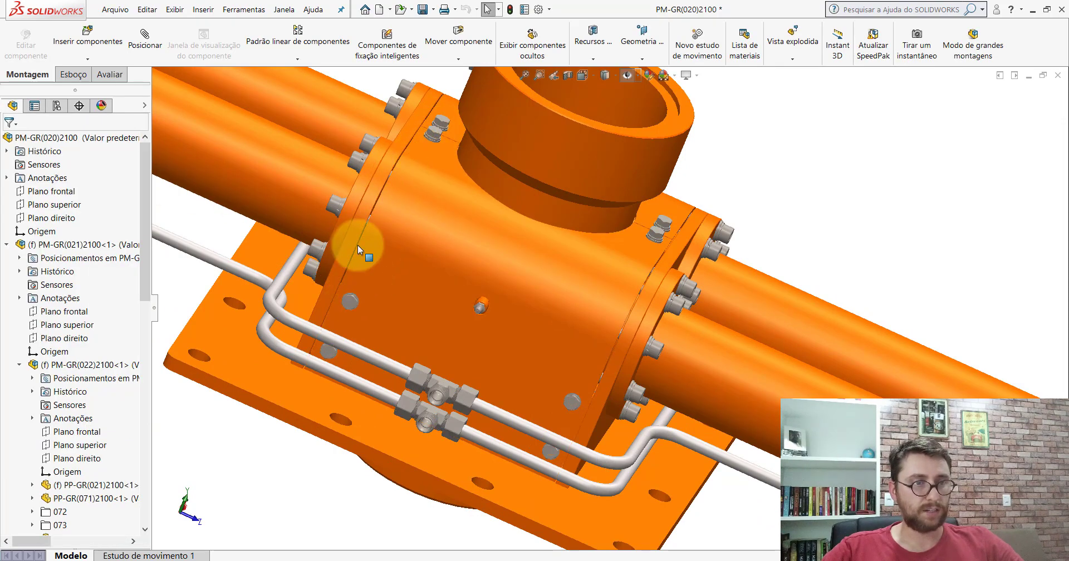
key(ctrl+shift+z)
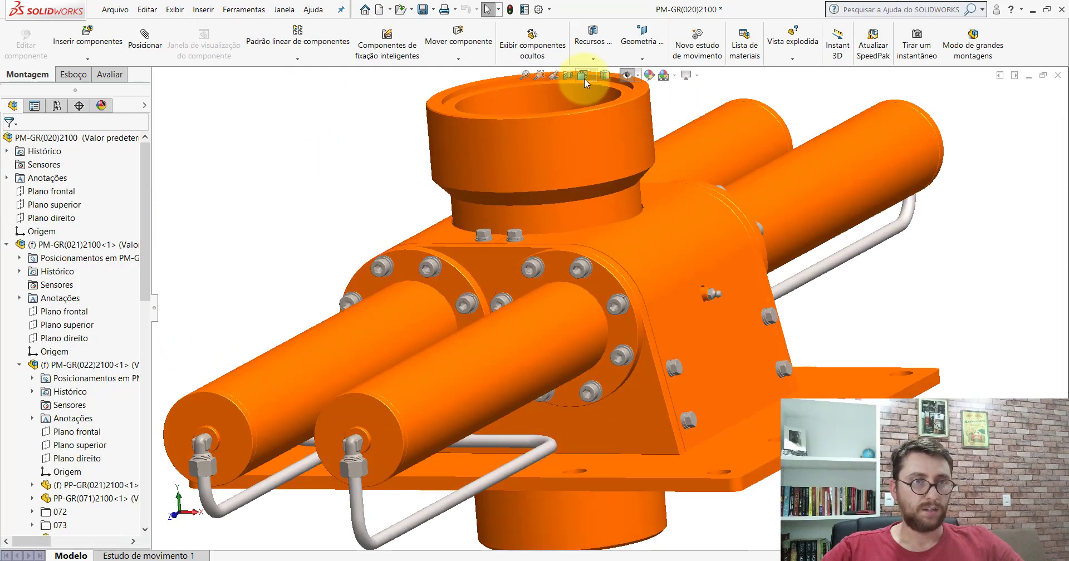
click(584, 78)
click(628, 90)
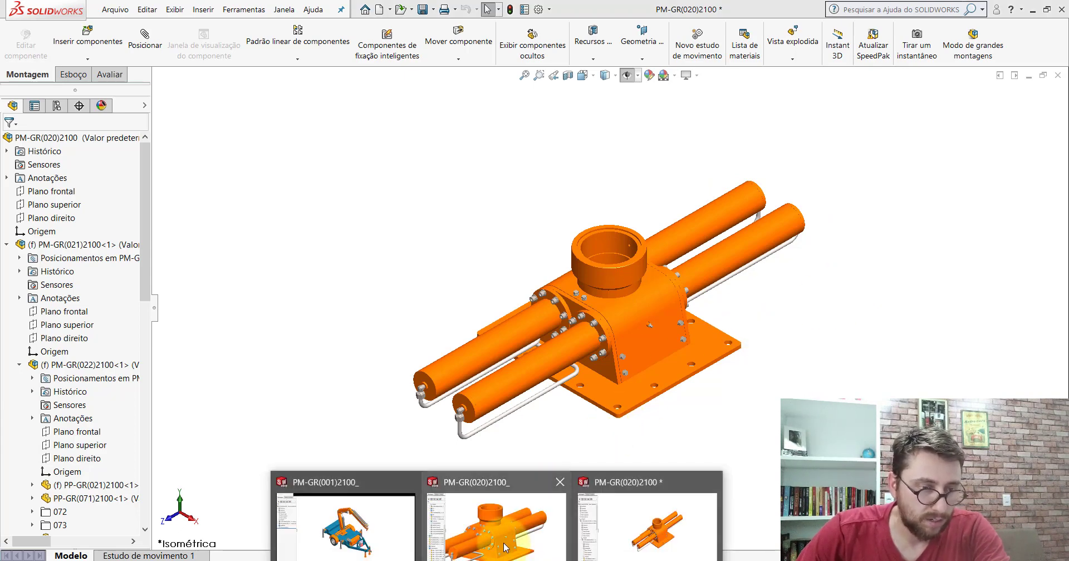
Compare against PM-GR(020)2100_'s Fixadores and Componentes folders, then return to PM-GR(020)2100.
click(496, 518)
click(7, 312)
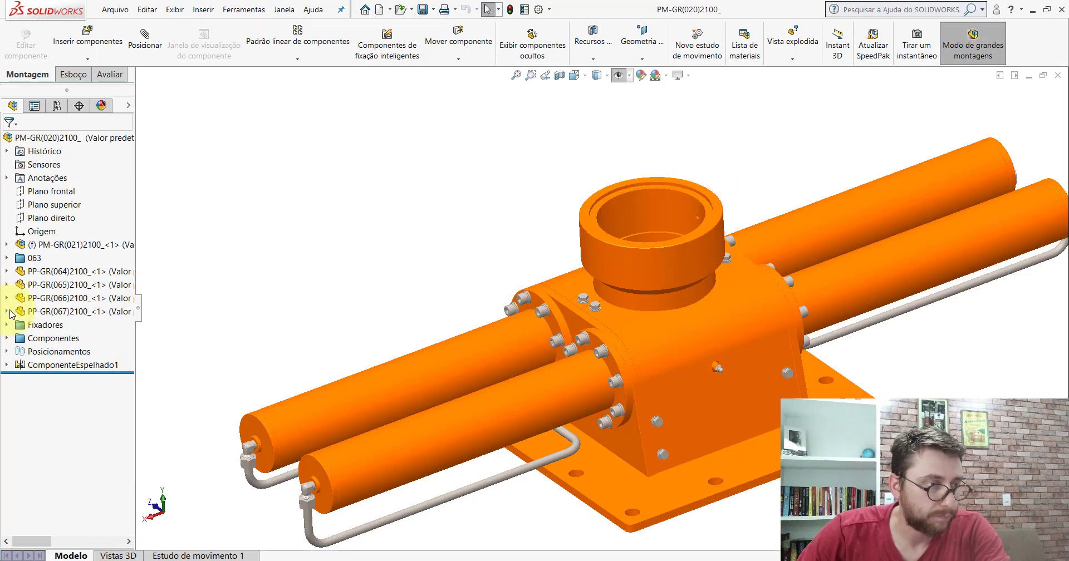
click(53, 328)
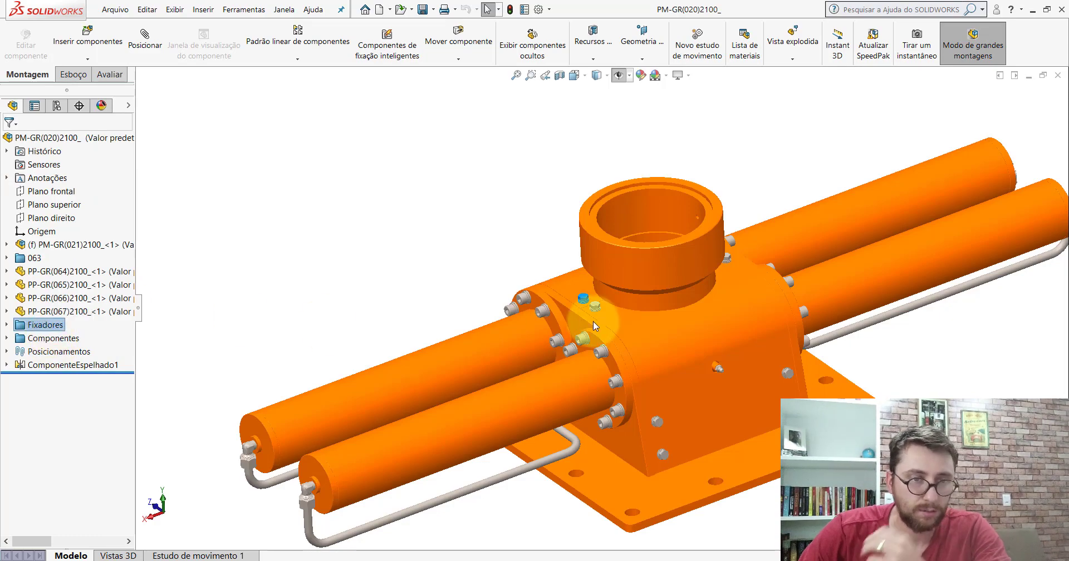
mouse_move(633, 311)
middle_down()
mouse_move(676, 261)
mouse_move(752, 303)
mouse_move(739, 381)
mouse_move(761, 365)
mouse_move(721, 334)
mouse_move(529, 313)
mouse_move(555, 381)
mouse_move(616, 396)
mouse_move(711, 365)
mouse_move(735, 341)
middle_up()
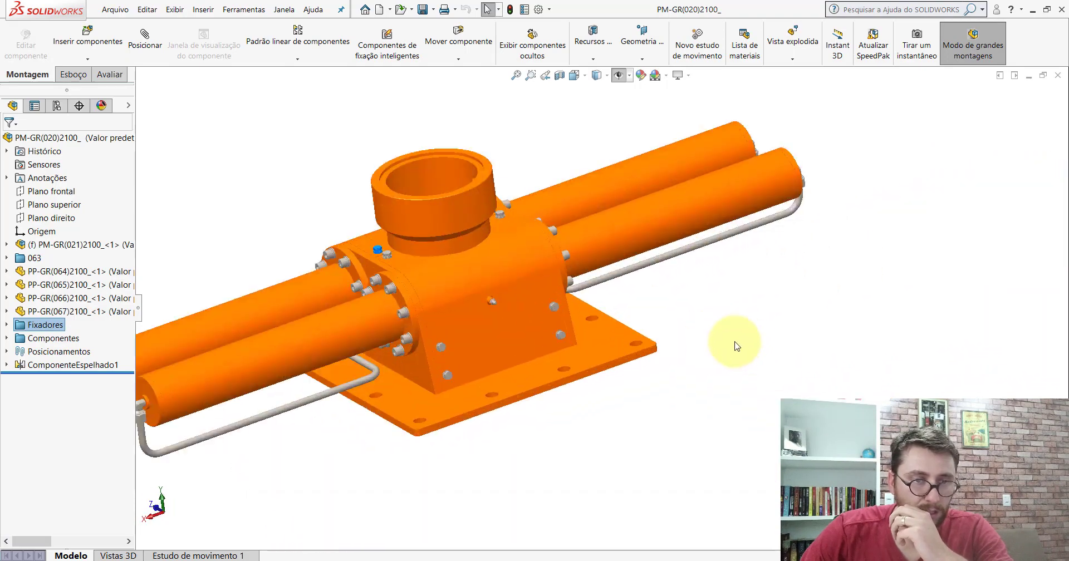
click(65, 338)
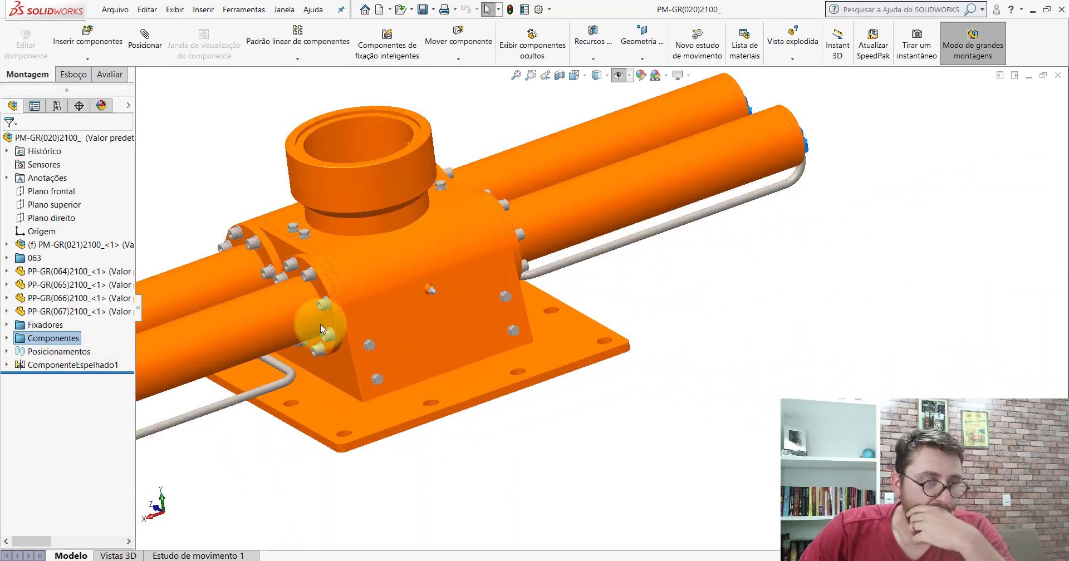
mouse_move(425, 279)
middle_down()
mouse_move(310, 136)
mouse_move(418, 239)
mouse_move(550, 337)
mouse_move(437, 191)
mouse_move(420, 206)
mouse_move(568, 329)
mouse_move(508, 314)
mouse_move(544, 363)
middle_up()
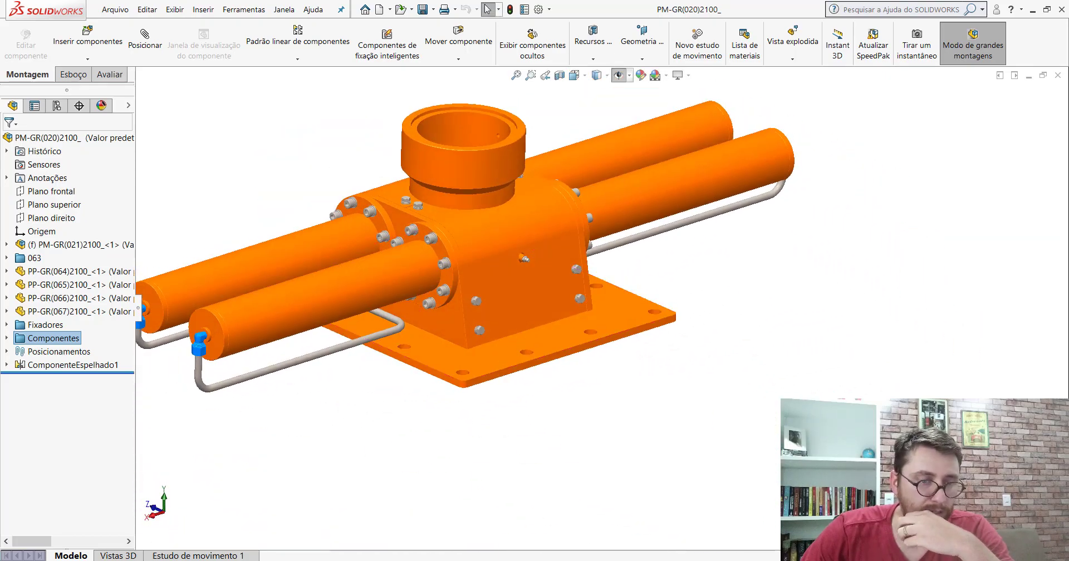
click(635, 543)
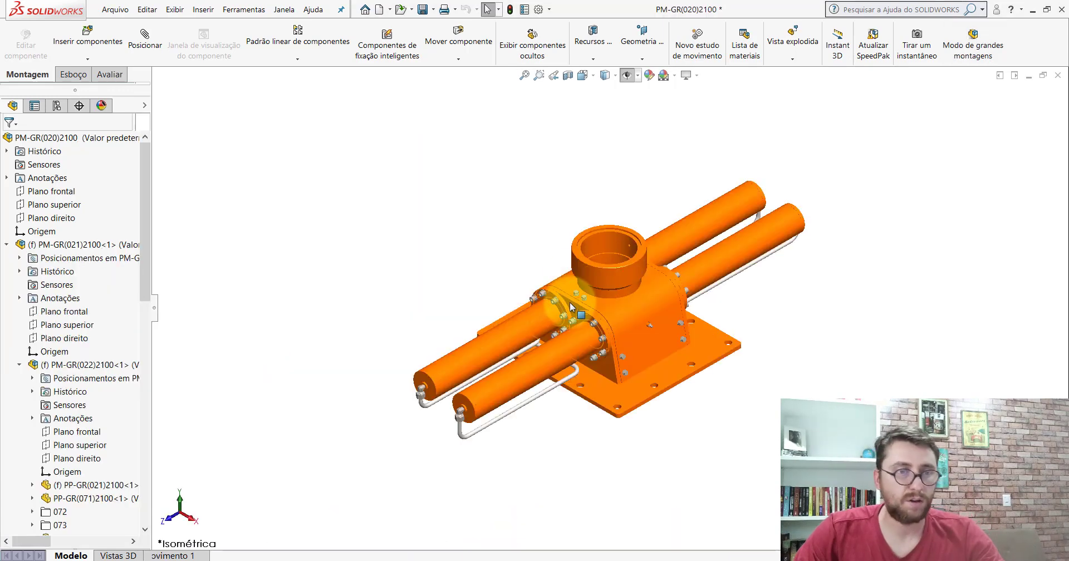
Switch to Isometric view and save the PM-GR(020)2100 assembly.
click(586, 81)
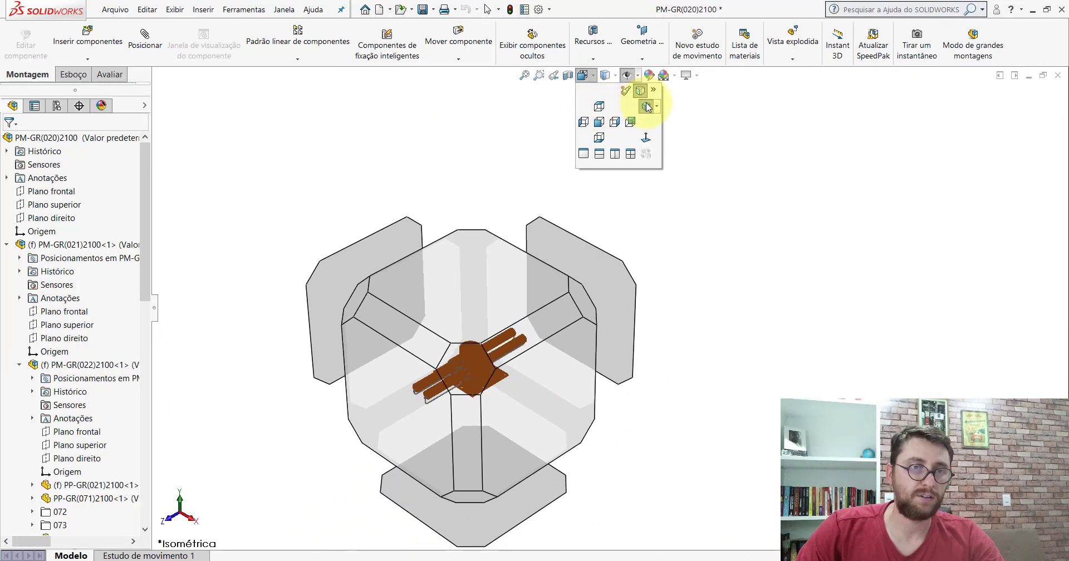
click(642, 101)
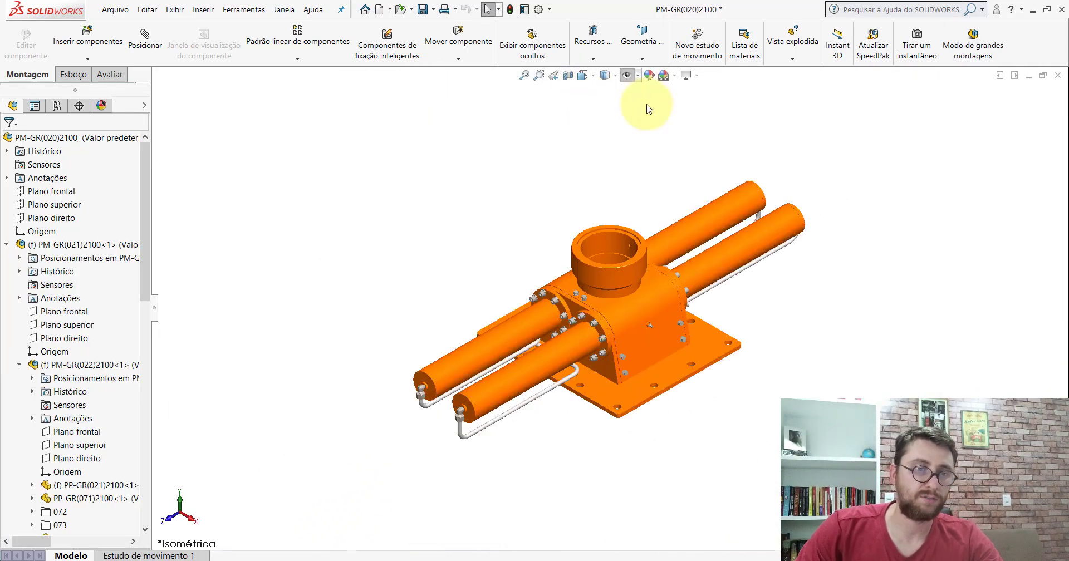
click(422, 9)
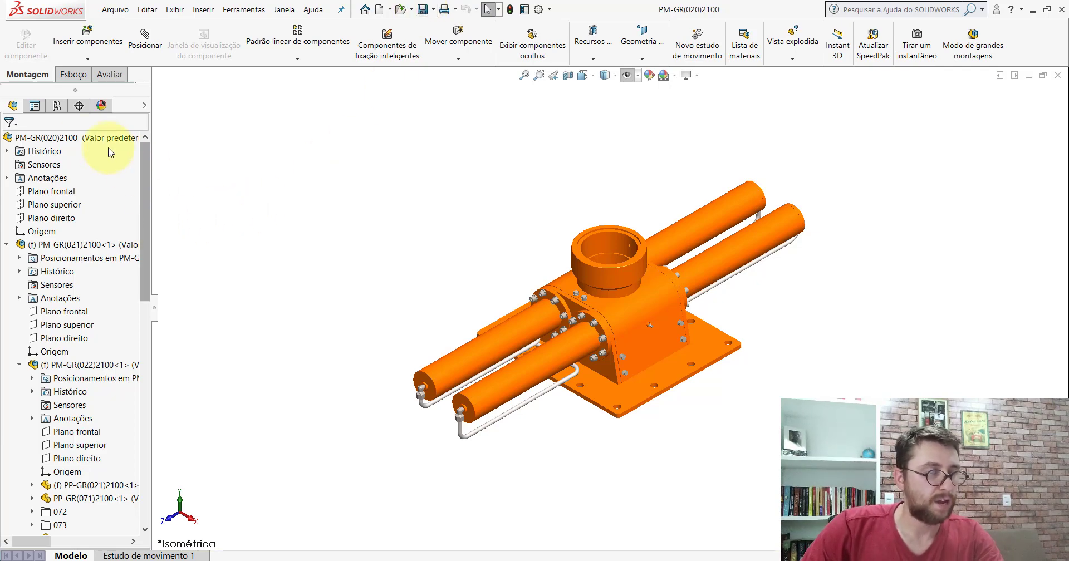
Collapse all design tree branches with Recolher ítens to show only top-level components.
right_click(43, 138)
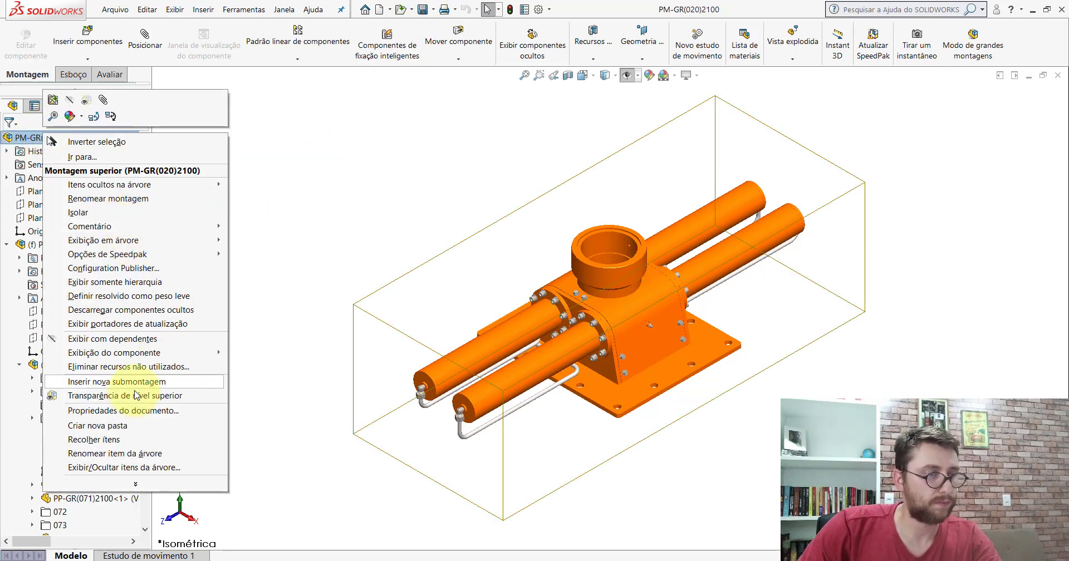
click(94, 439)
click(258, 230)
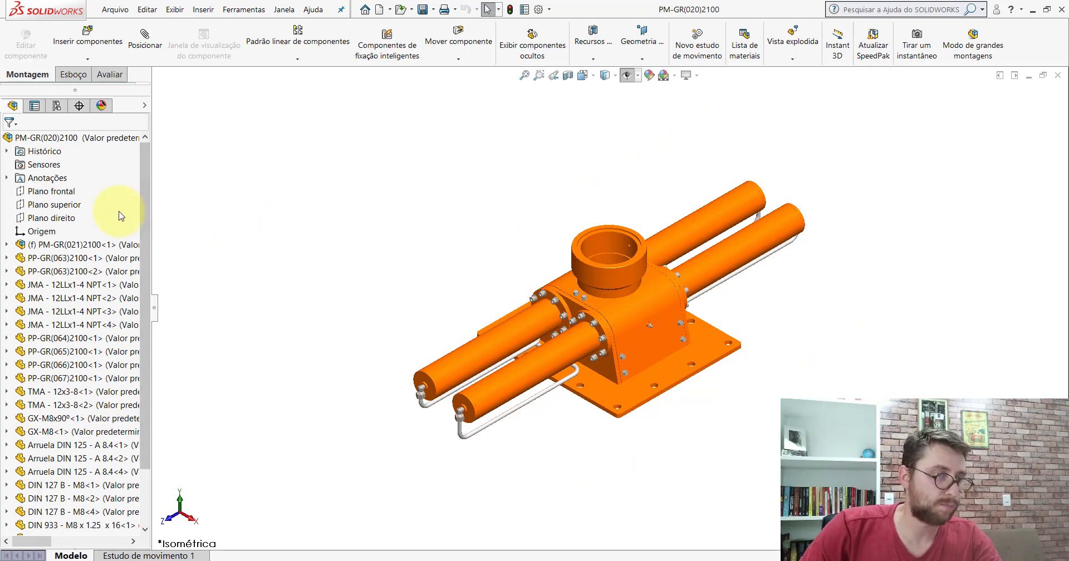
drag(144, 204, 145, 229)
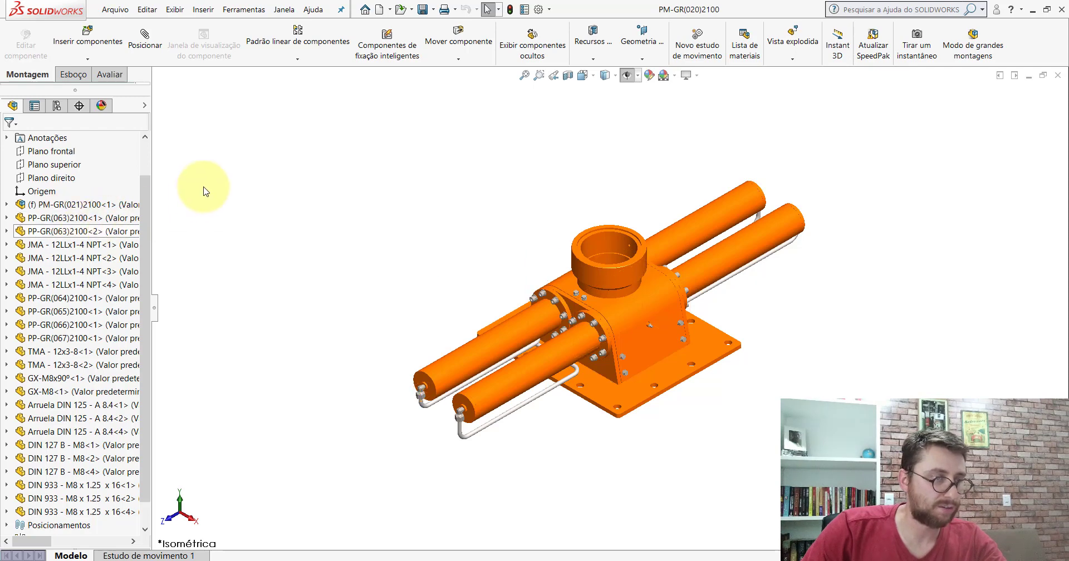
click(49, 218)
Put the two PP-GR(063)2100 housing parts into a new folder named 063.
ctrl+click(51, 231)
right_click(51, 237)
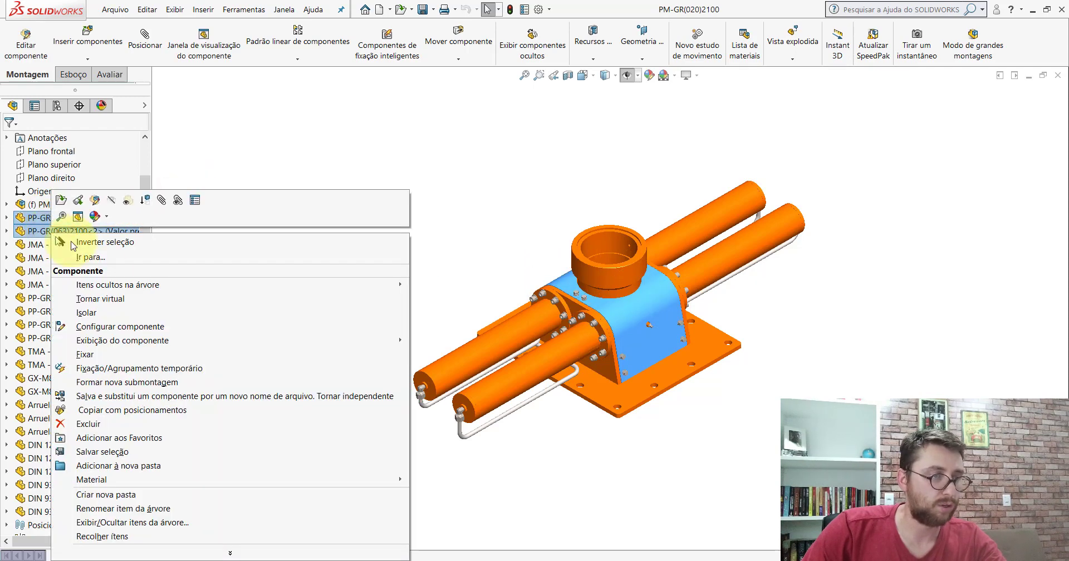
click(138, 468)
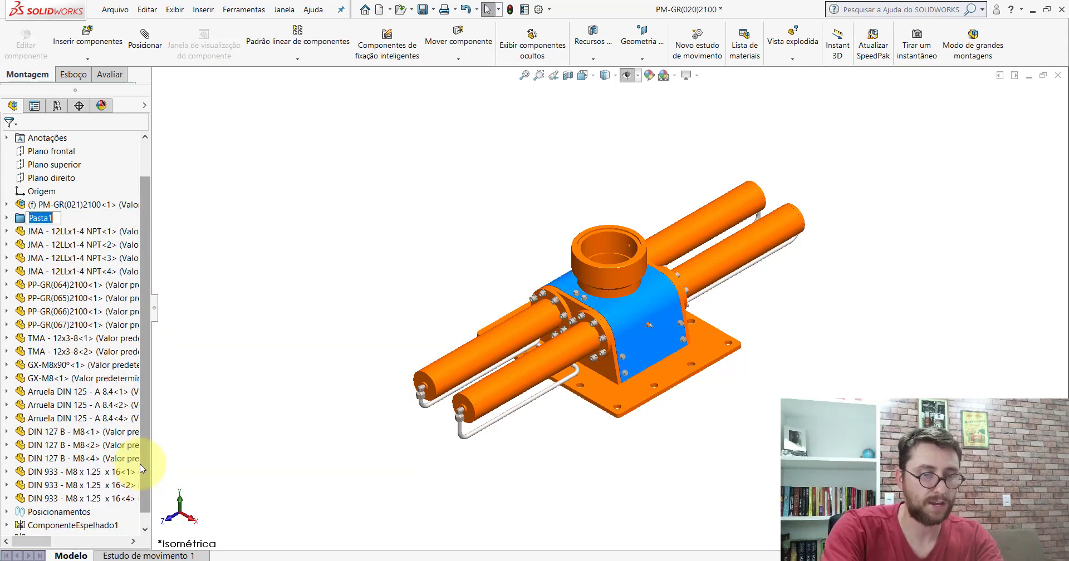
text(063)
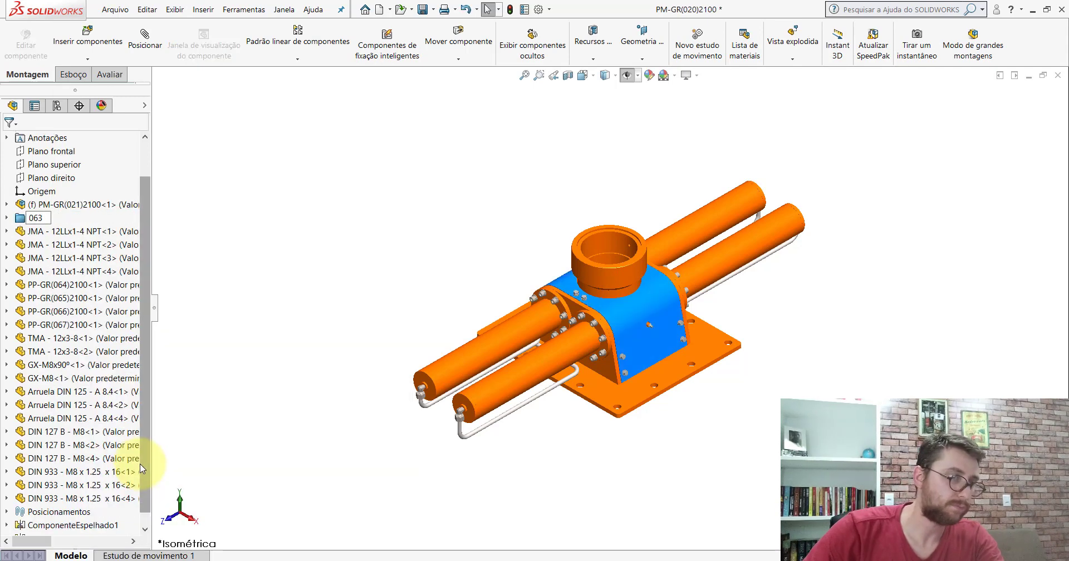
click(398, 186)
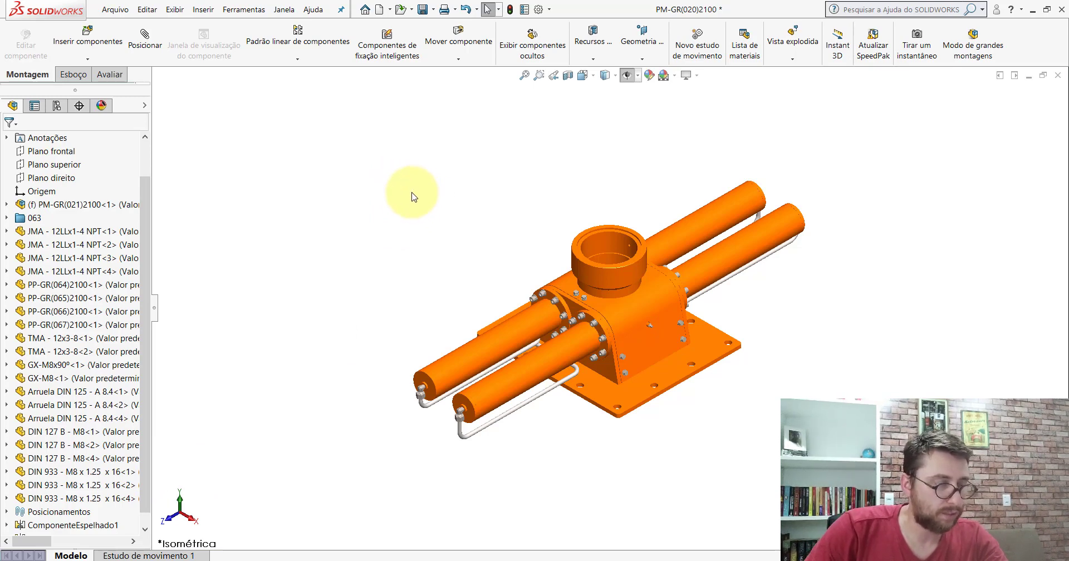
Group JMA<1>–<4> and TMA<1>–<2> into a new folder, naming it Componentes.
click(56, 232)
ctrl+click(57, 245)
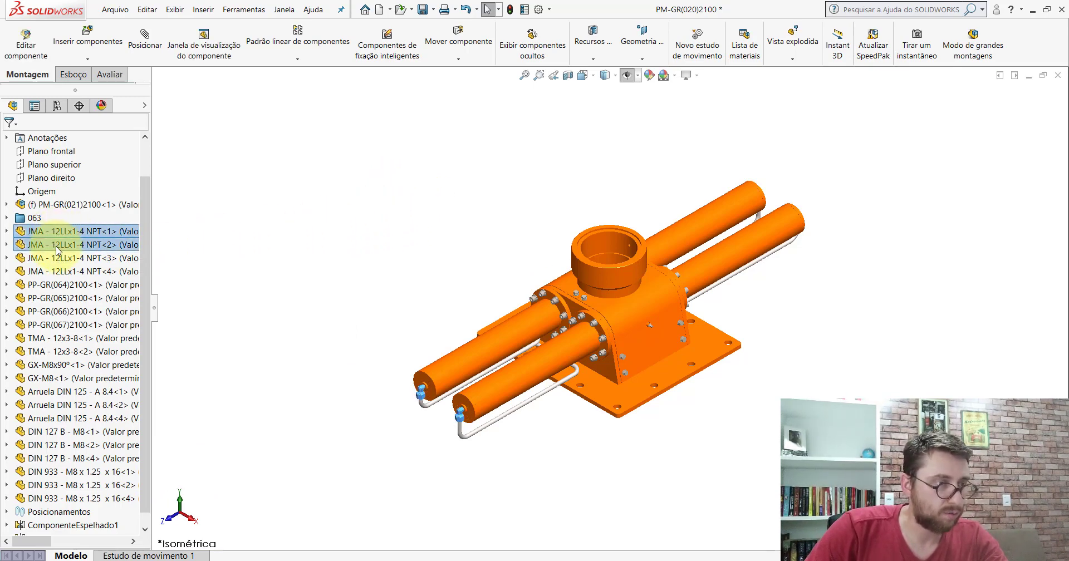
shift+click(57, 272)
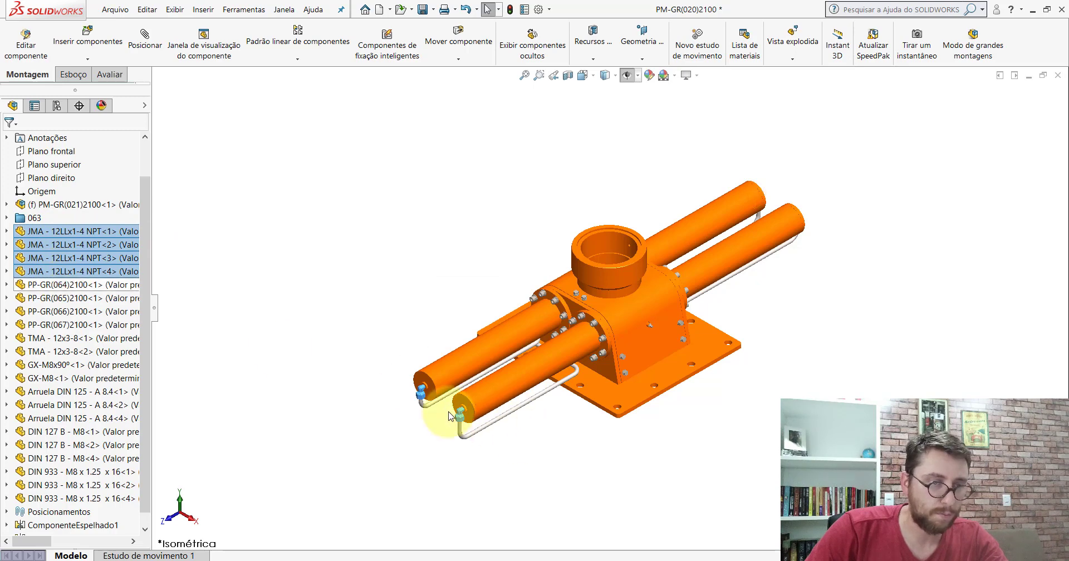
ctrl+click(68, 341)
ctrl+click(54, 357)
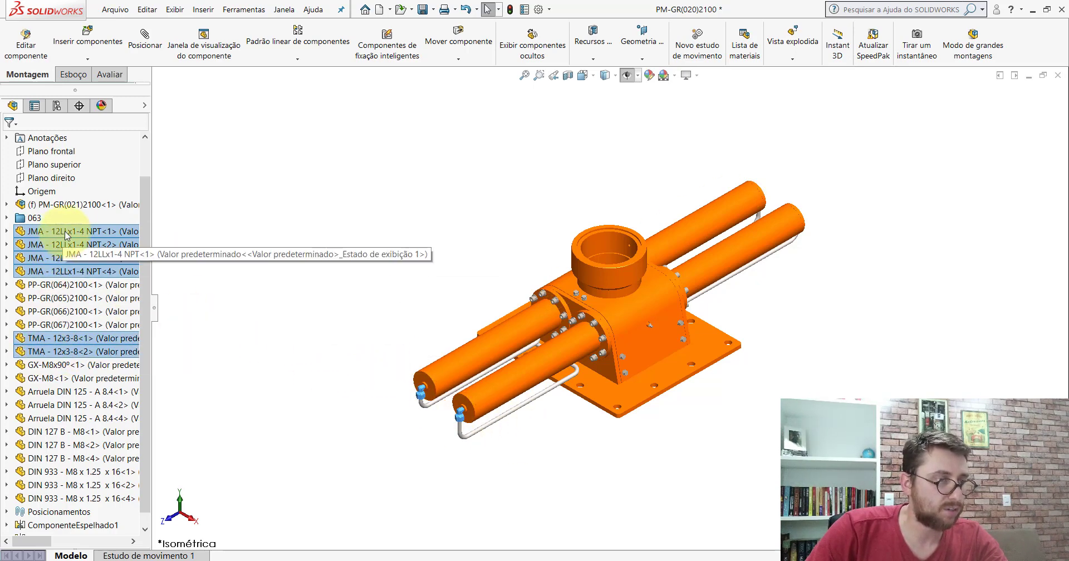
right_click(55, 353)
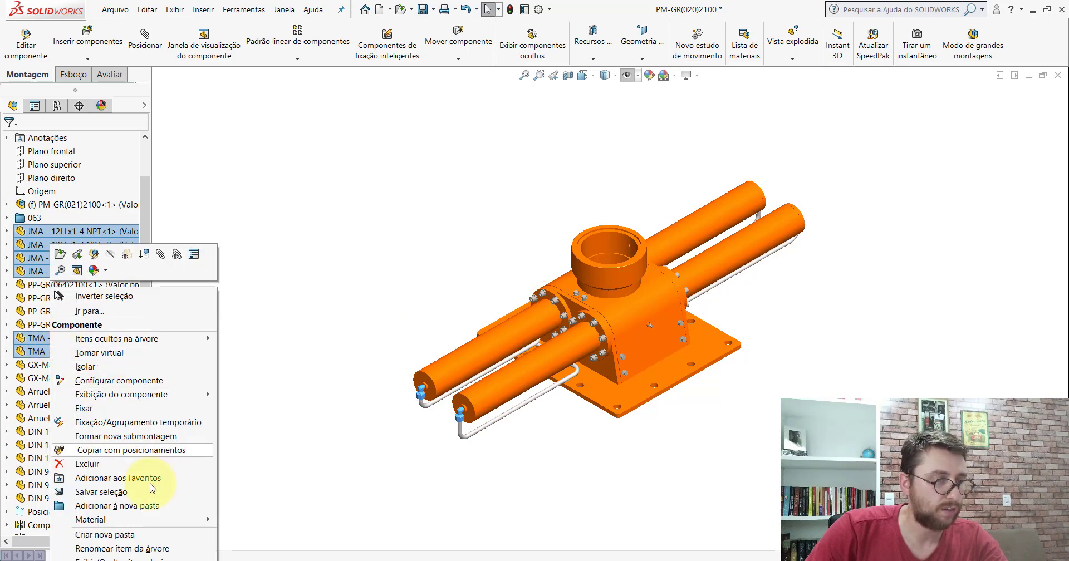
click(148, 506)
text(Compo)
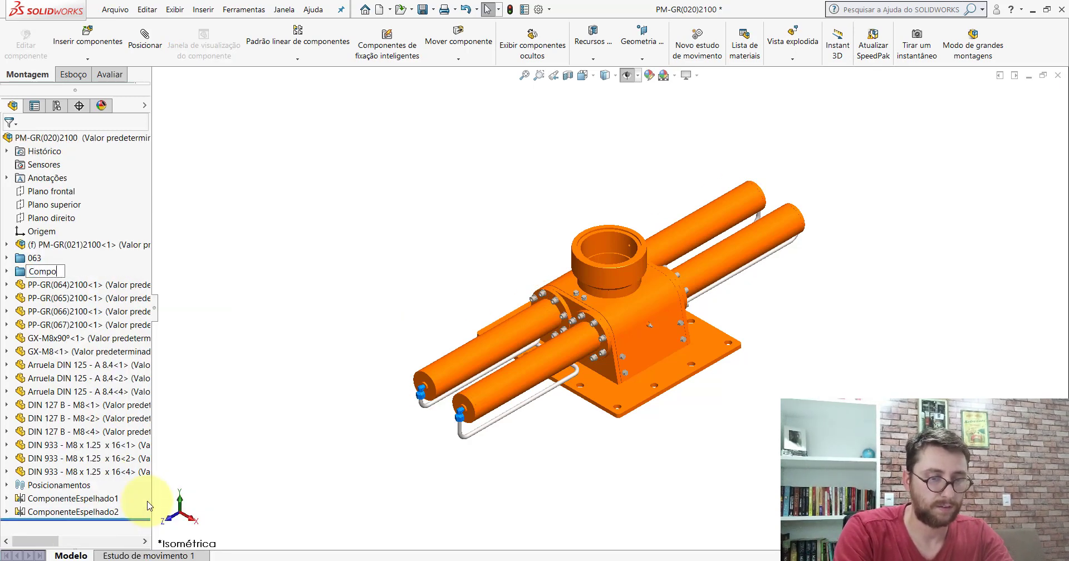
text(nentes)
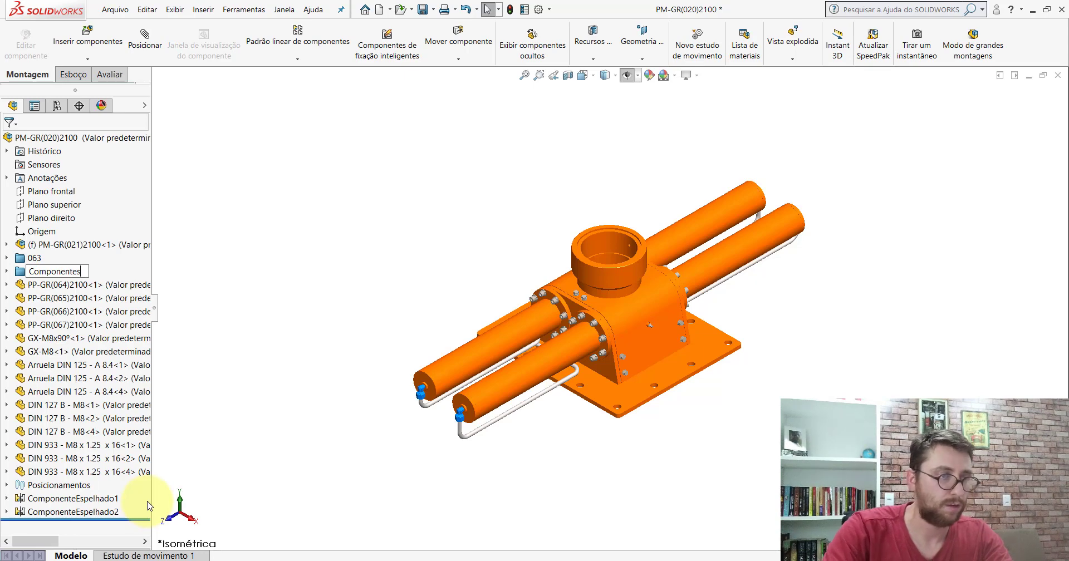
Finish naming Componentes and move the GX-M8x90° and GX-M8 fittings into it.
click(344, 156)
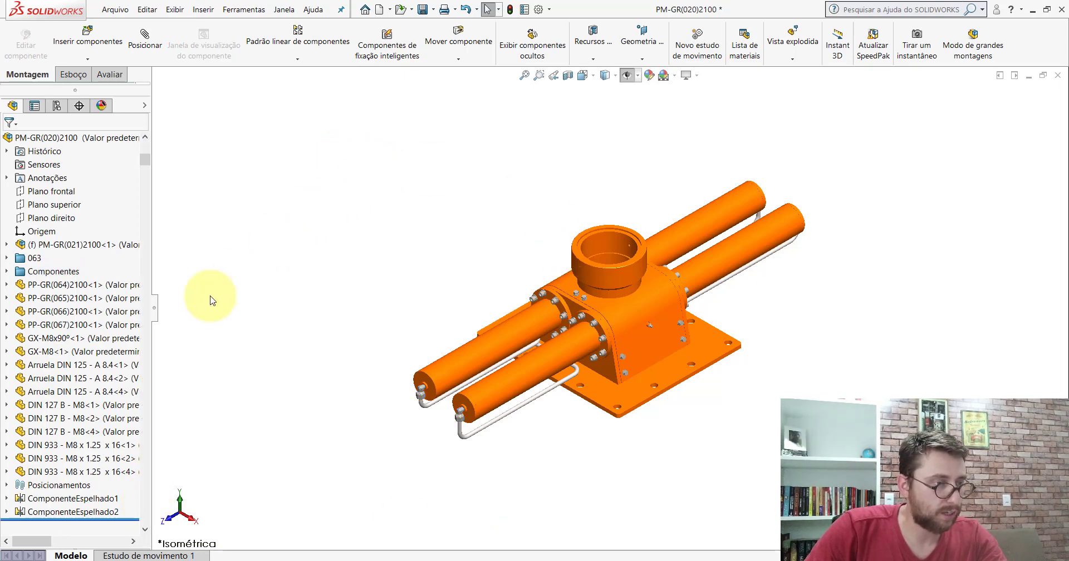
click(59, 338)
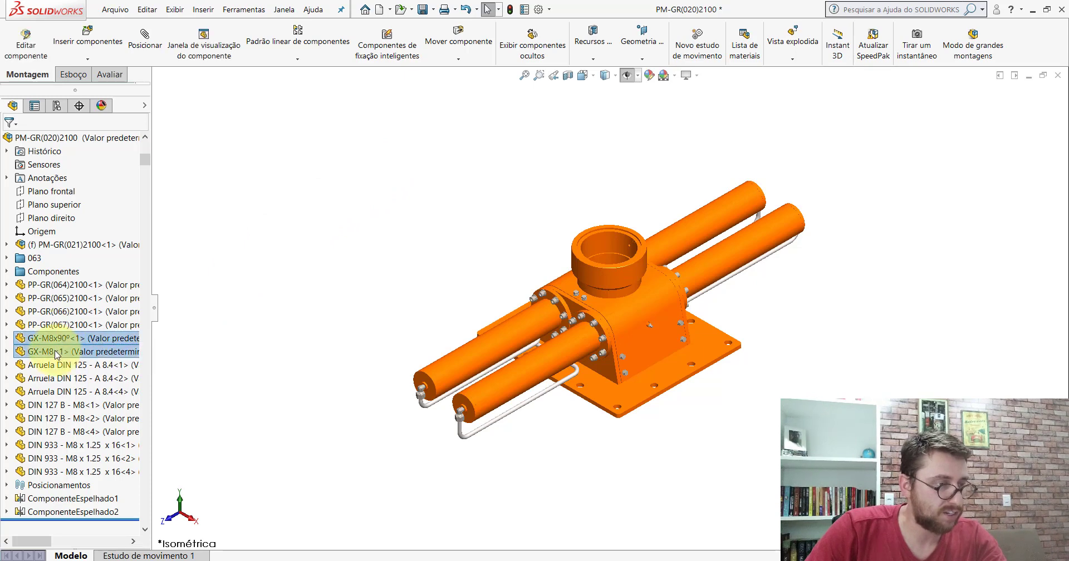
ctrl+click(58, 352)
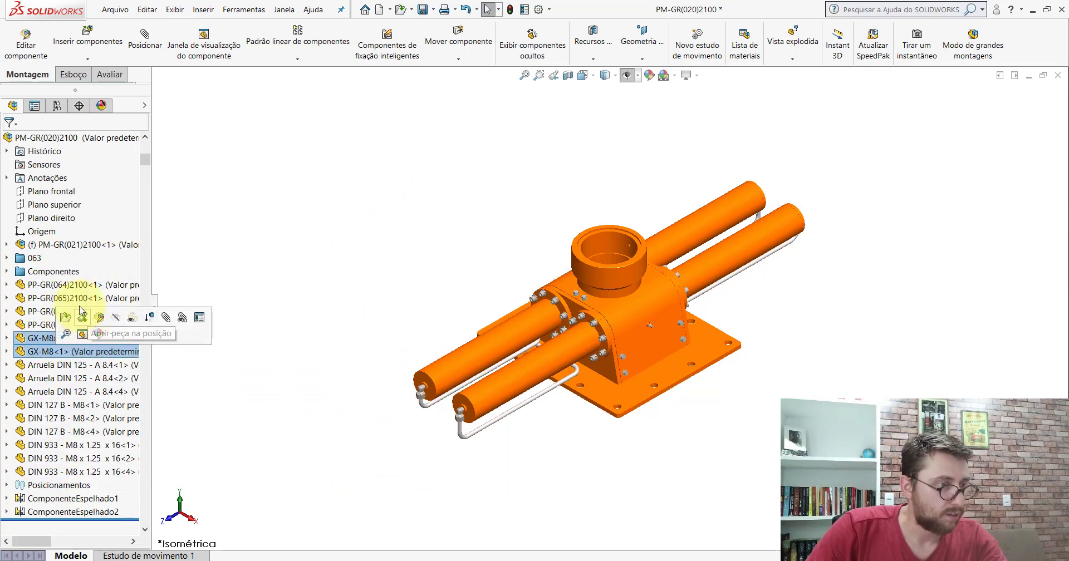
drag(55, 354, 50, 272)
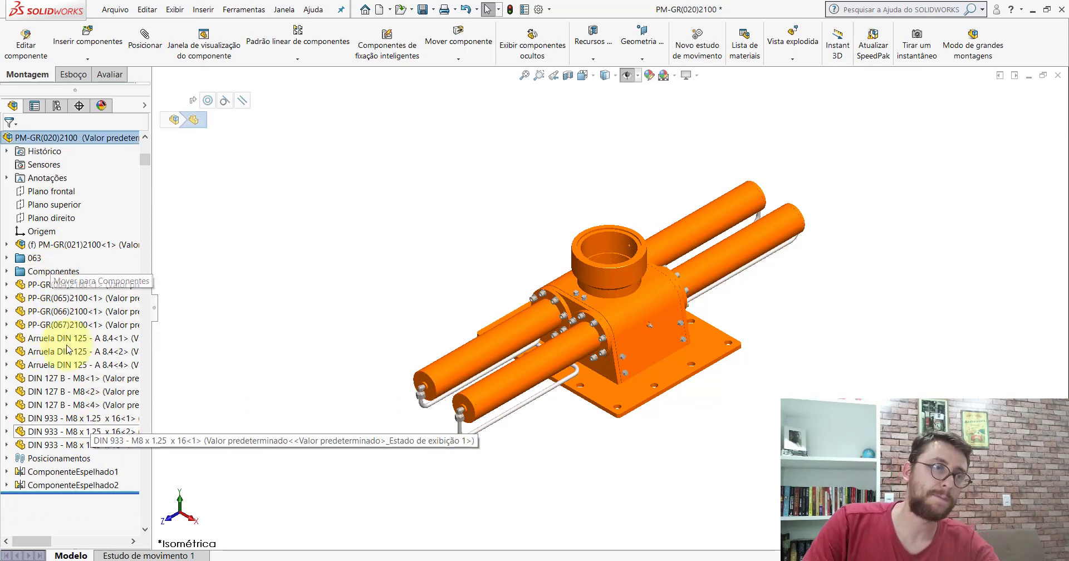
click(244, 226)
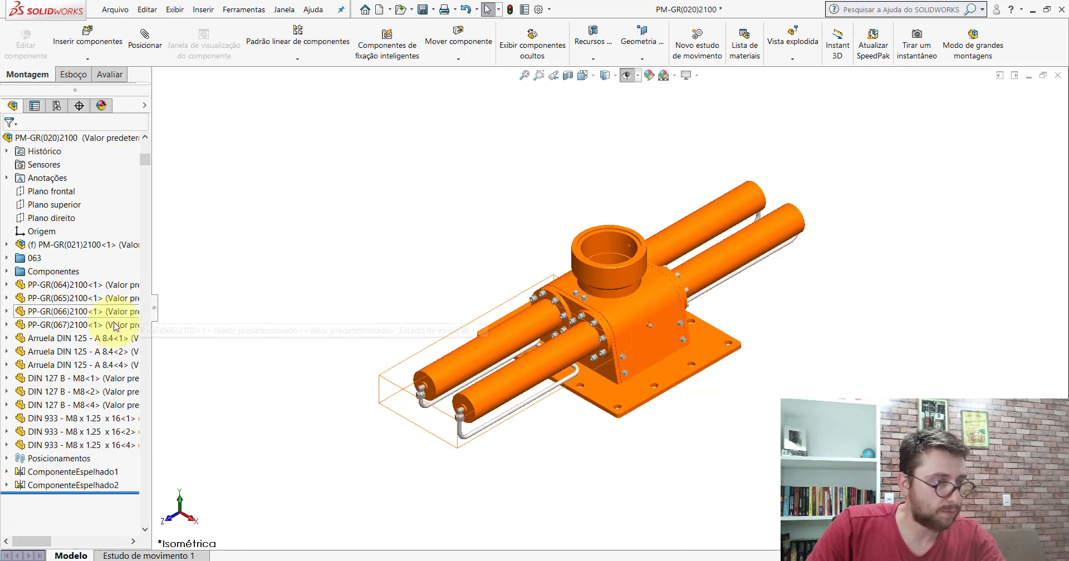
Put the Arruela DIN 125, DIN 127 B and DIN 933 fasteners into a new folder.
click(55, 338)
shift+click(56, 364)
shift+click(56, 378)
shift+click(55, 392)
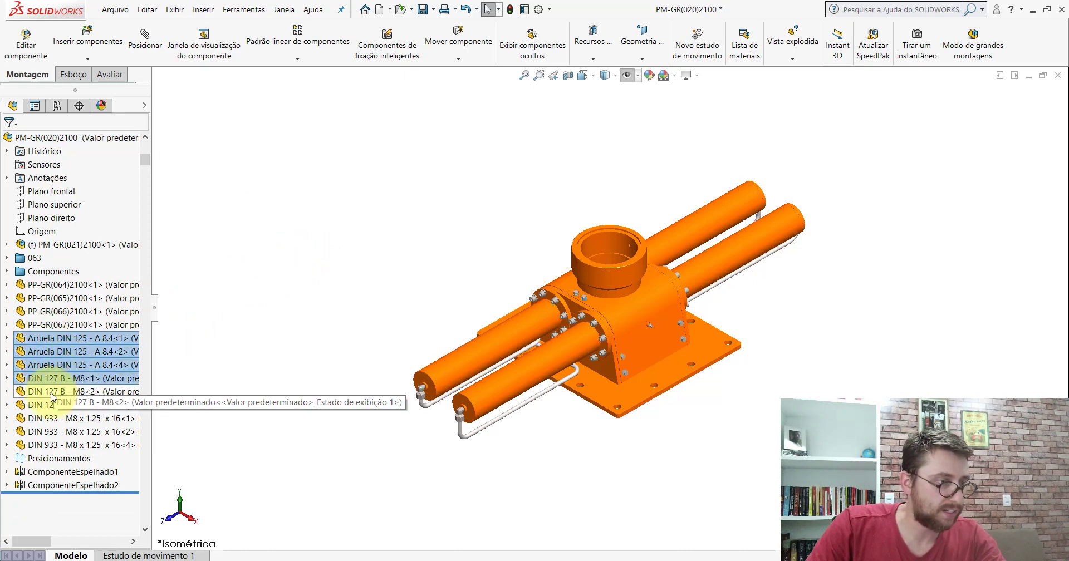
shift+click(53, 405)
shift+click(52, 418)
shift+click(51, 432)
shift+click(51, 445)
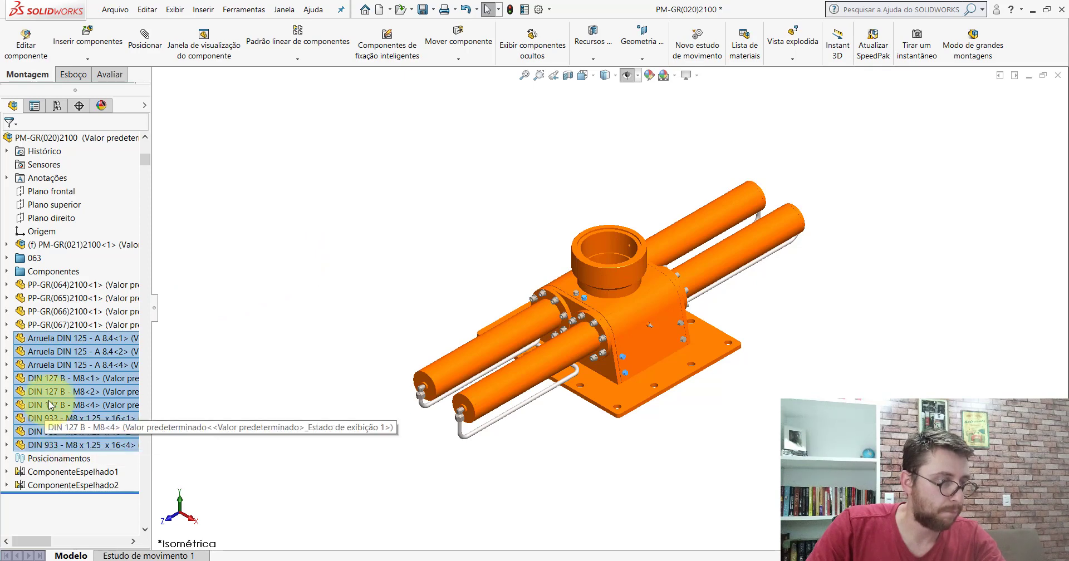
right_click(51, 446)
click(143, 506)
text(Fixadores)
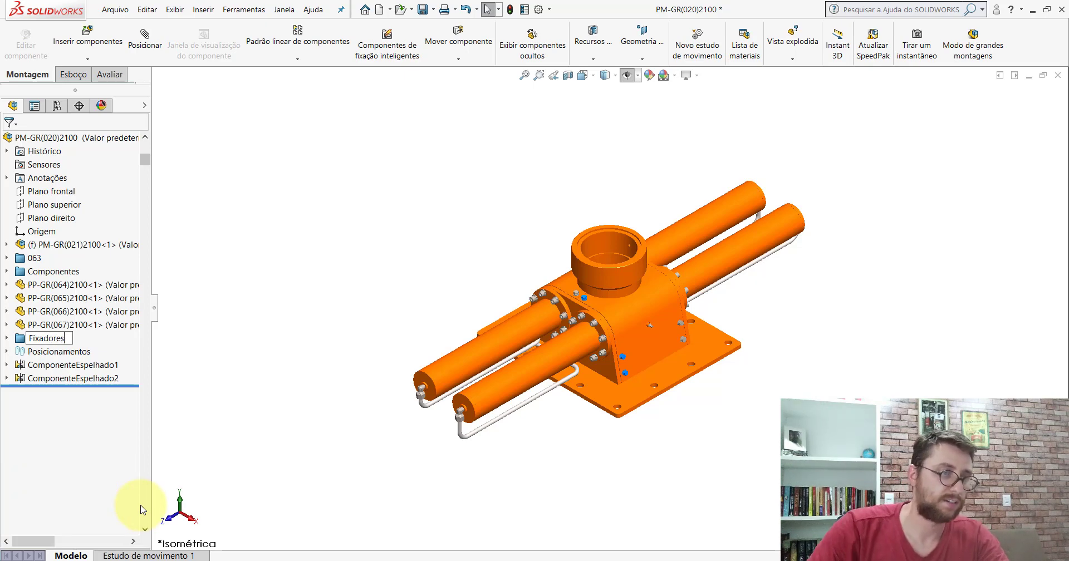
Name the new folder Fixadores and place it just below Componentes.
click(330, 239)
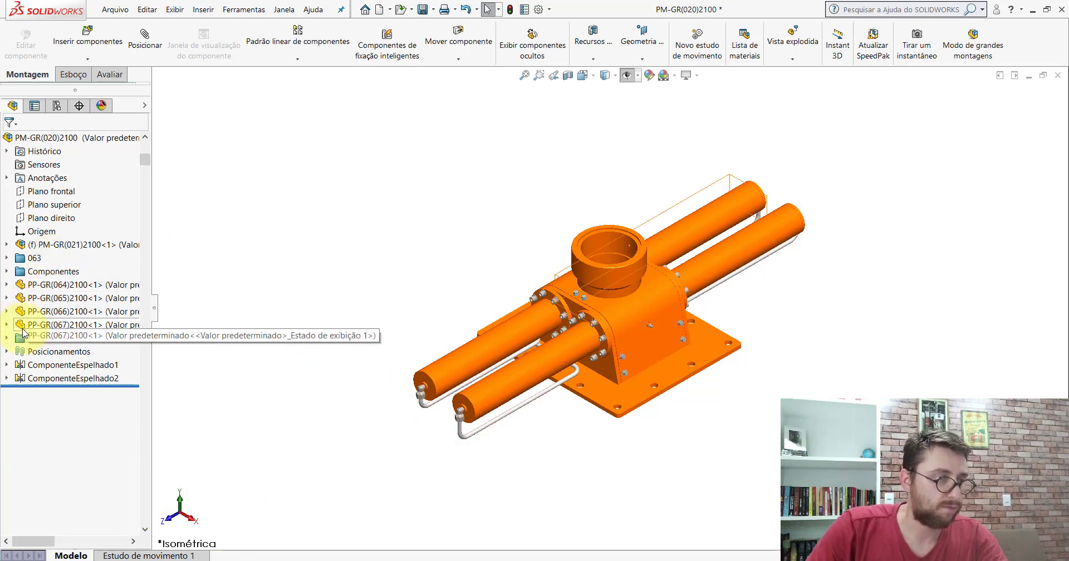
drag(23, 334, 29, 272)
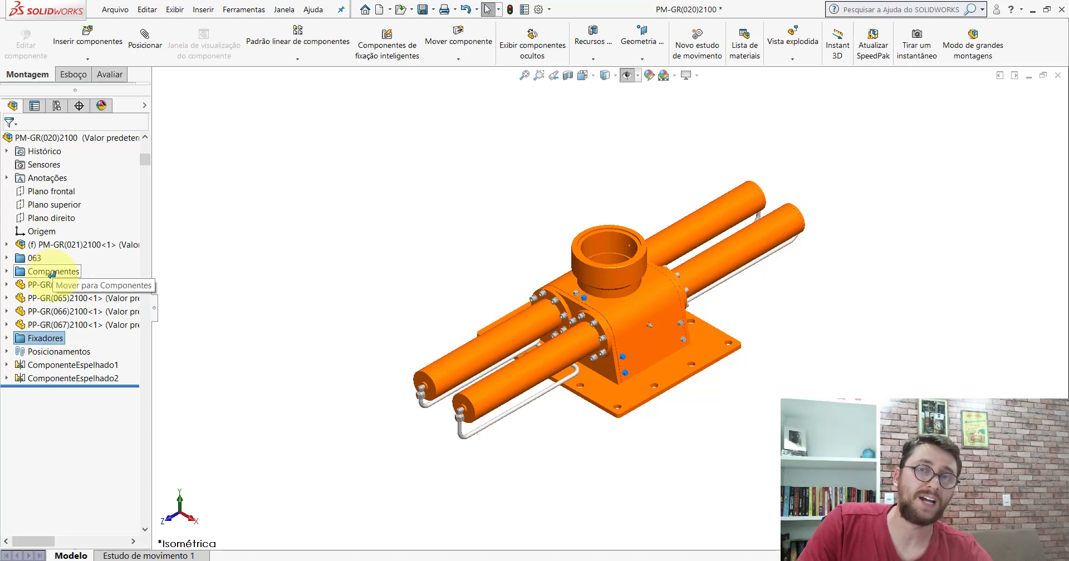
drag(42, 273, 32, 271)
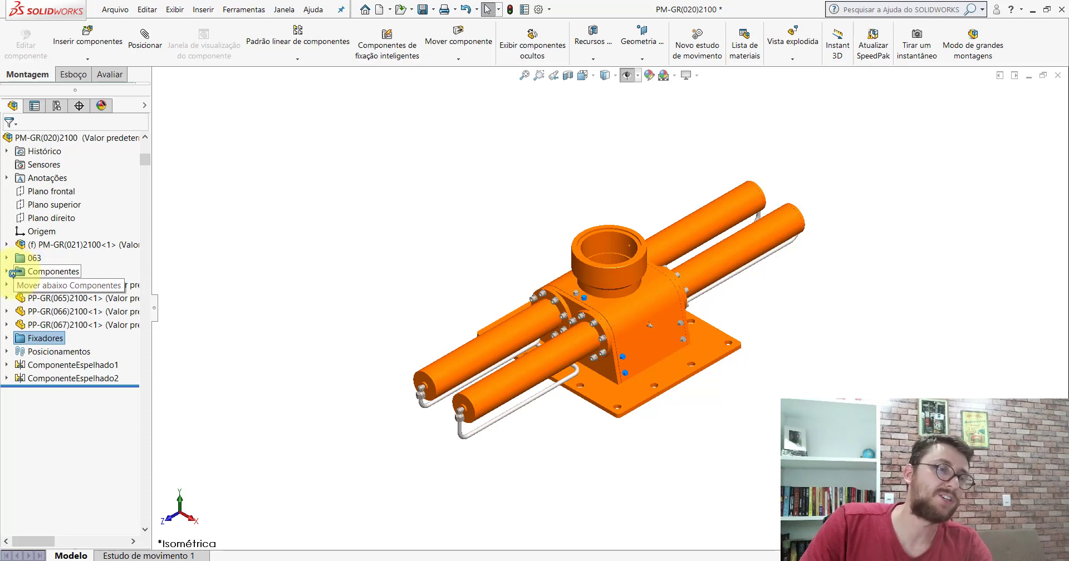
drag(12, 273, 11, 273)
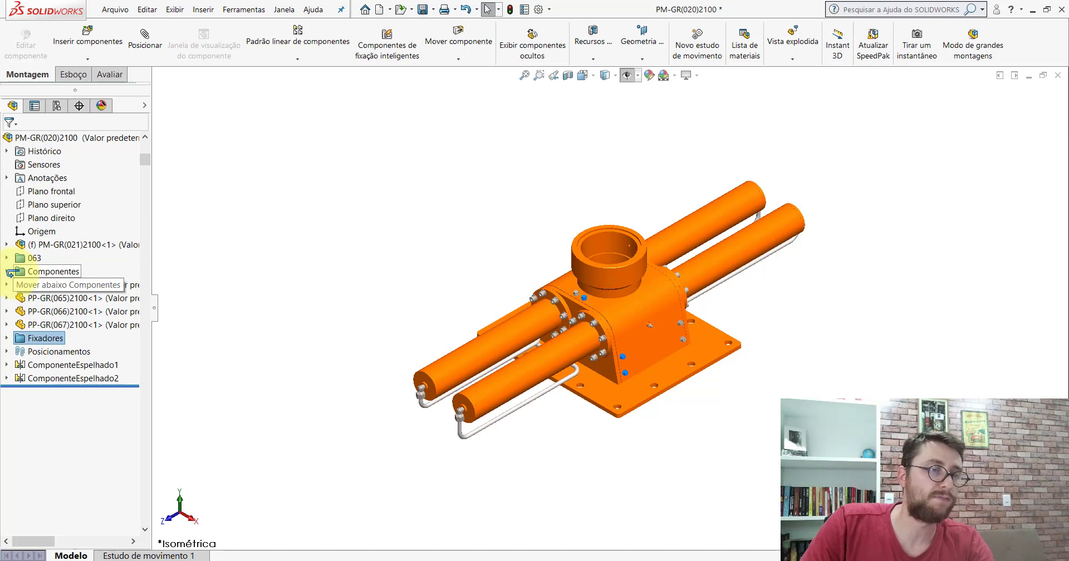
drag(10, 273, 248, 254)
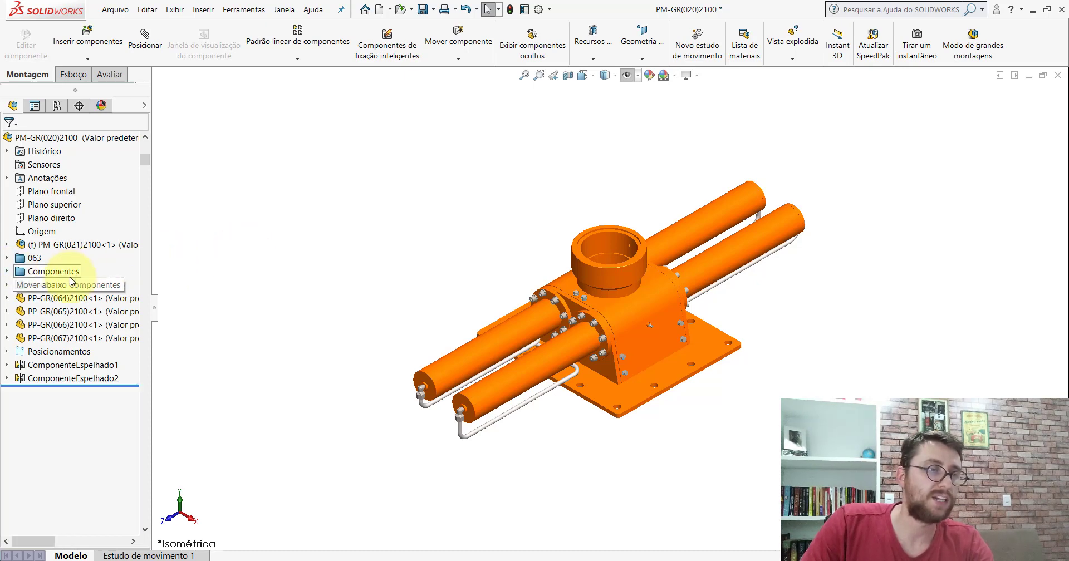
click(216, 262)
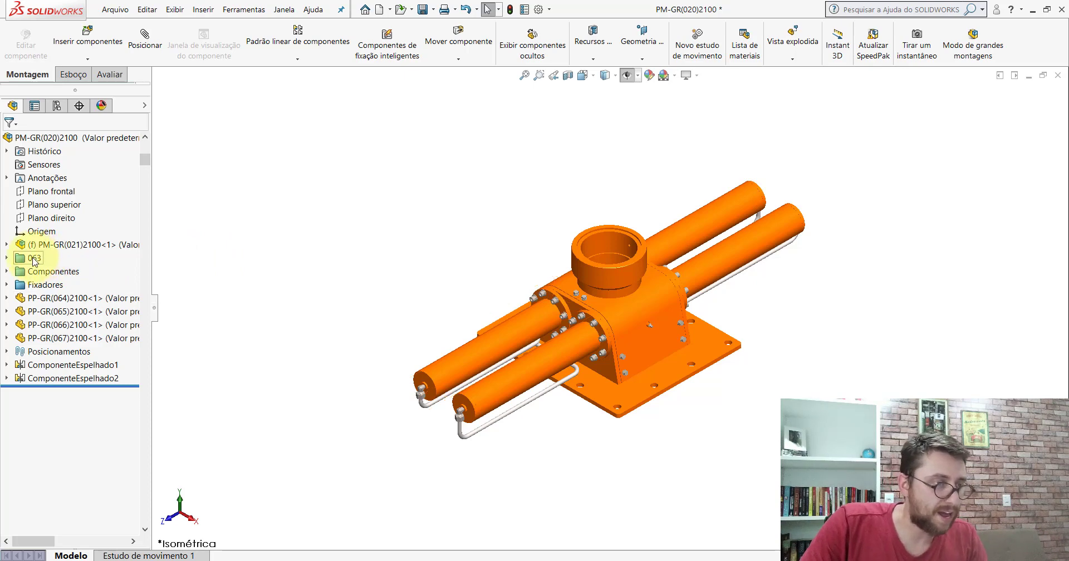
Move the Componentes and Fixadores folders below PP-GR(067)2100<1>.
drag(23, 273, 25, 340)
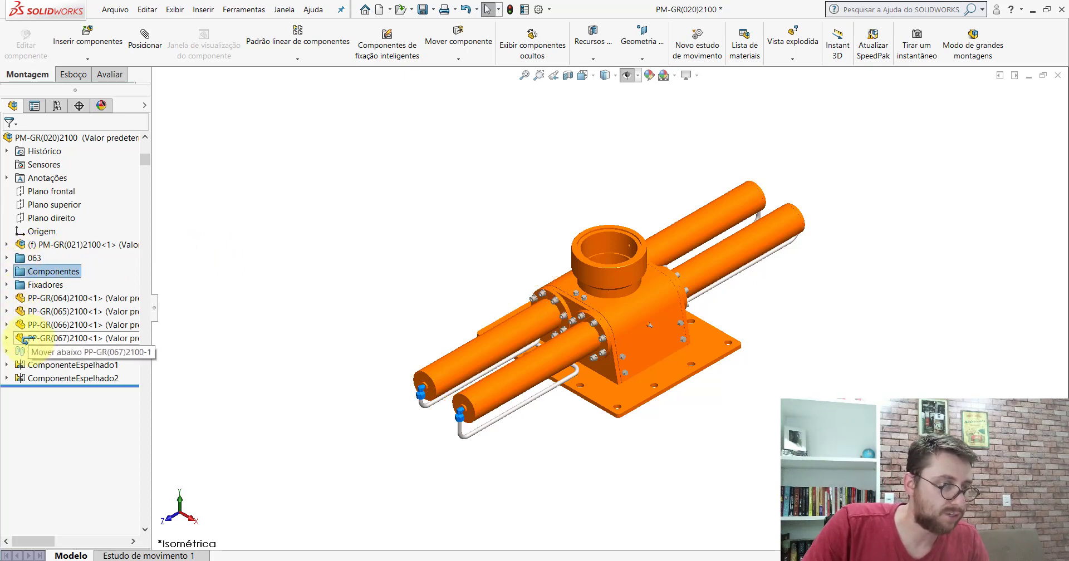
drag(24, 339, 24, 341)
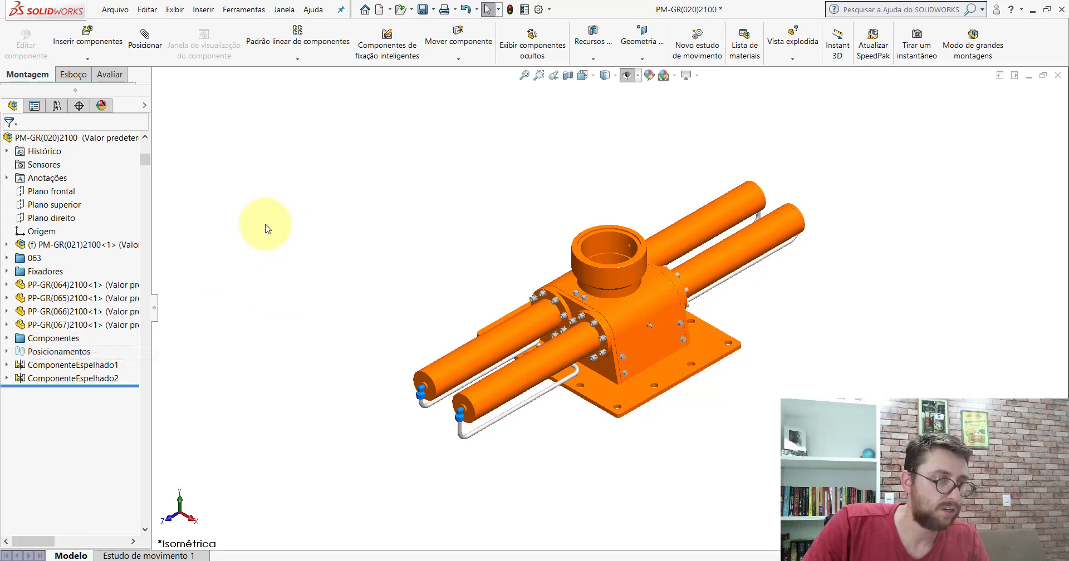
drag(23, 284, 22, 327)
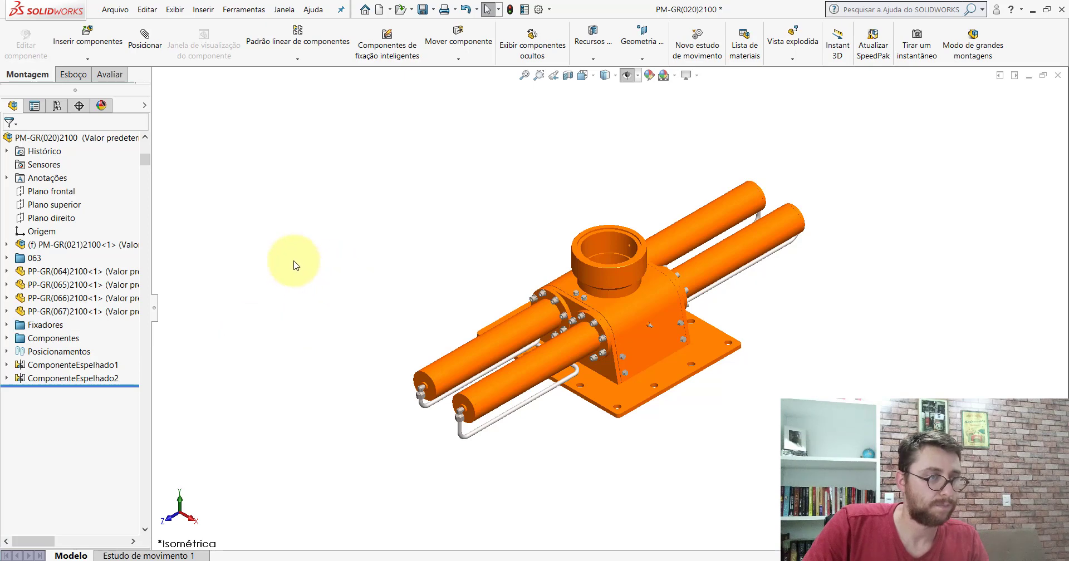
click(75, 244)
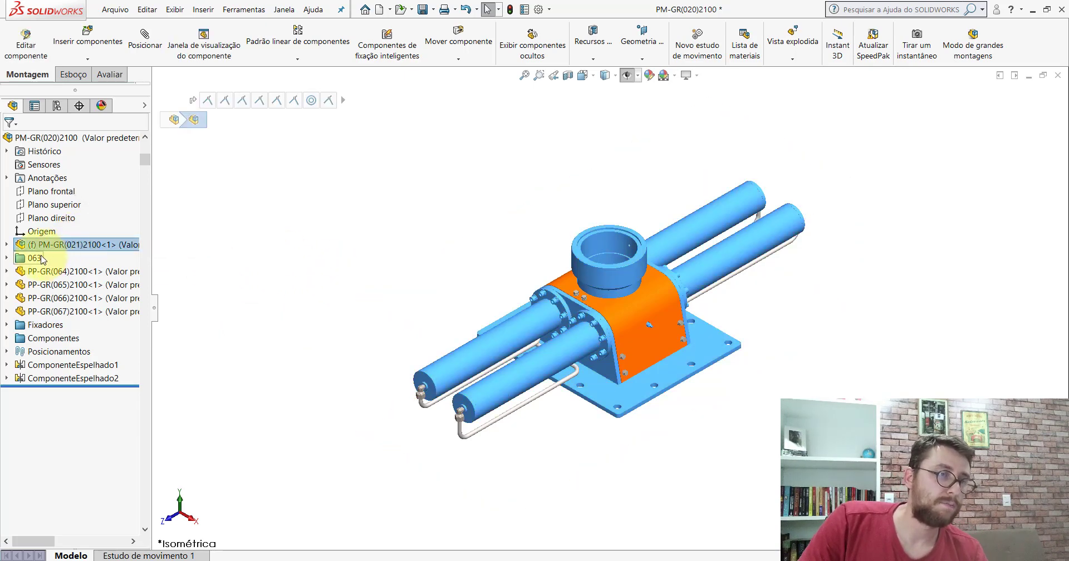
shift+click(61, 298)
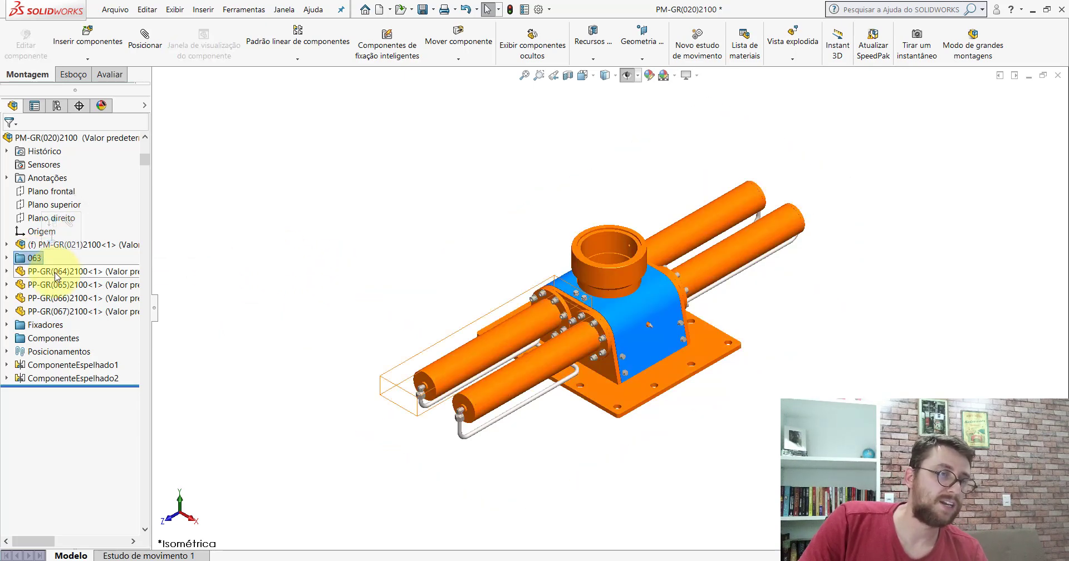
click(65, 312)
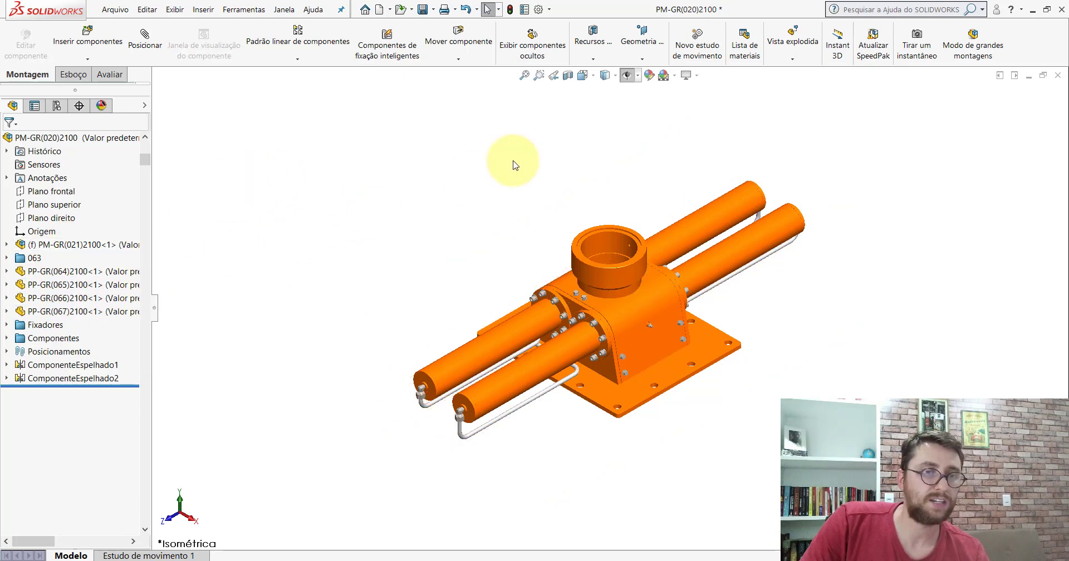
scroll(819, 241, down, 2)
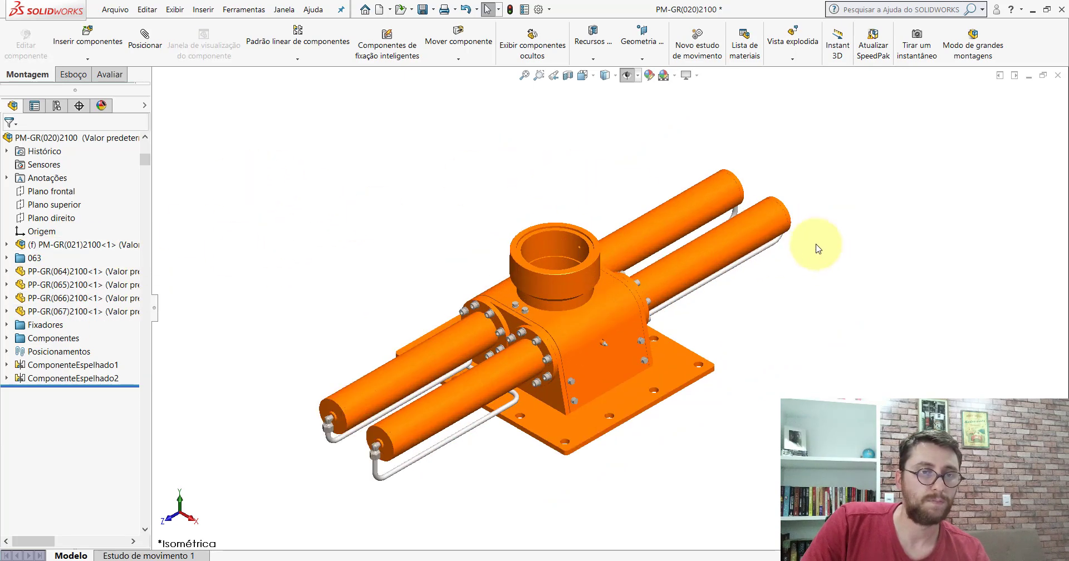
click(425, 11)
click(492, 232)
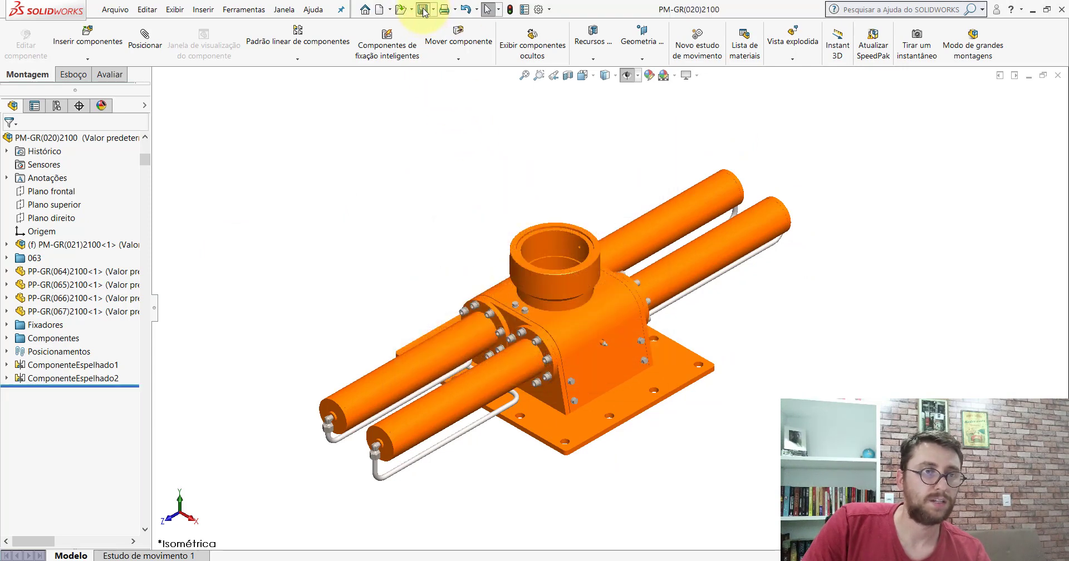
click(1058, 75)
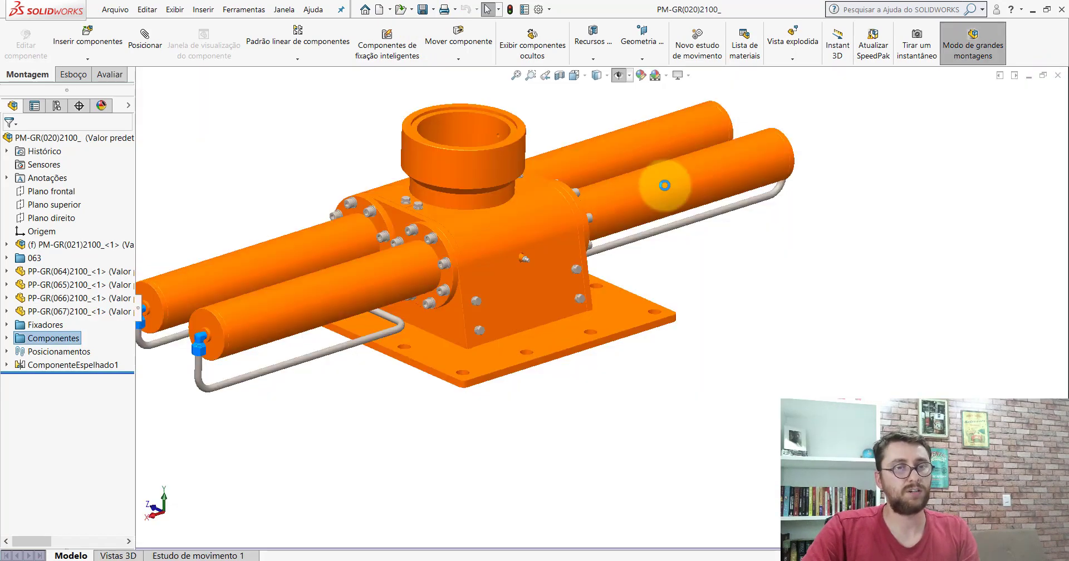
scroll(547, 302, up, 3)
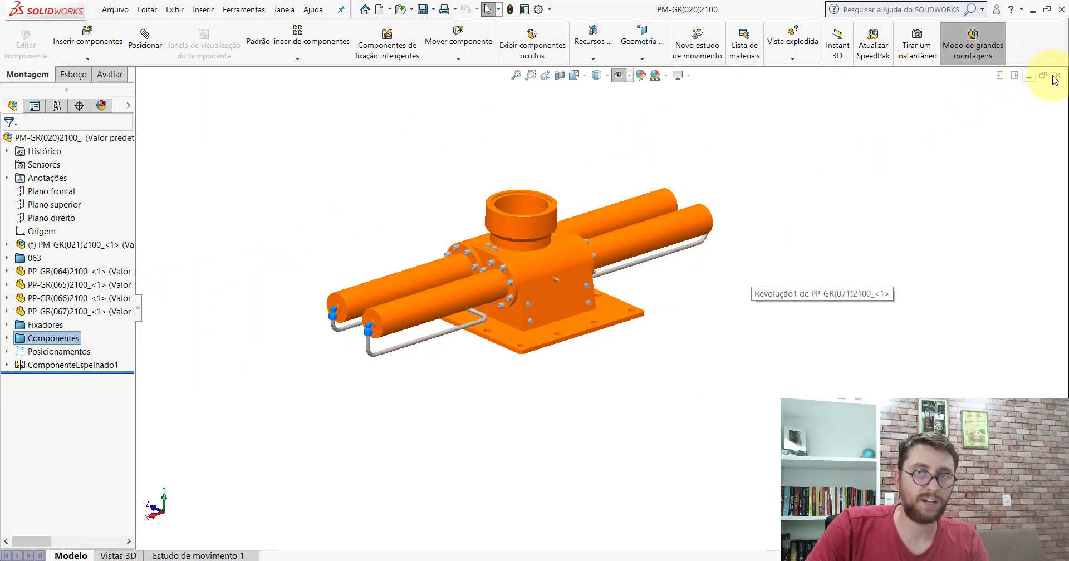
Close PM-GR(020) and filter the PM-GR(001) design tree by '(019)'.
click(1058, 77)
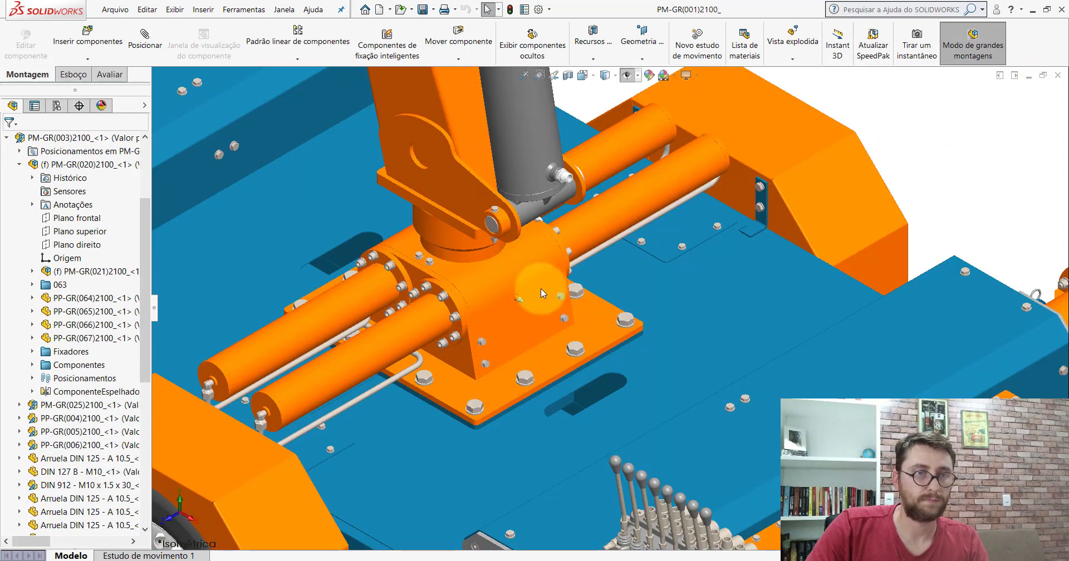
scroll(513, 333, up, 3)
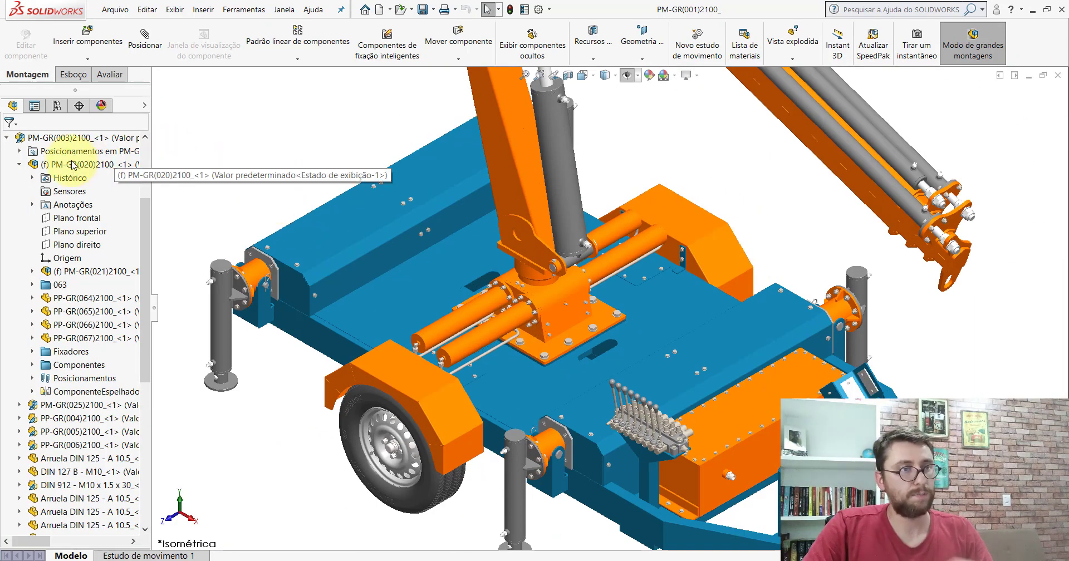
click(79, 123)
text((01)
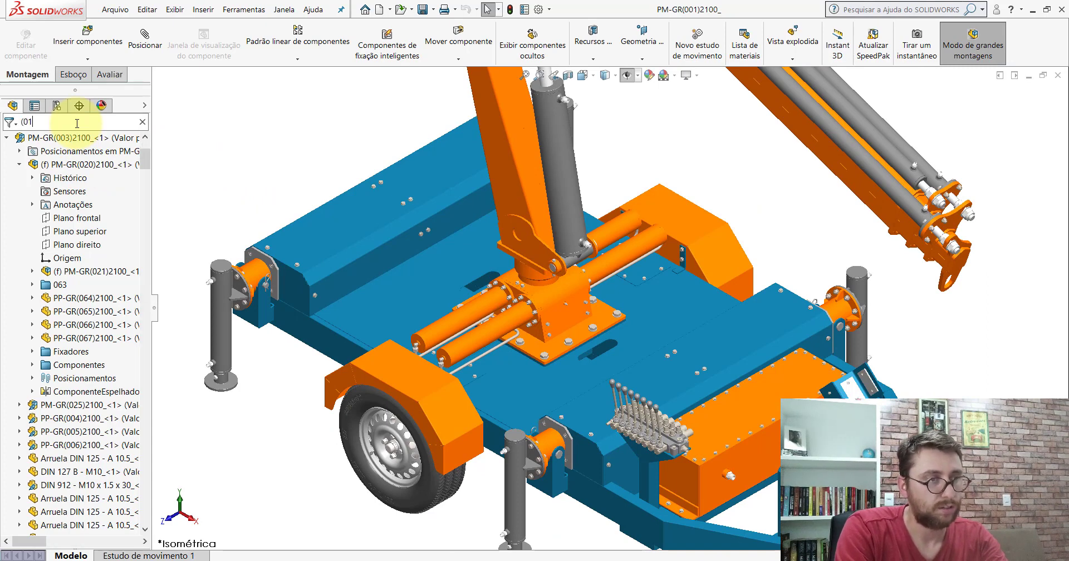
text(9)
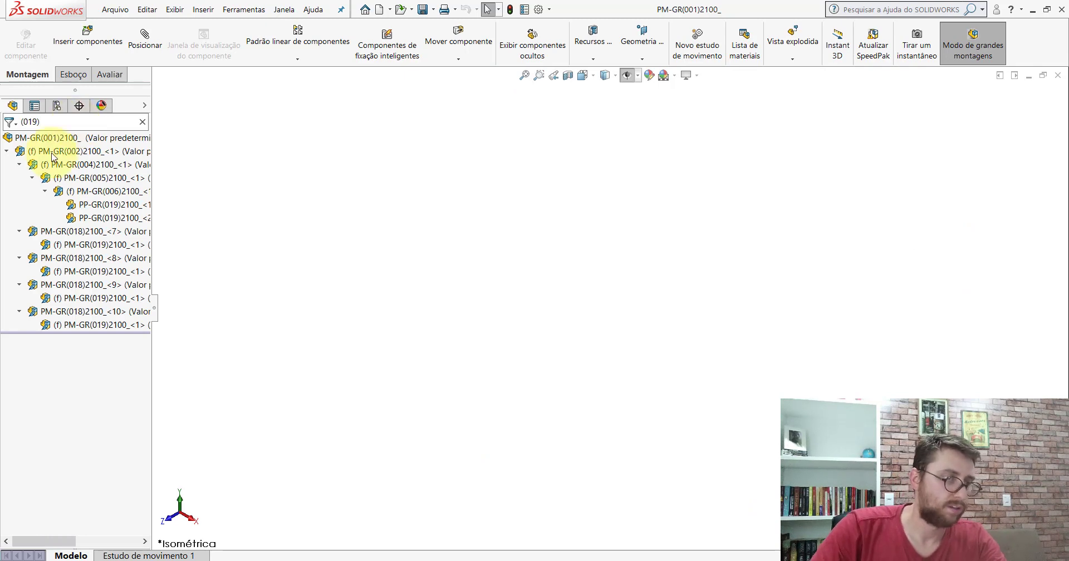
Open the PM-GR(019) instance under PM-GR(018)<8> as a standalone subassembly.
click(74, 272)
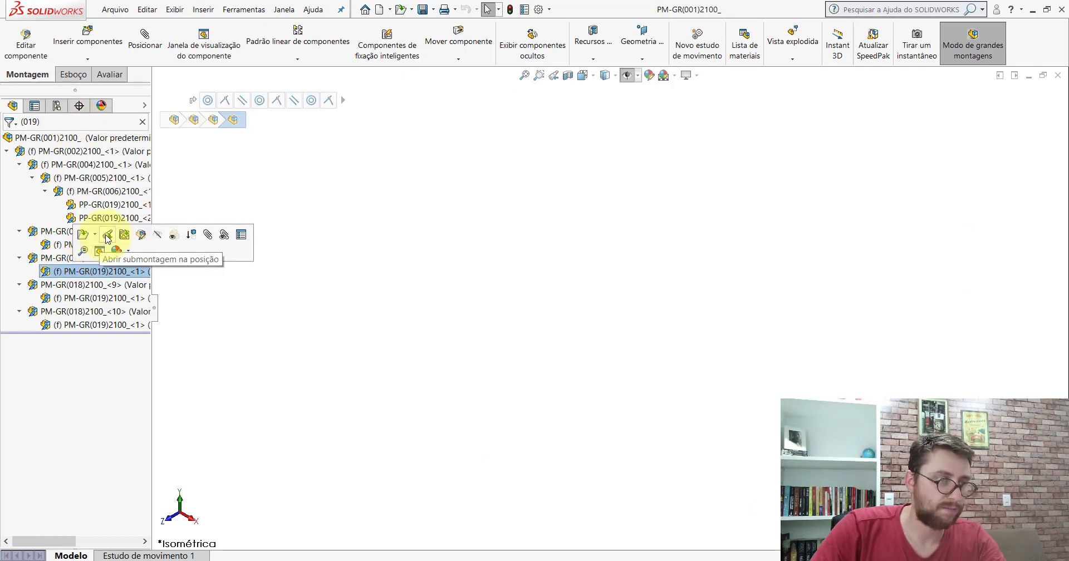
click(515, 271)
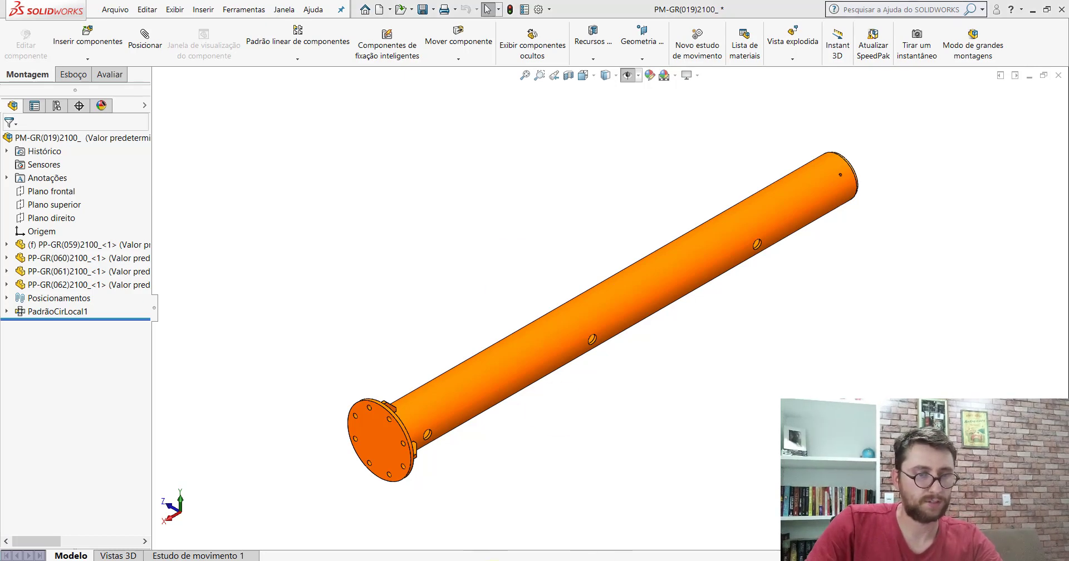
In PM-GR(001), inspect the stabilizer leg's flange joint, then return to Isometric view.
click(468, 529)
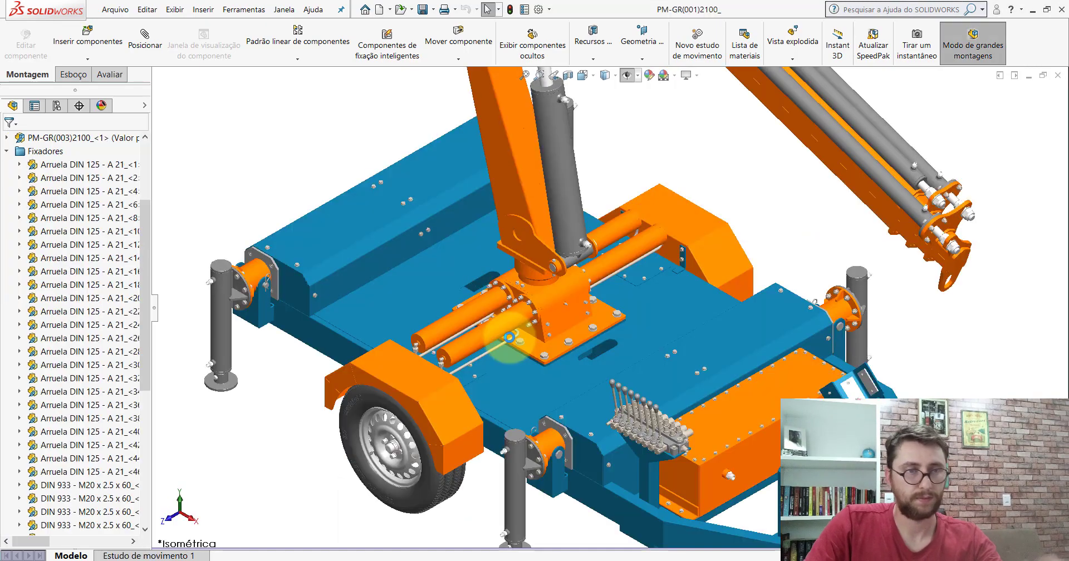
scroll(458, 302, down, 2)
scroll(506, 309, down, 3)
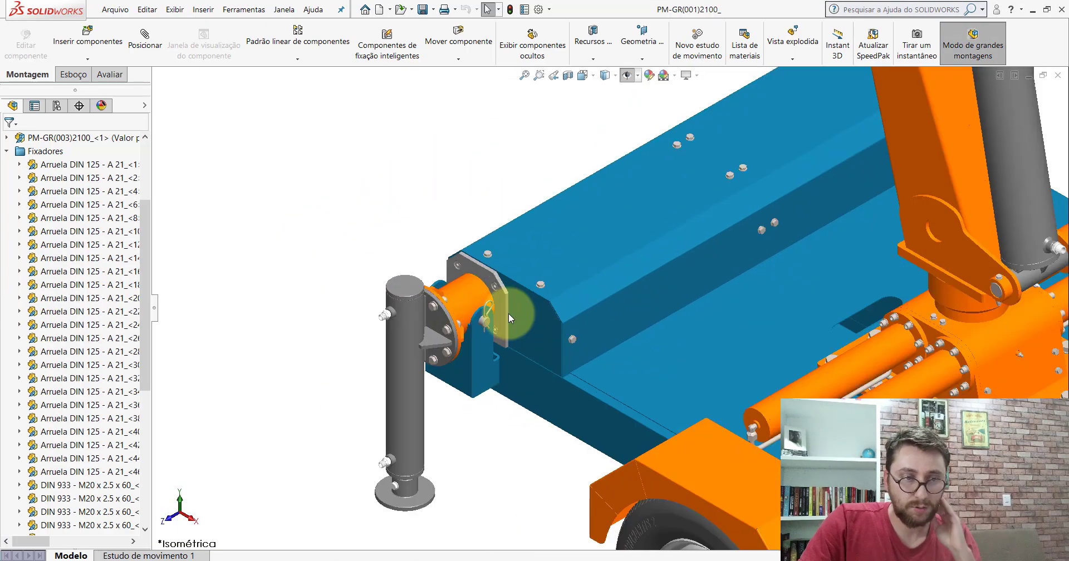
scroll(479, 298, down, 3)
click(449, 283)
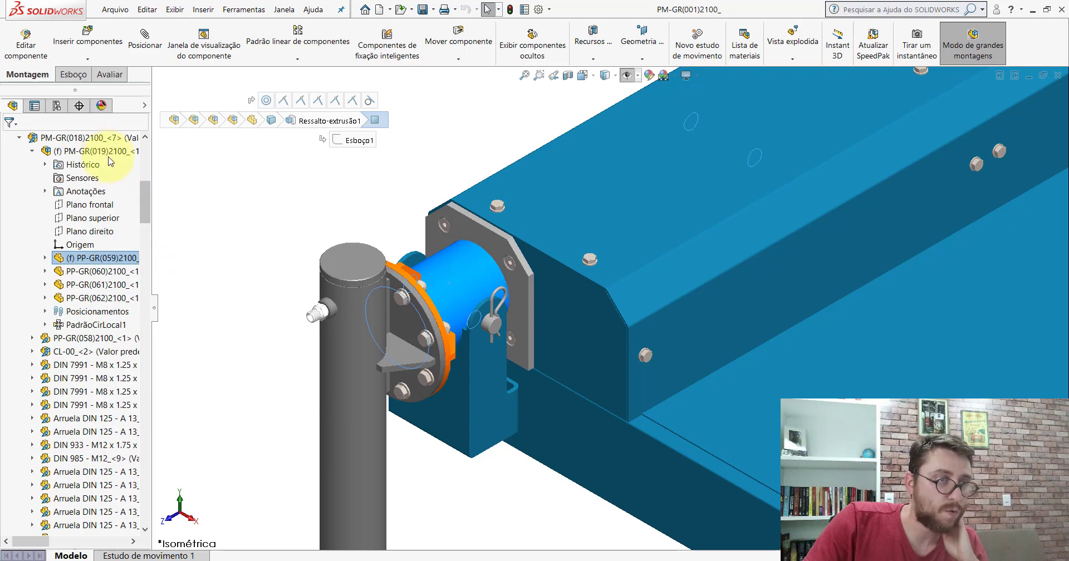
middle_drag(488, 283, 386, 295)
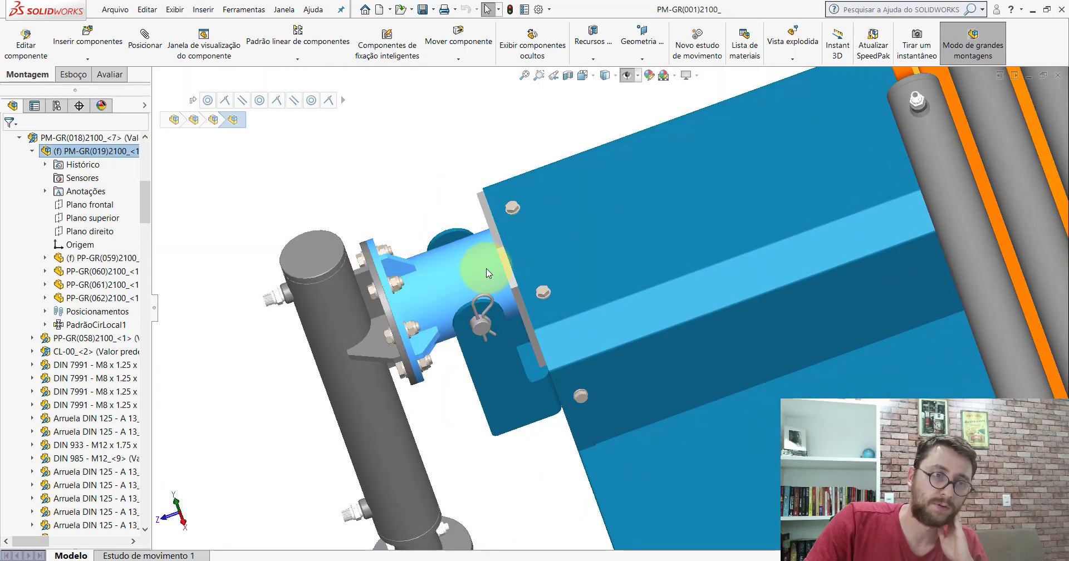
scroll(455, 259, down, 3)
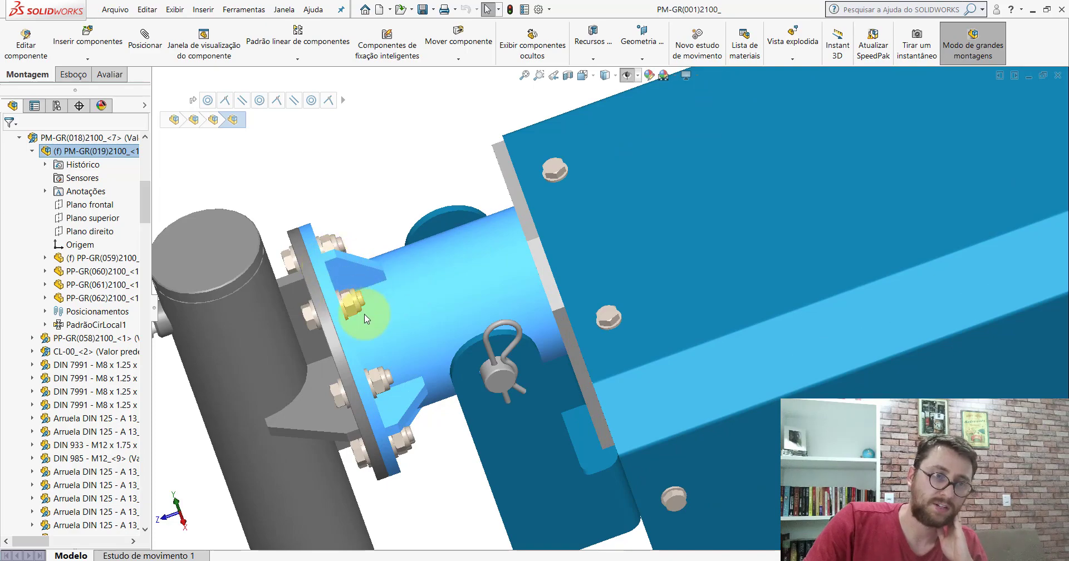
middle_drag(430, 311, 470, 291)
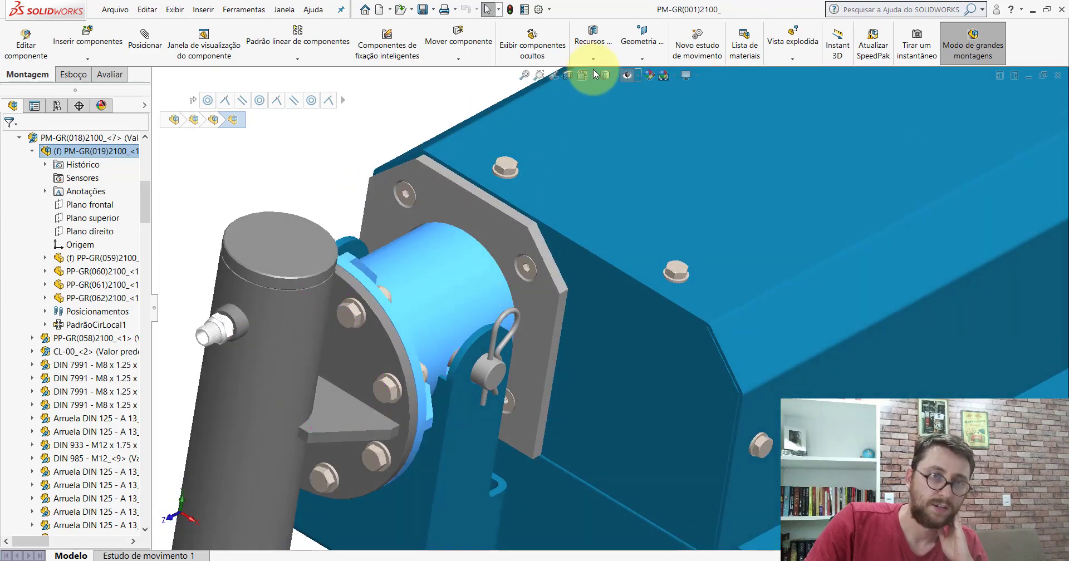
click(590, 75)
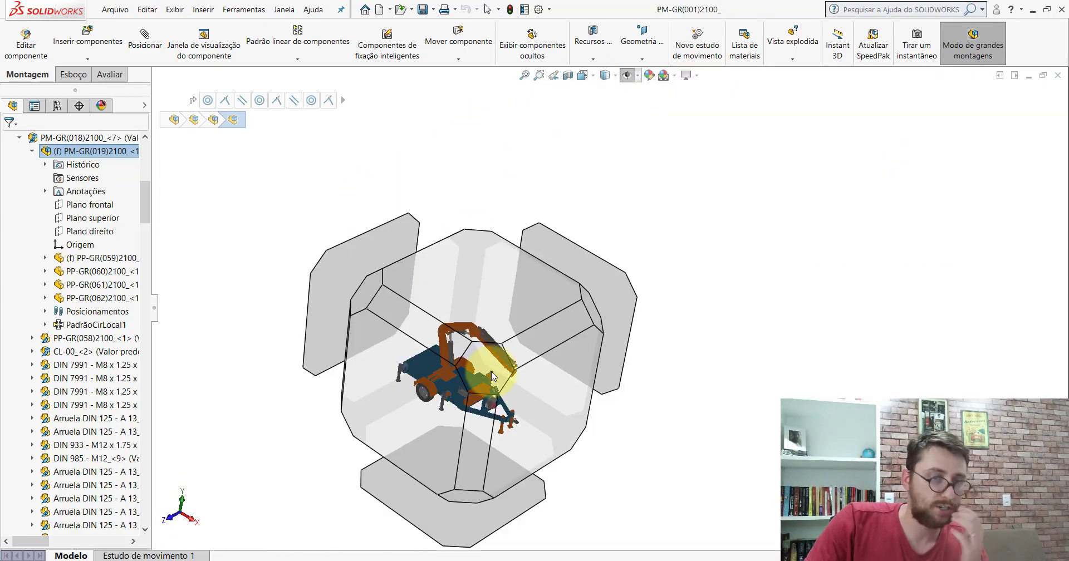
click(508, 402)
scroll(766, 239, down, 3)
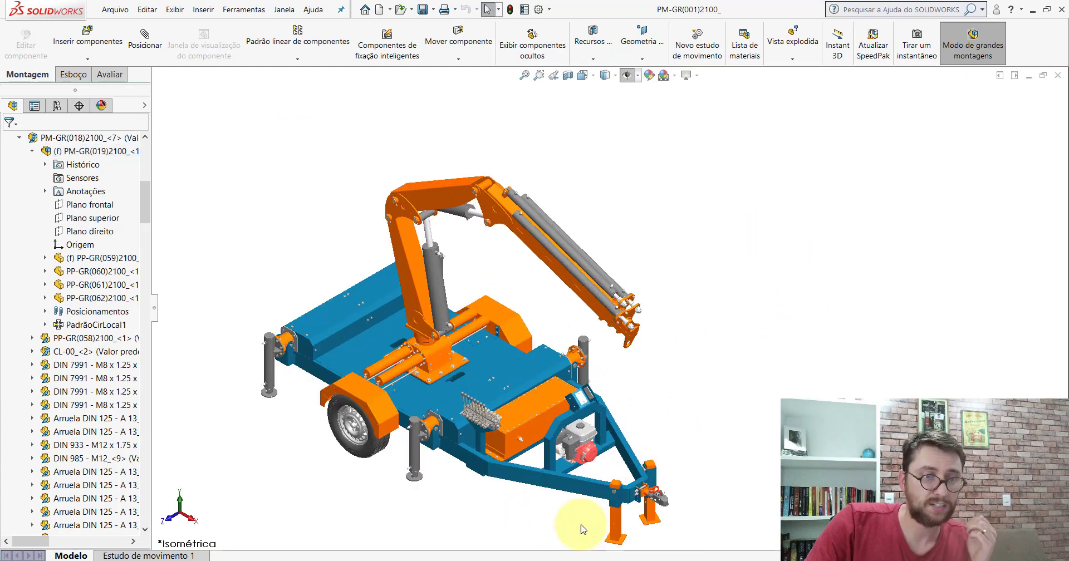
Switch to the PM-GR(019)2100 subassembly window.
click(547, 531)
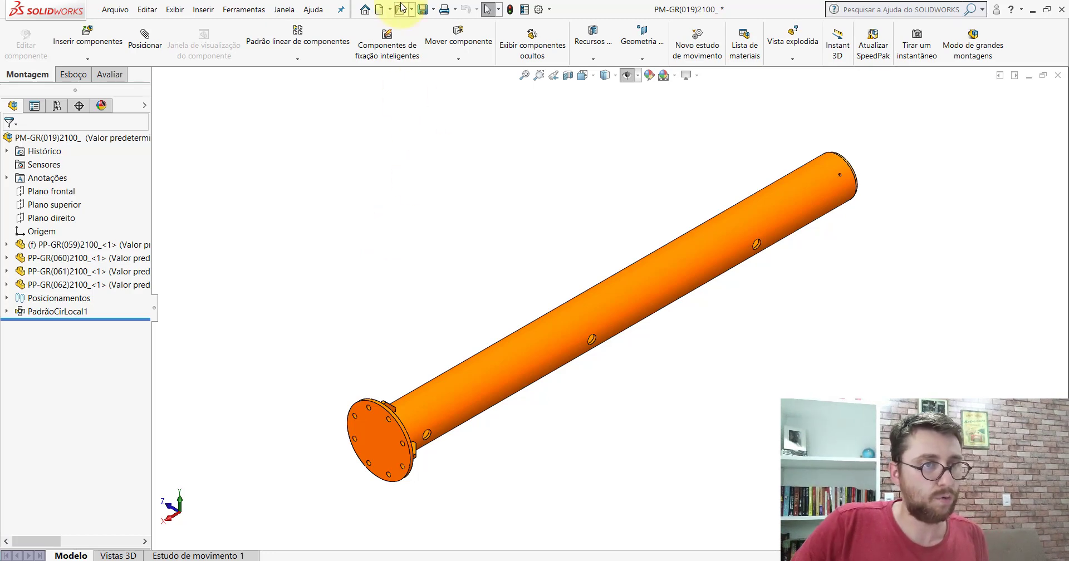
Create blank assembly Montagem1 in Isometric view, then return to PM-GR(019)2100.
click(380, 11)
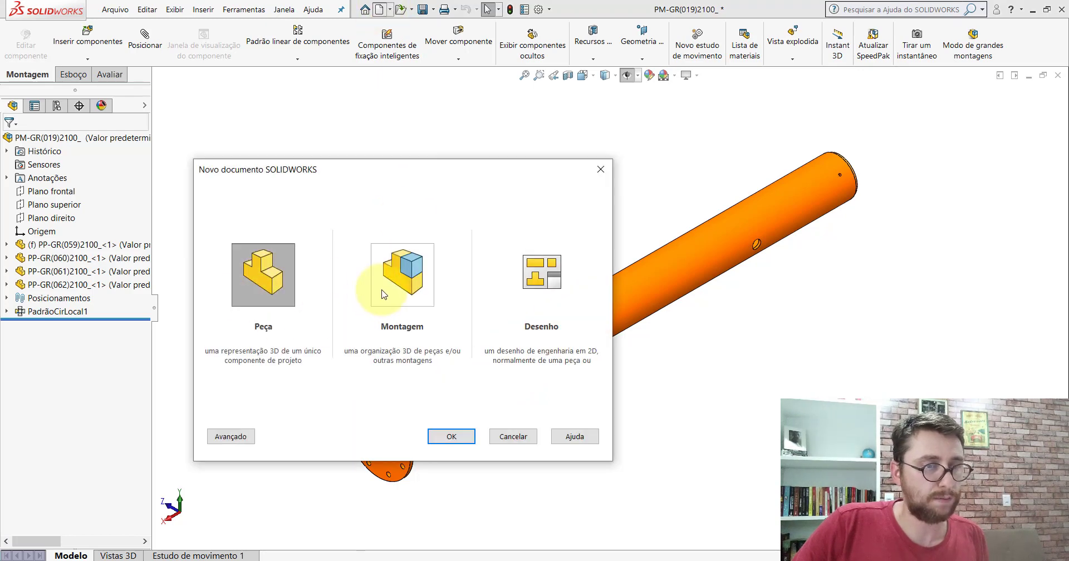
click(386, 283)
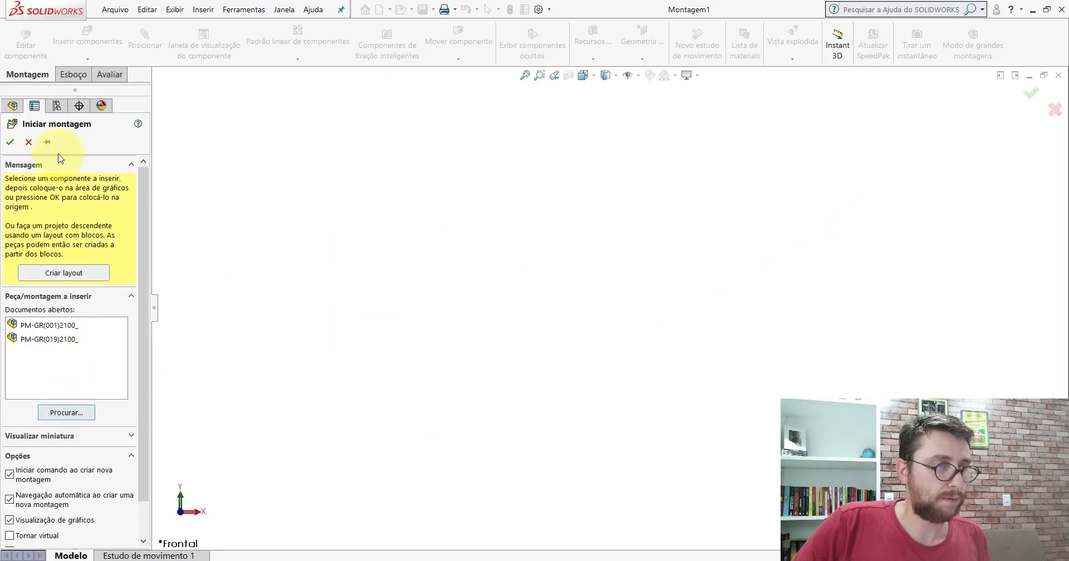
click(28, 143)
click(584, 75)
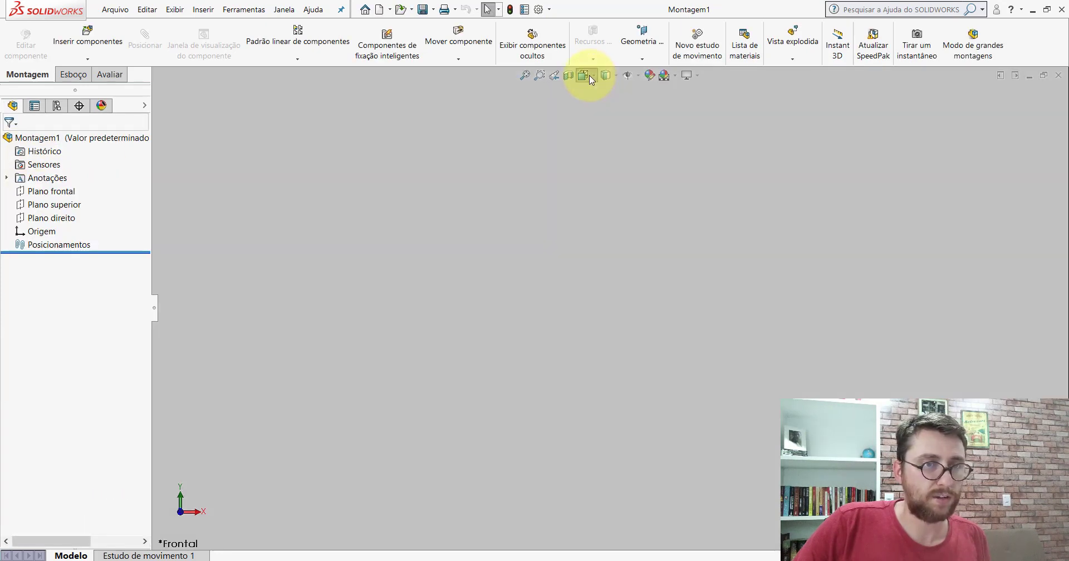
click(646, 109)
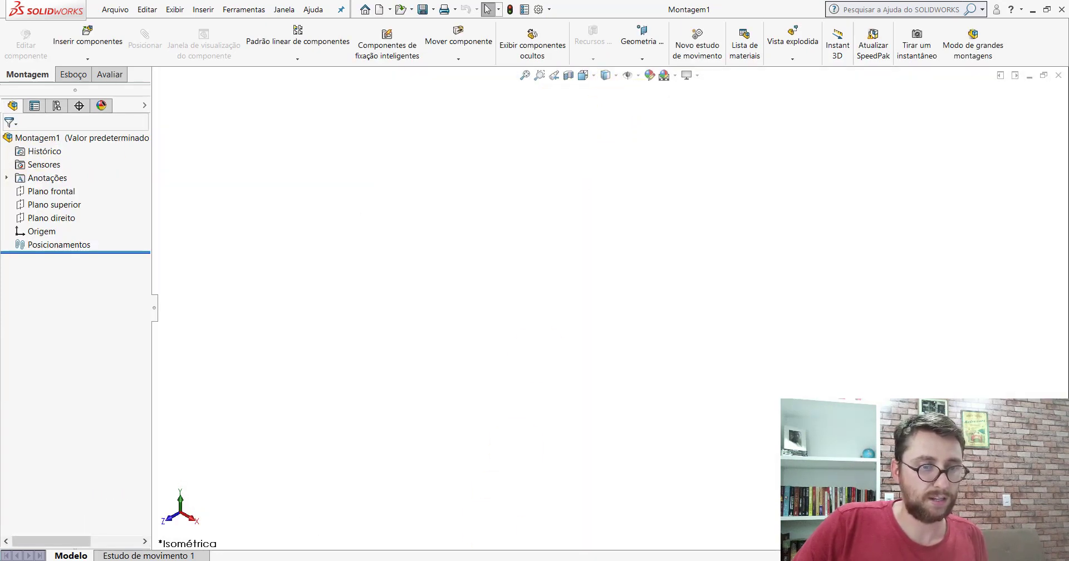
click(471, 530)
Identify parts PP-GR(059) through PP-GR(062) on the PM-GR(019) tube model.
click(562, 328)
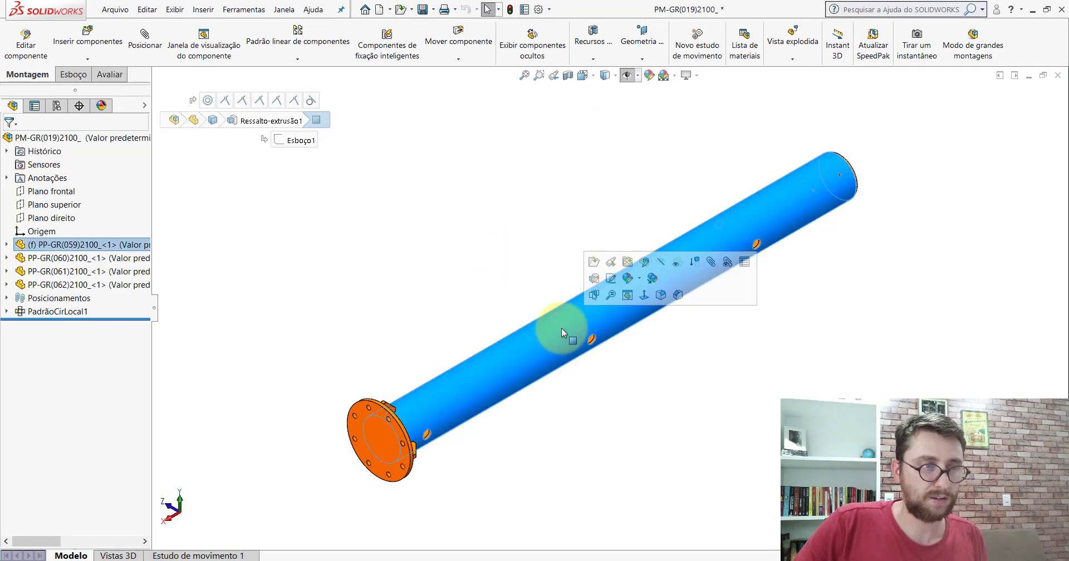
click(69, 249)
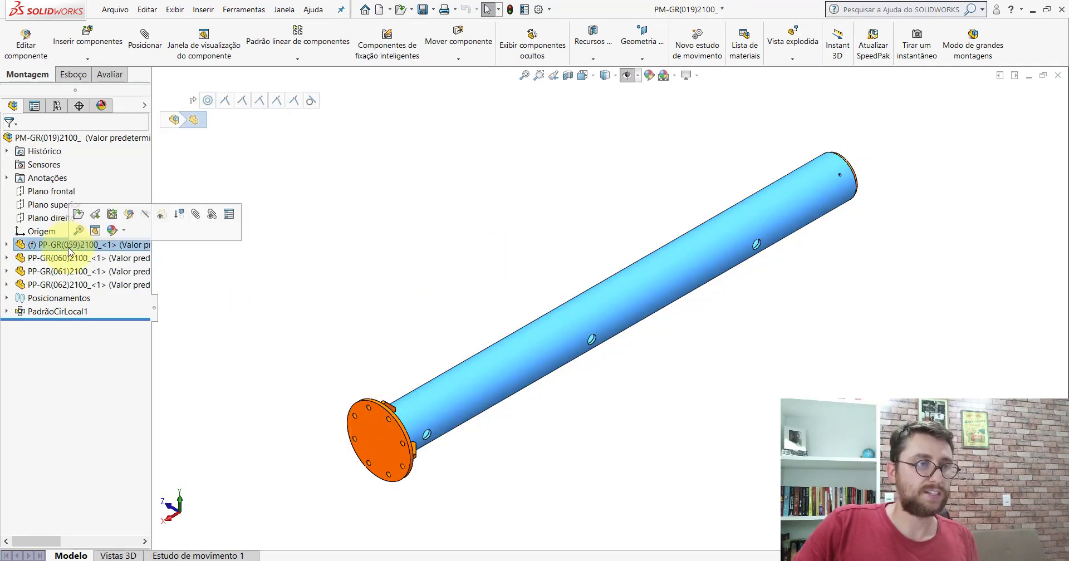
click(67, 257)
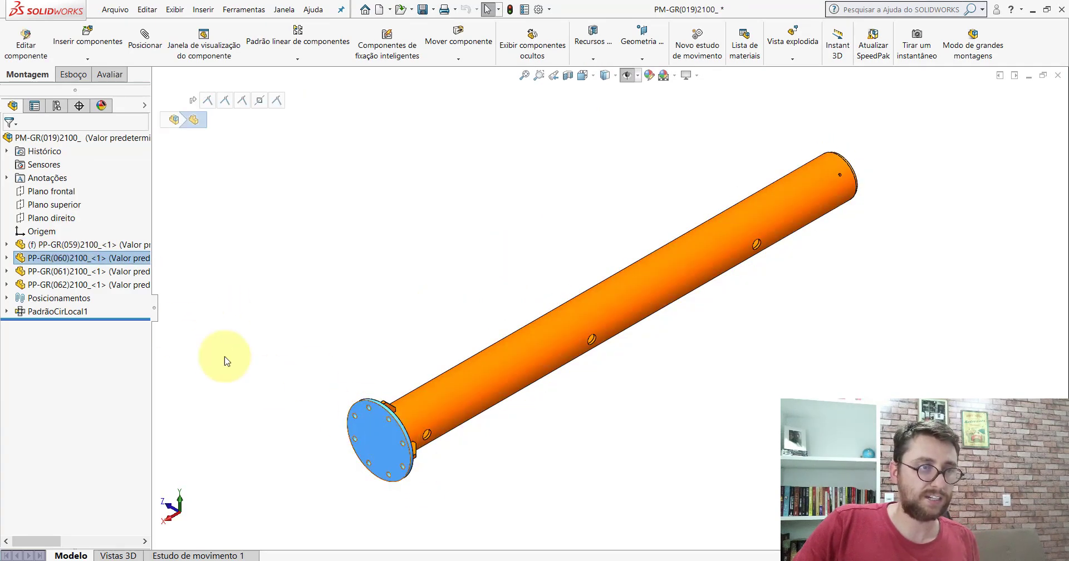
click(71, 271)
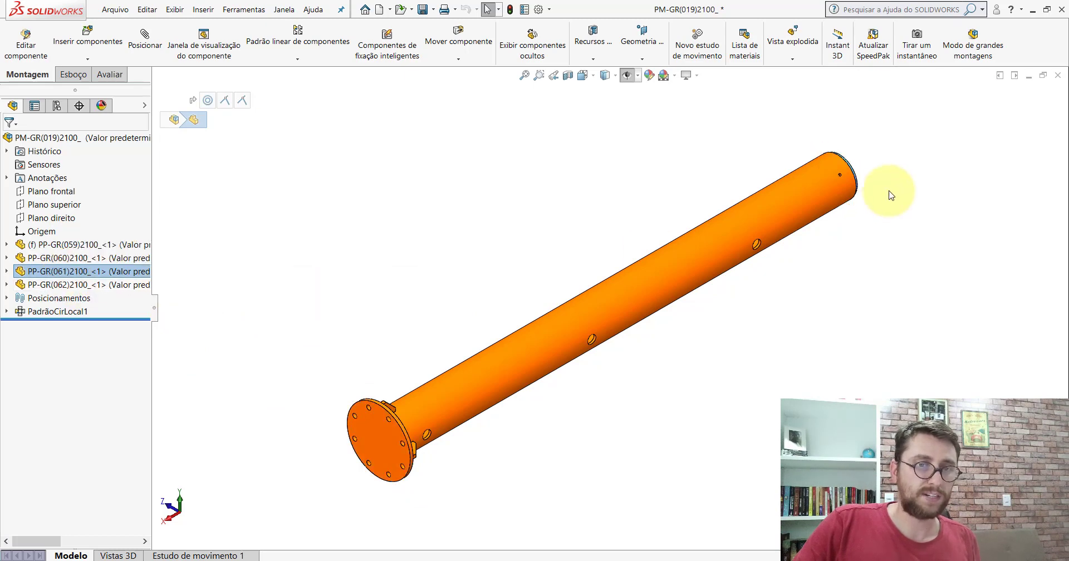
scroll(888, 189, down, 4)
scroll(806, 184, down, 2)
middle_drag(692, 251, 580, 239)
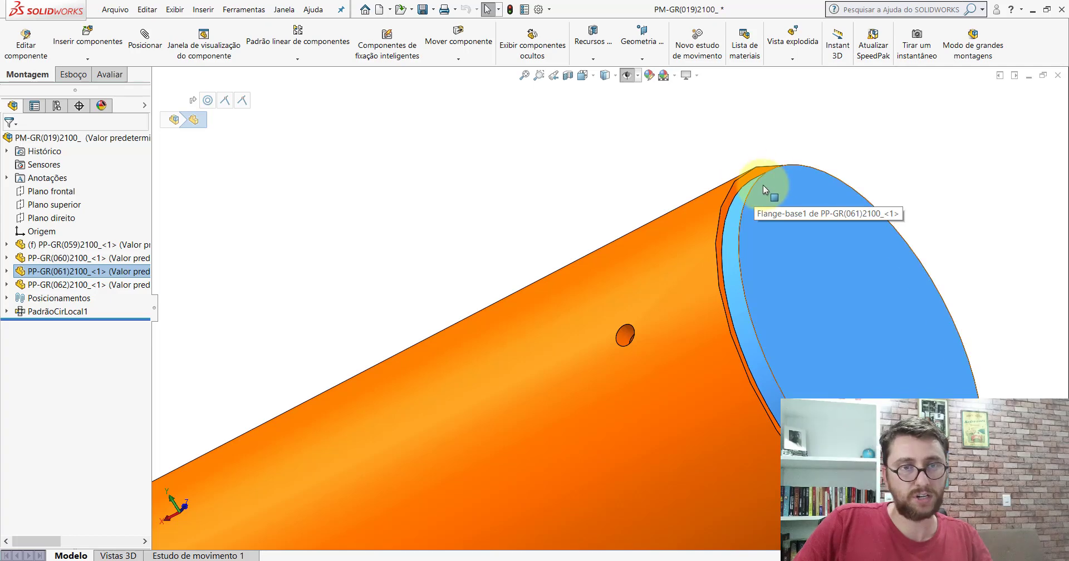
click(81, 285)
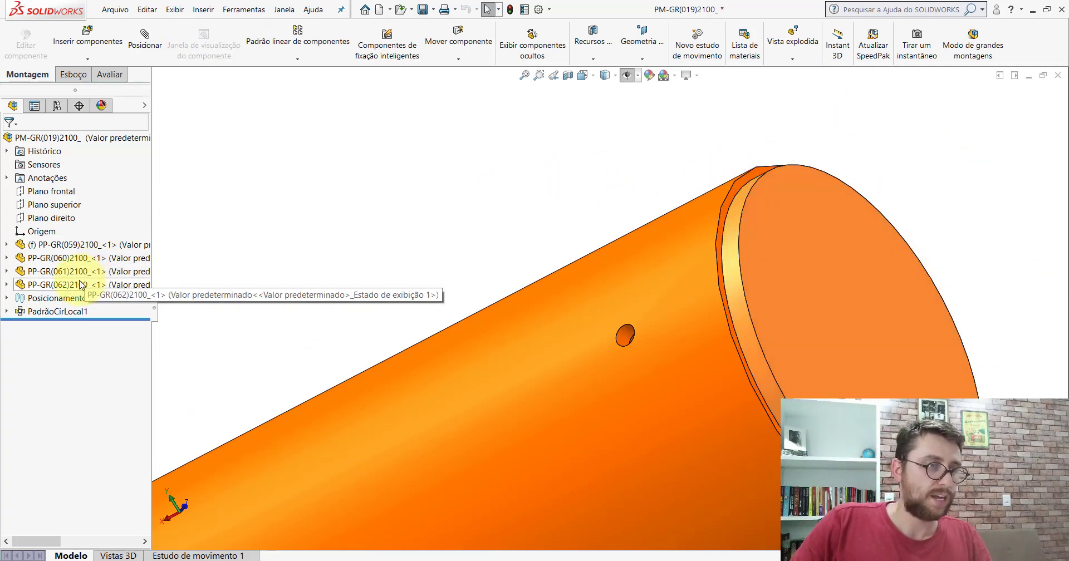
scroll(686, 392, up, 2)
scroll(429, 425, up, 2)
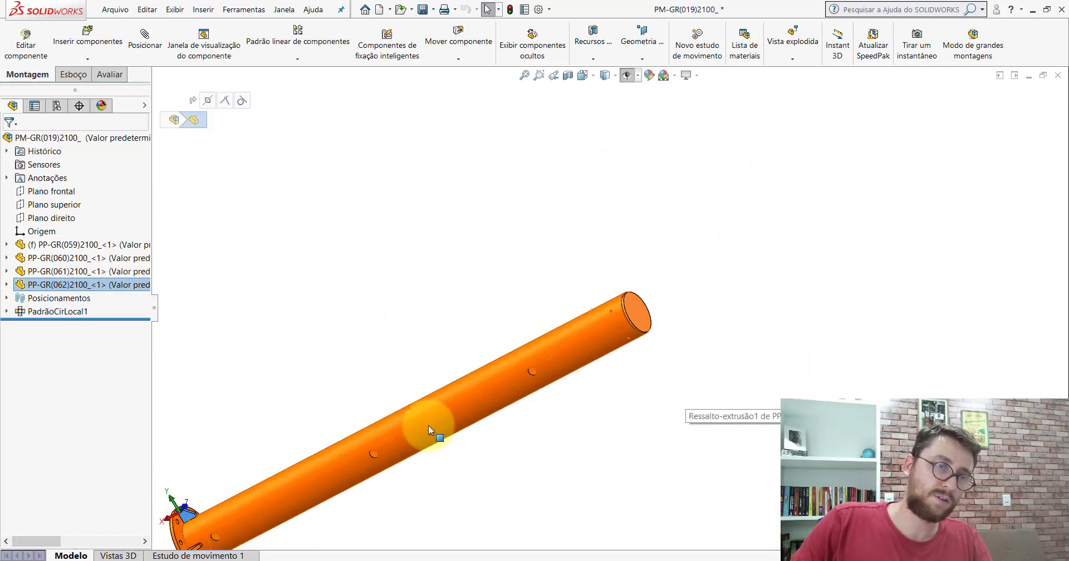
scroll(427, 393, up, 1)
scroll(478, 395, down, 3)
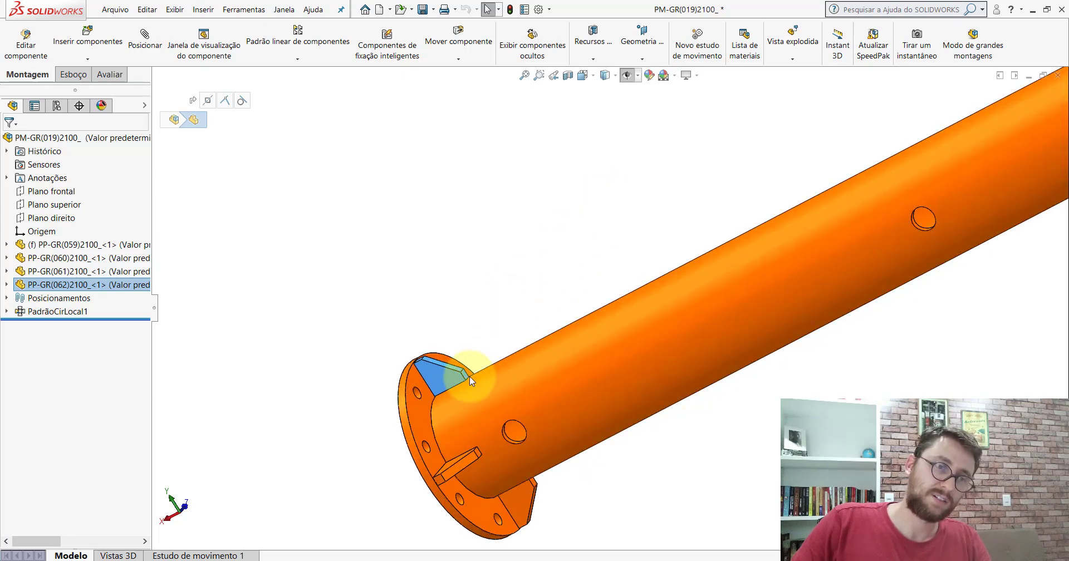
middle_drag(466, 367, 479, 413)
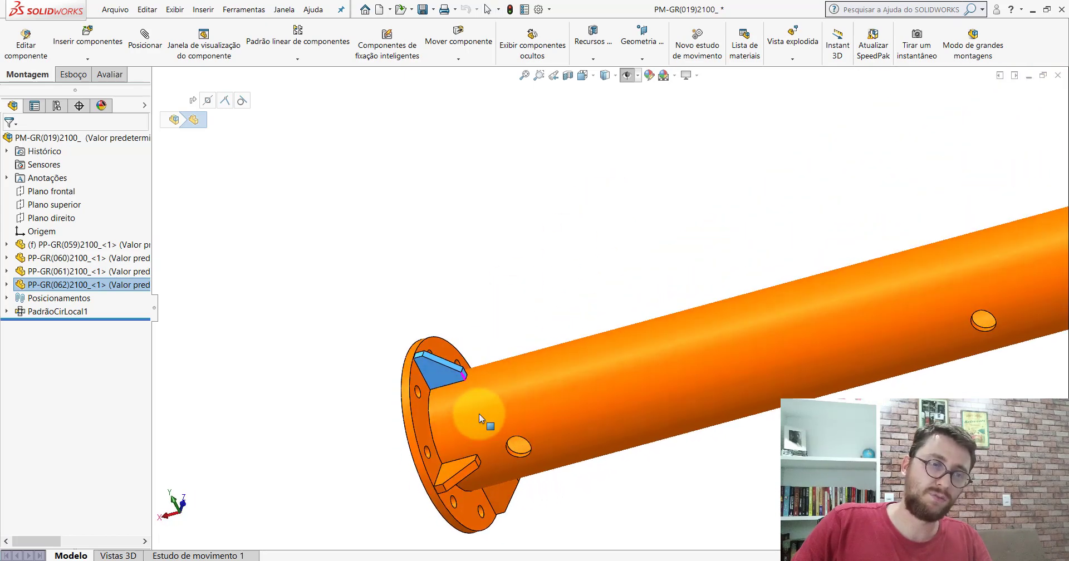
Reset PM-GR(019) to Isometric, clear the selection, and switch to Montagem1.
click(583, 76)
click(351, 381)
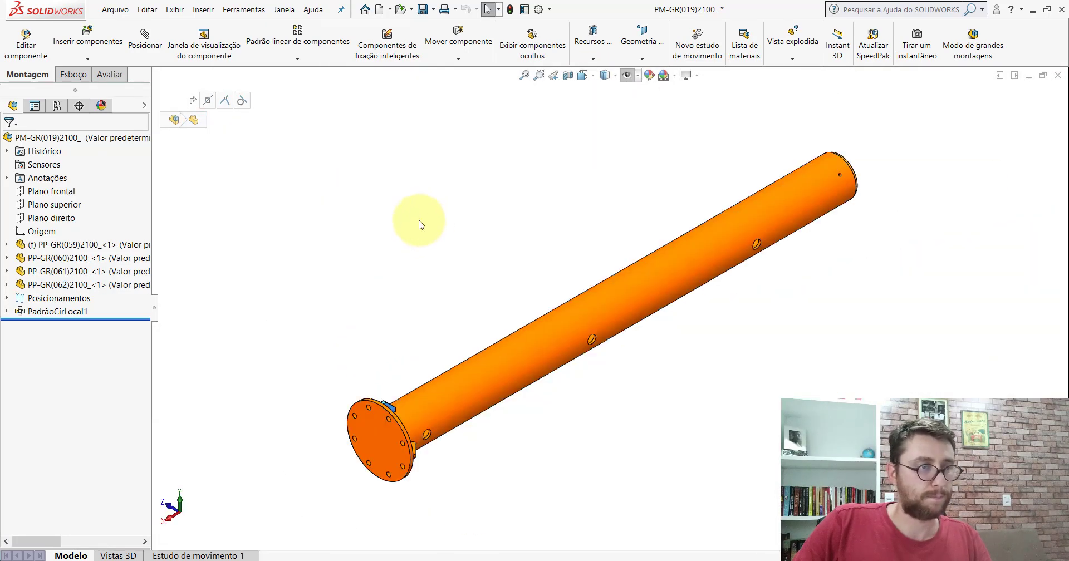
click(61, 246)
click(71, 259)
click(504, 548)
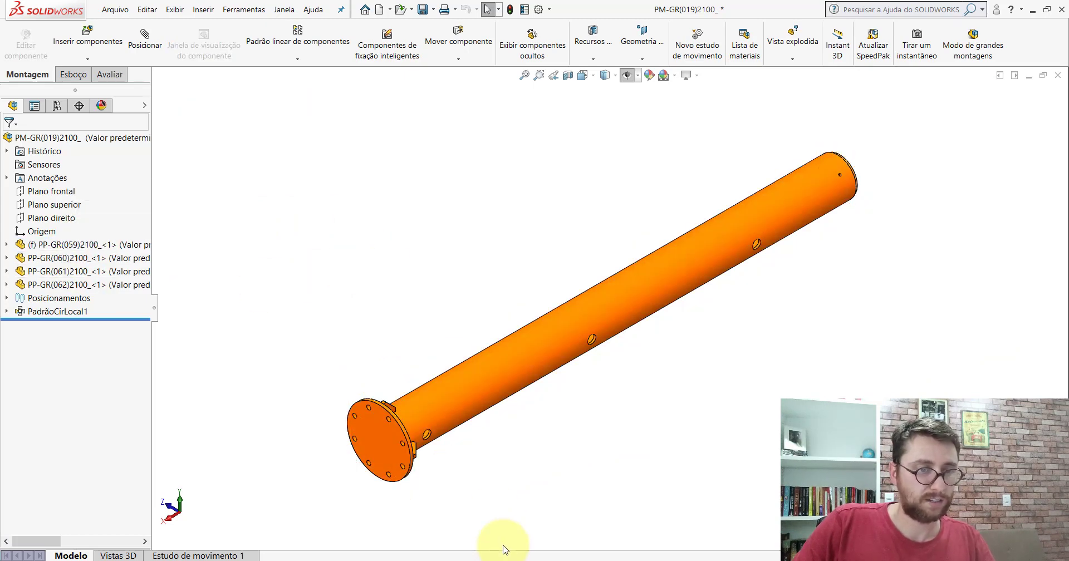
click(624, 515)
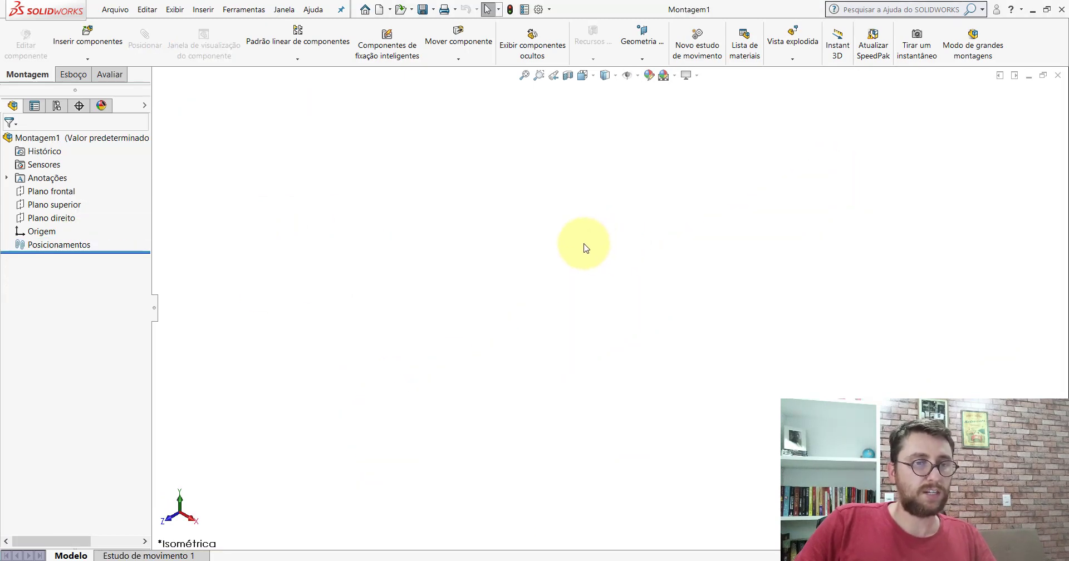
Insert the PP-GR(059)2100 tube part from the PM-GR(001)2100 folder into Montagem1.
click(86, 42)
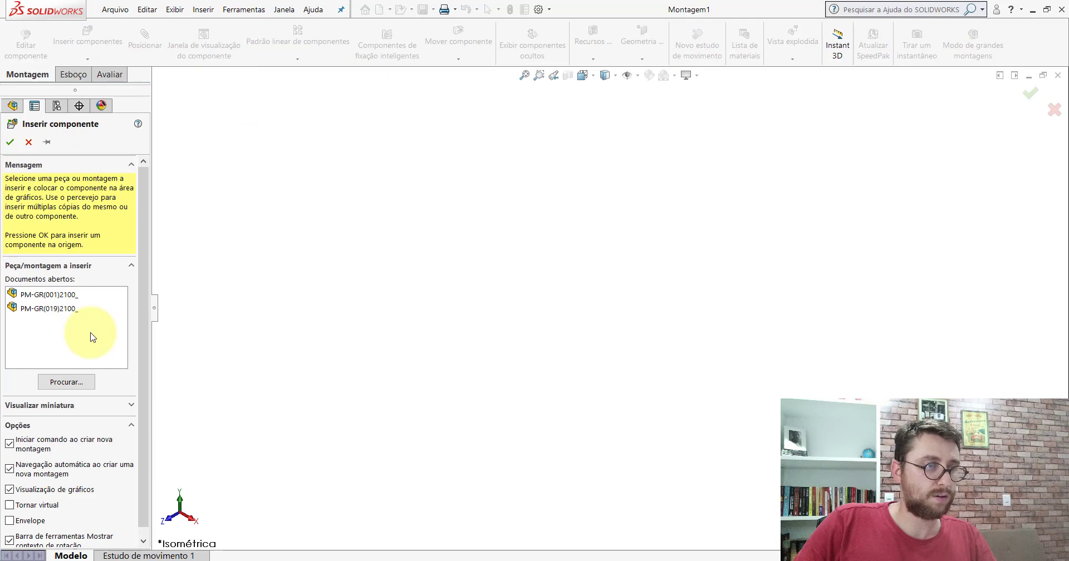
click(66, 382)
click(368, 345)
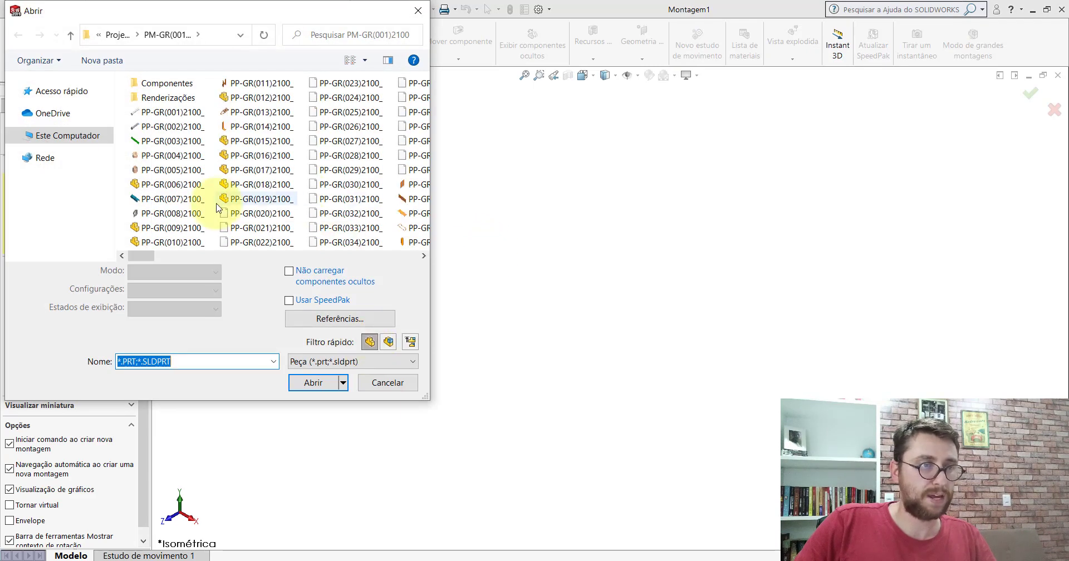
click(24, 90)
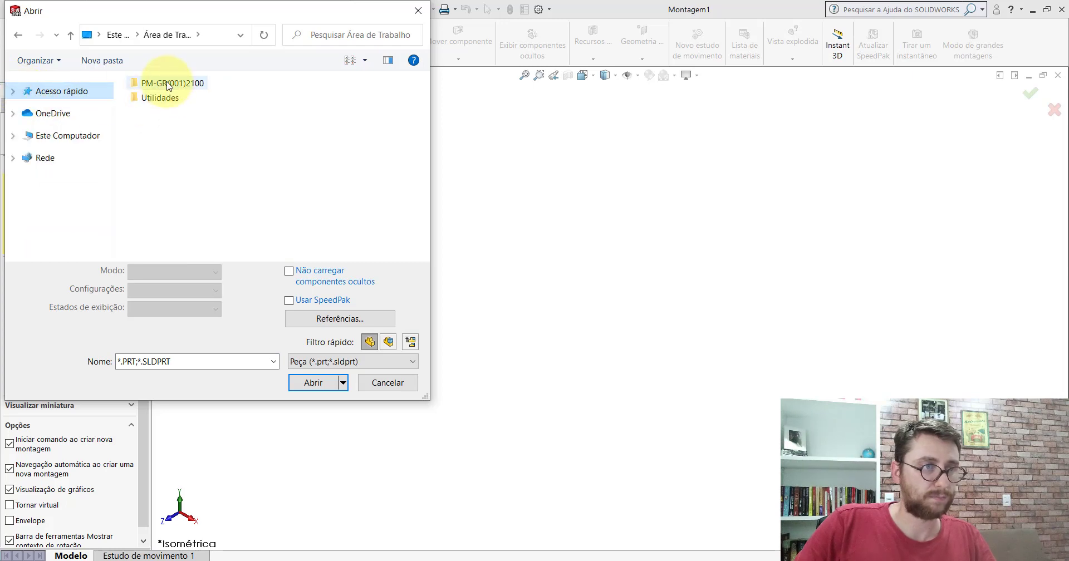
double_click(164, 85)
drag(150, 262, 251, 252)
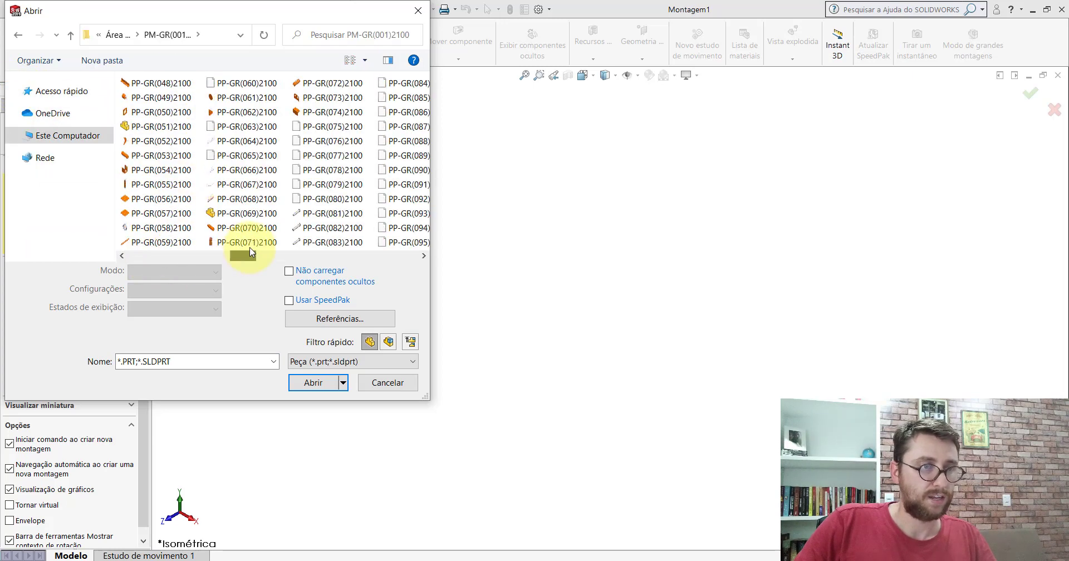
click(167, 242)
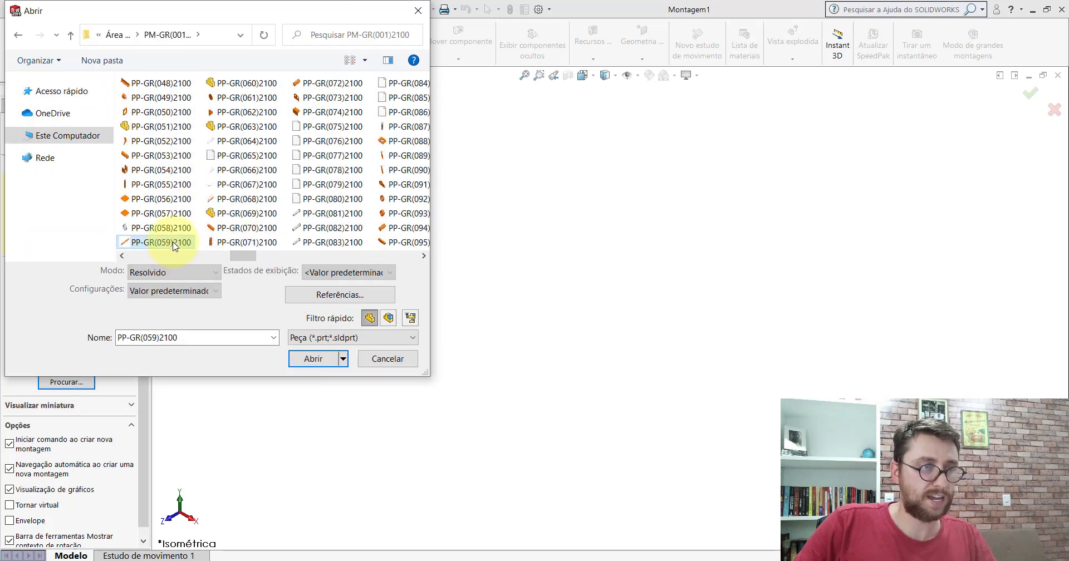
key(Return)
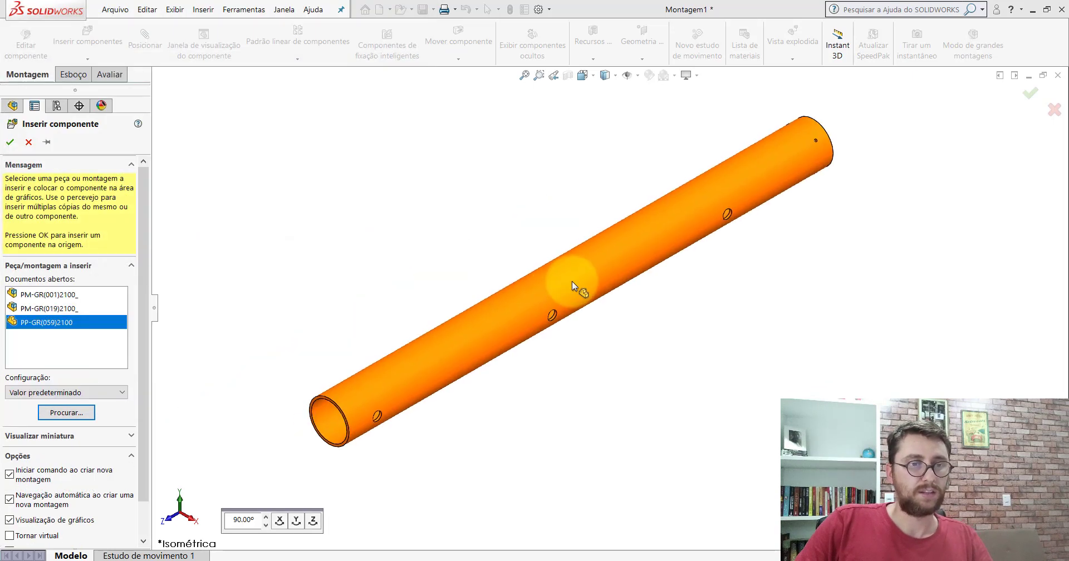
click(564, 276)
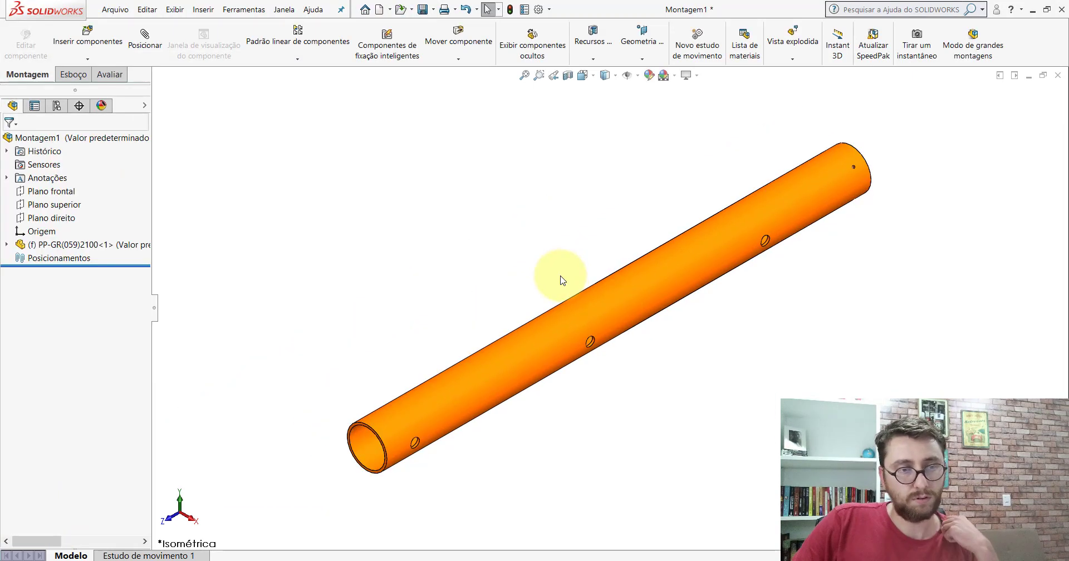
Insert Components again and select the PP-GR(060)2100 flange part.
click(87, 35)
click(93, 383)
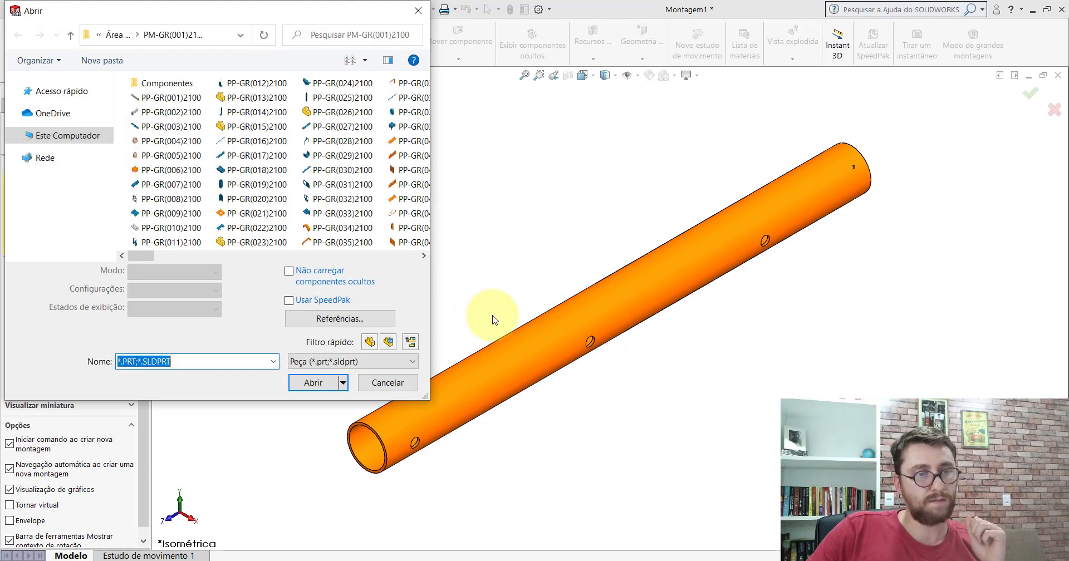
click(374, 342)
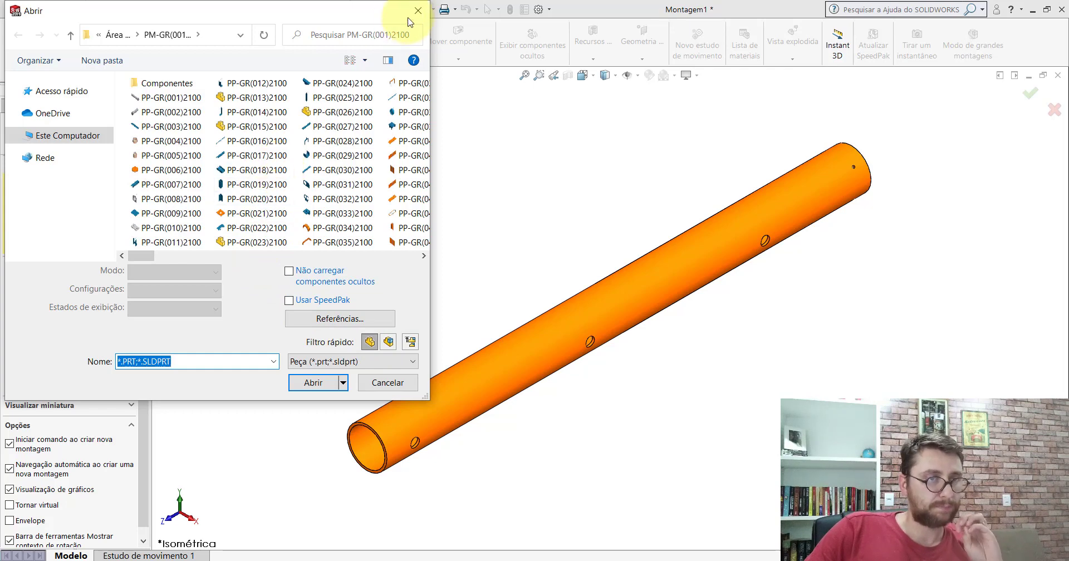
drag(148, 257, 254, 256)
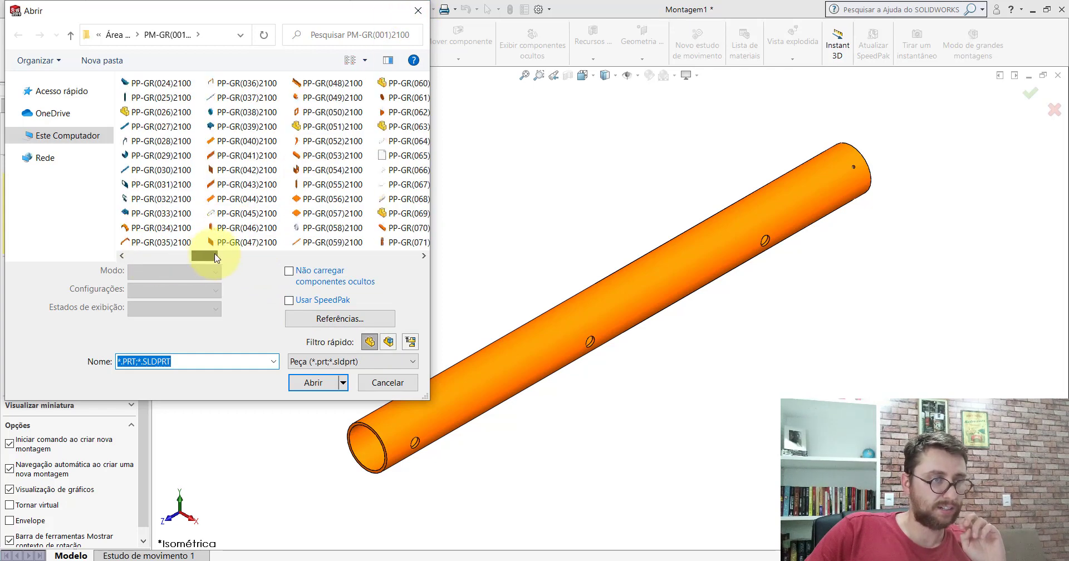
click(244, 83)
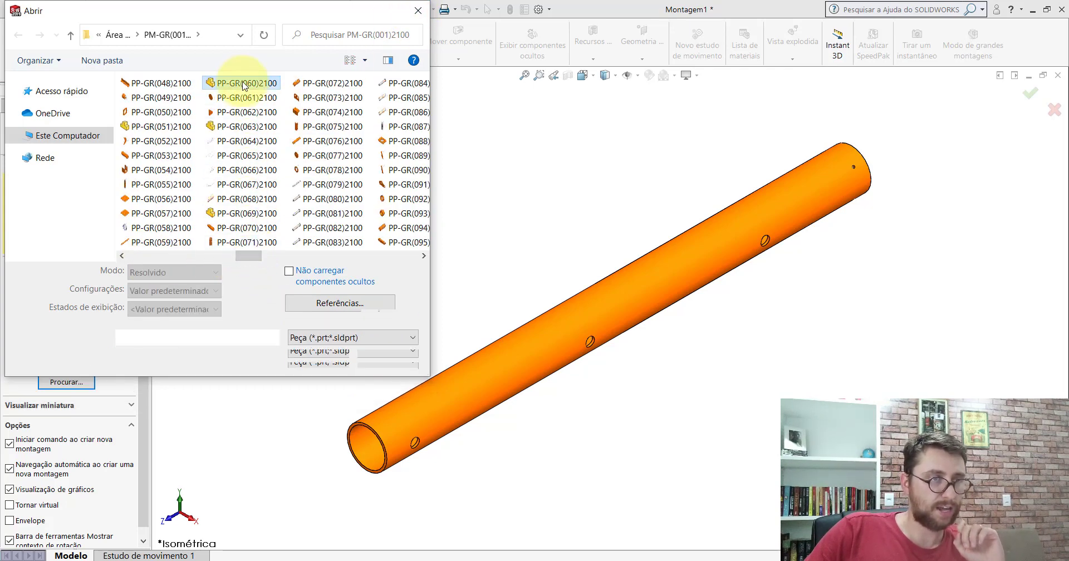
click(331, 365)
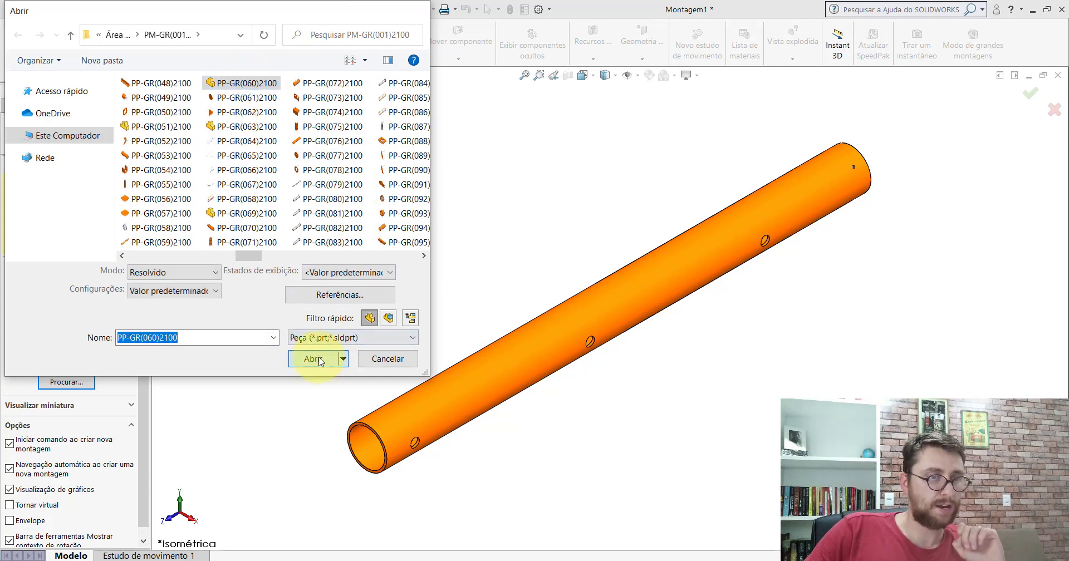
Place the flange and mate its face coincident with the tube's end face.
click(329, 359)
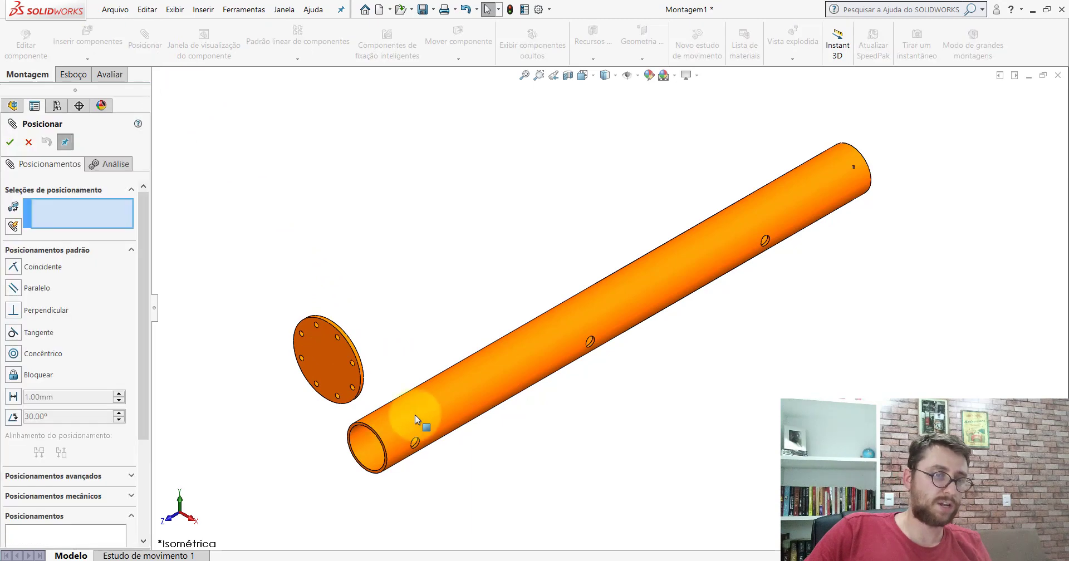
scroll(416, 415, up, 5)
scroll(417, 367, up, 3)
click(349, 383)
scroll(535, 383, down, 6)
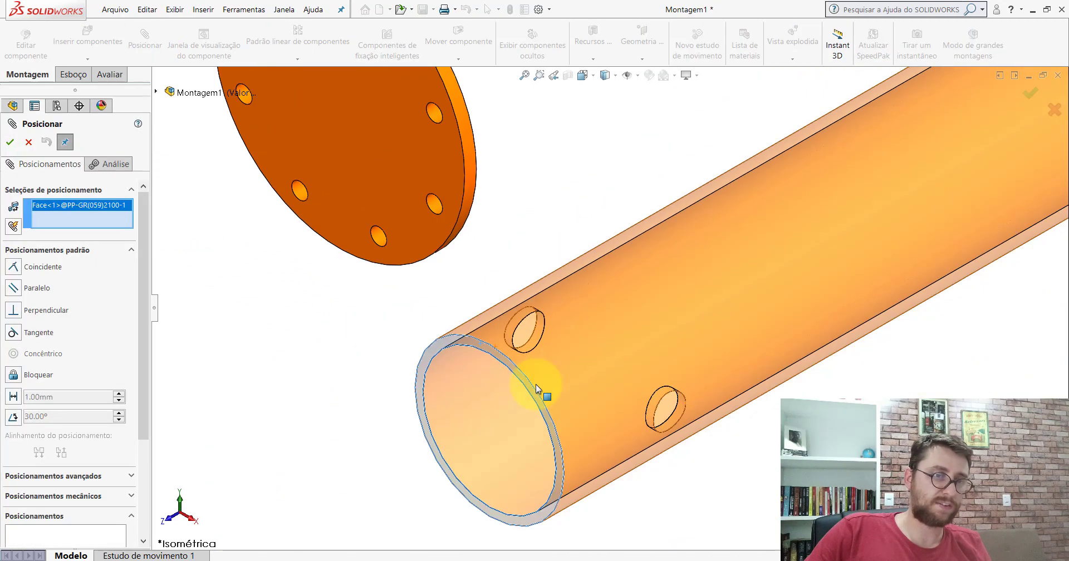
click(487, 162)
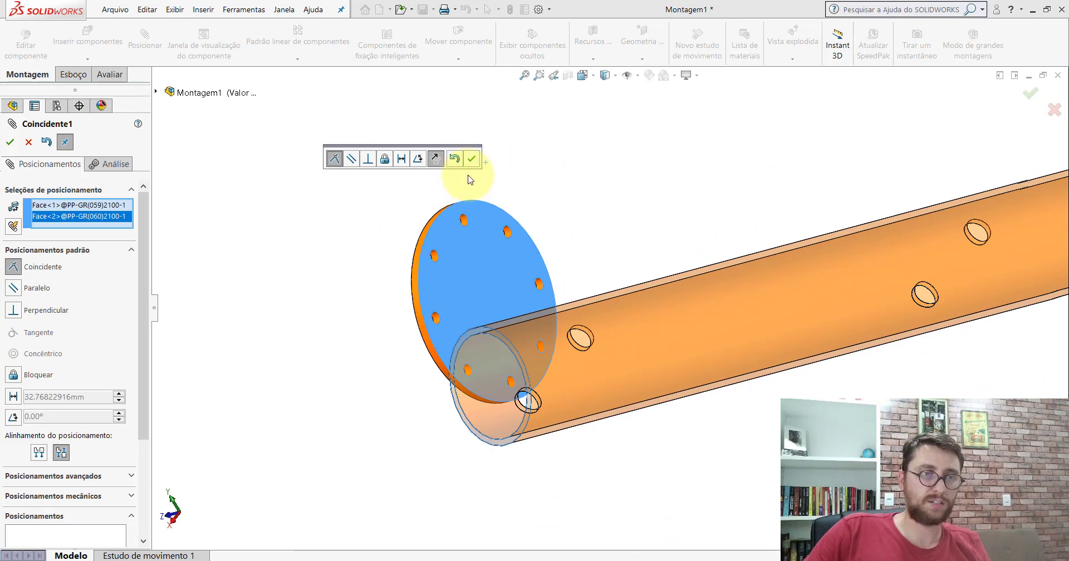
click(471, 159)
Show reference planes and mate the flange and tube right planes parallel.
click(638, 76)
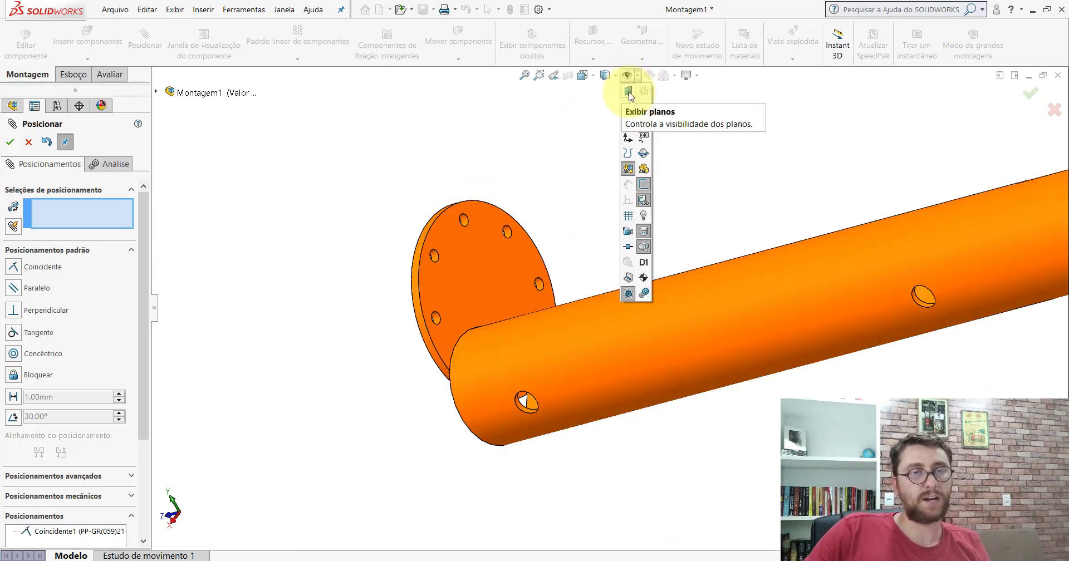
click(628, 92)
mouse_move(561, 261)
middle_down()
mouse_move(597, 249)
mouse_move(565, 235)
mouse_move(546, 74)
middle_up()
click(582, 78)
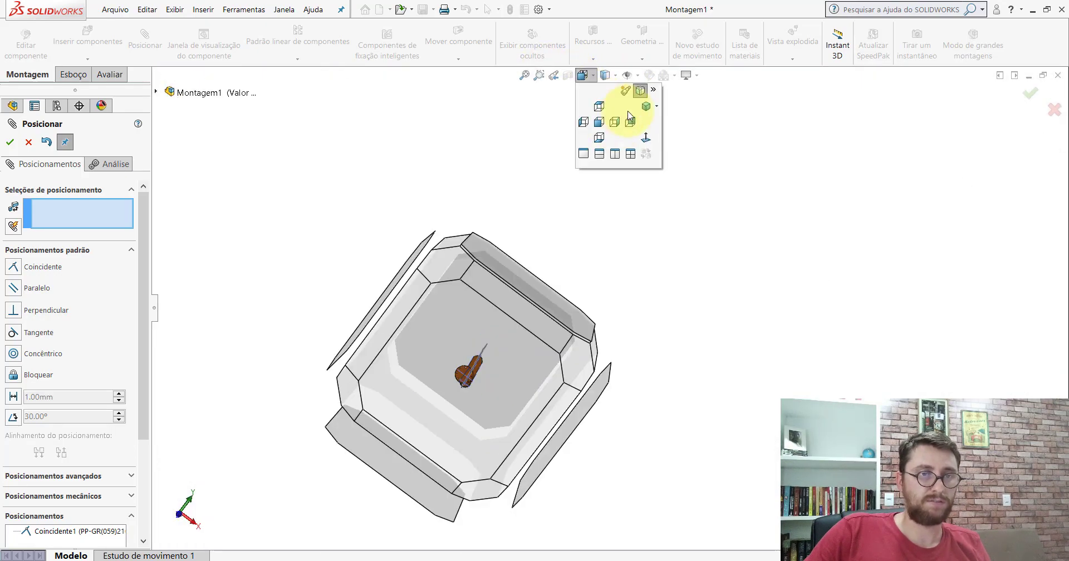
click(645, 112)
scroll(438, 408, down, 5)
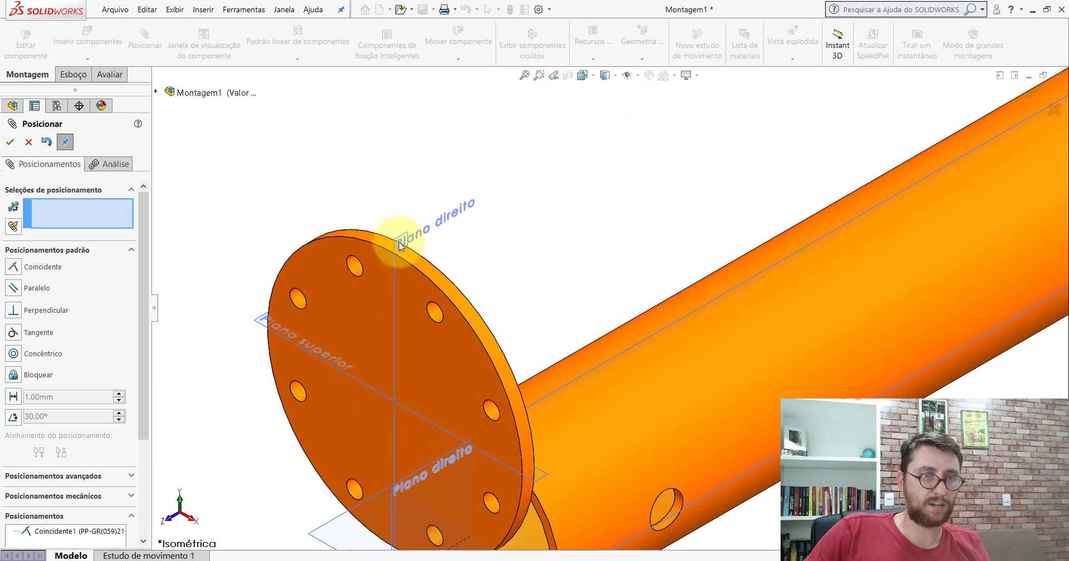
click(399, 246)
scroll(619, 384, up, 5)
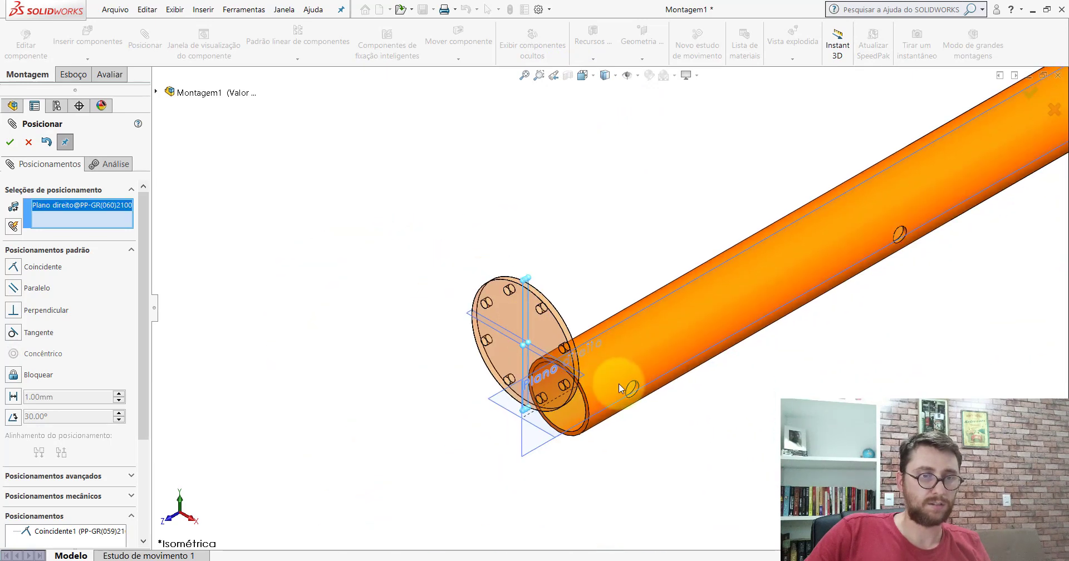
scroll(620, 383, down, 2)
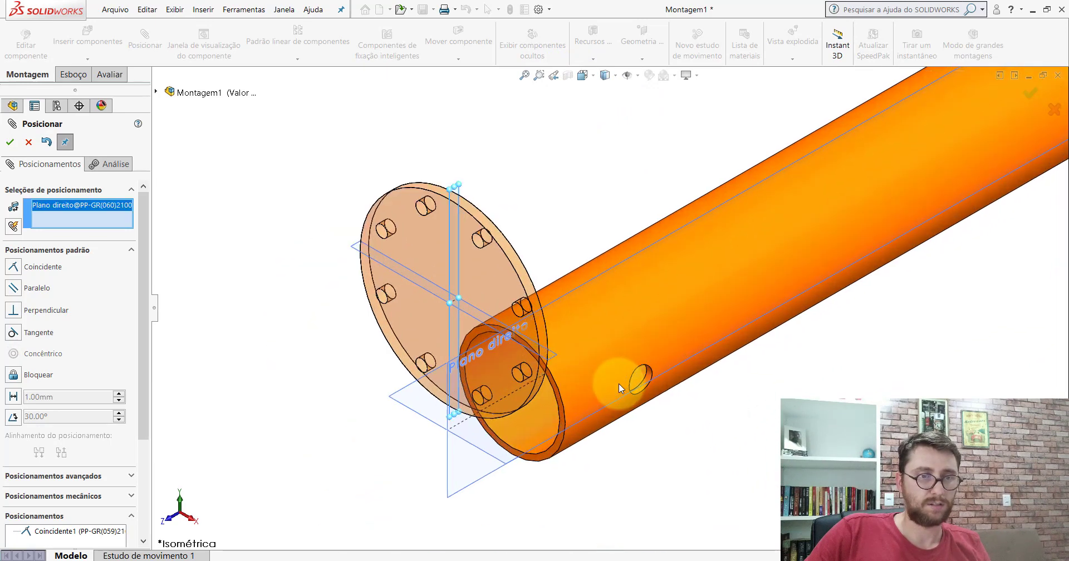
click(449, 468)
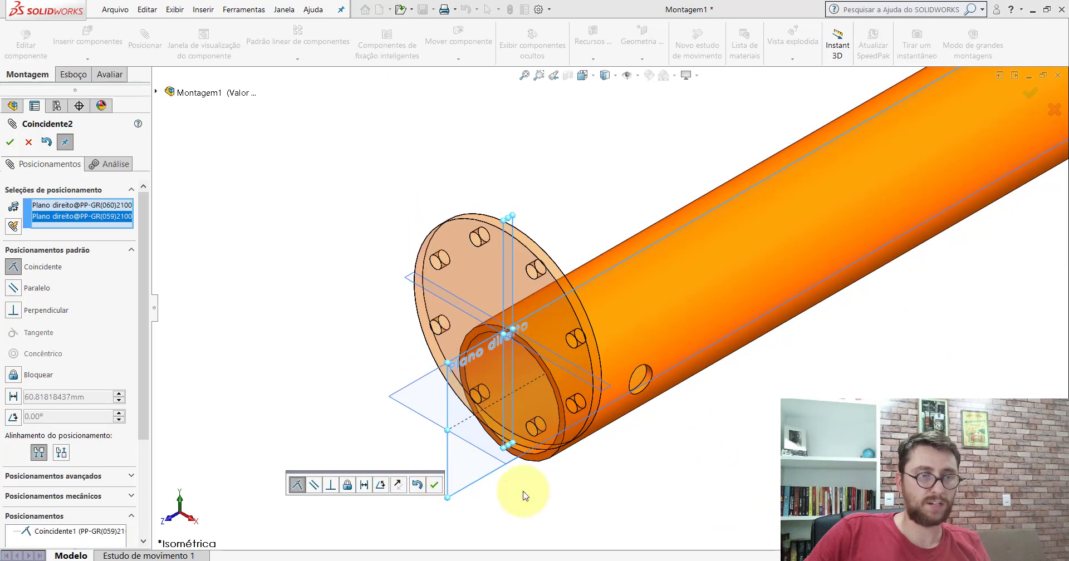
scroll(744, 370, up, 3)
scroll(801, 344, down, 2)
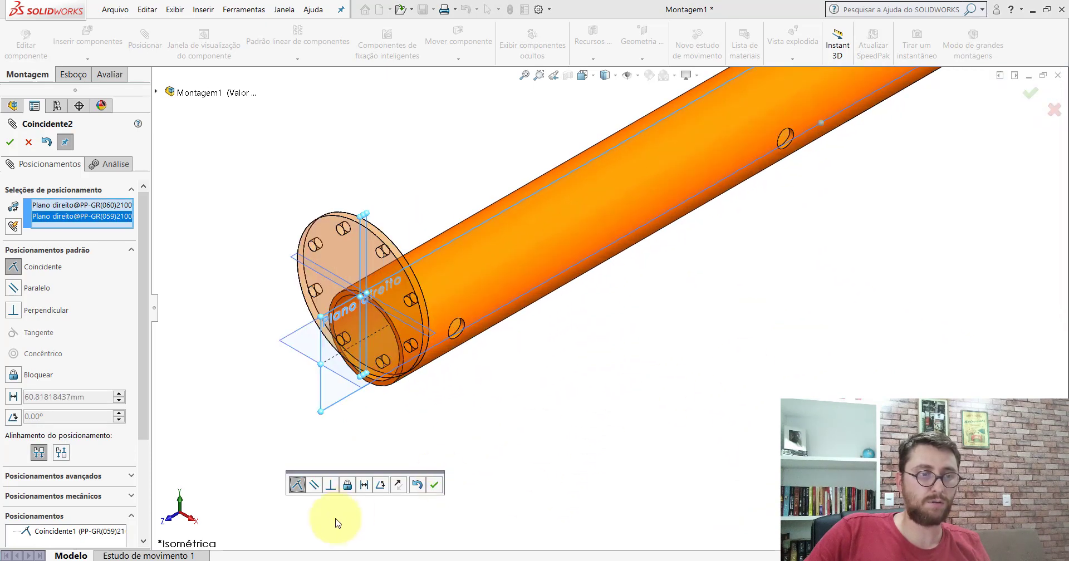
click(314, 485)
click(434, 484)
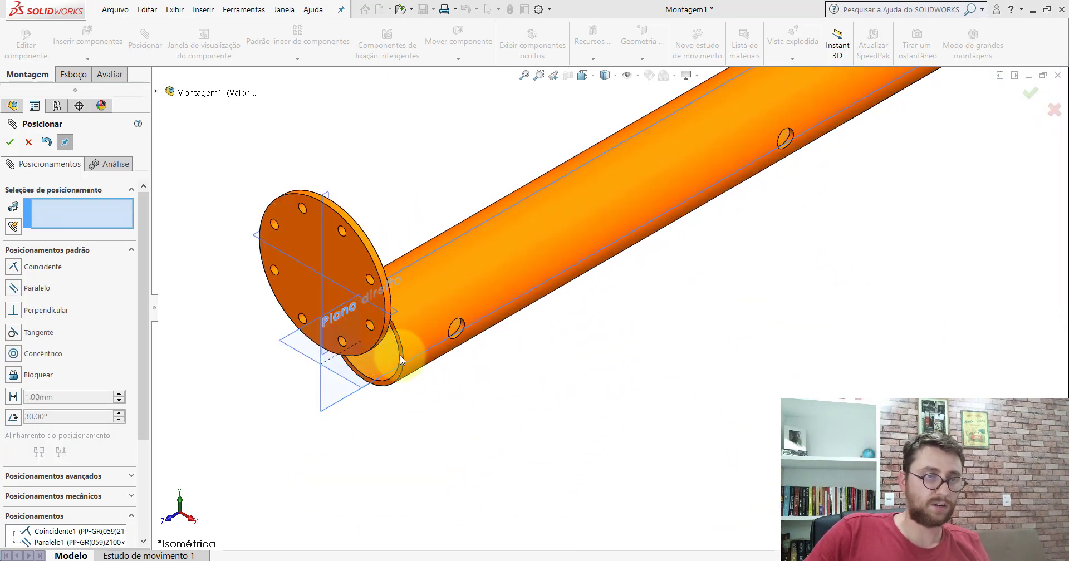
Make the flange concentric with the tube and close the mate manager.
scroll(422, 265, down, 5)
click(352, 255)
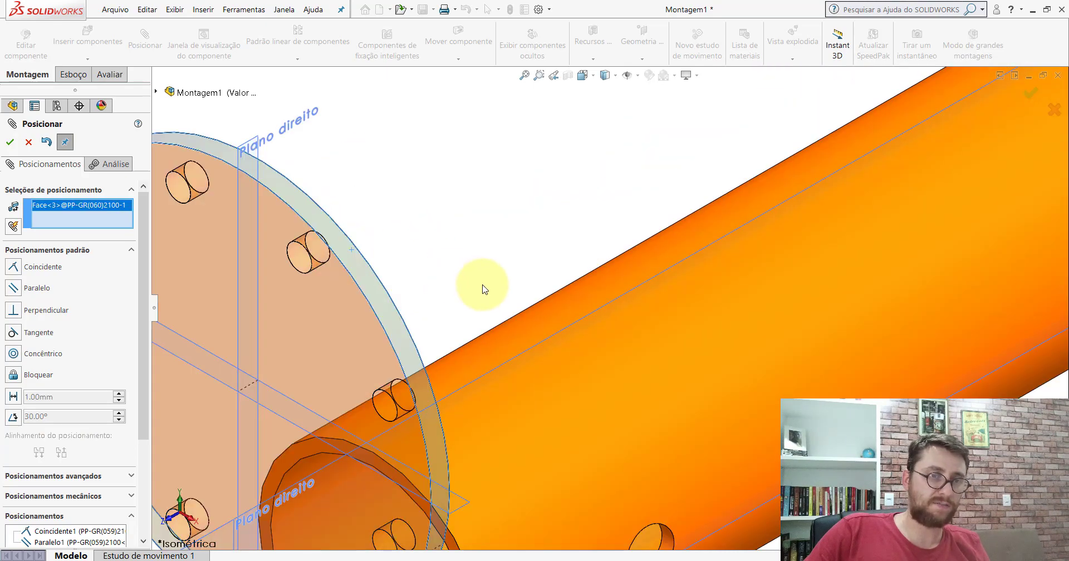
scroll(557, 323, up, 4)
scroll(646, 326, down, 1)
click(585, 304)
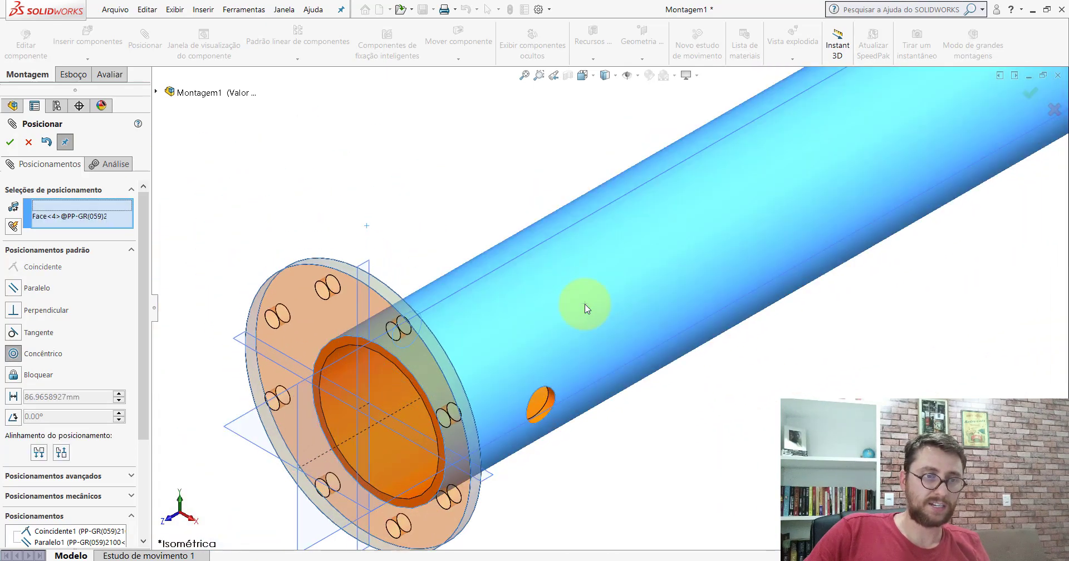
click(756, 289)
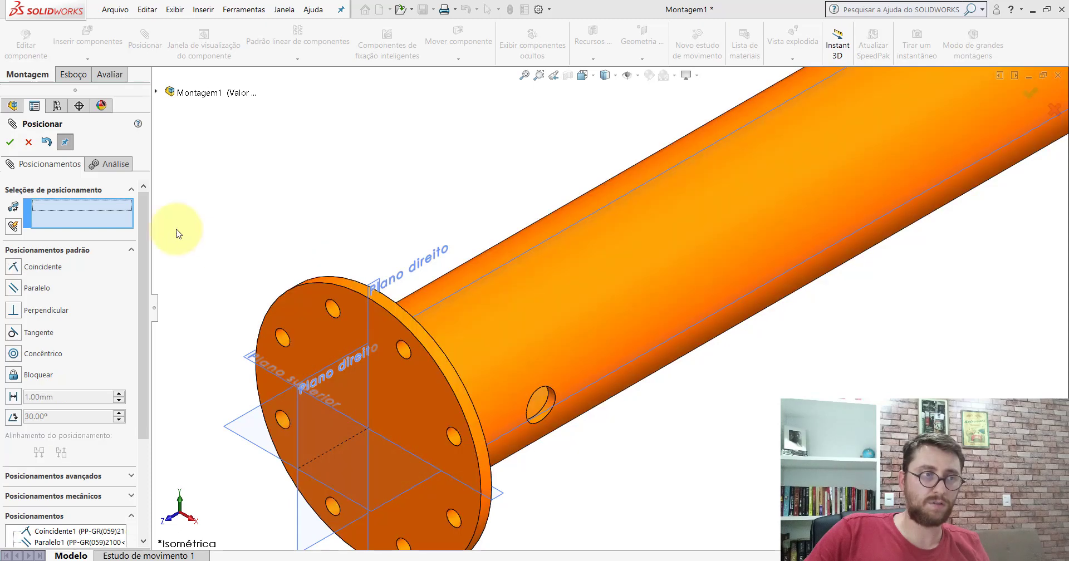
click(10, 142)
Check the flange and PP-GR(061) end cap in the PM-GR(019)2100 reference assembly.
scroll(493, 154, up, 1)
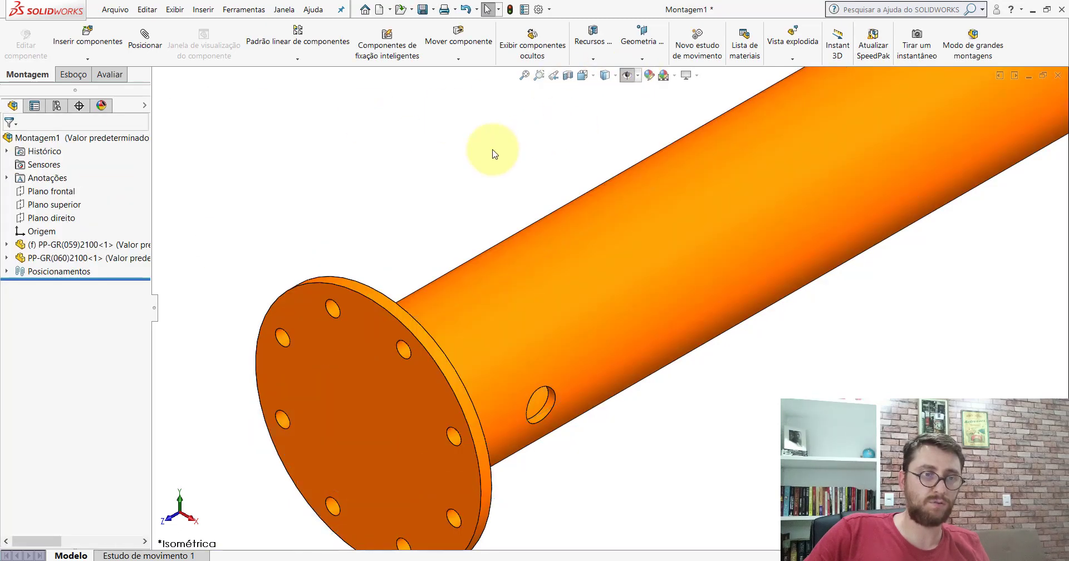
scroll(573, 239, up, 3)
scroll(778, 232, up, 3)
scroll(779, 226, down, 2)
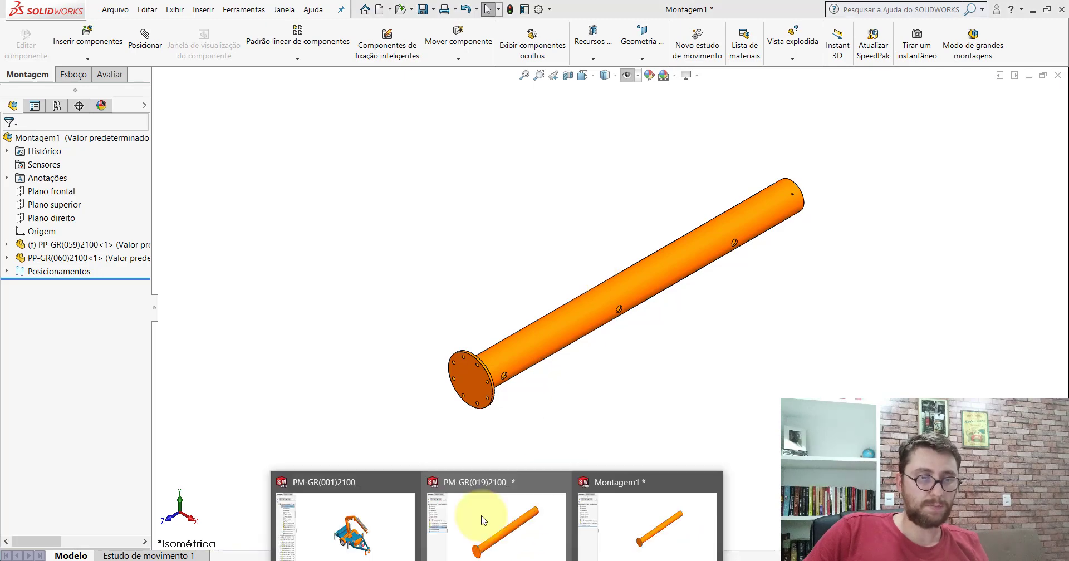
click(477, 514)
click(56, 261)
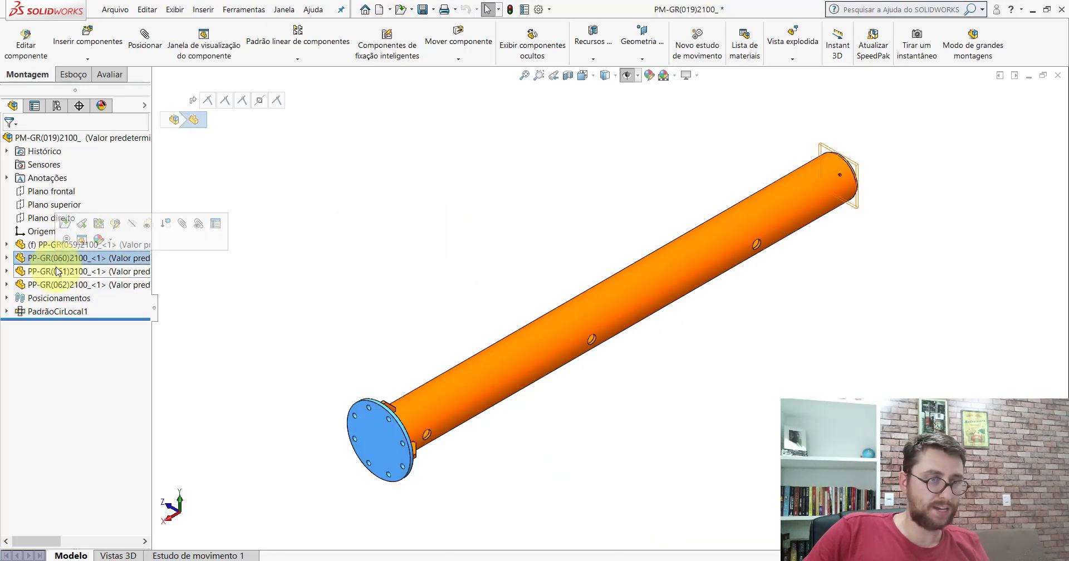
click(56, 272)
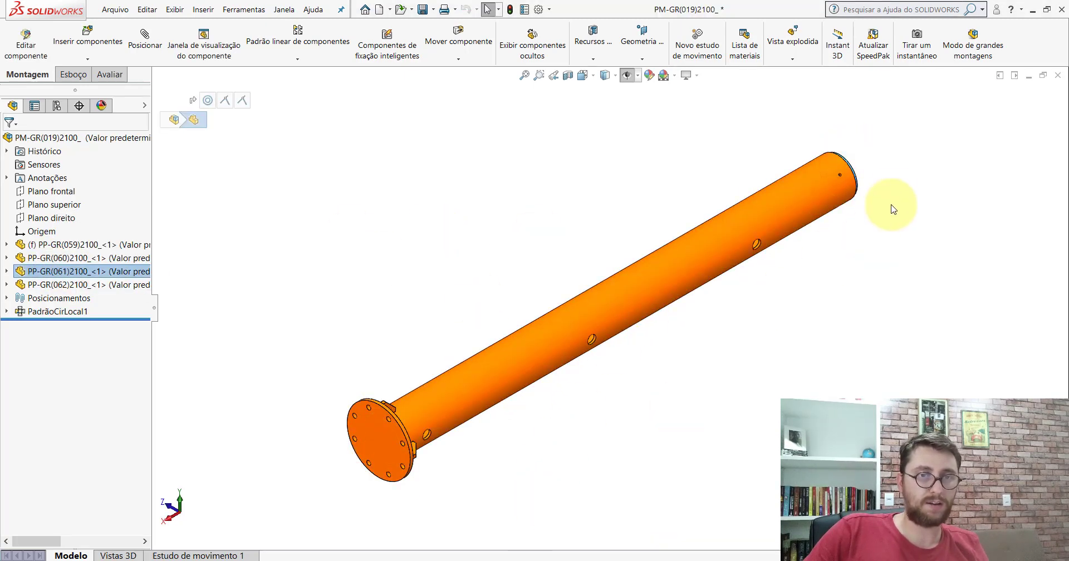
scroll(795, 178, down, 3)
scroll(776, 179, down, 2)
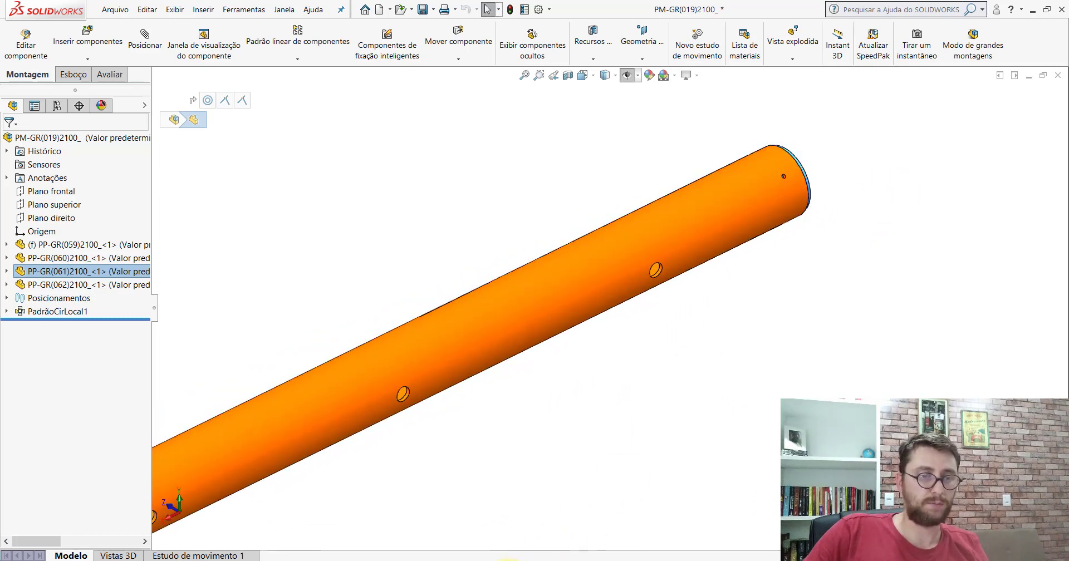
Insert PP-GR(061)2100 into Montagem1 and place it near the tube's open end.
click(625, 525)
scroll(686, 368, up, 2)
scroll(757, 233, down, 2)
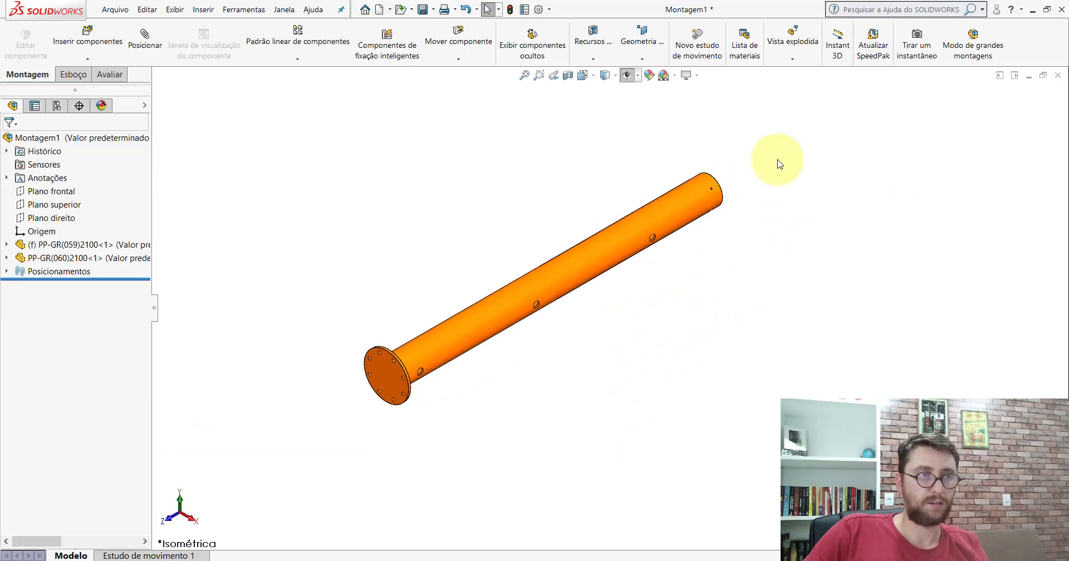
click(90, 58)
click(103, 44)
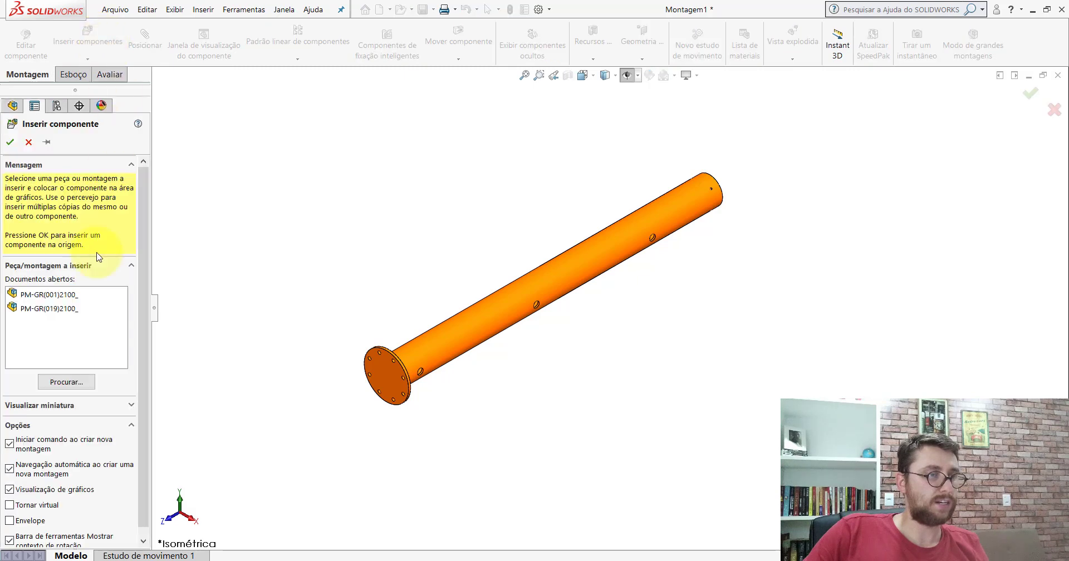
click(66, 384)
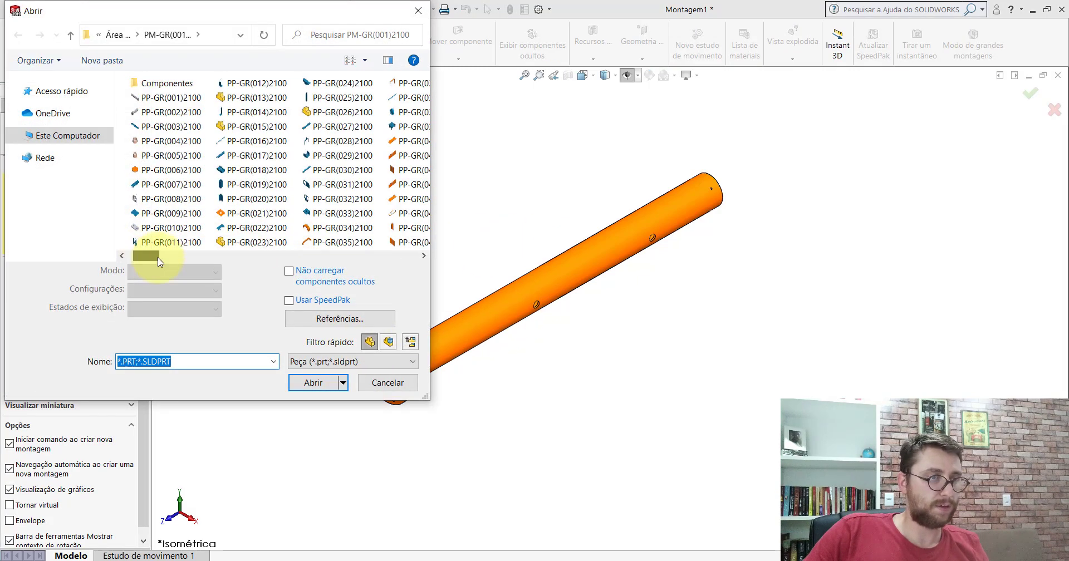
drag(160, 262, 260, 284)
click(245, 97)
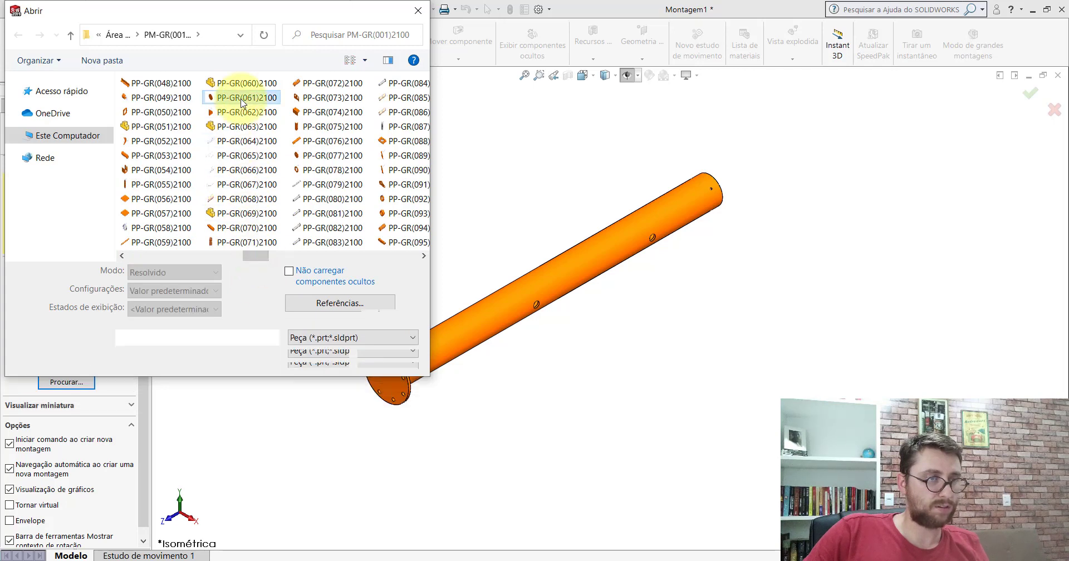
click(311, 355)
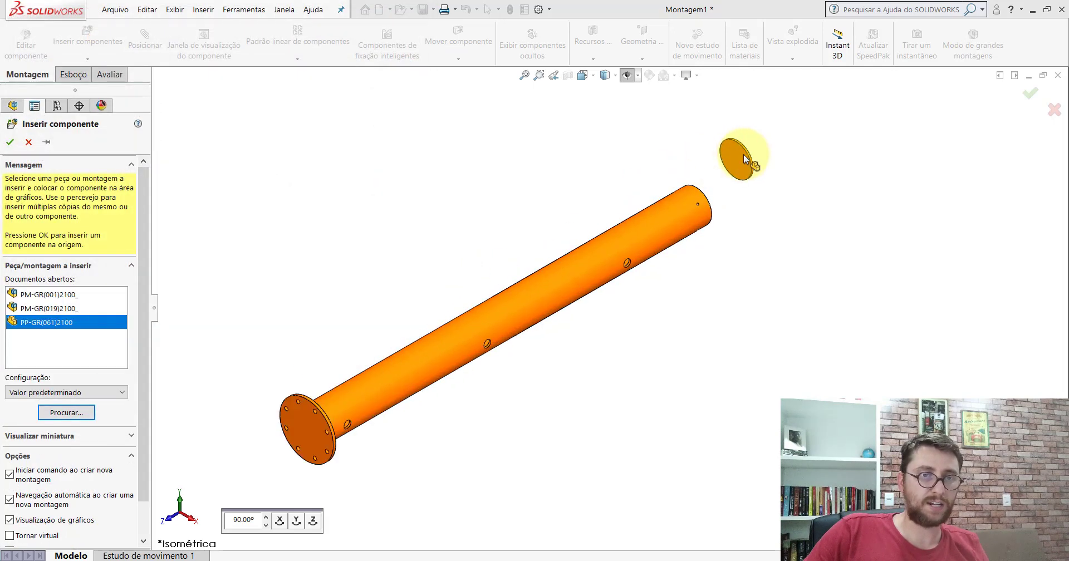
scroll(748, 159, down, 5)
click(588, 231)
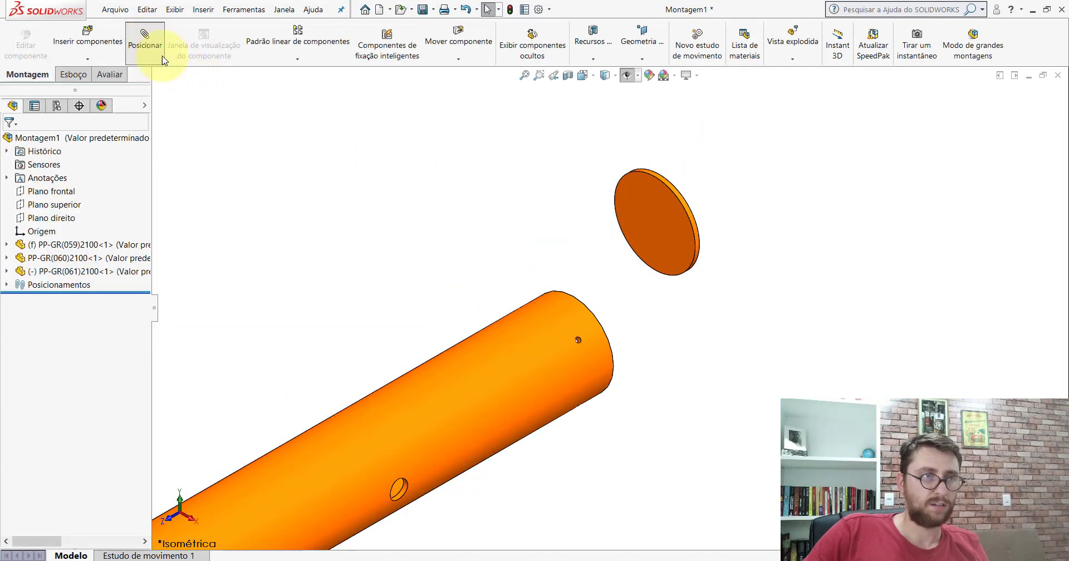
Add a Coincidente mate between the disc's flat face and the tube rim.
click(163, 59)
click(653, 208)
mouse_move(502, 327)
middle_down()
mouse_move(451, 342)
mouse_move(614, 336)
middle_up()
scroll(613, 273, down, 3)
click(600, 249)
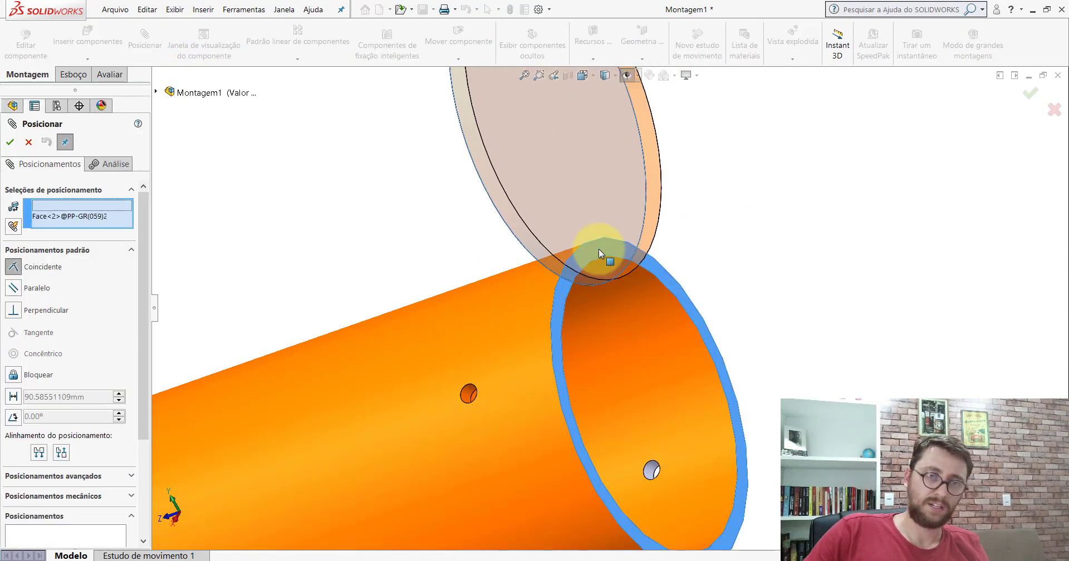
click(744, 232)
Centre the disc on the tube with a Concêntrico mate.
scroll(733, 298, up, 3)
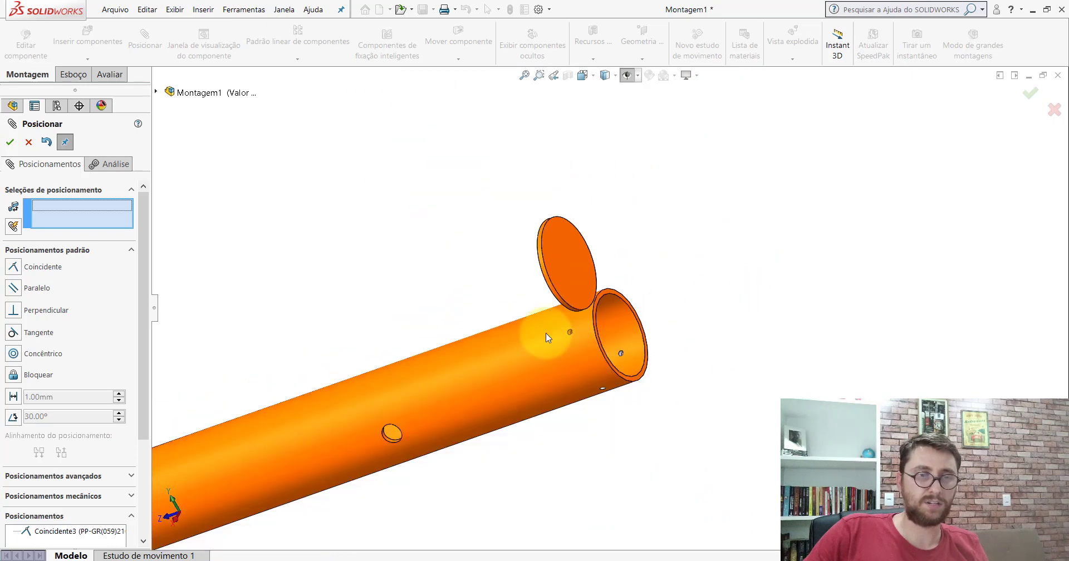
scroll(615, 311, down, 5)
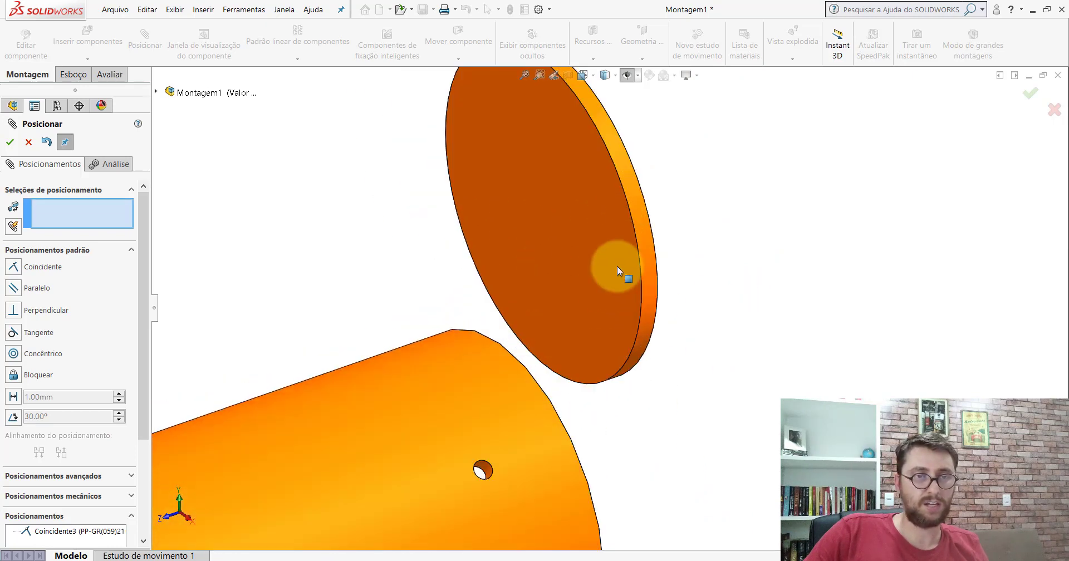
click(620, 138)
scroll(641, 228, up, 3)
scroll(602, 278, up, 3)
click(565, 331)
click(564, 331)
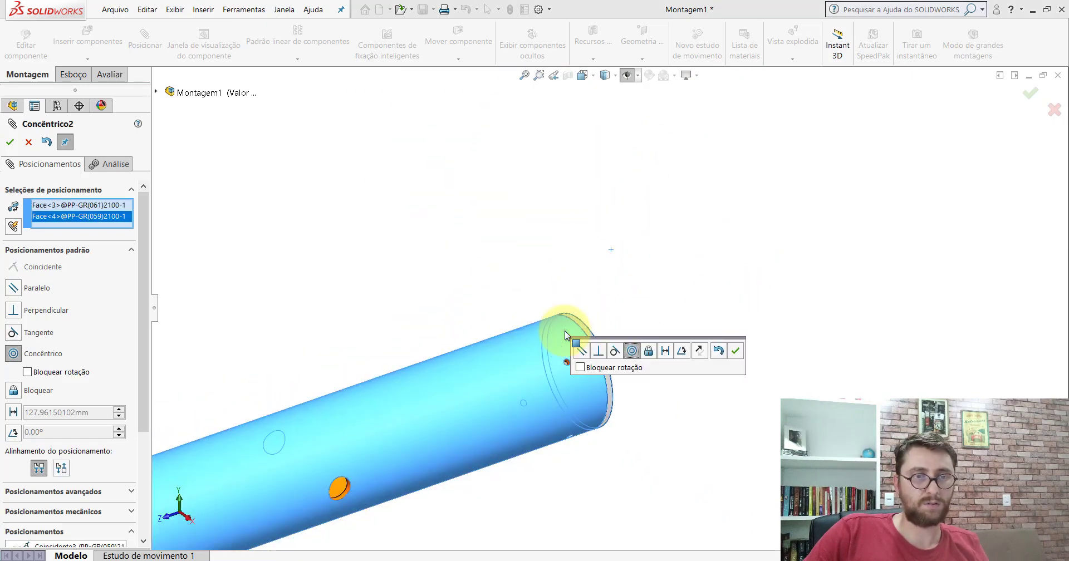
click(741, 356)
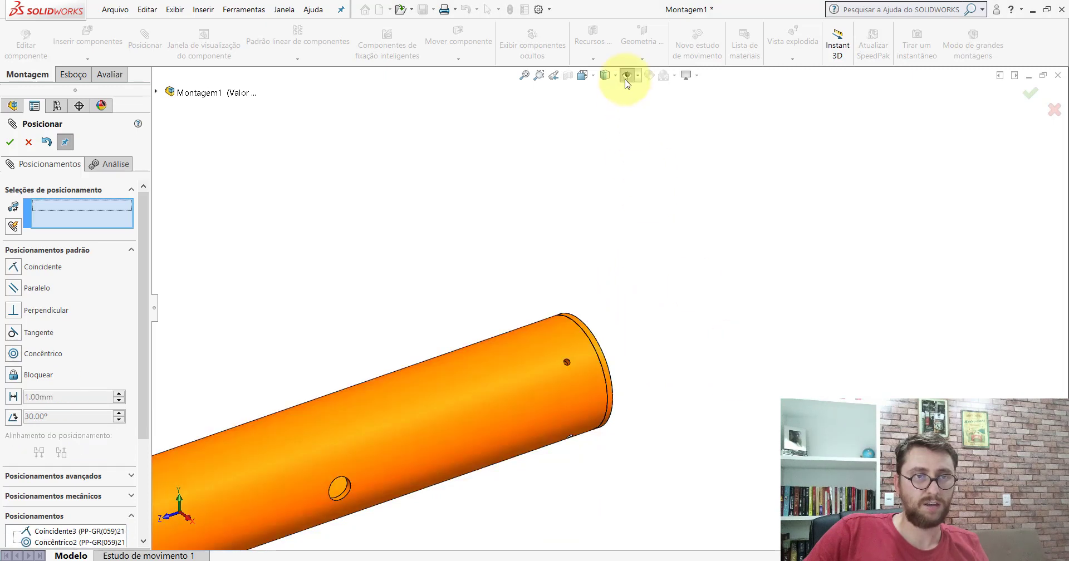
Mate the disc and tube Plano direito planes Paralelo, then hide the planes.
click(627, 77)
scroll(584, 330, down, 2)
scroll(501, 346, down, 2)
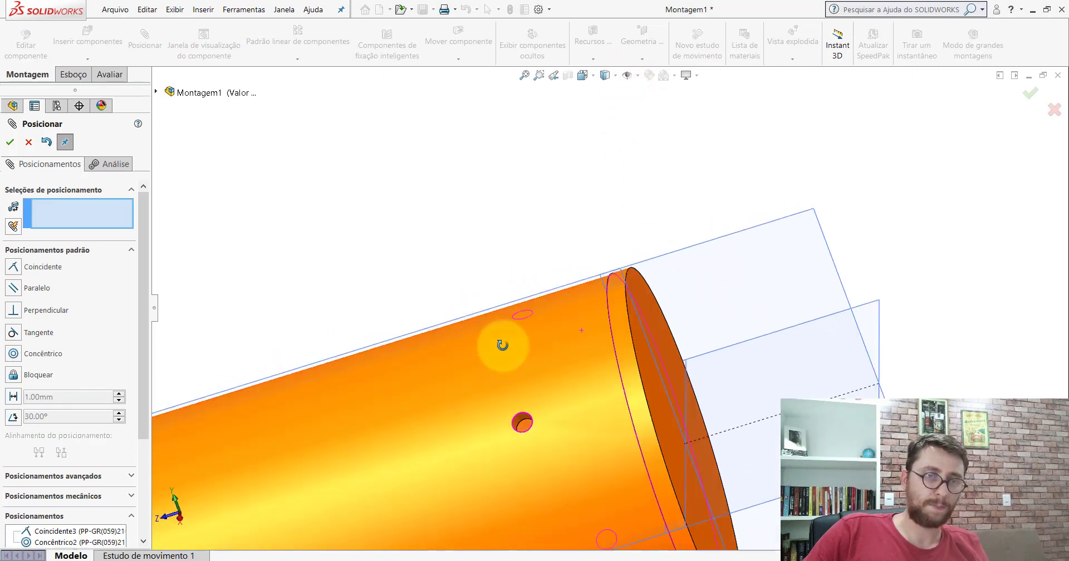
scroll(592, 330, down, 2)
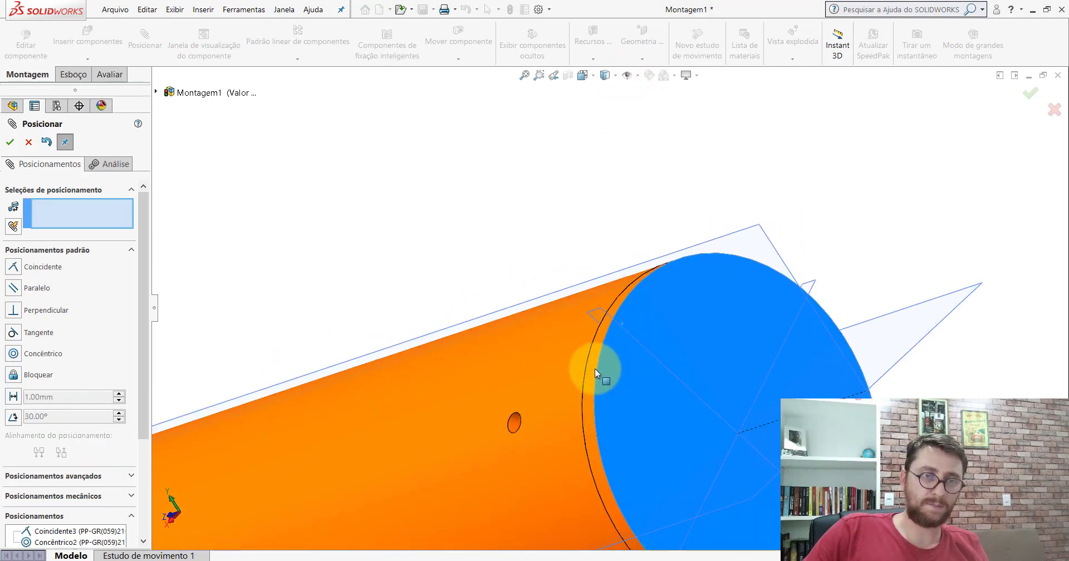
ctrl+middle_drag(671, 363, 556, 331)
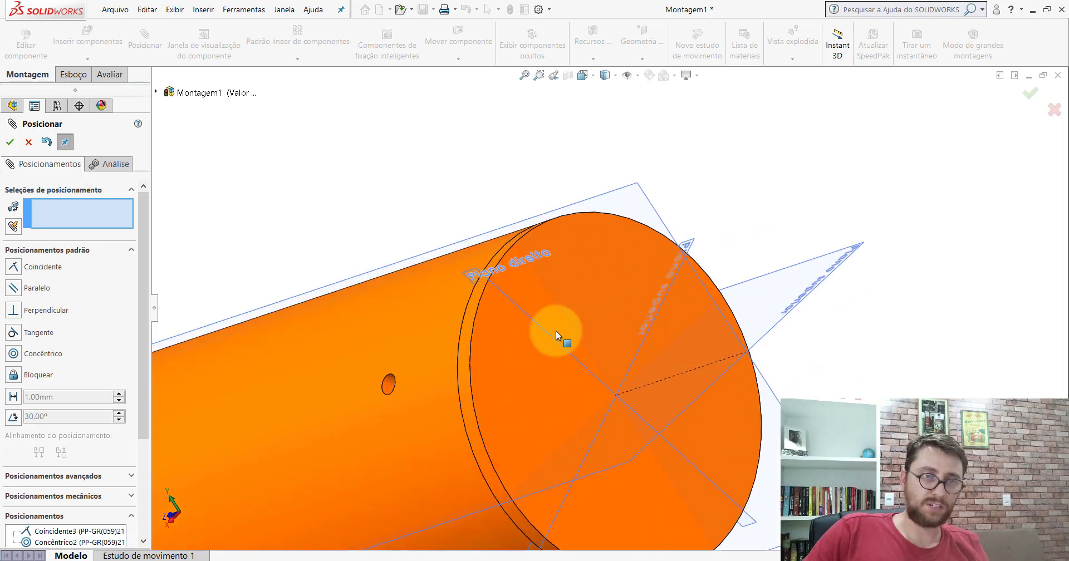
click(486, 276)
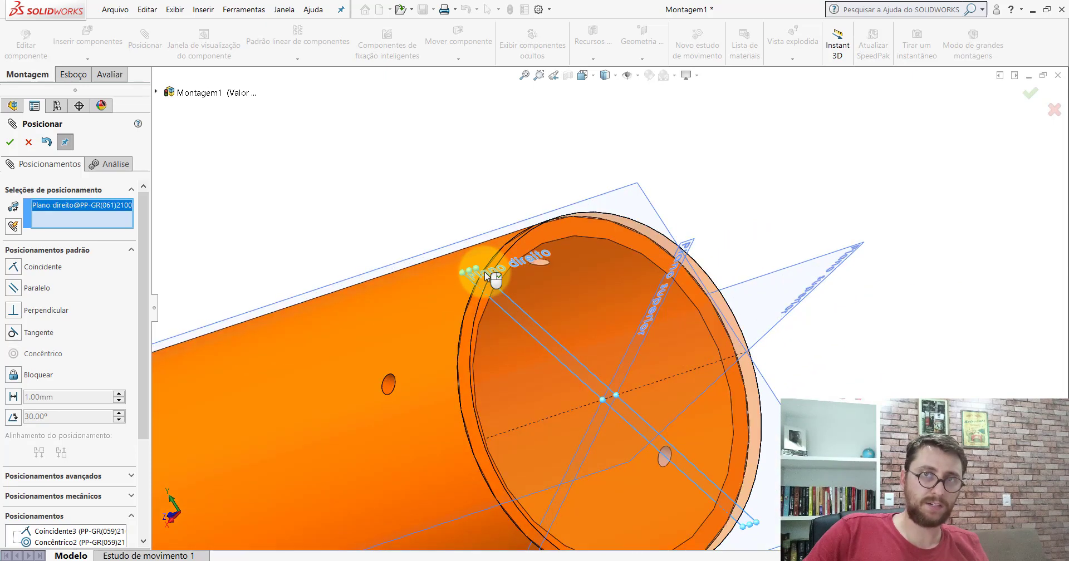
click(517, 225)
click(382, 207)
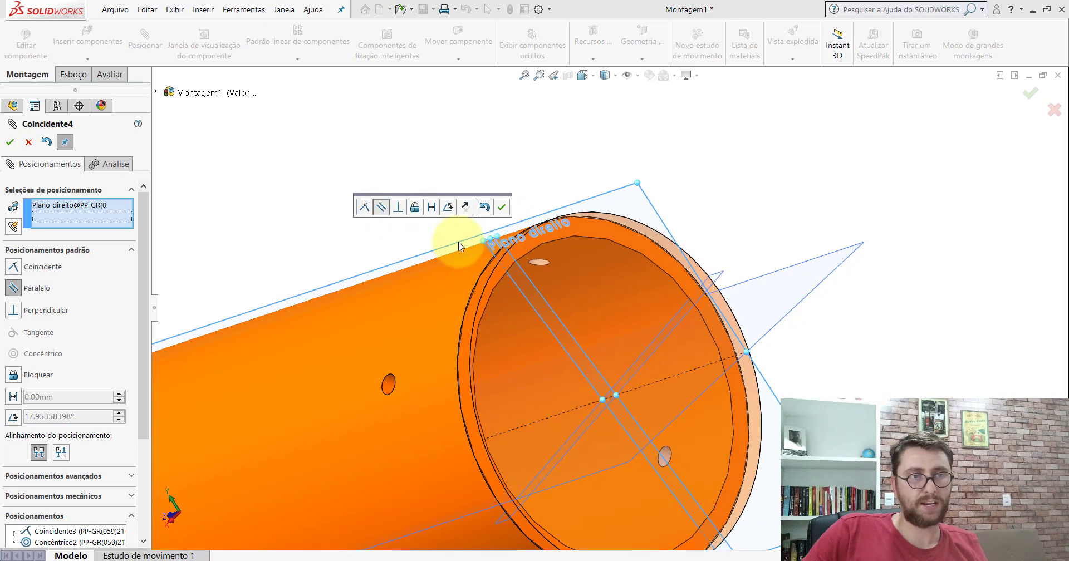
click(502, 208)
click(29, 142)
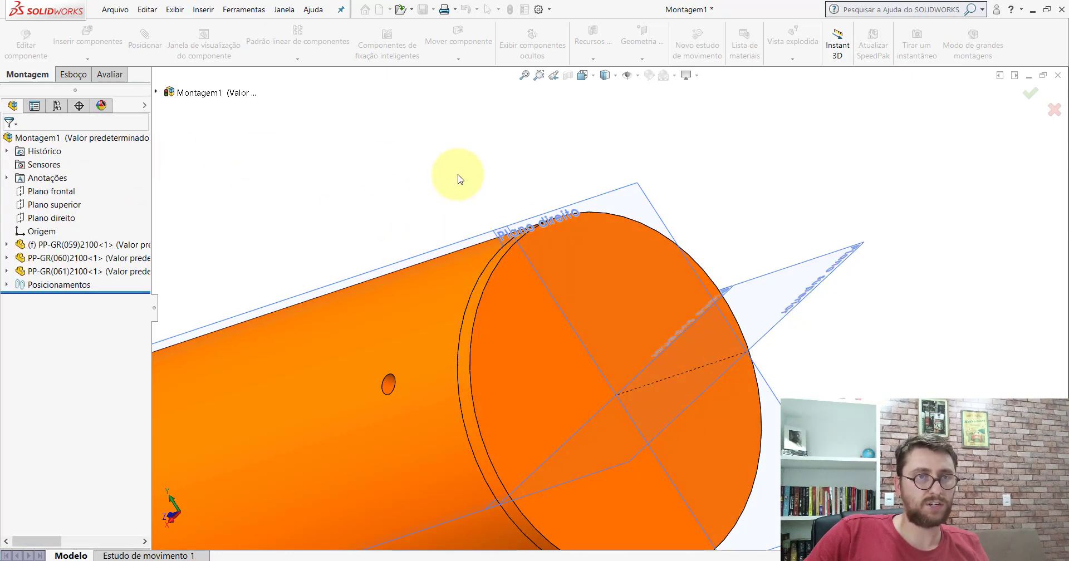
click(627, 75)
Switch to isometric view, insert part PP-GR(062)2100 and drop it beside the tube.
click(583, 75)
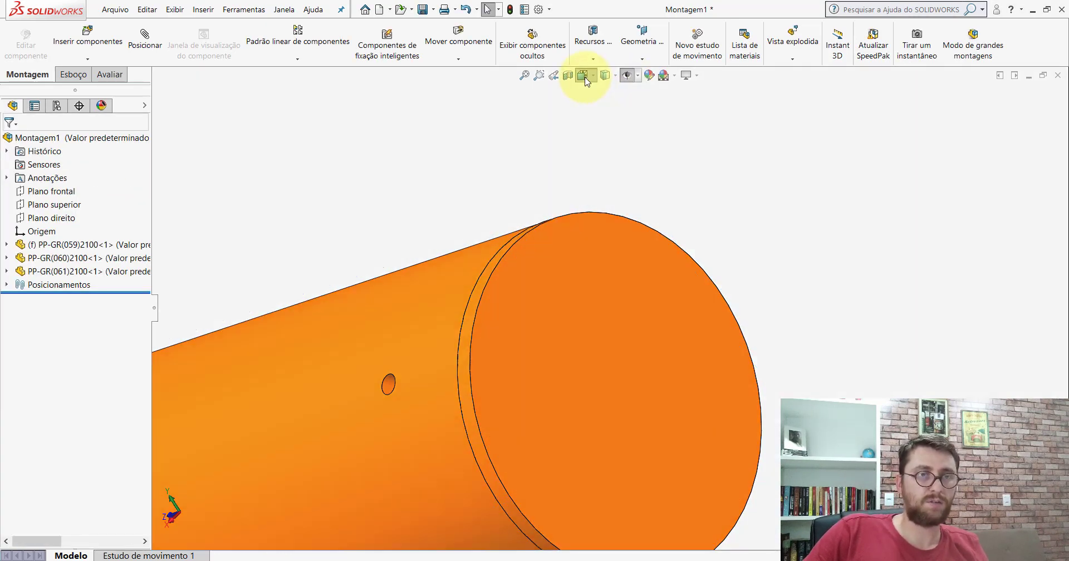
click(640, 97)
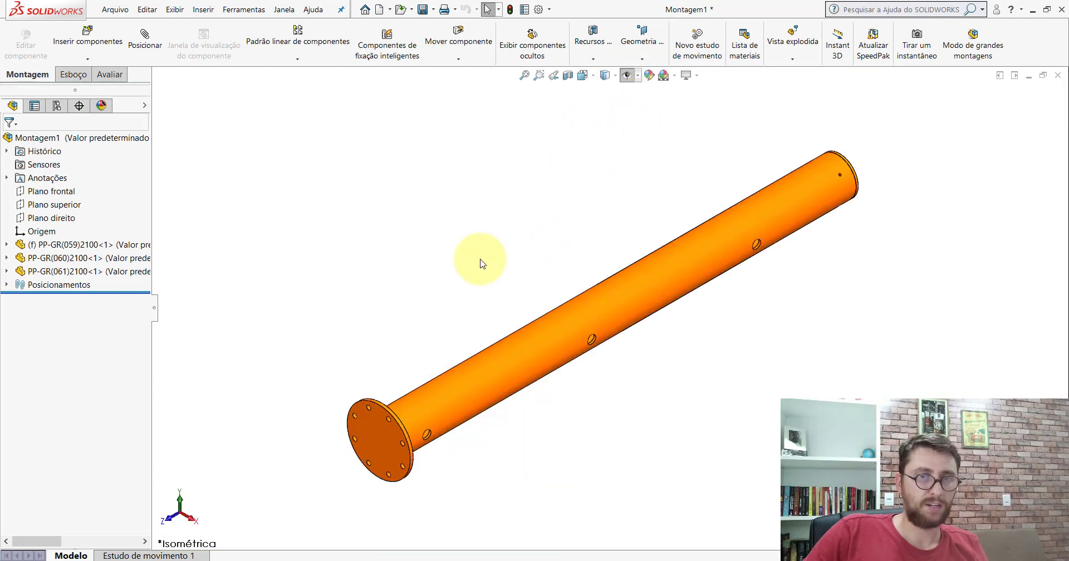
click(82, 42)
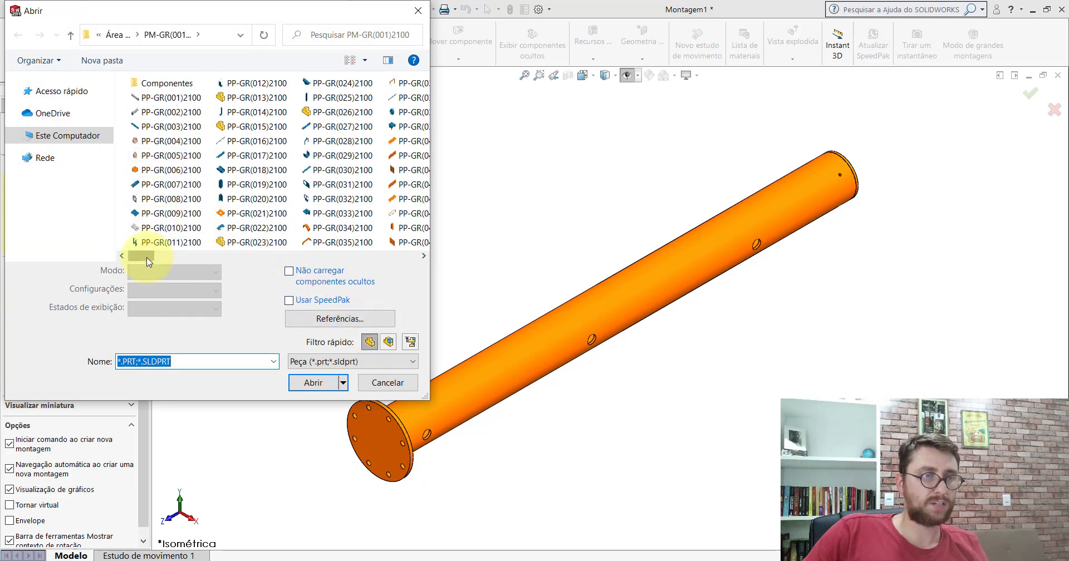
mouse_move(141, 256)
mouse_down()
mouse_move(281, 267)
mouse_move(267, 260)
mouse_up()
click(256, 110)
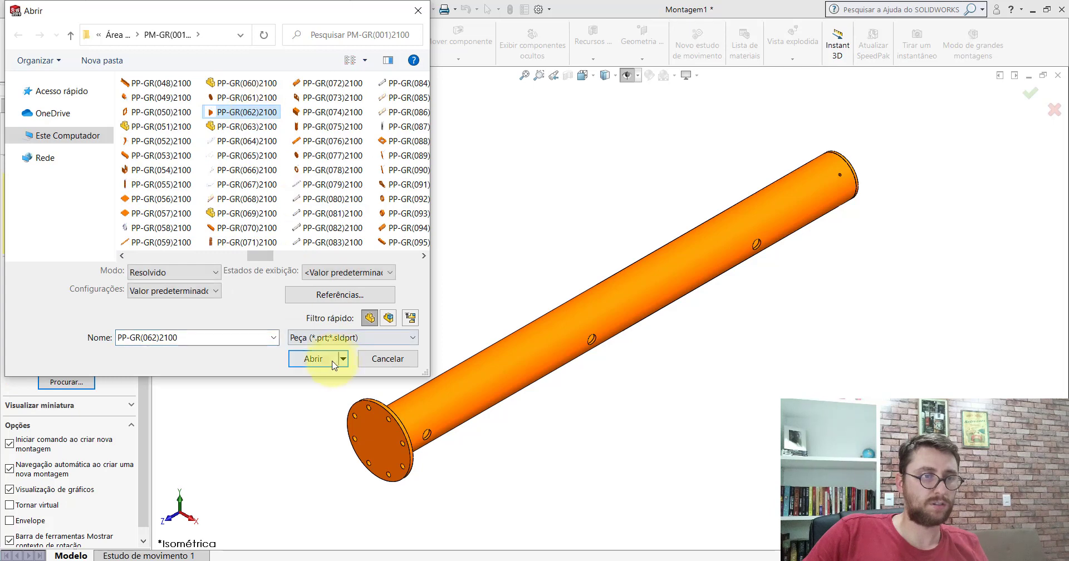
click(313, 359)
scroll(427, 360, down, 5)
scroll(424, 365, down, 2)
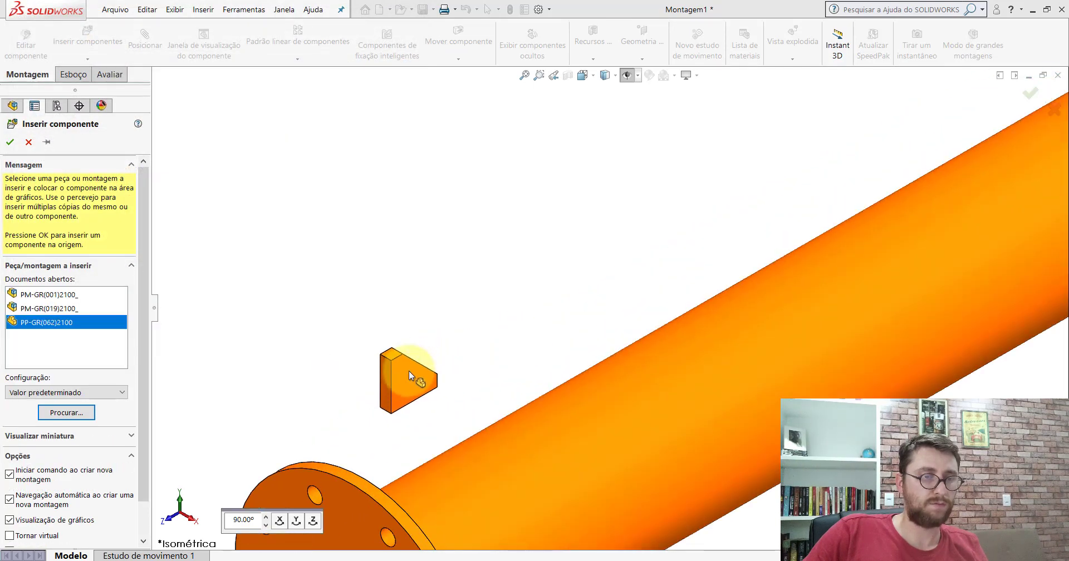
click(418, 298)
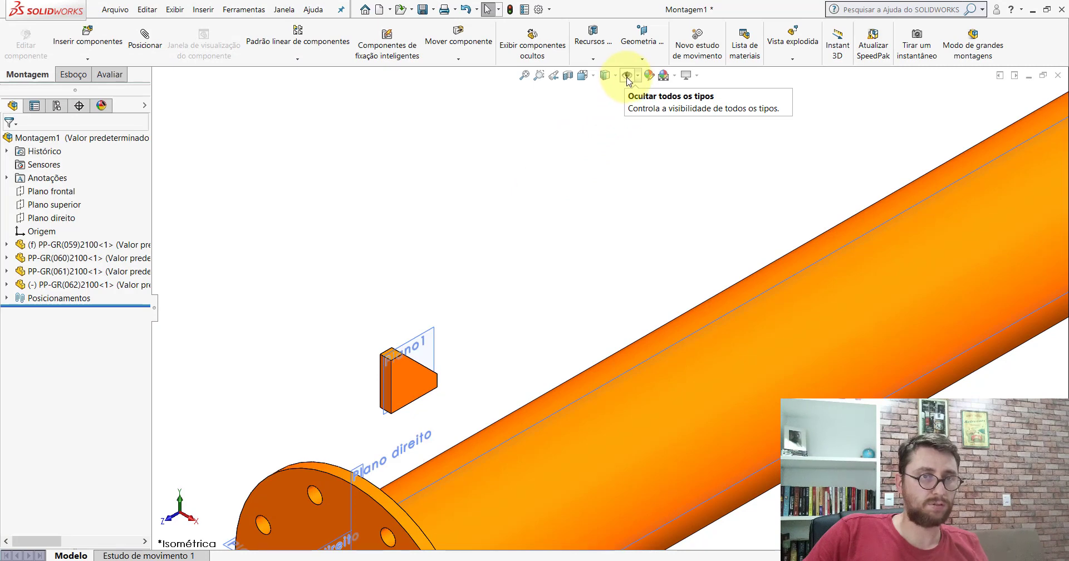
click(145, 36)
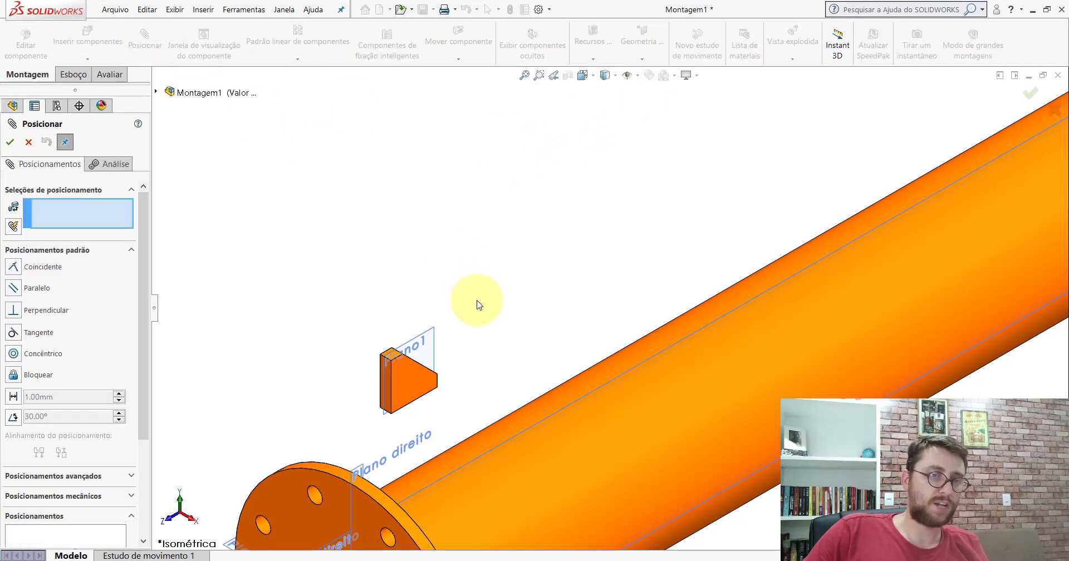
Mate the gusset's Plano1 coincident with the assembly's Plano direito.
scroll(573, 345, up, 3)
scroll(580, 227, down, 3)
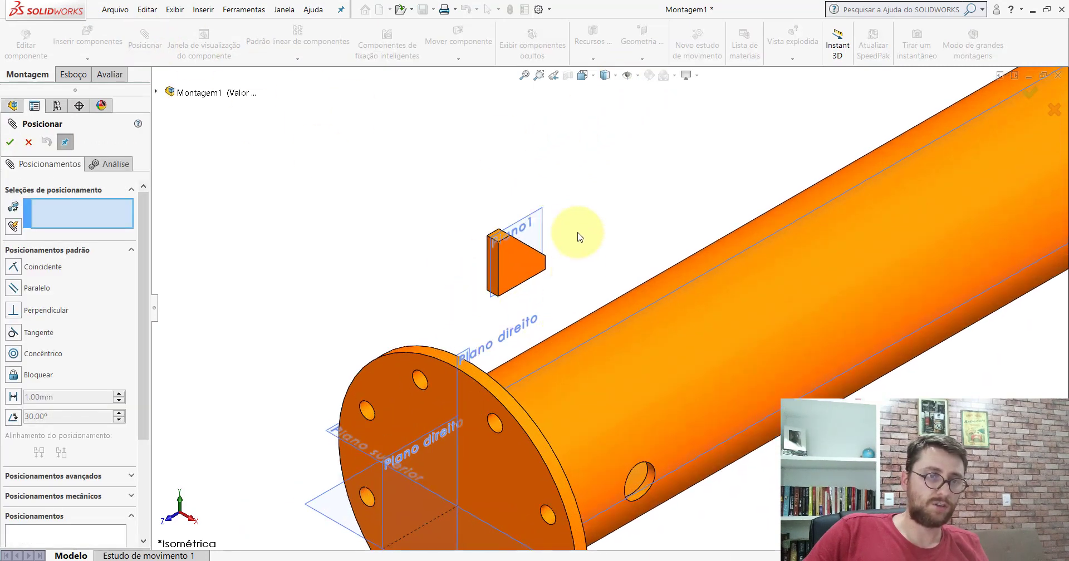
click(532, 219)
scroll(613, 317, up, 2)
scroll(624, 329, down, 2)
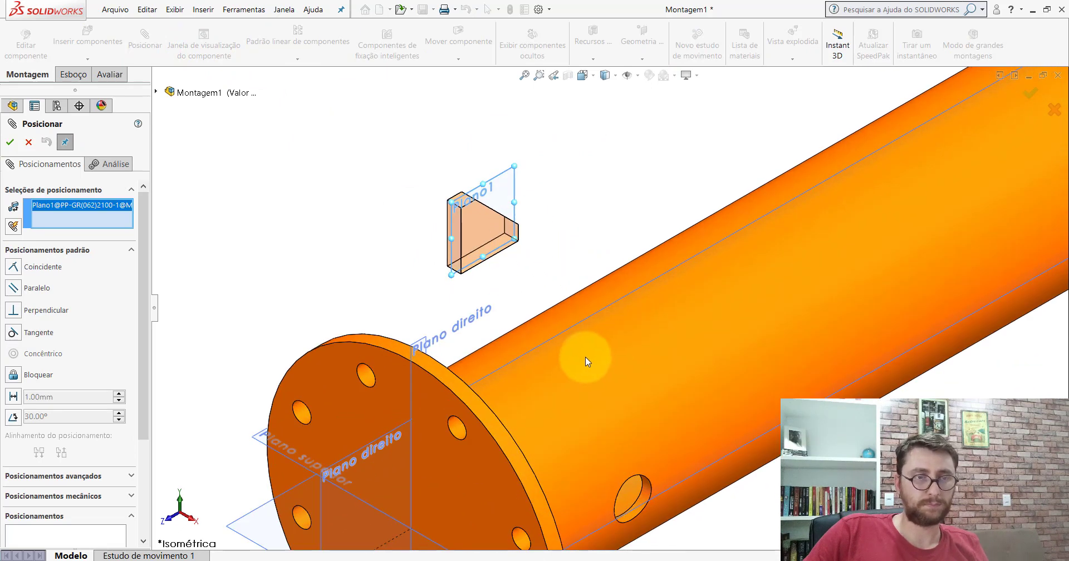
click(524, 353)
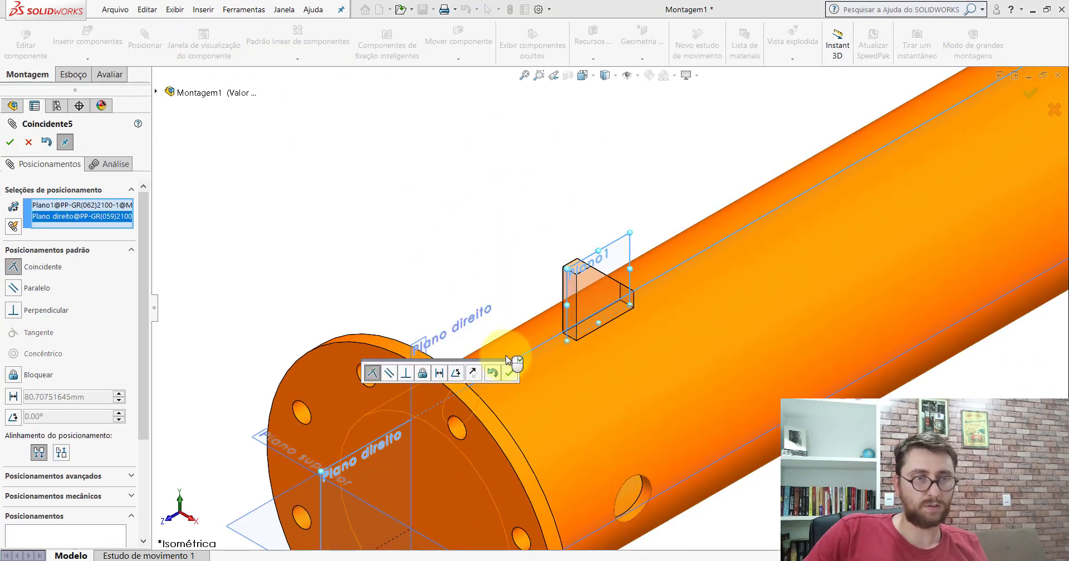
click(509, 373)
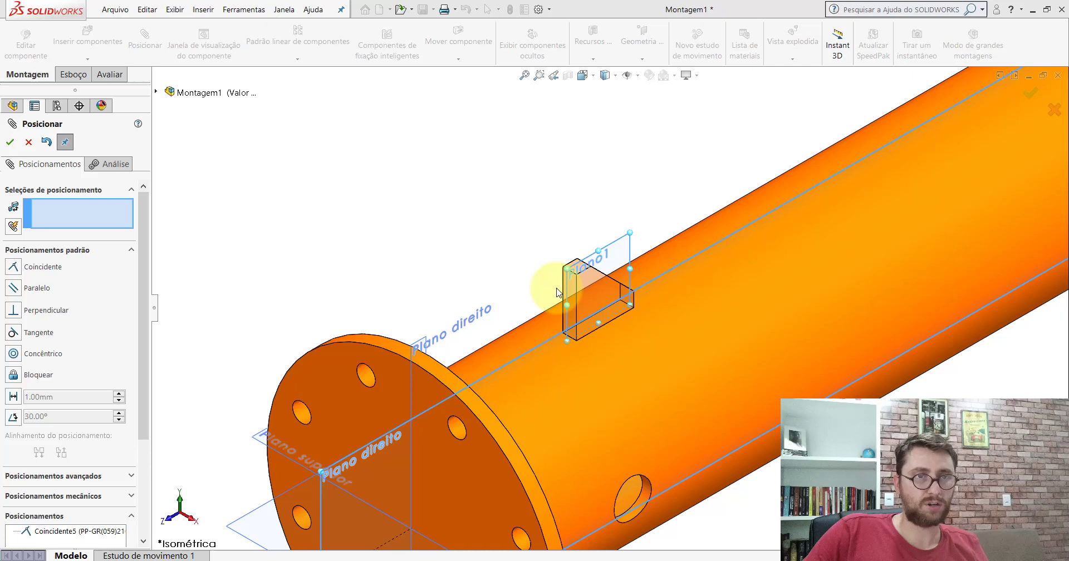
Hide the planes and make the gusset's bottom face coincident with the flange face.
click(635, 75)
click(570, 289)
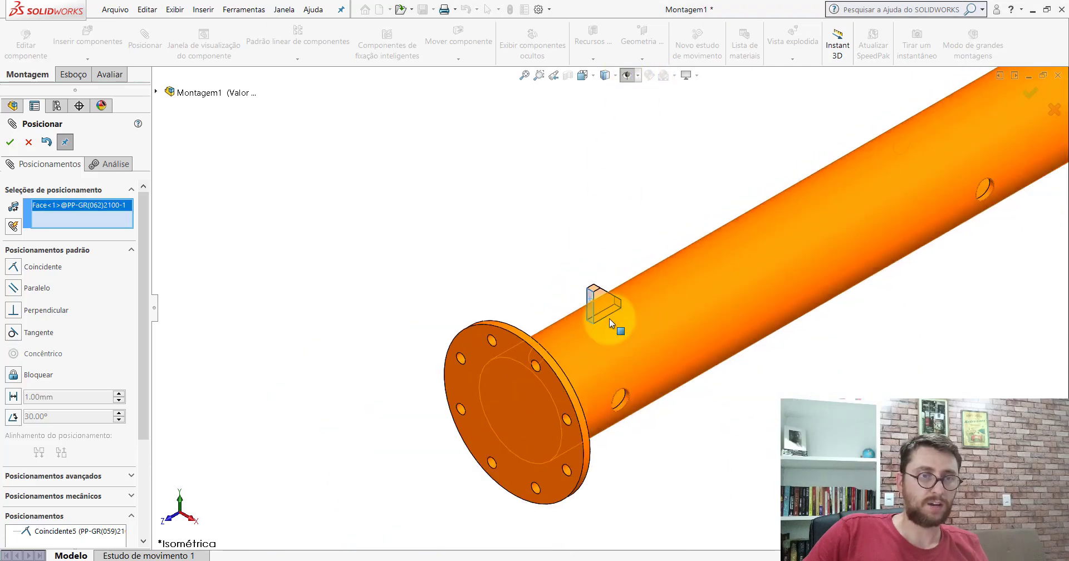
middle_drag(609, 319, 403, 304)
click(403, 304)
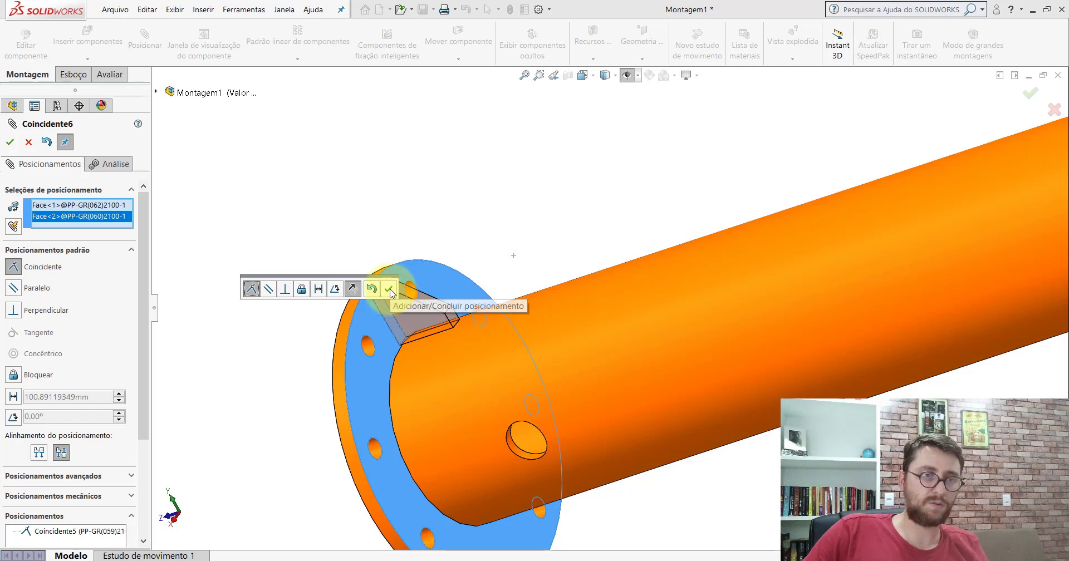
click(390, 292)
Make the gusset's inner face tangent to the tube's outer surface and finish mating.
drag(418, 313, 350, 231)
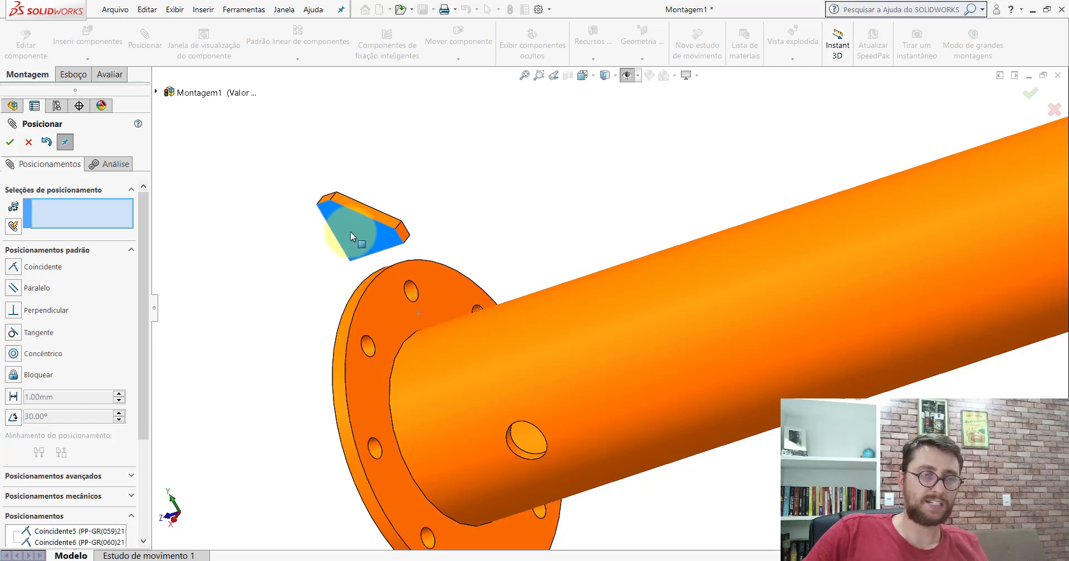
middle_drag(347, 225, 317, 162)
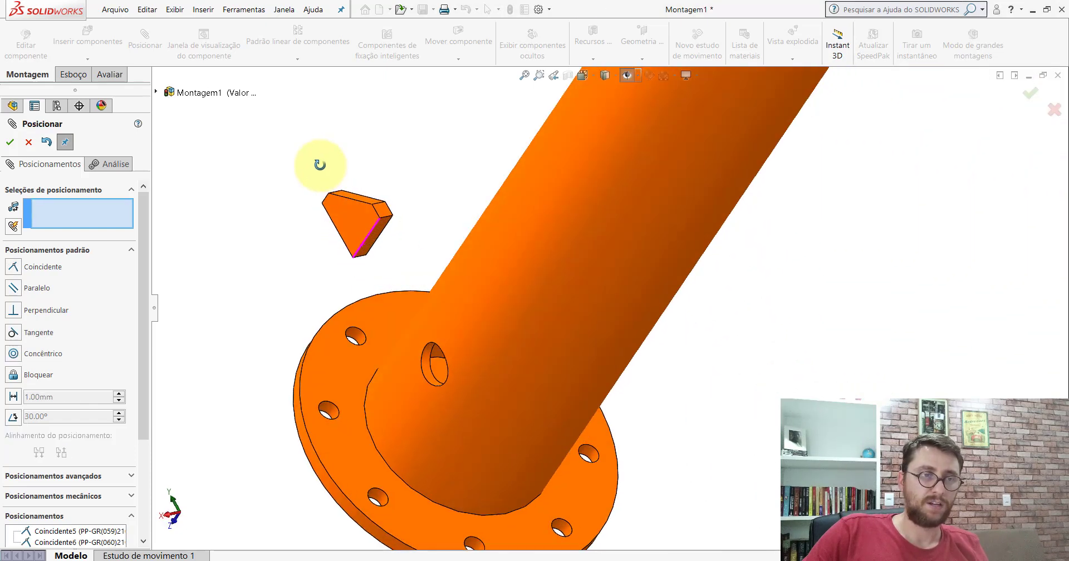
click(384, 232)
click(384, 233)
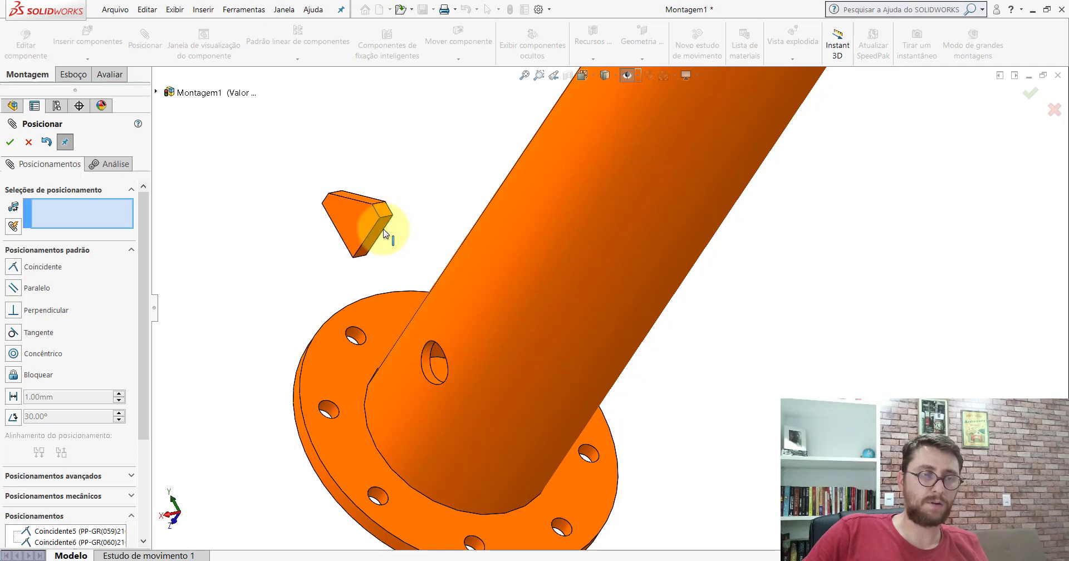
scroll(409, 234, down, 2)
click(379, 221)
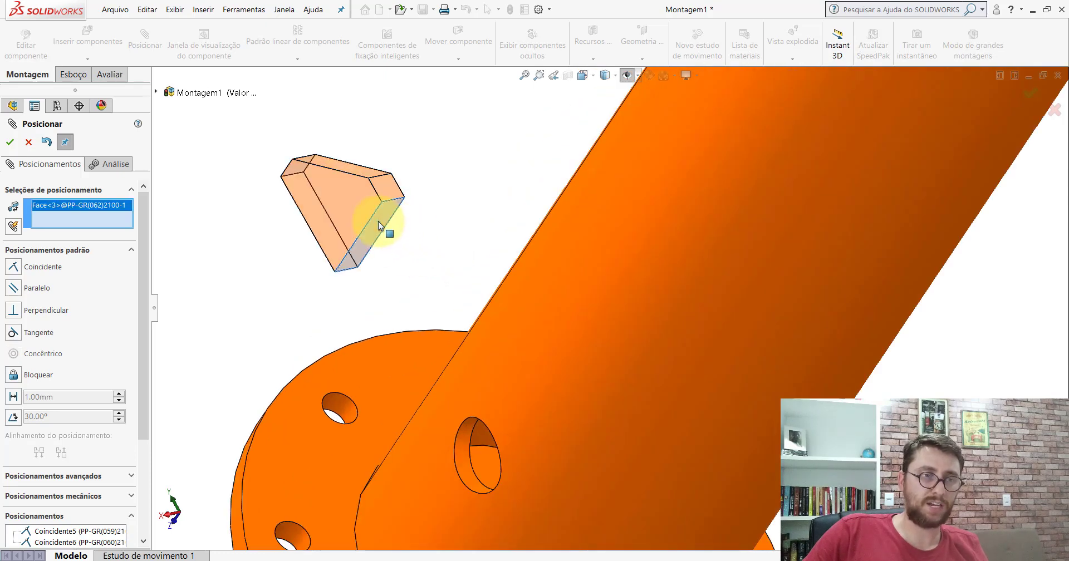
scroll(390, 240, up, 3)
mouse_move(468, 258)
middle_down()
mouse_move(581, 304)
mouse_move(657, 310)
mouse_move(523, 303)
middle_up()
click(523, 303)
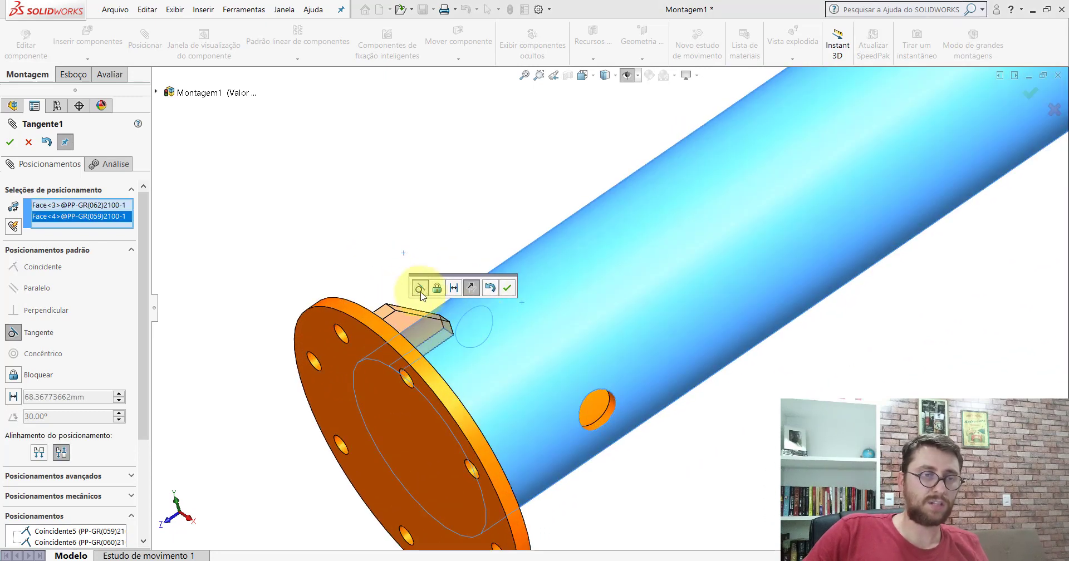
click(507, 289)
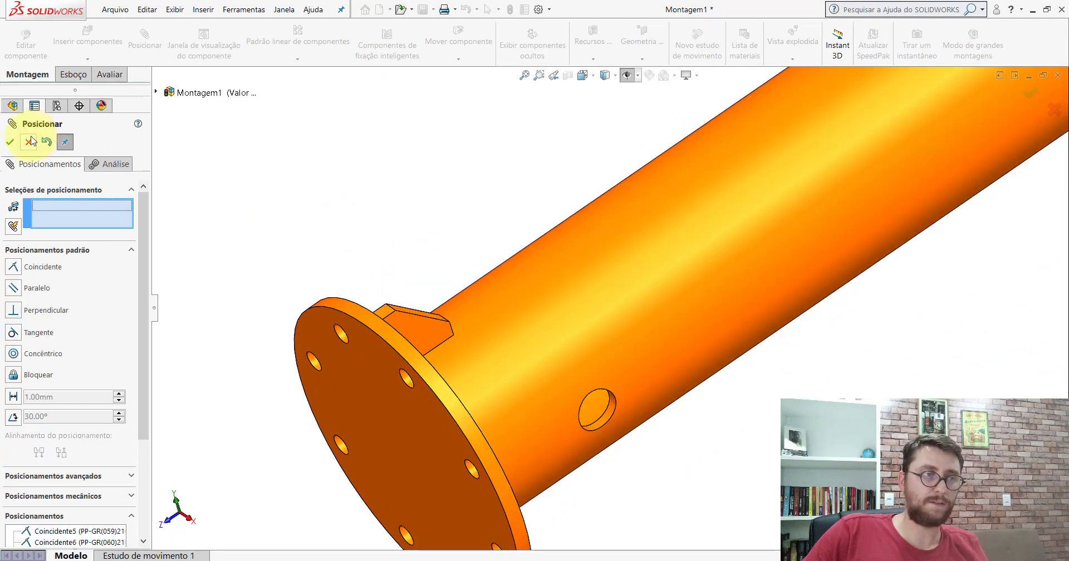
click(29, 142)
Go isometric, review the gussets in PM-GR(019)2100_, then return to Montagem1's component pattern options.
click(582, 75)
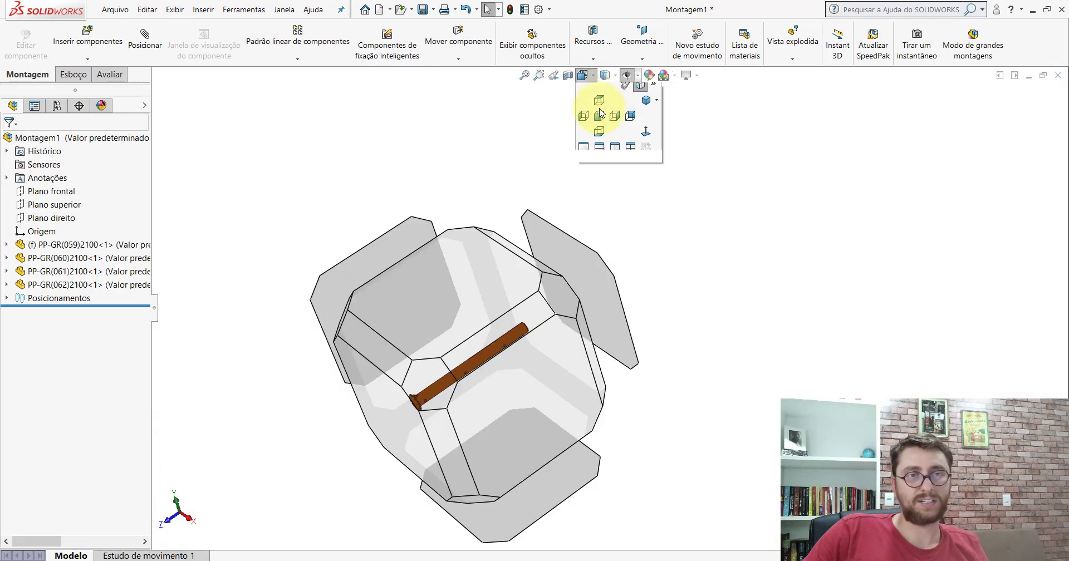
click(640, 90)
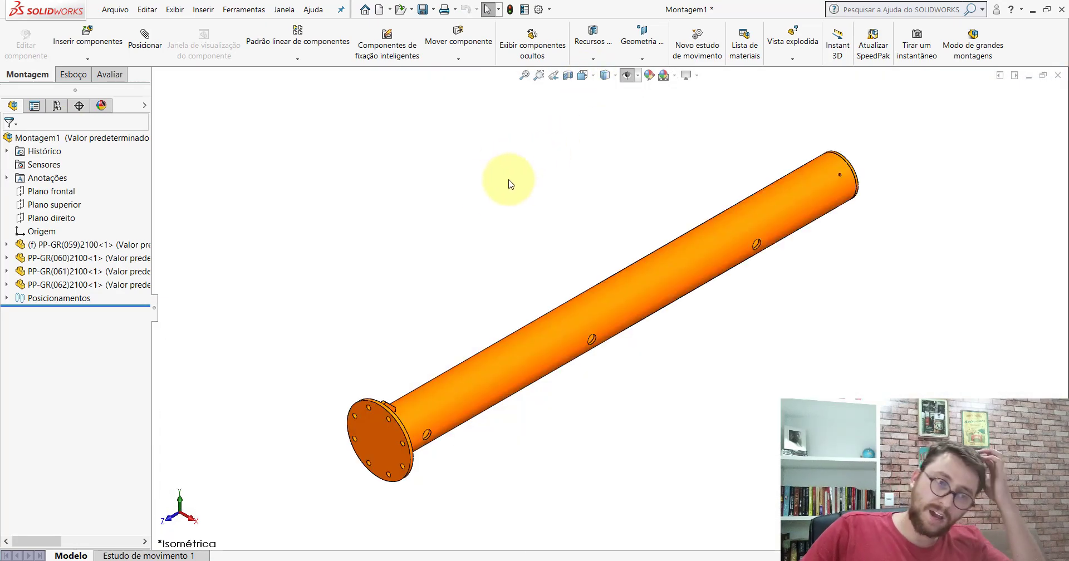
click(490, 518)
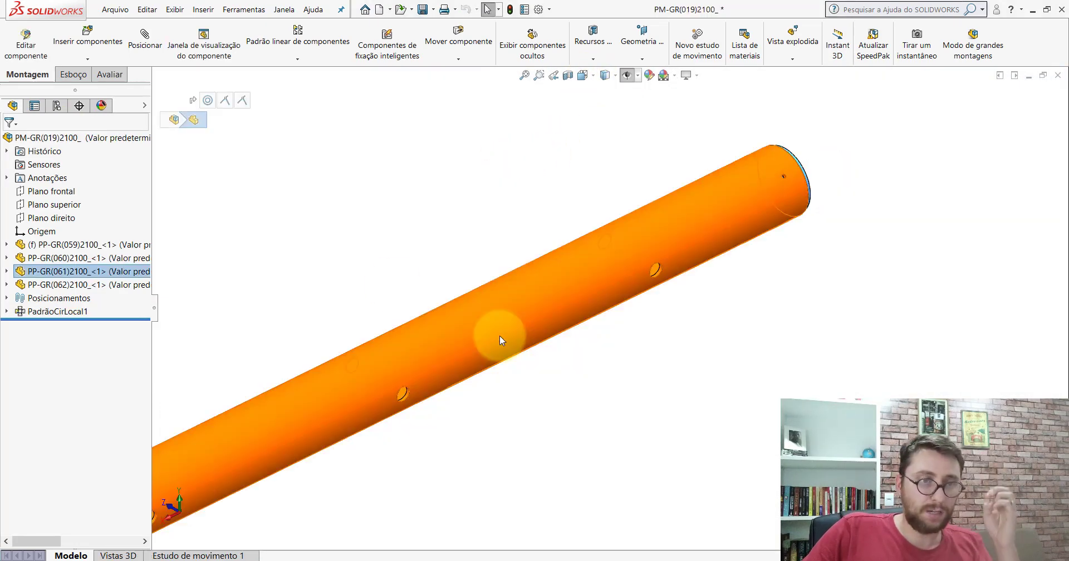
scroll(539, 344, up, 5)
scroll(478, 365, down, 3)
scroll(465, 358, down, 3)
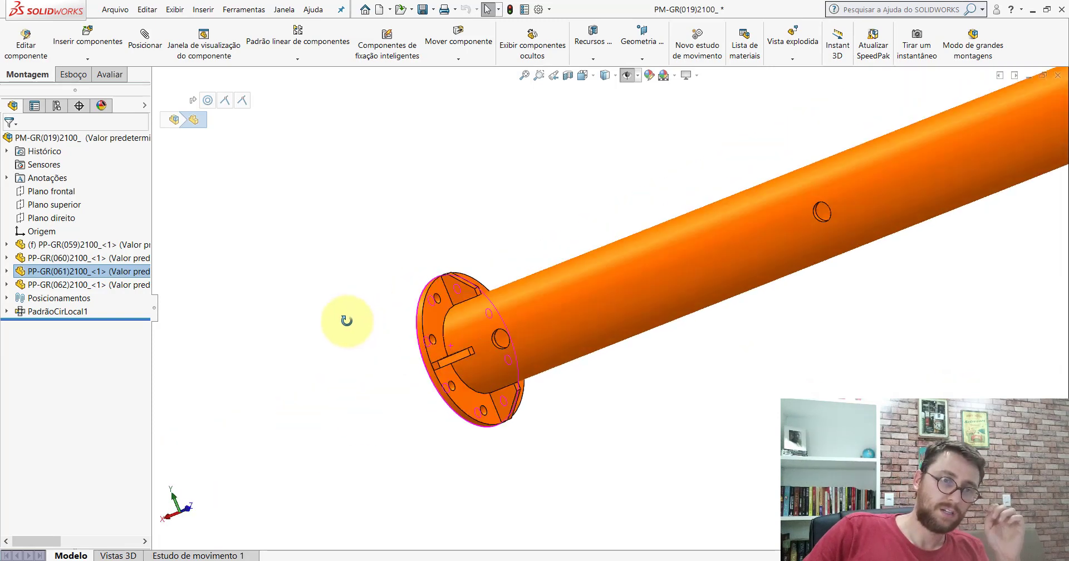
scroll(482, 310, down, 2)
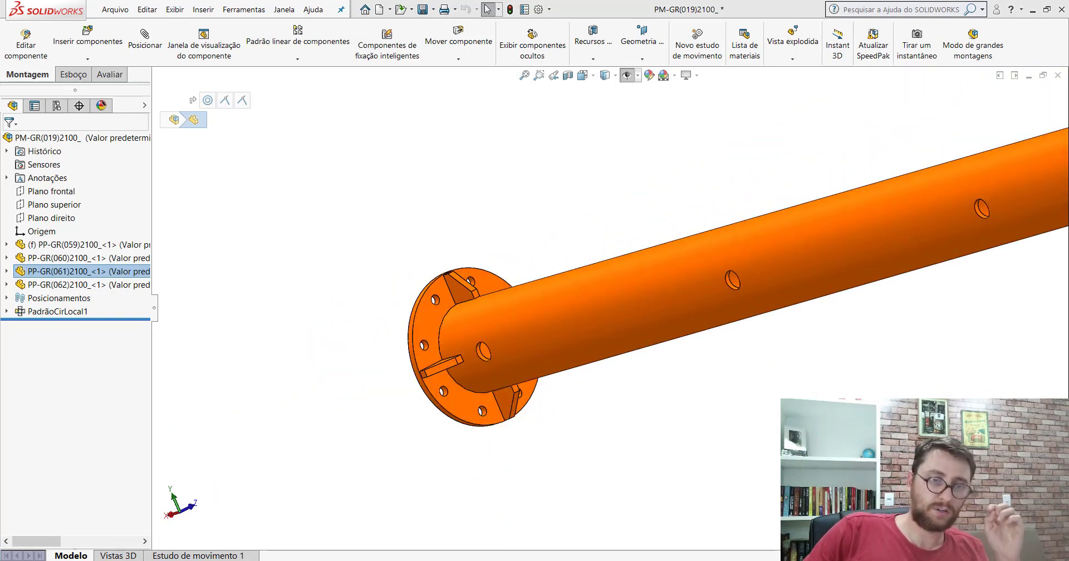
key(ctrl+Tab)
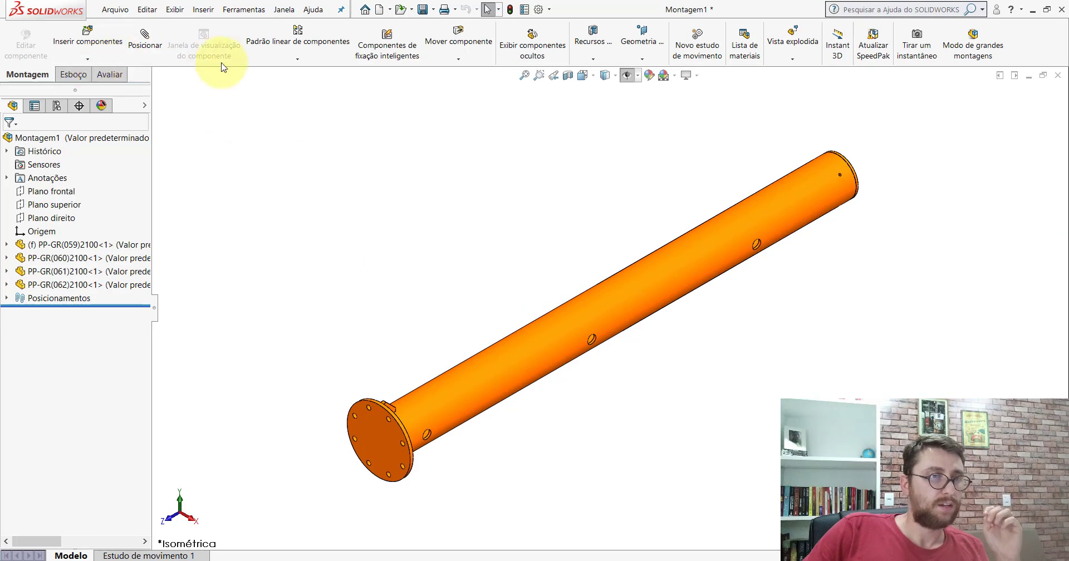
click(273, 60)
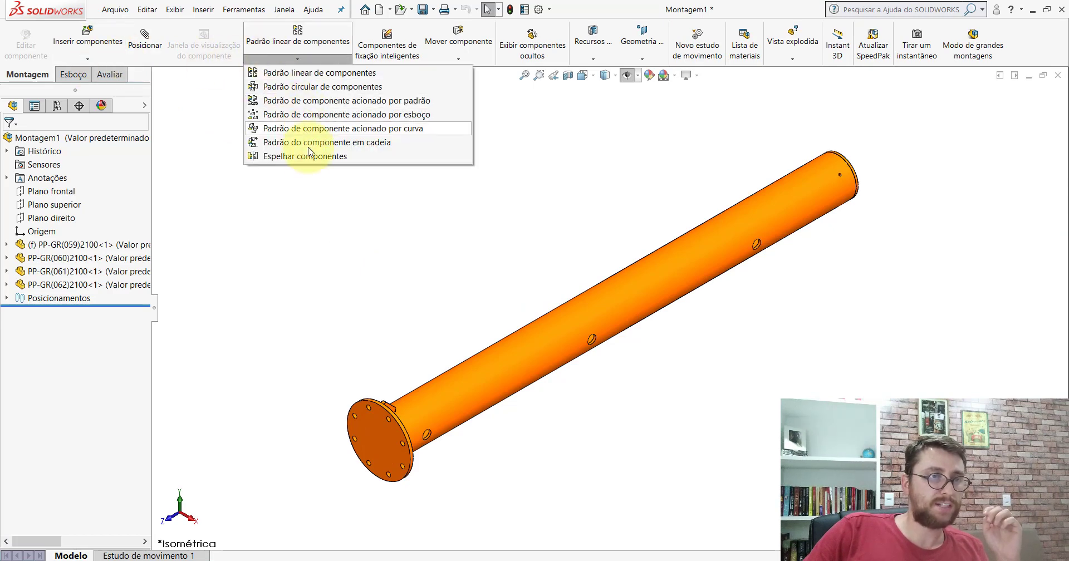
Circular-pattern the PP-GR(062)2100 gusset 4 times about the flange edge as PadrãoCirLocal1.
click(278, 87)
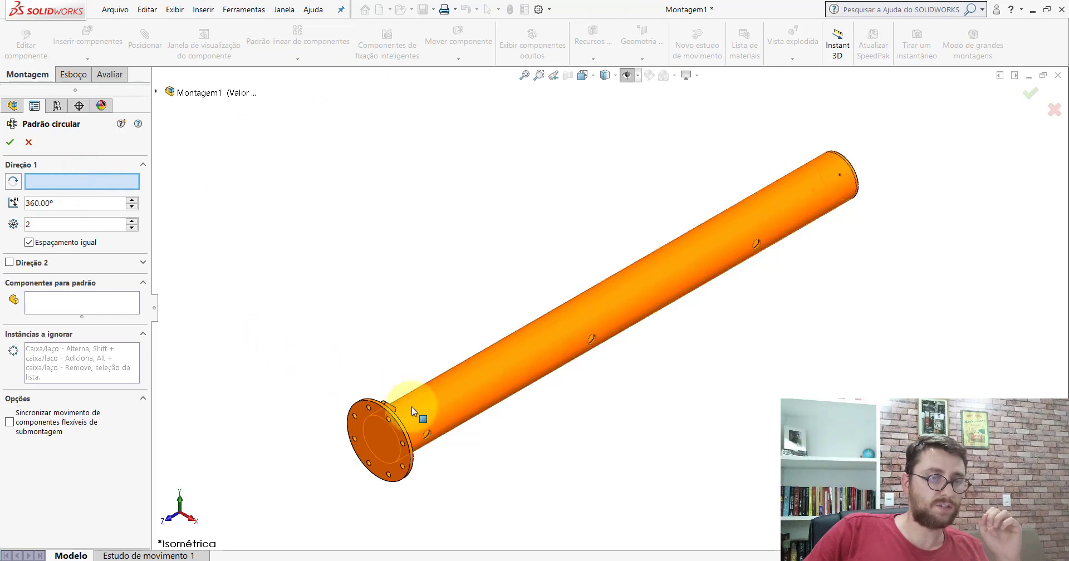
scroll(414, 398, down, 4)
click(422, 349)
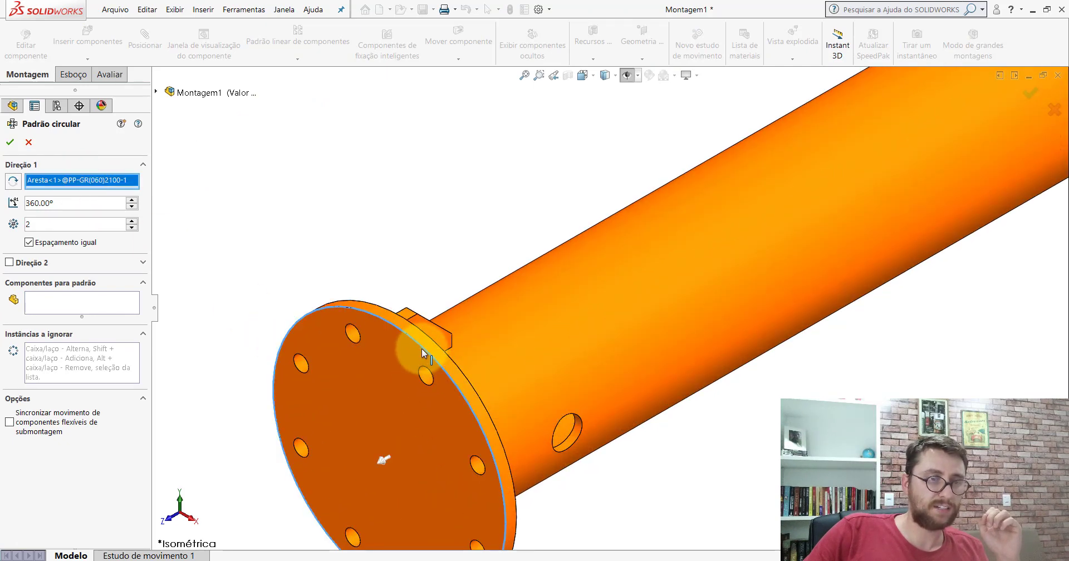
click(62, 306)
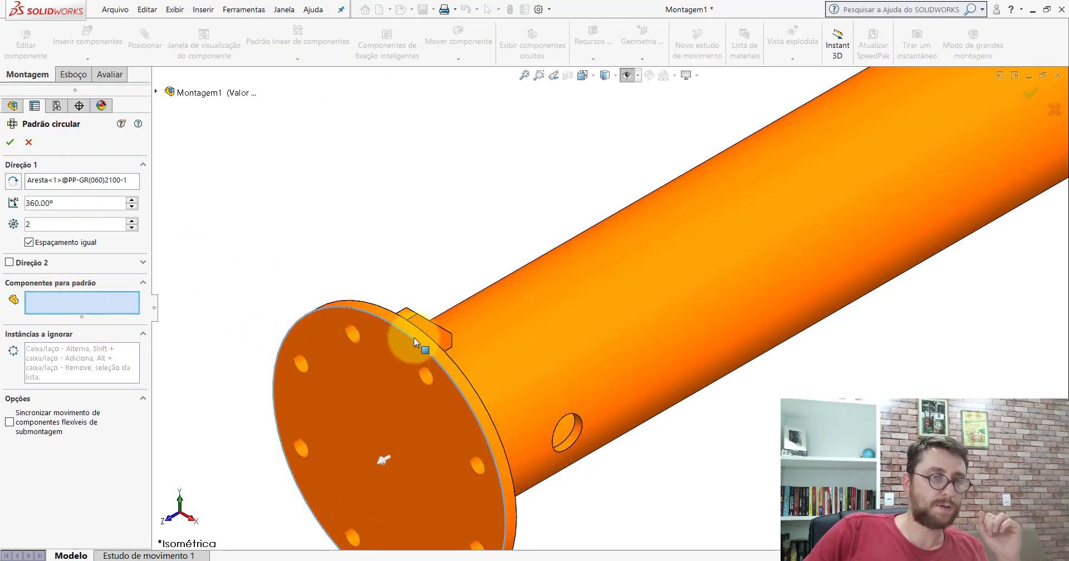
click(442, 332)
scroll(507, 367, up, 3)
mouse_move(507, 367)
middle_down()
mouse_move(424, 293)
mouse_move(383, 357)
middle_up()
scroll(586, 370, down, 3)
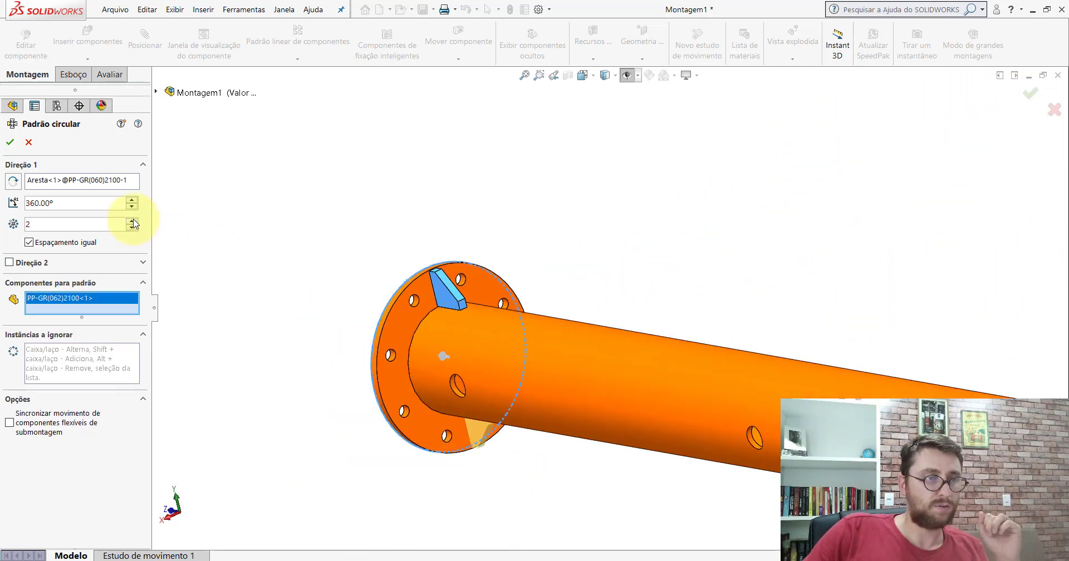
click(9, 146)
mouse_move(425, 270)
middle_down()
mouse_move(451, 358)
mouse_move(461, 229)
mouse_move(569, 219)
middle_up()
scroll(568, 220, up, 5)
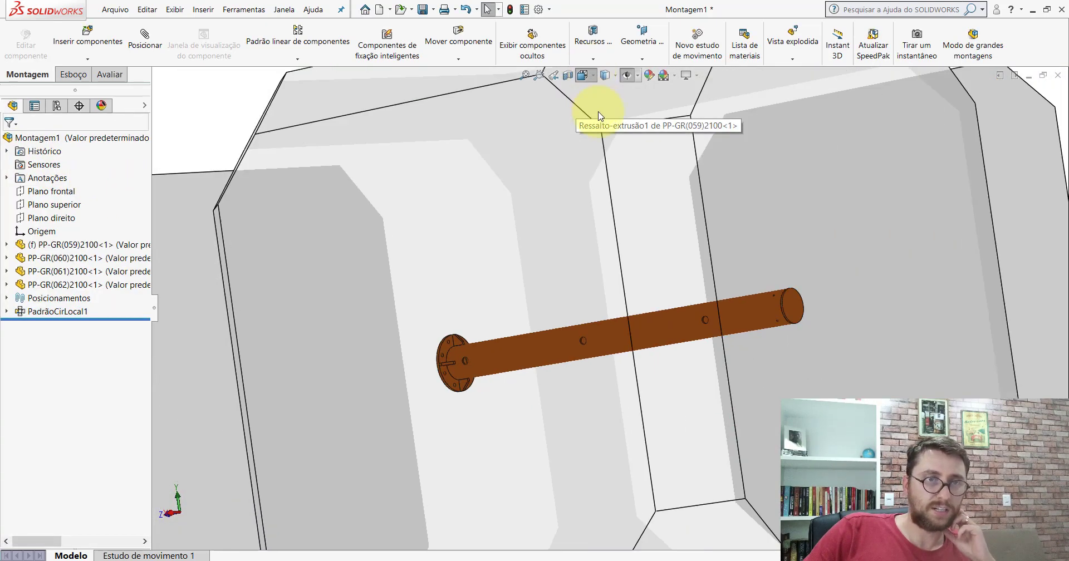
key(space)
click(648, 111)
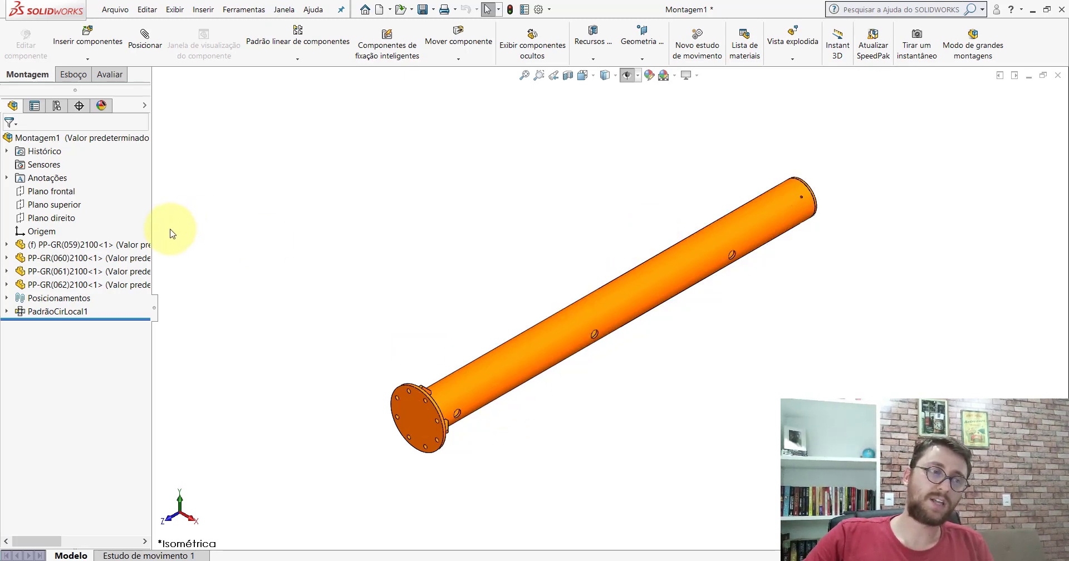
click(97, 247)
click(493, 241)
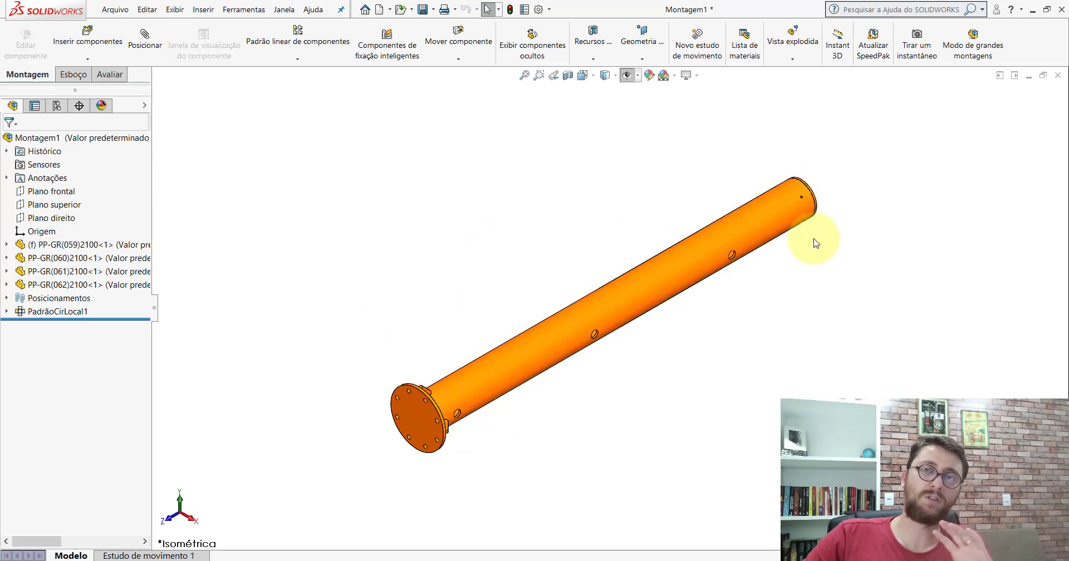
click(72, 258)
scroll(370, 354, down, 5)
middle_drag(370, 354, 322, 440)
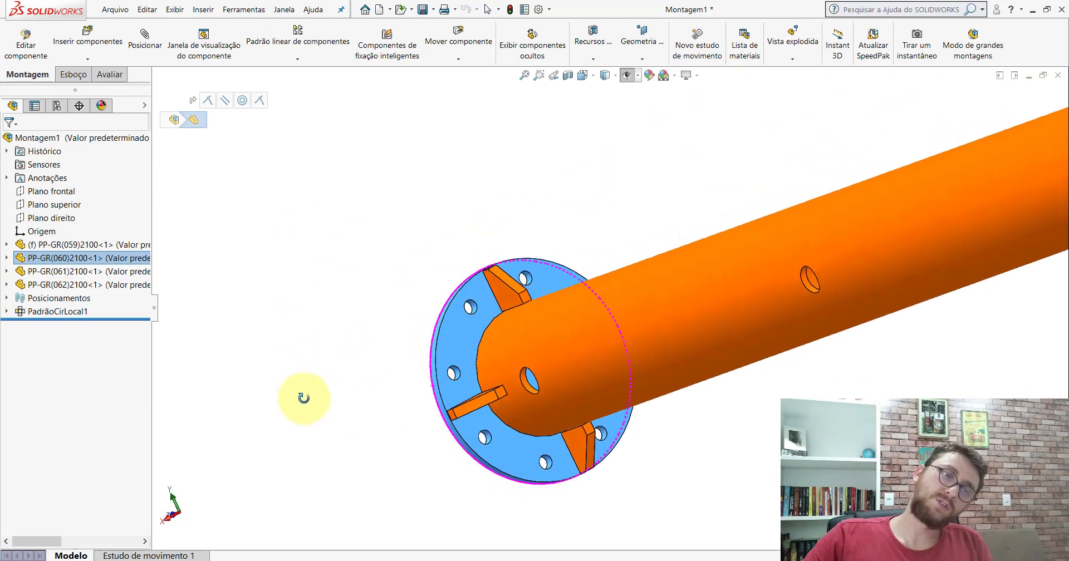
click(510, 361)
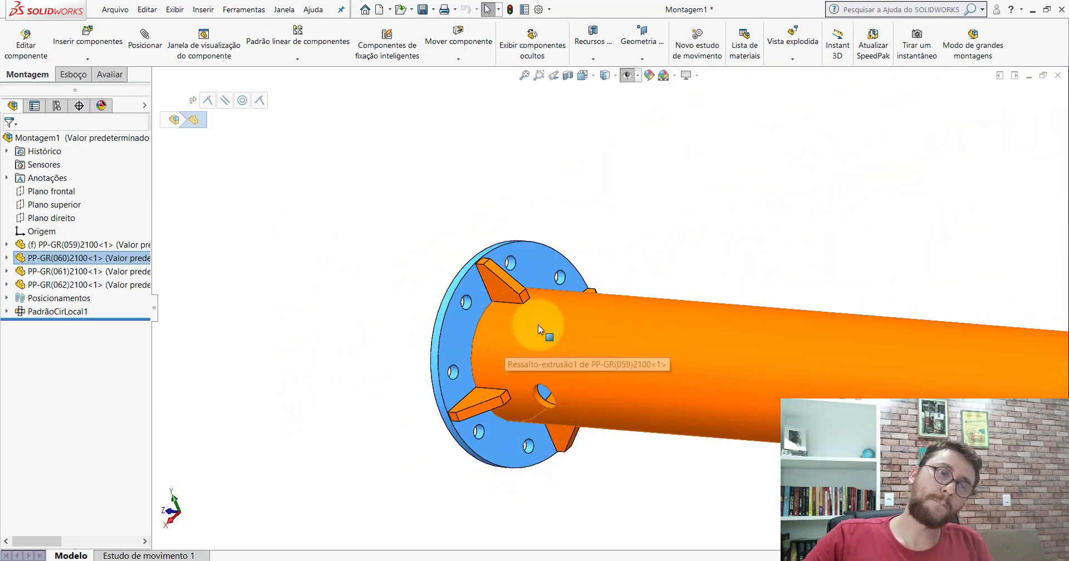
scroll(538, 325, down, 2)
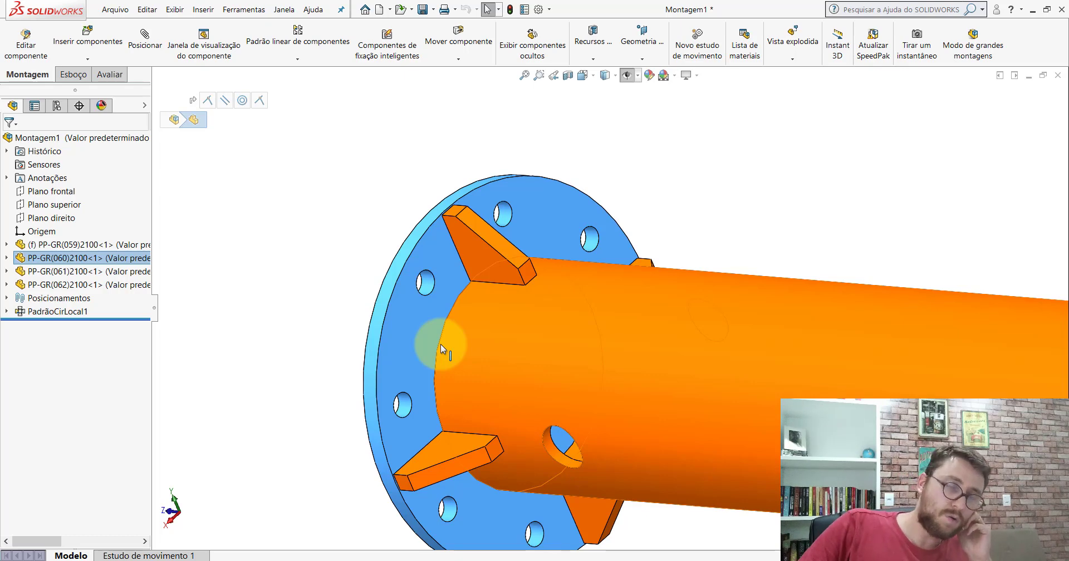
click(670, 182)
click(561, 298)
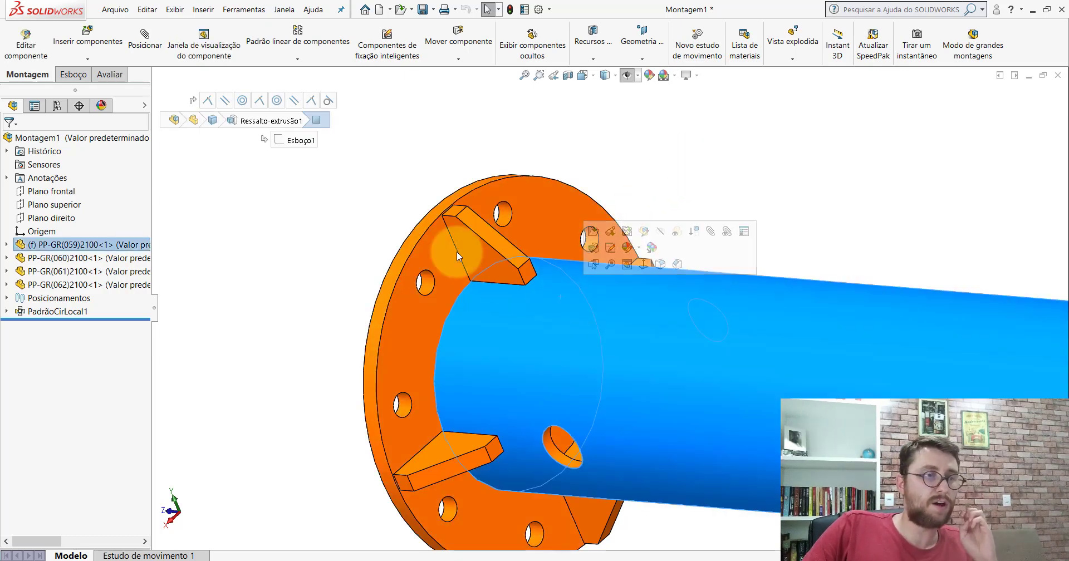
key(Escape)
click(443, 285)
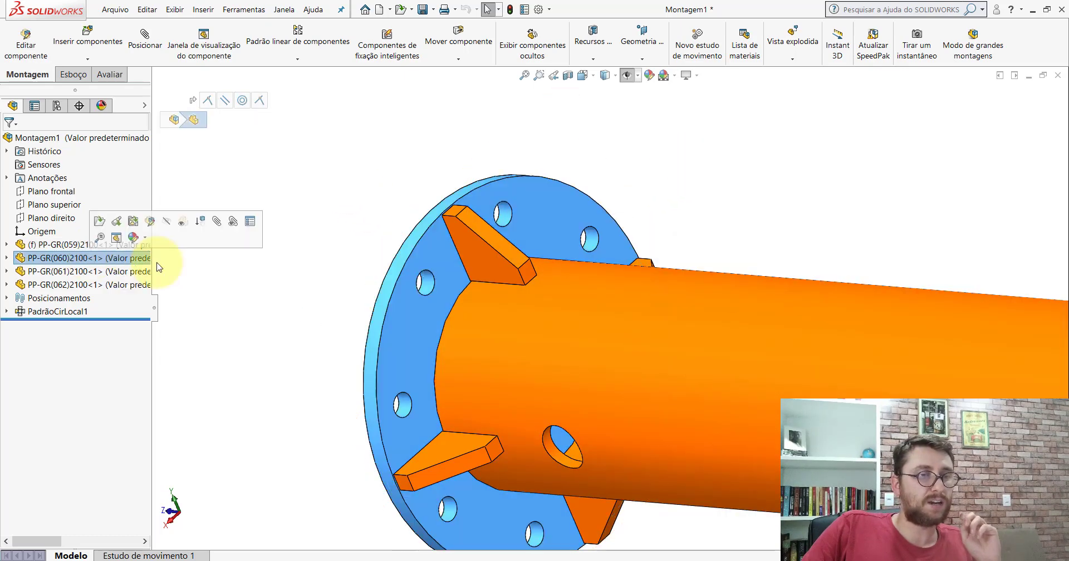
key(Escape)
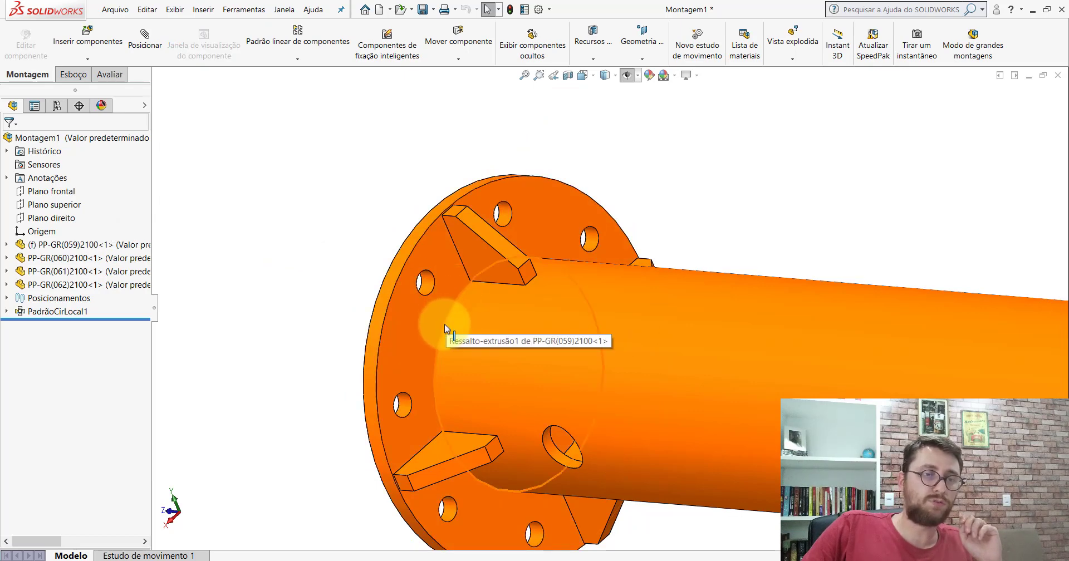
click(439, 339)
middle_drag(538, 326, 576, 263)
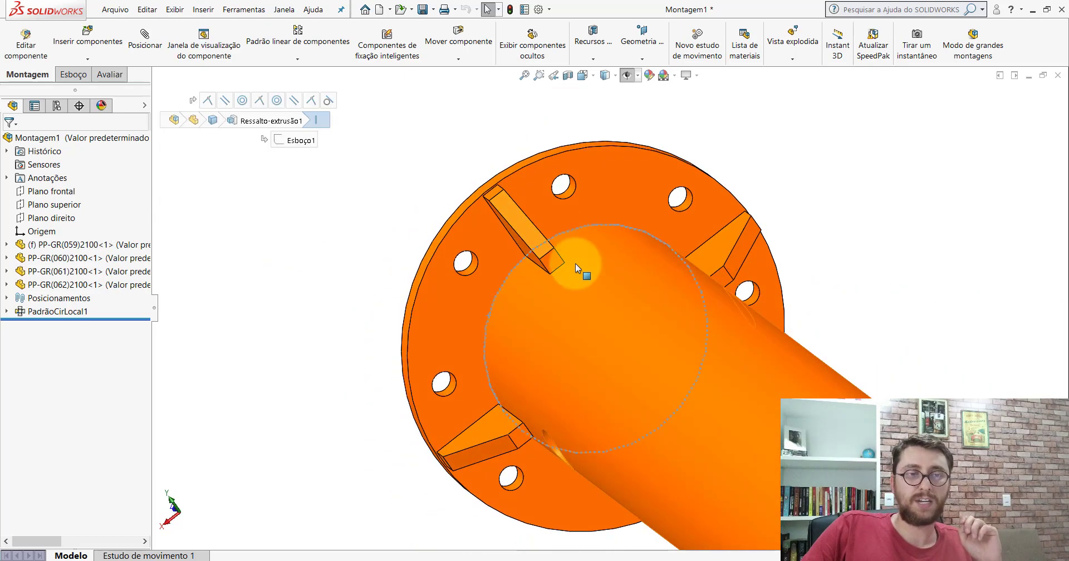
click(617, 223)
mouse_move(603, 315)
middle_down()
mouse_move(537, 412)
mouse_move(509, 406)
mouse_move(610, 386)
mouse_move(644, 307)
middle_up()
scroll(524, 287, down, 2)
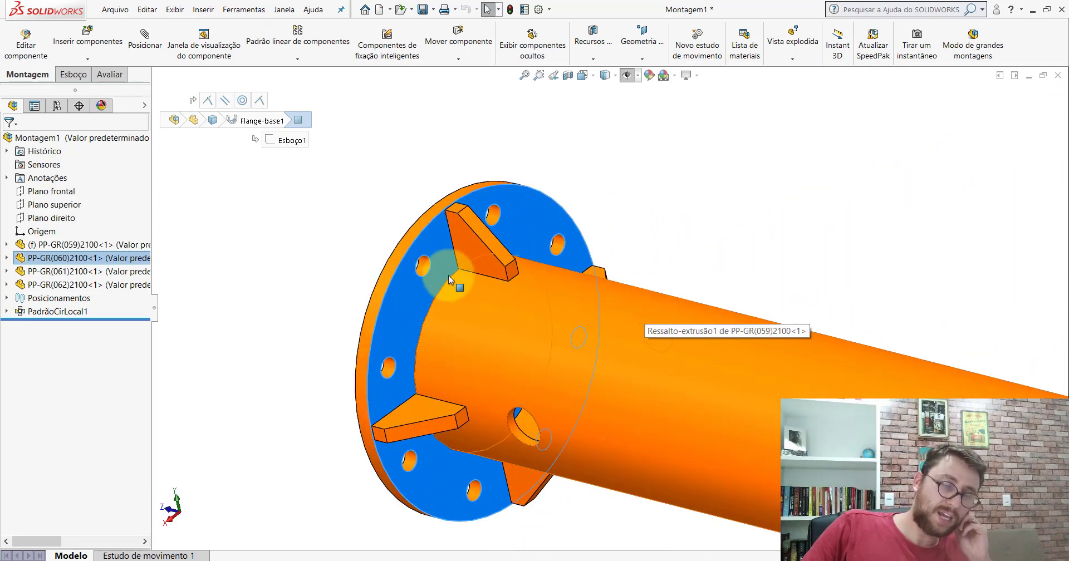
click(689, 159)
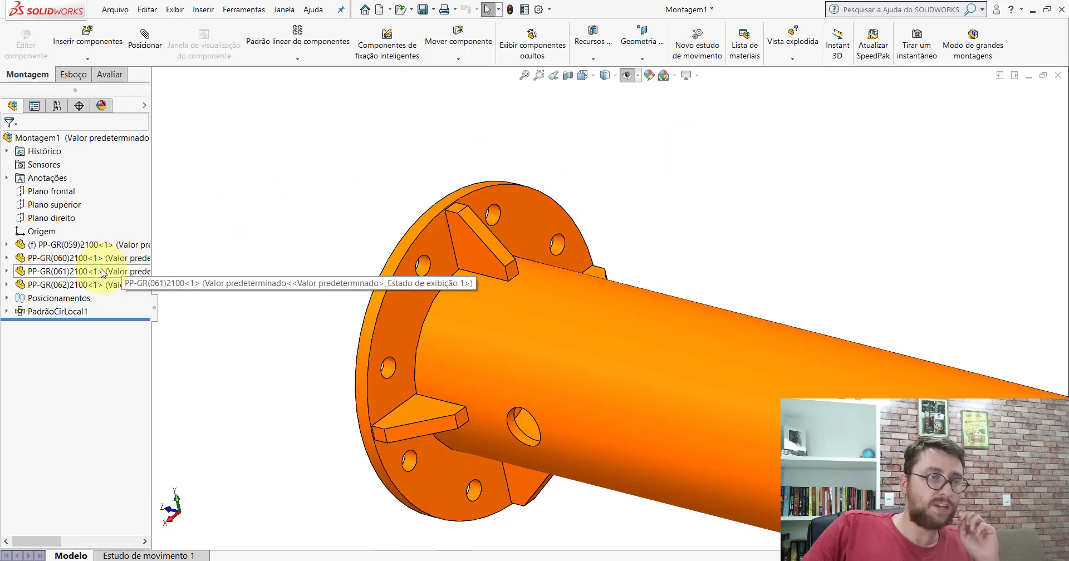
click(136, 271)
scroll(641, 279, up, 5)
scroll(679, 337, down, 3)
scroll(678, 338, down, 1)
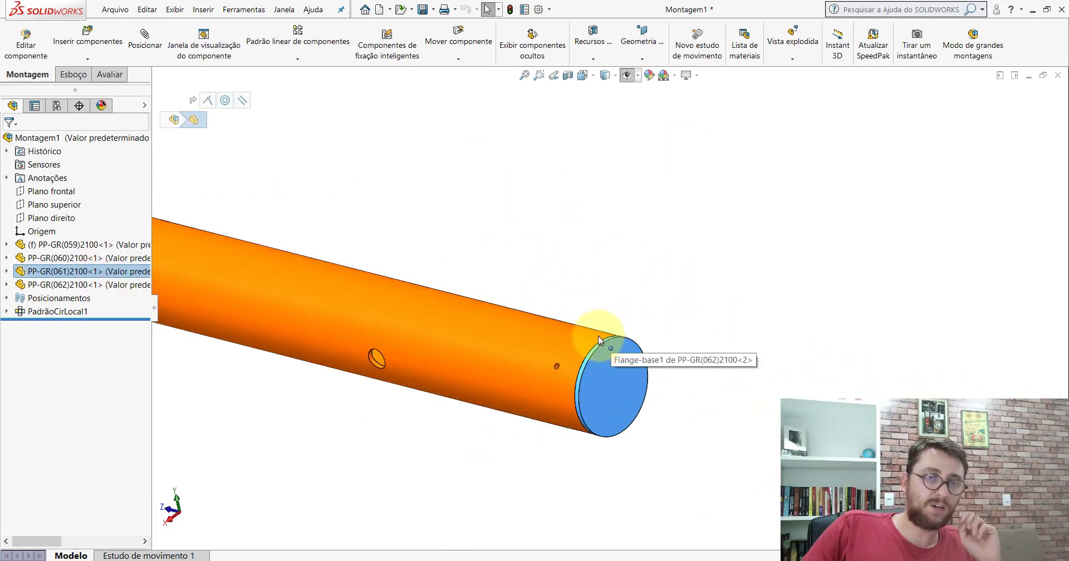
scroll(622, 362, down, 2)
scroll(613, 342, down, 2)
scroll(617, 258, down, 1)
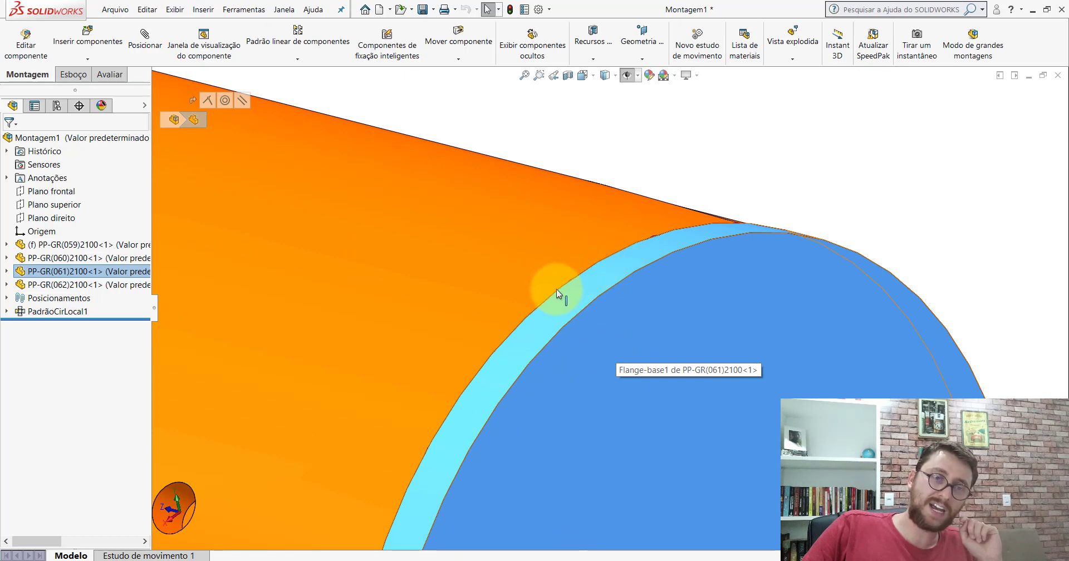
click(600, 229)
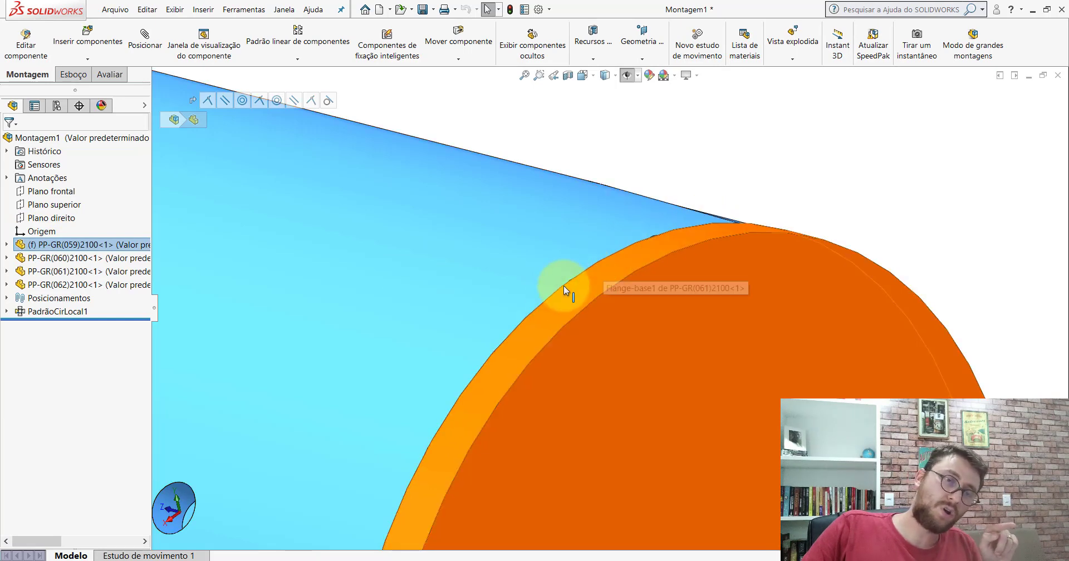
scroll(685, 245, up, 5)
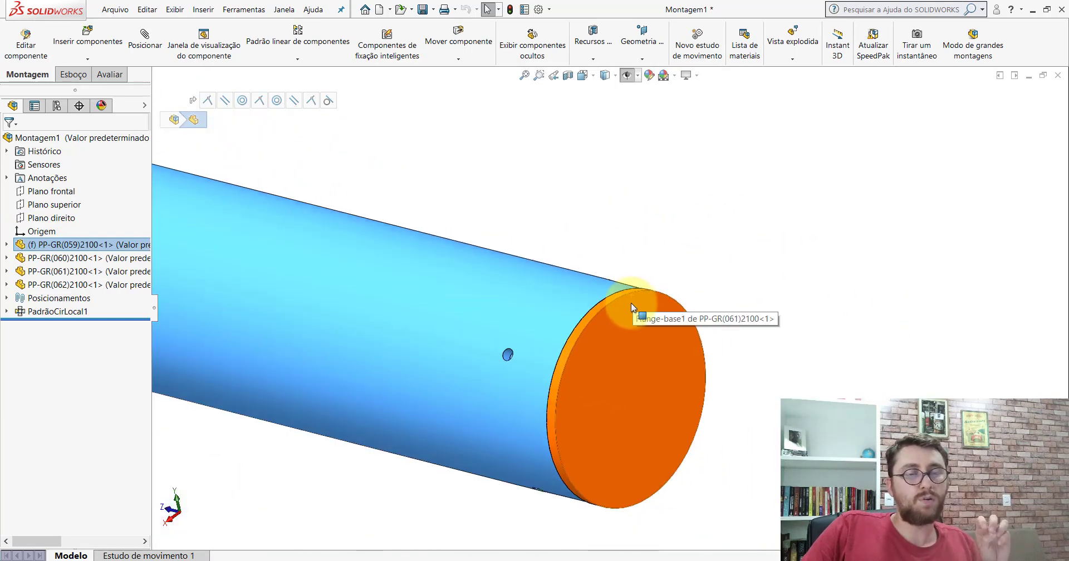
scroll(630, 304, down, 2)
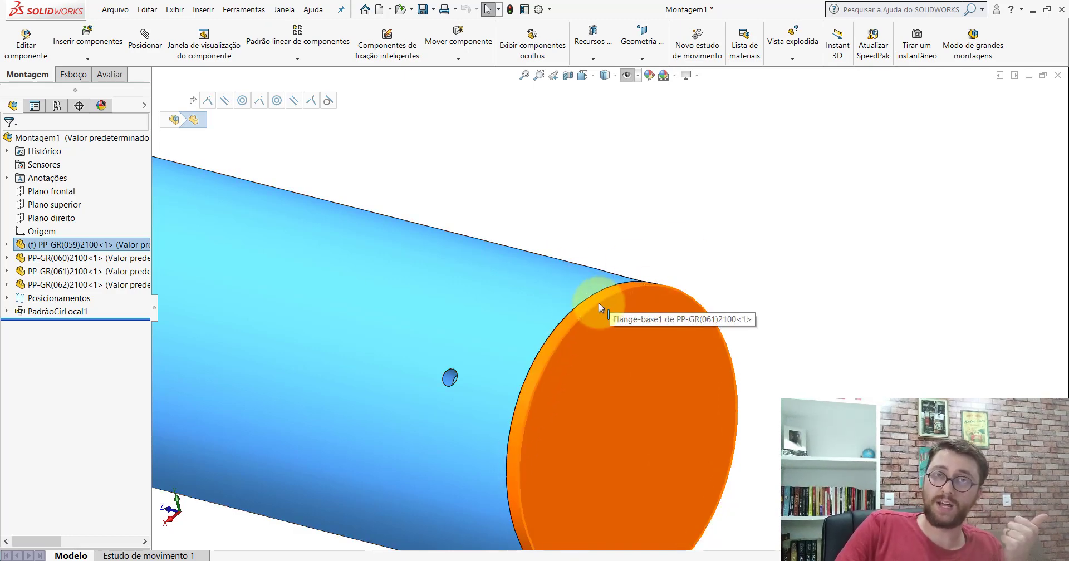
scroll(594, 320, up, 3)
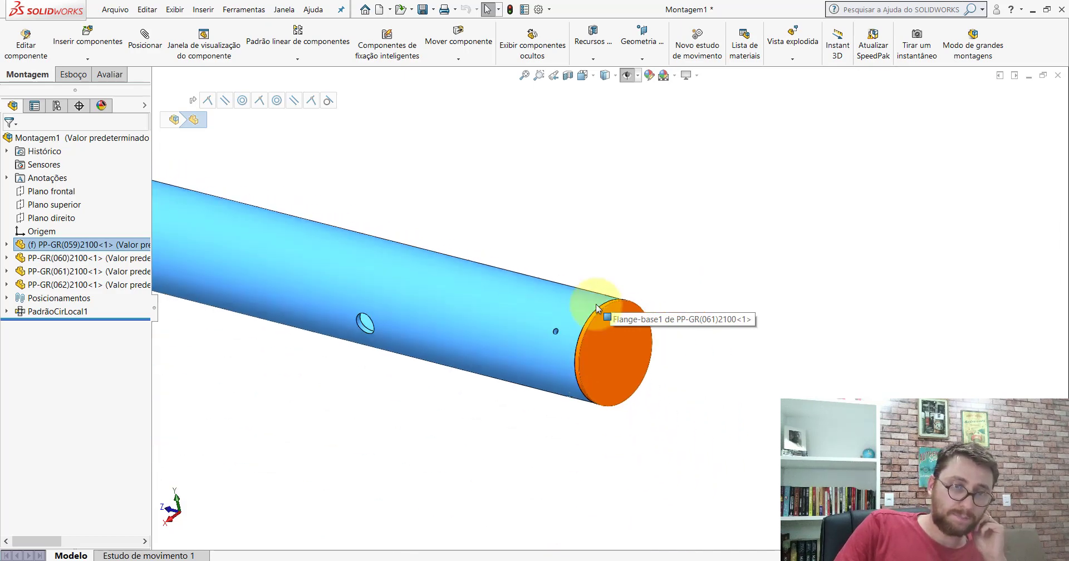
scroll(593, 322, up, 2)
scroll(607, 325, down, 3)
scroll(603, 322, down, 3)
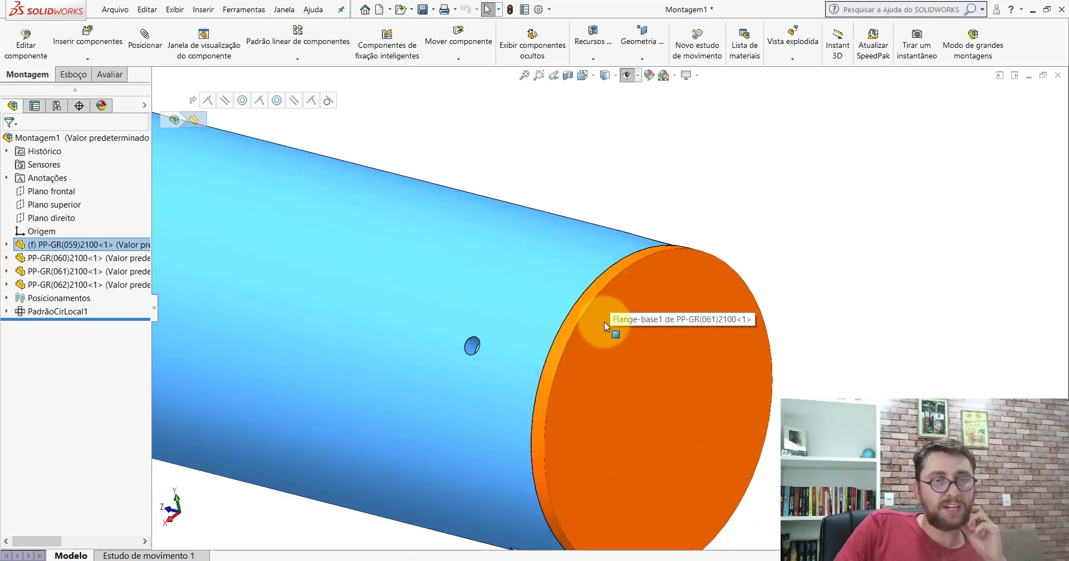
scroll(596, 262, down, 1)
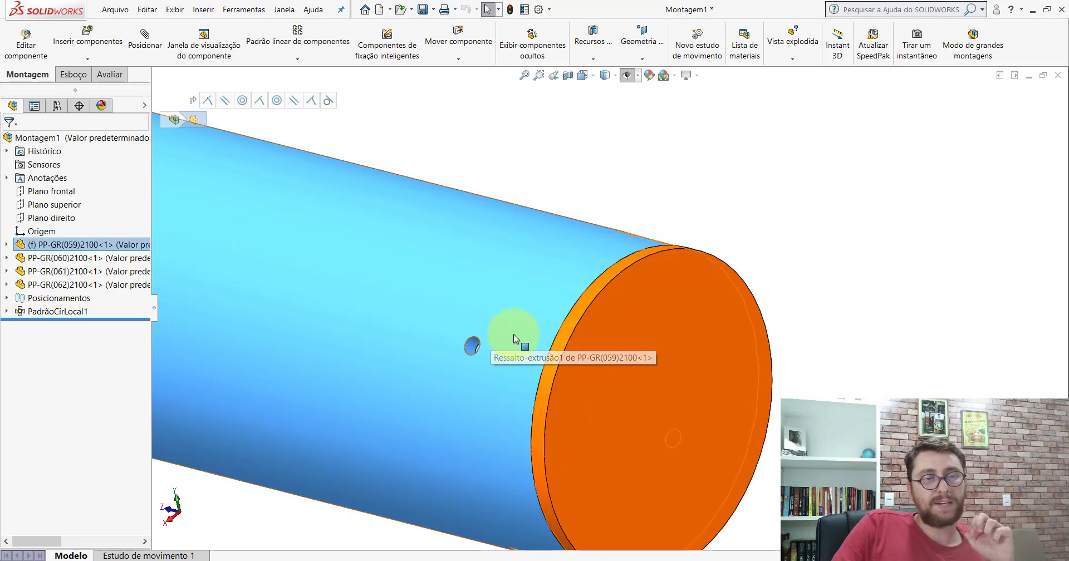
scroll(545, 310, up, 2)
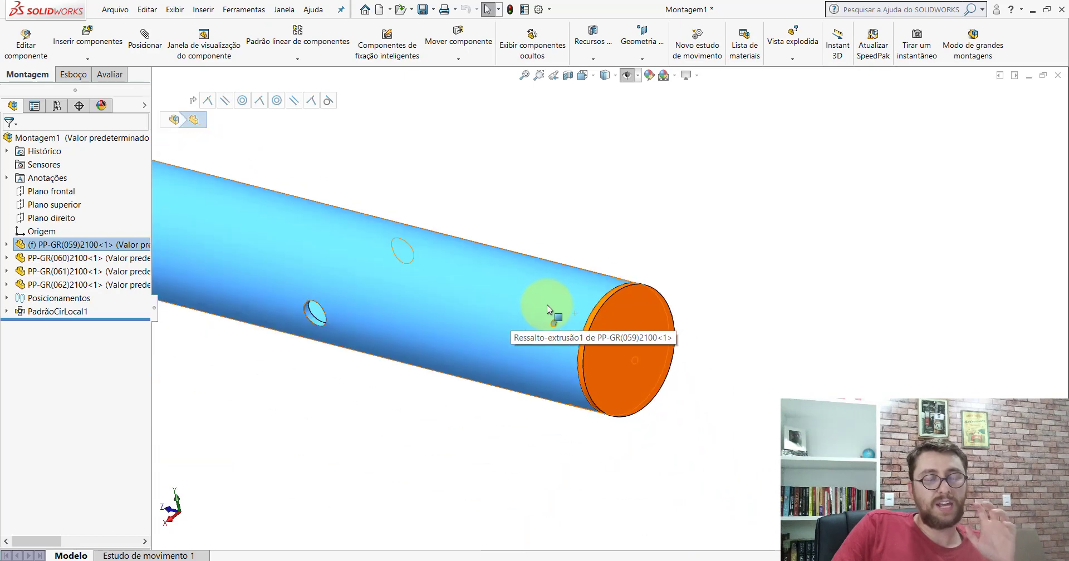
scroll(622, 303, down, 3)
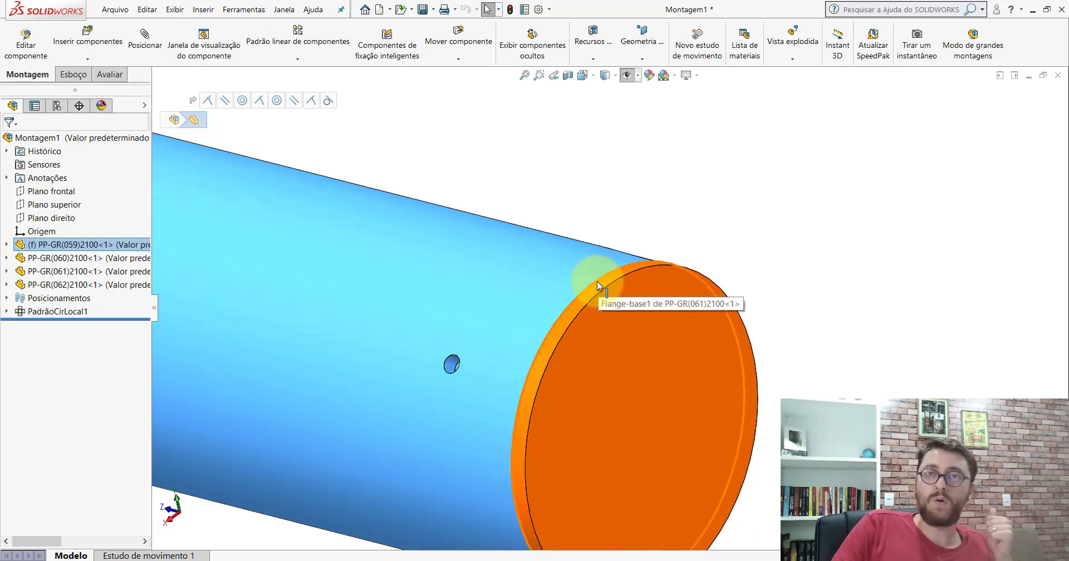
scroll(591, 301, up, 3)
scroll(555, 346, up, 3)
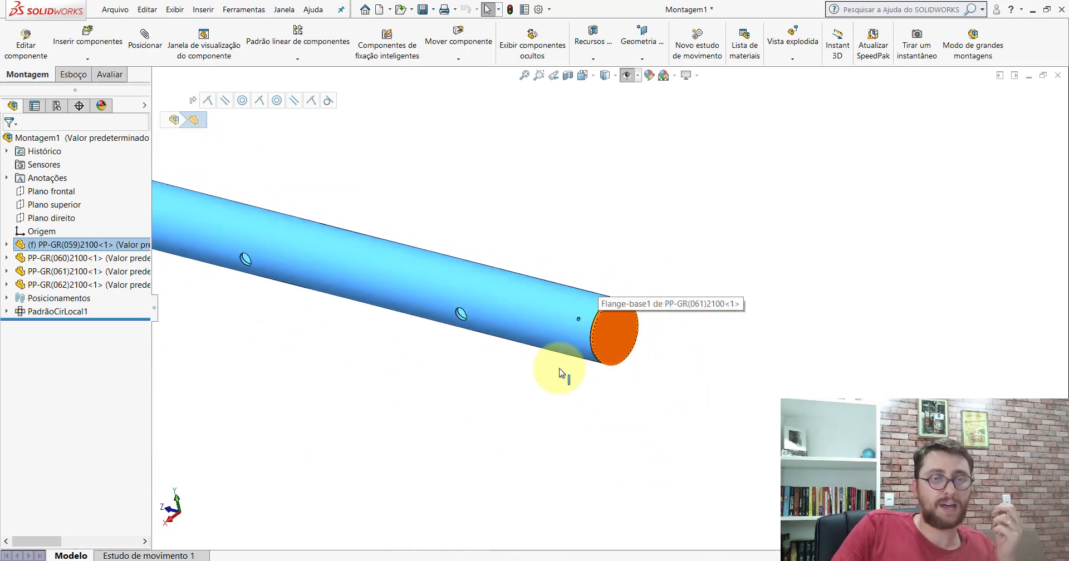
scroll(588, 299, down, 3)
scroll(588, 299, up, 2)
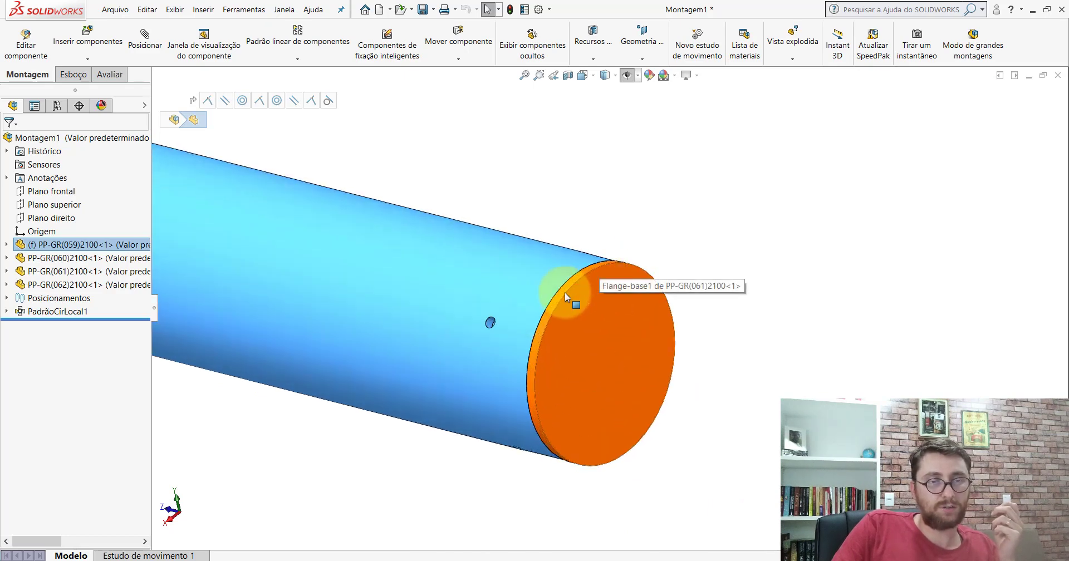
scroll(613, 342, up, 5)
key(Escape)
scroll(438, 258, down, 2)
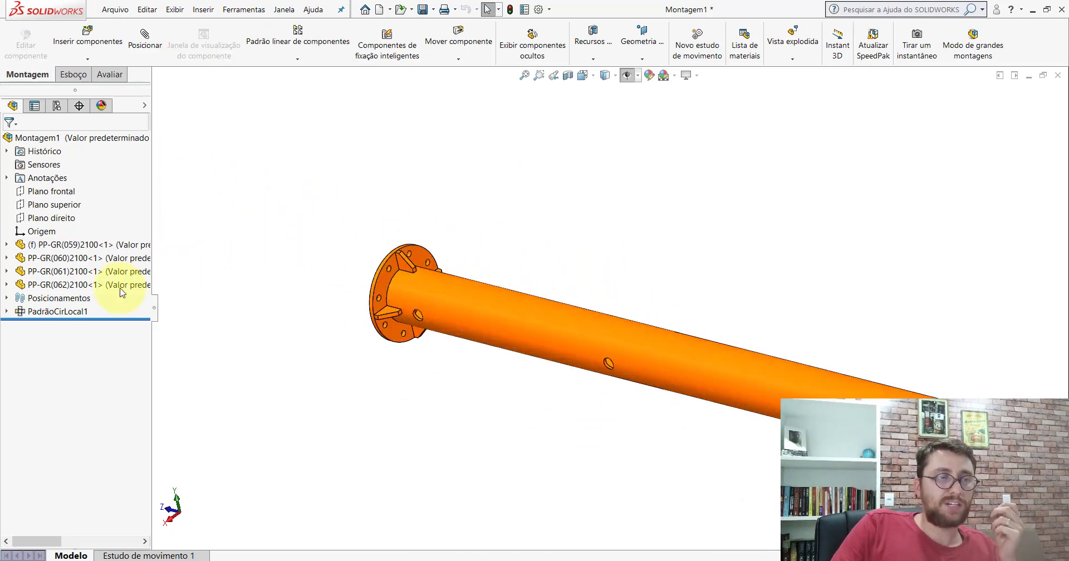
click(84, 285)
scroll(422, 288, down, 2)
scroll(463, 261, down, 3)
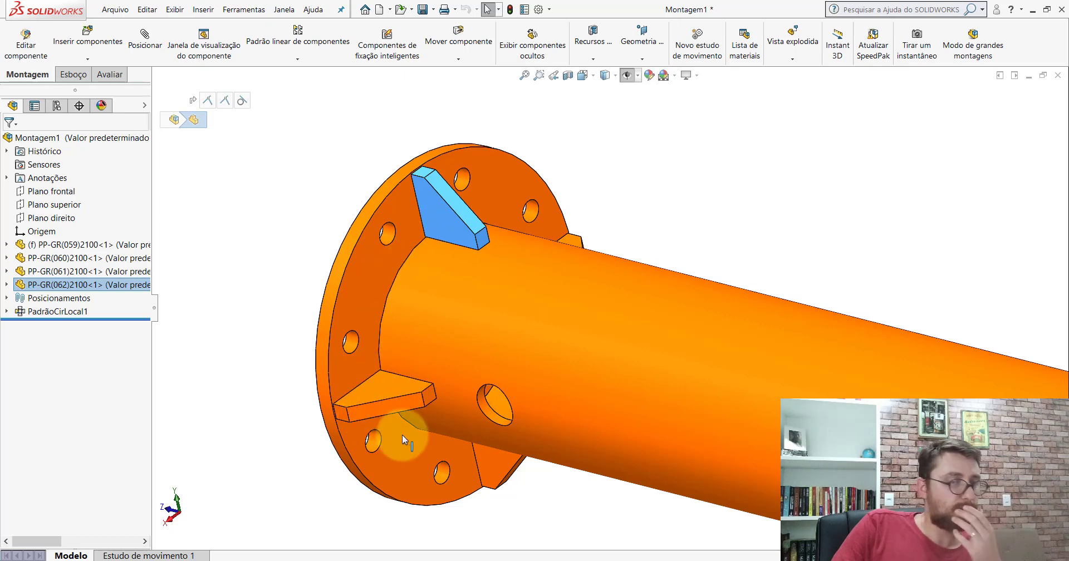
scroll(423, 401, up, 5)
mouse_move(489, 374)
middle_down()
mouse_move(448, 220)
mouse_move(633, 306)
middle_up()
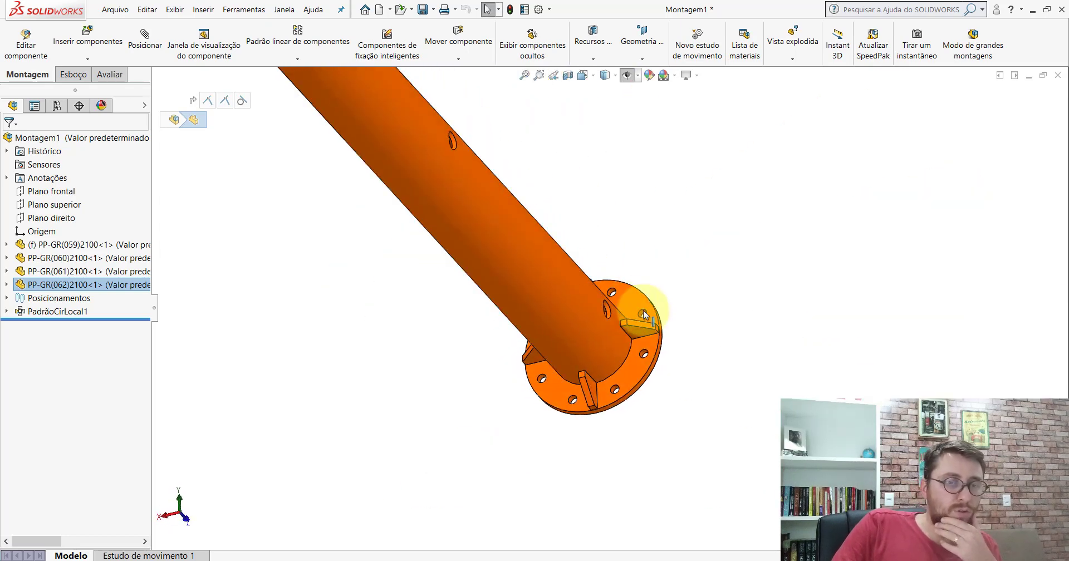
click(602, 92)
click(583, 76)
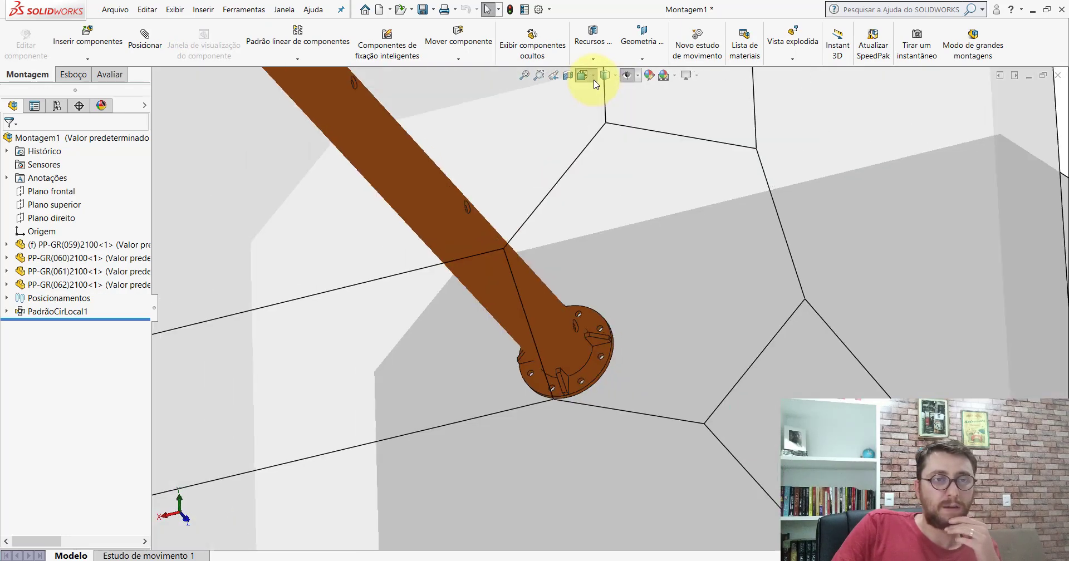
click(643, 103)
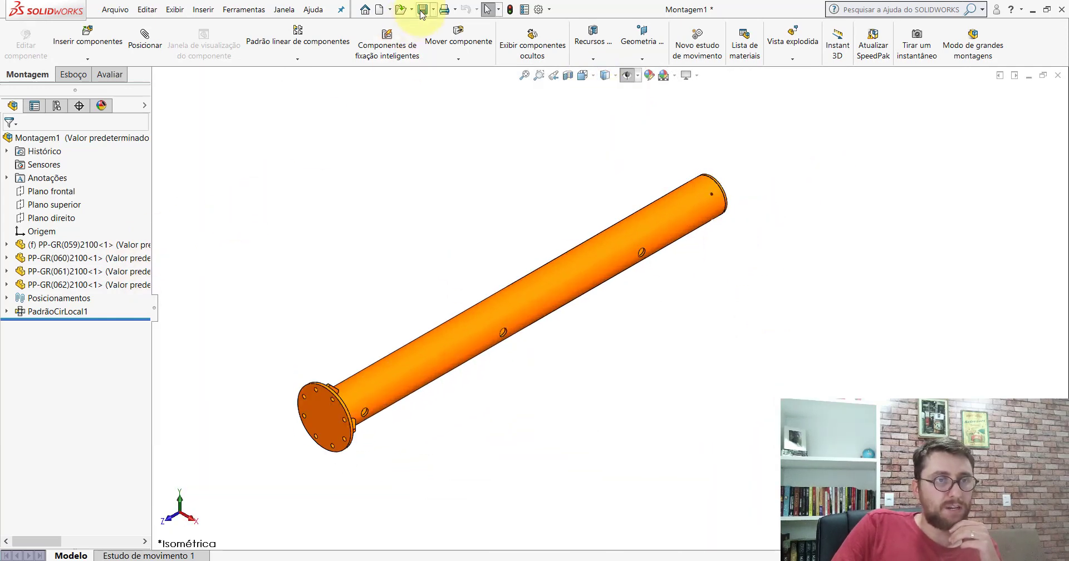
Save the assembly as PM-GR(019)2100 in the PM-GR(001)2100 project folder.
key(ctrl+s)
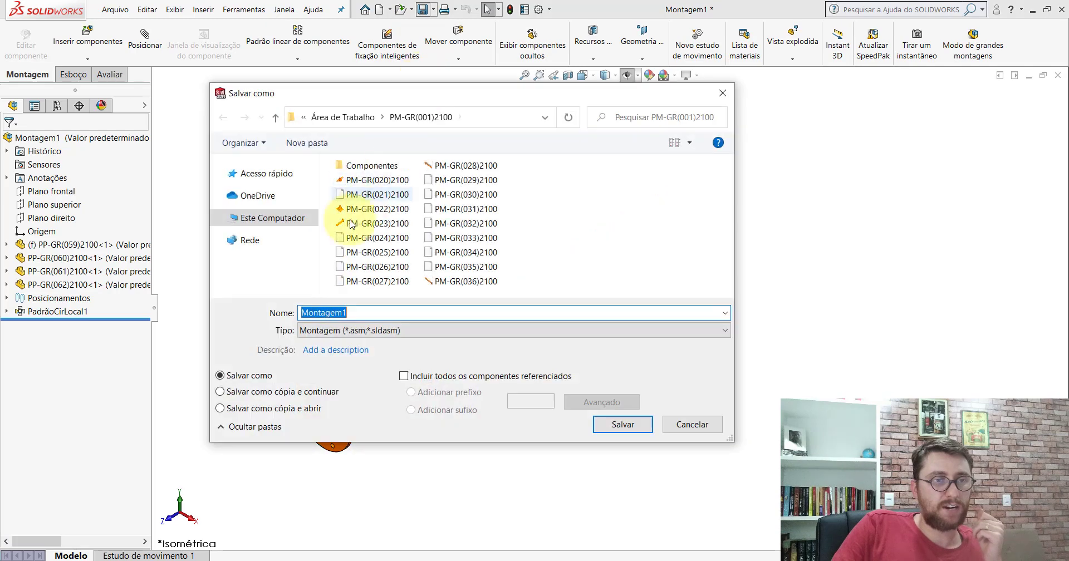
click(219, 174)
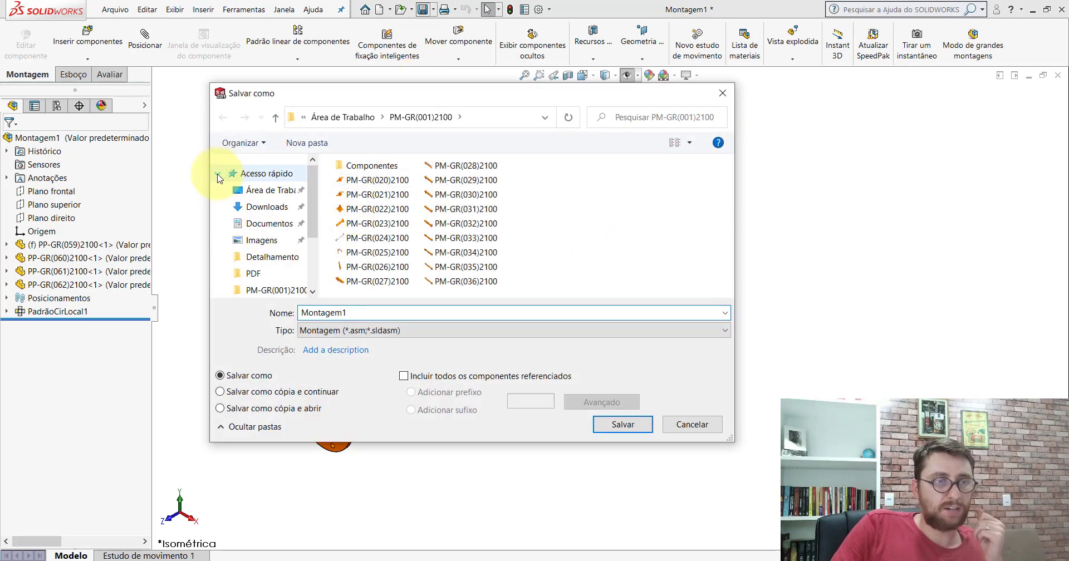
click(256, 189)
click(218, 174)
click(387, 170)
double_click(388, 167)
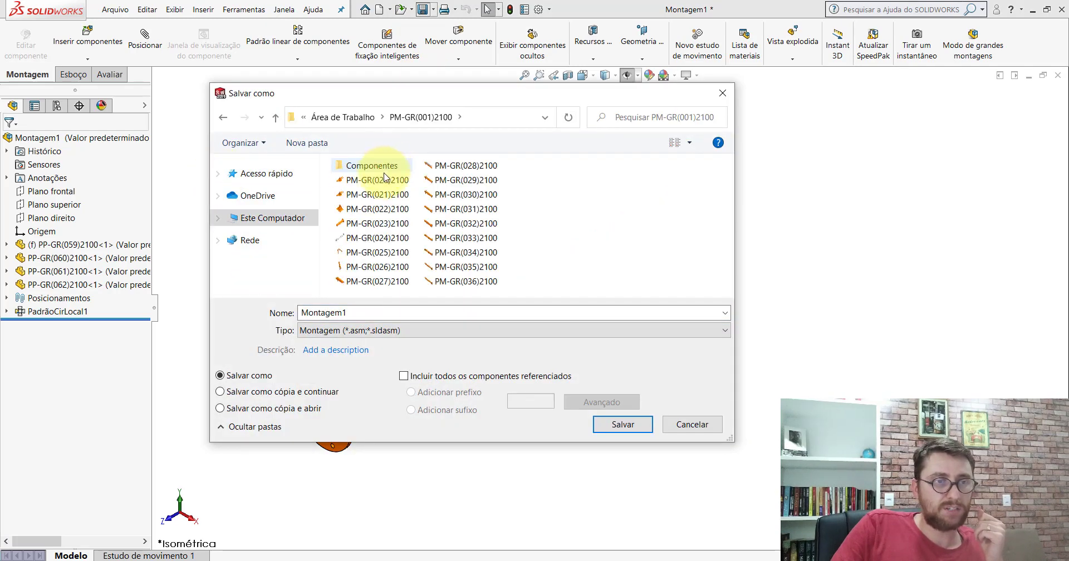
click(378, 181)
click(390, 313)
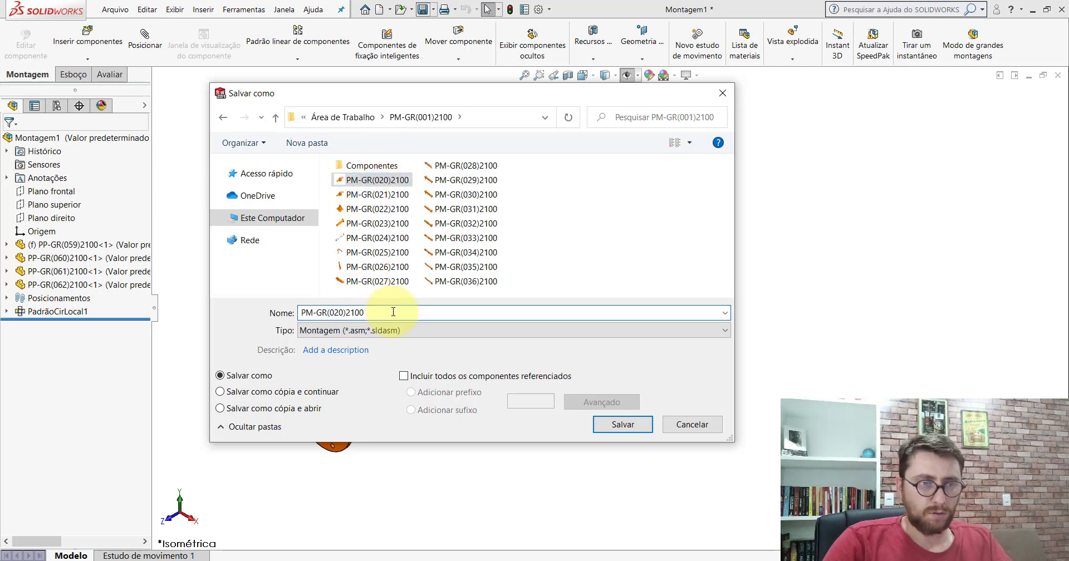
key(BackSpace)
key(BackSpace)
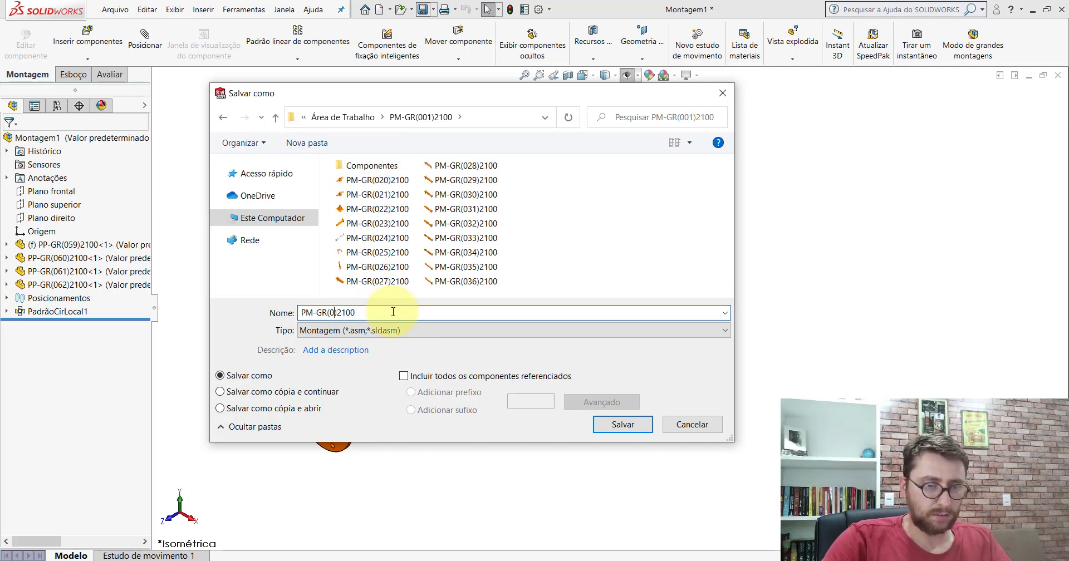
text(19)
key(Return)
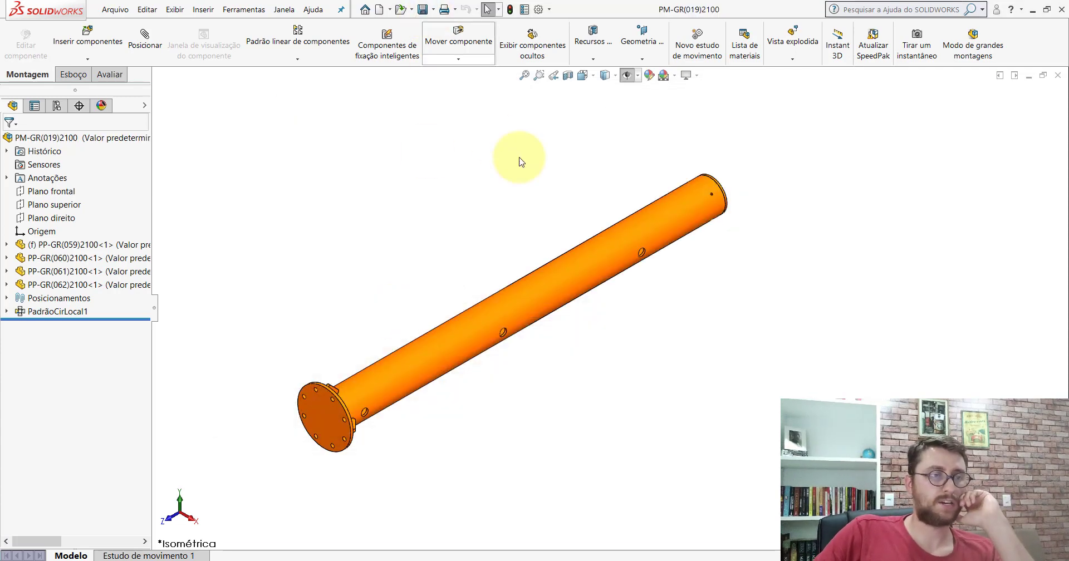
Close both pipe windows, discarding the changes to the unsaved PM-GR(019)2100_ copy.
click(1062, 78)
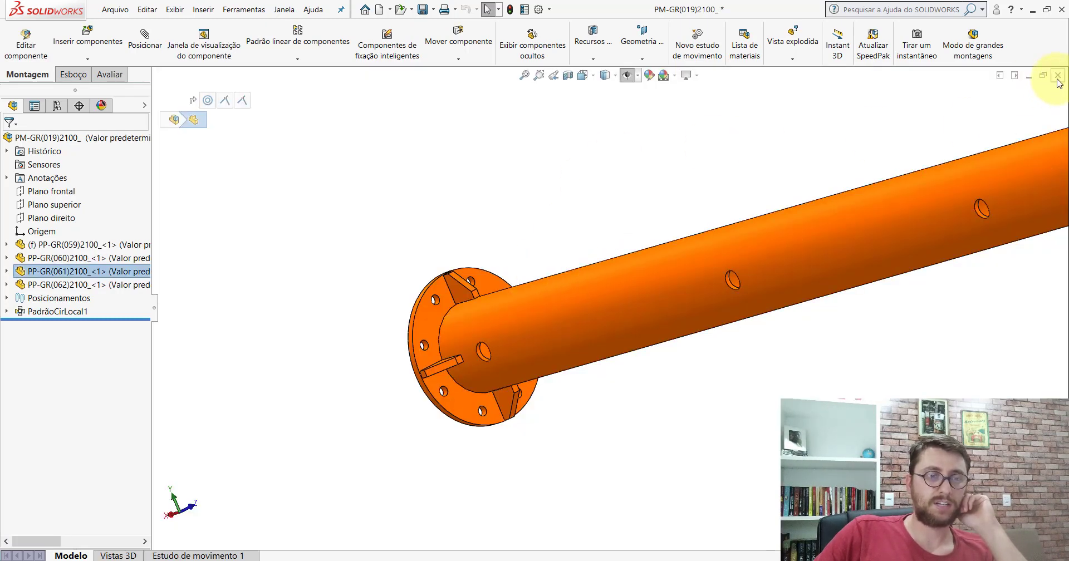
click(1059, 79)
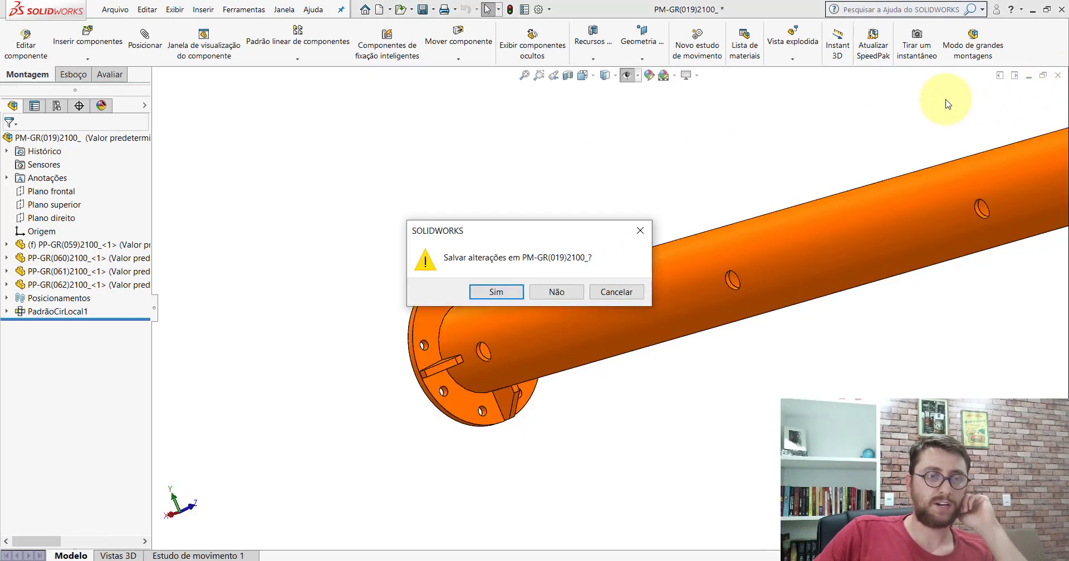
click(552, 291)
click(485, 313)
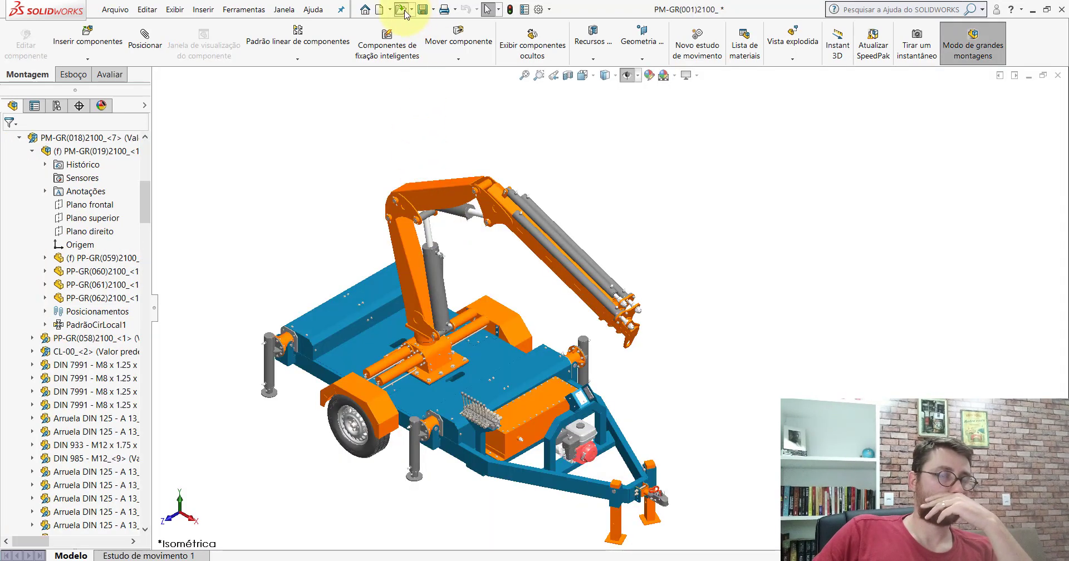
Reopen the saved PM-GR(019)2100 assembly from the project folder, past the low-memory warning.
click(405, 11)
click(370, 342)
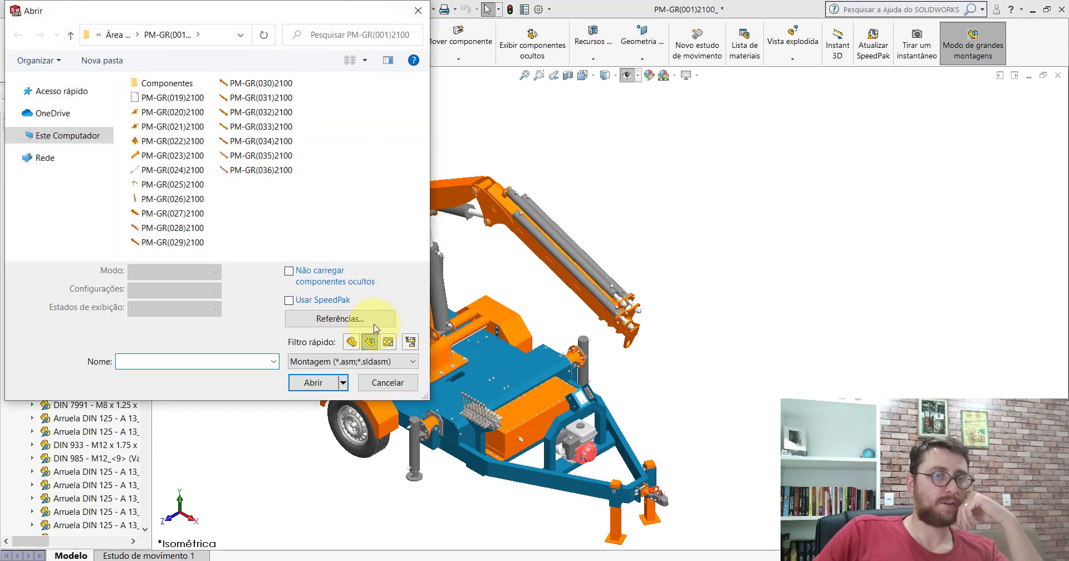
double_click(173, 101)
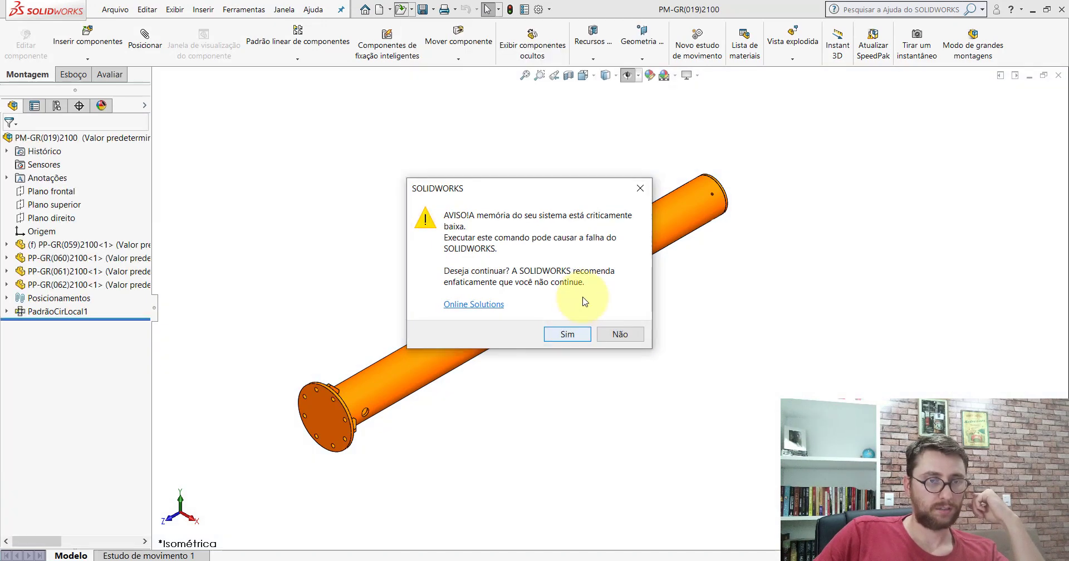
click(566, 333)
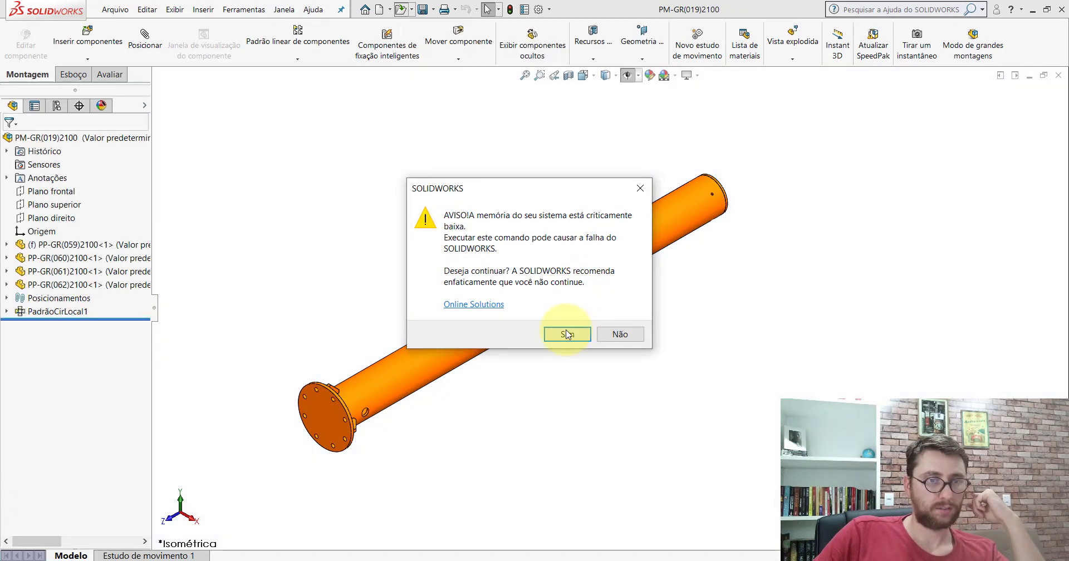
click(639, 188)
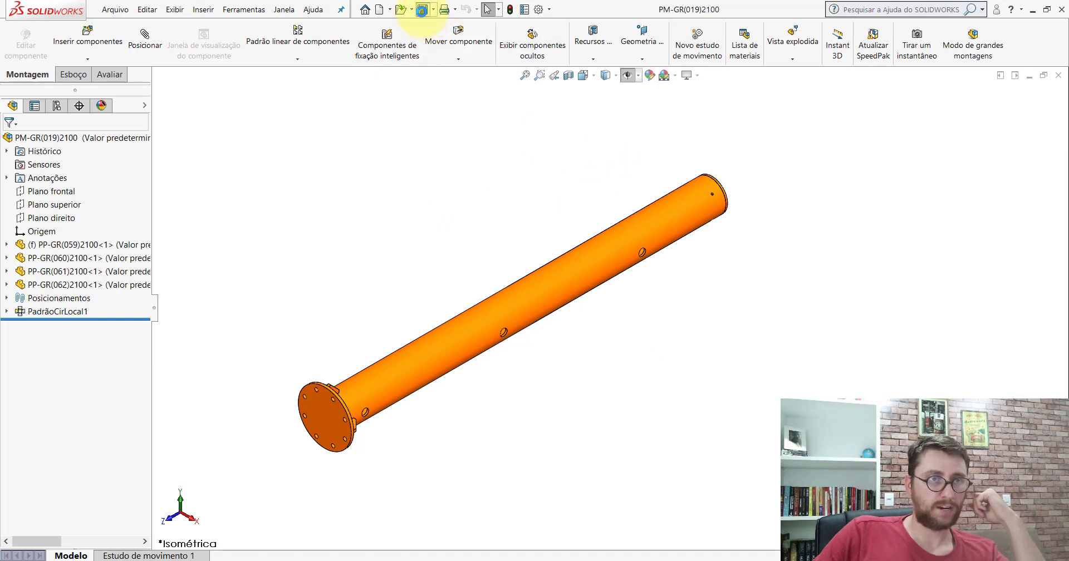
Close the pipe window and open leg subassembly PM-GR(018)2100_<7> from the tree.
click(1059, 74)
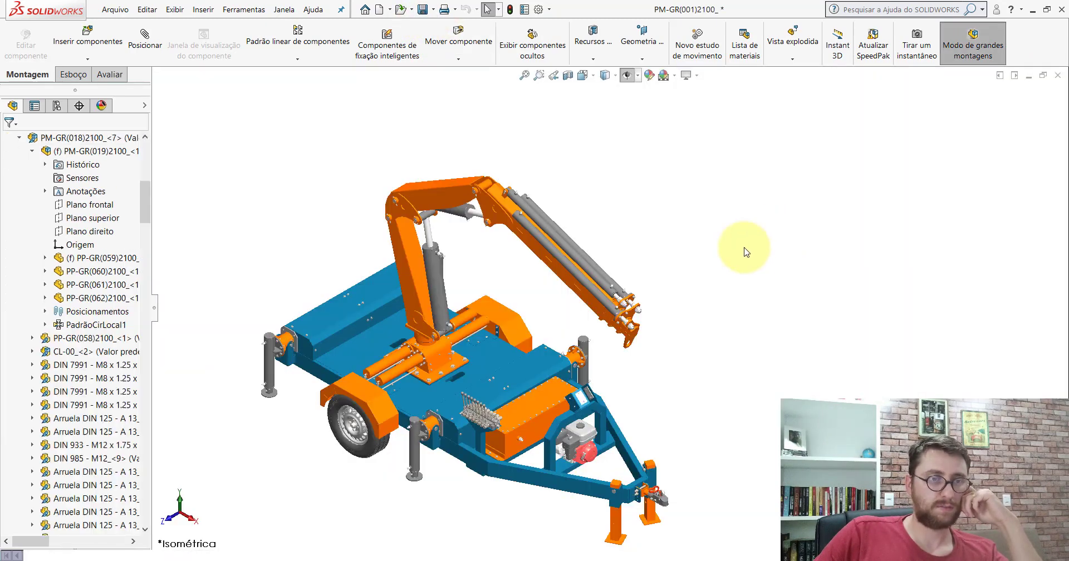
click(93, 140)
scroll(323, 317, down, 2)
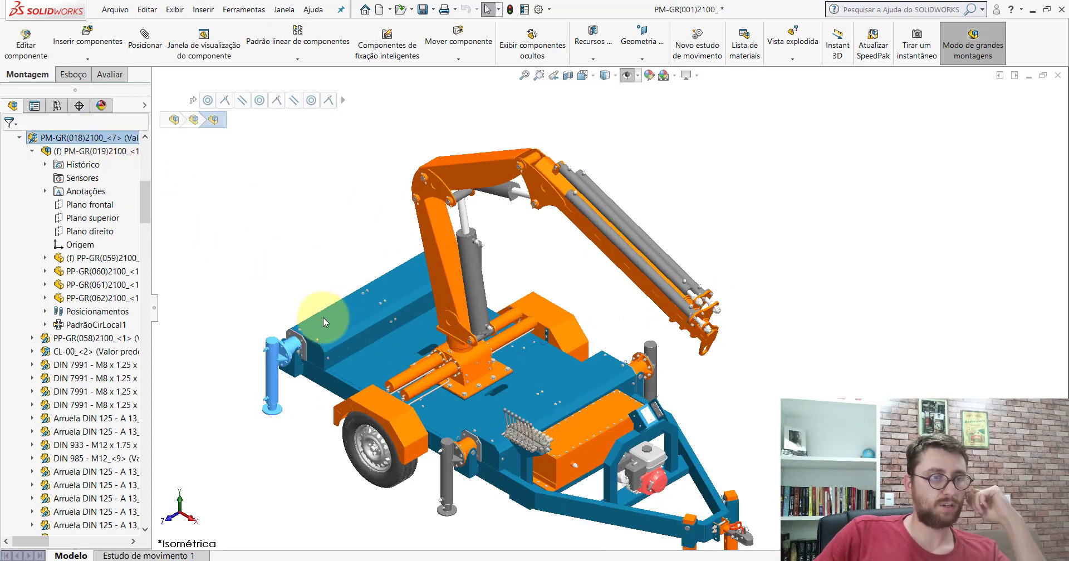
scroll(320, 339, down, 2)
scroll(367, 366, down, 2)
scroll(437, 366, down, 1)
scroll(437, 366, down, 1)
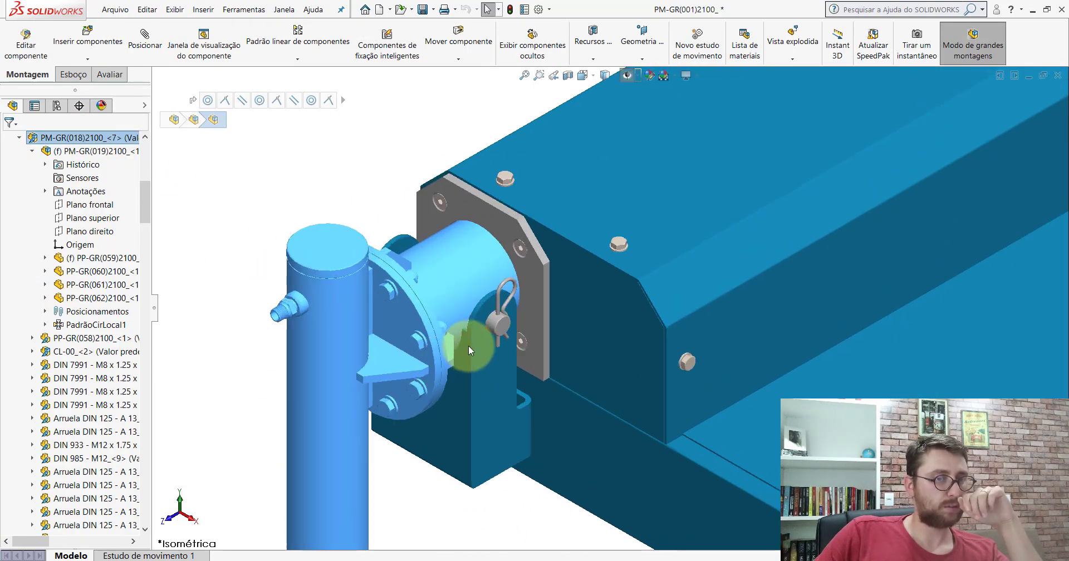
scroll(469, 345, up, 2)
scroll(565, 330, down, 2)
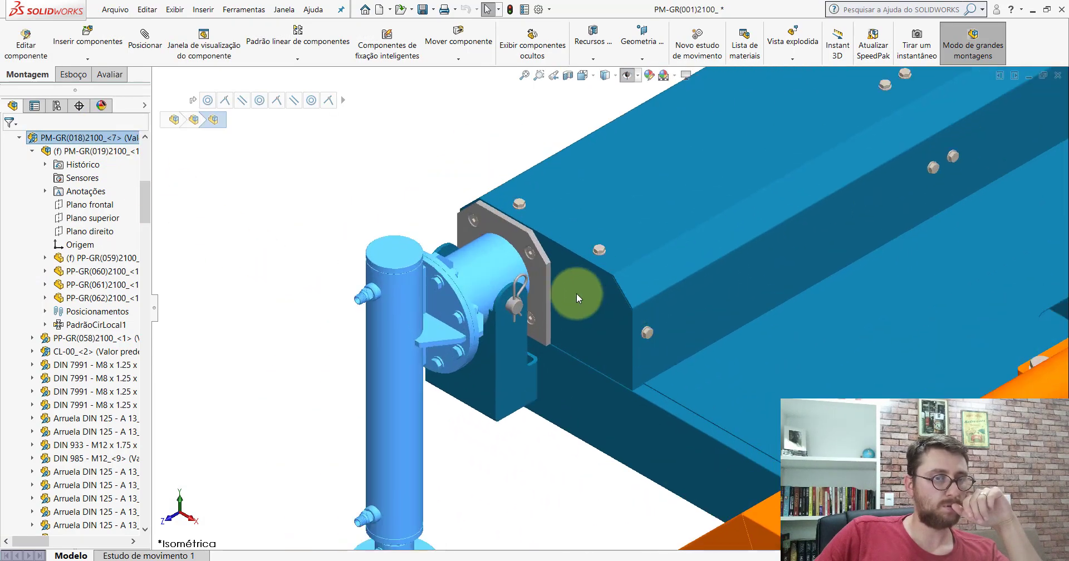
right_click(88, 144)
click(82, 110)
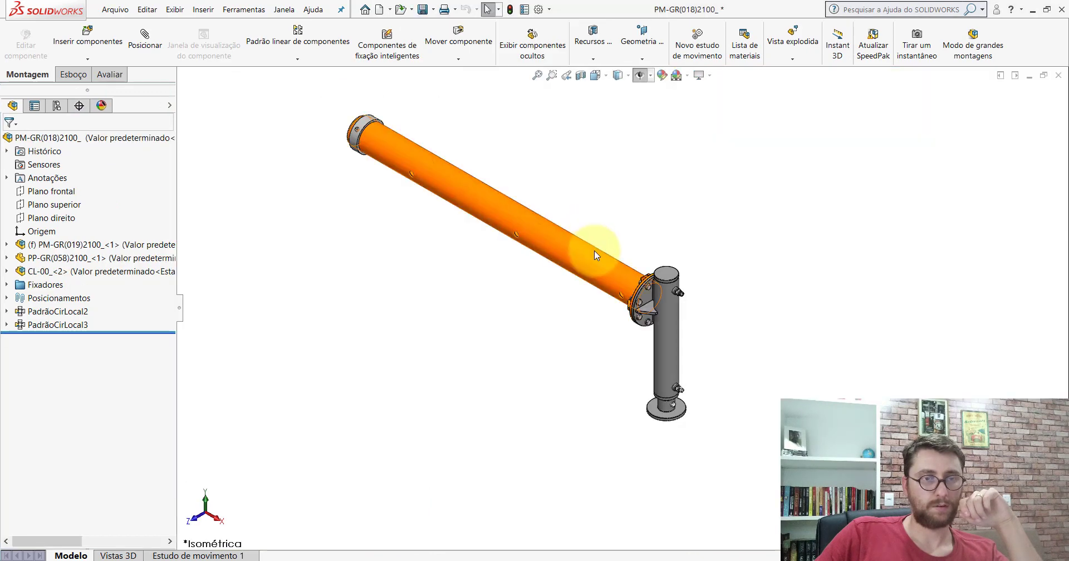
Show the leg subassembly in isometric view, shaded with edges, with large assembly mode toggled.
mouse_move(592, 240)
middle_down()
mouse_move(526, 177)
mouse_move(473, 258)
middle_up()
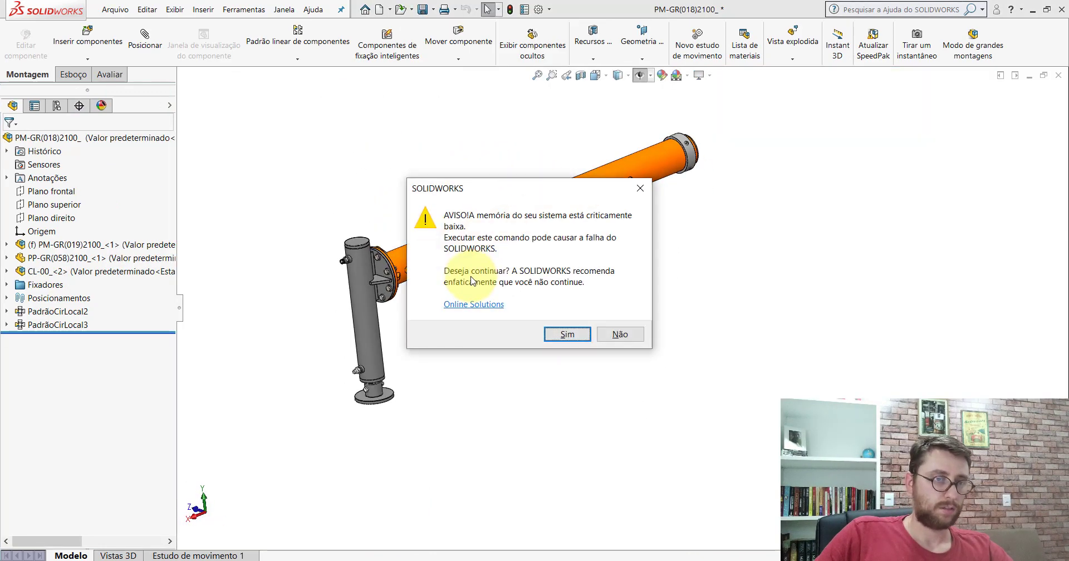
click(570, 341)
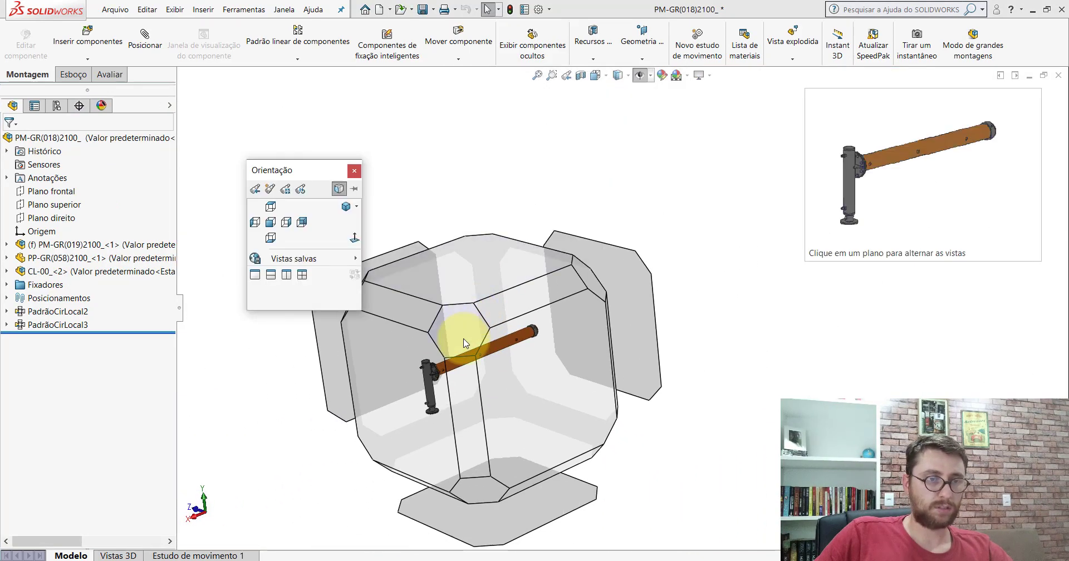
click(457, 310)
click(973, 45)
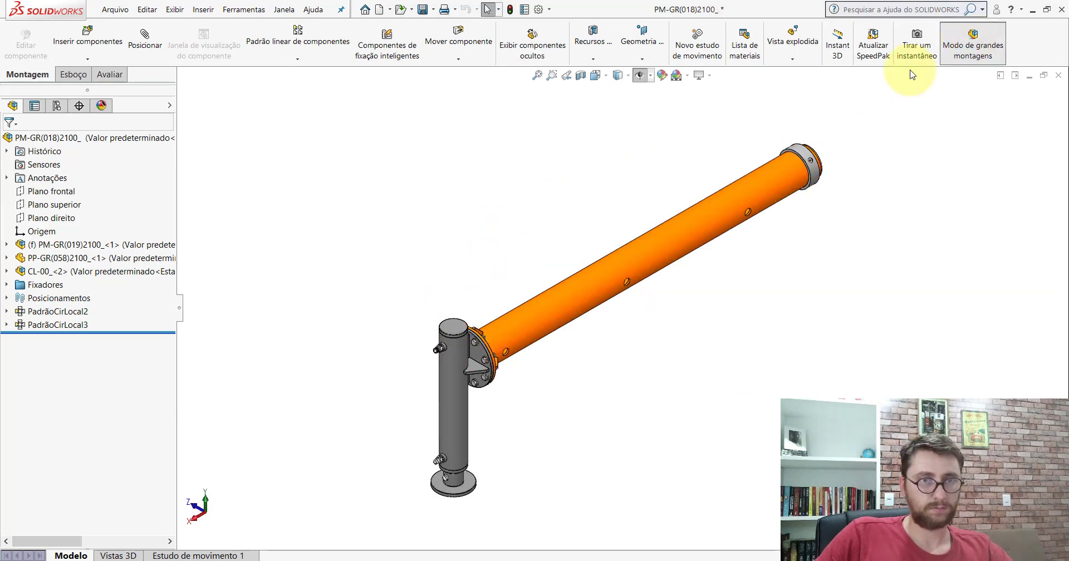
click(616, 81)
click(617, 93)
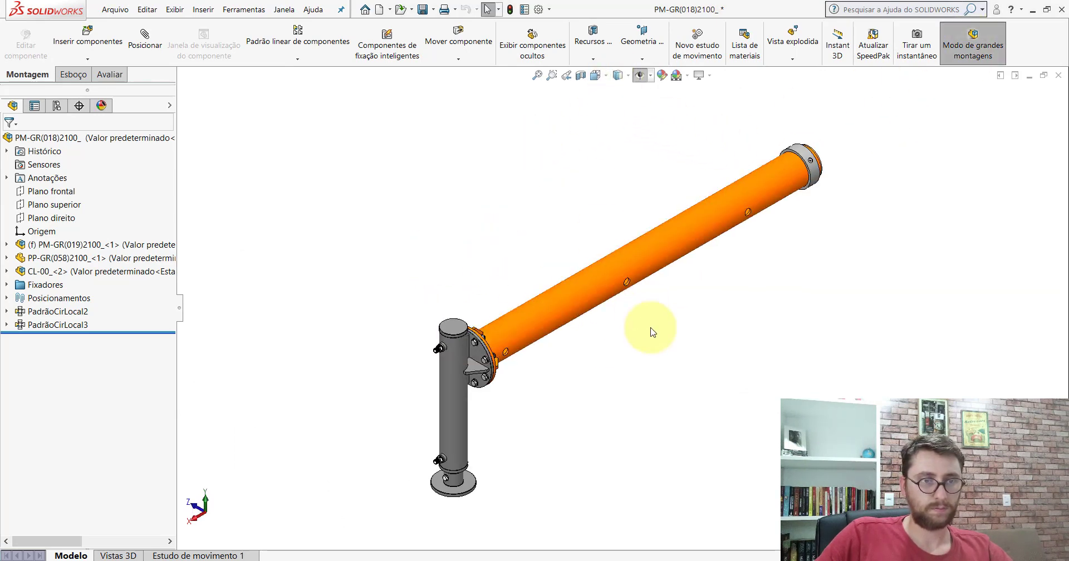
Inspect the PM-GR(019) pipe, PP-GR(058) flange and fixed CL-00 column, then close the window.
click(63, 246)
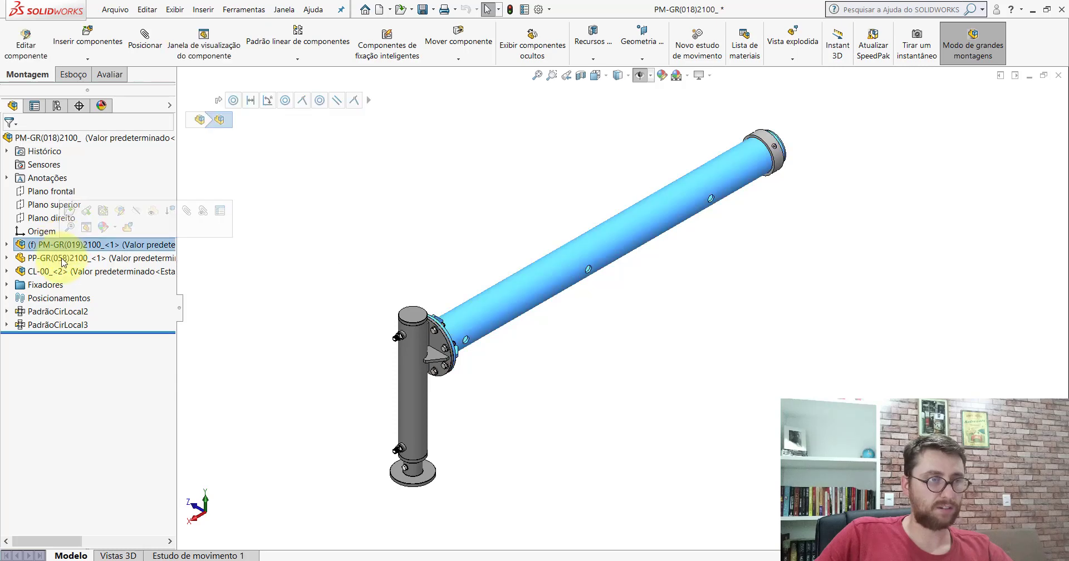
click(63, 259)
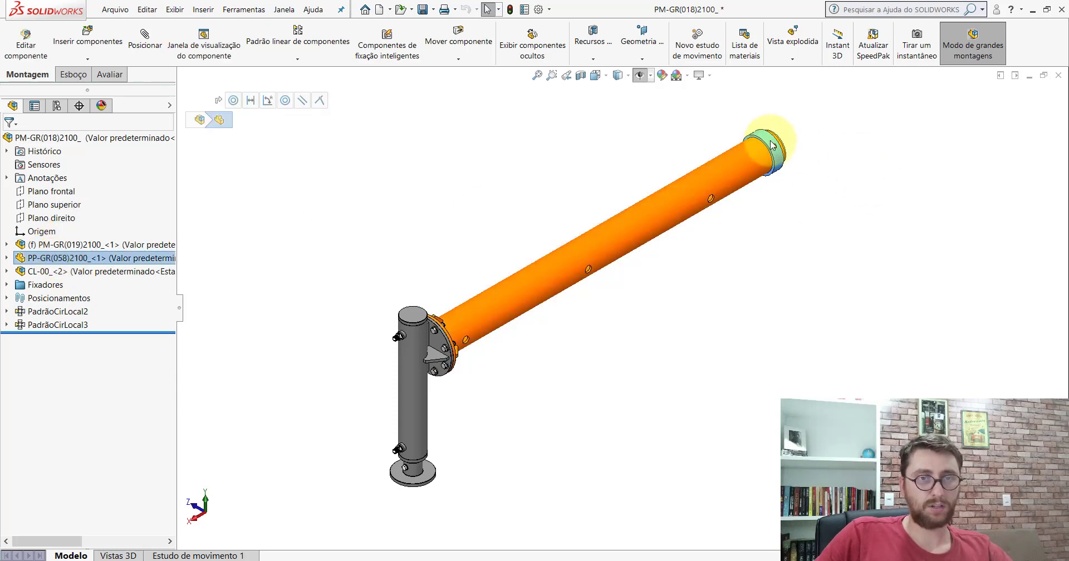
click(602, 245)
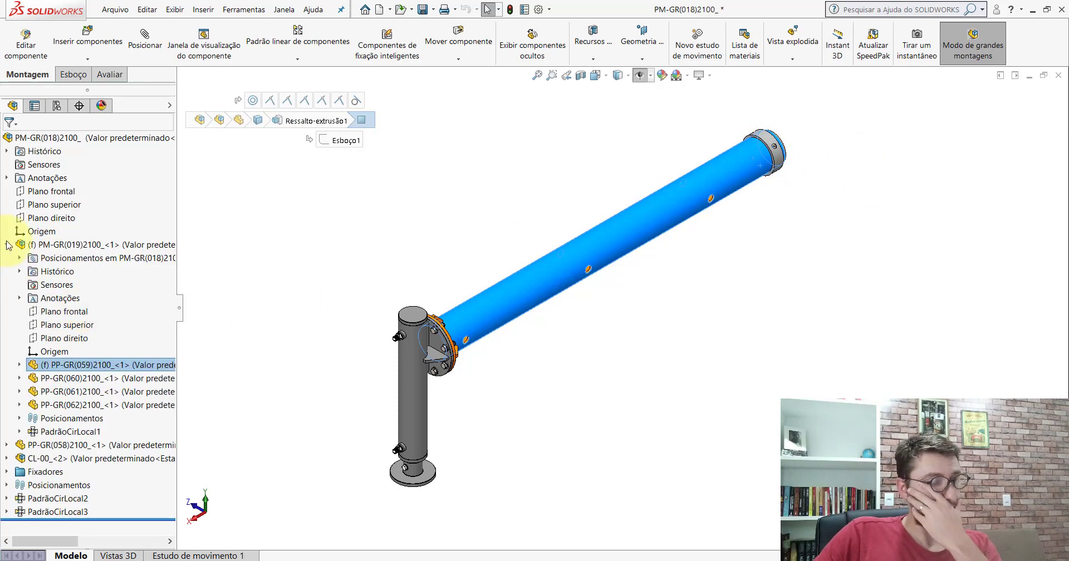
click(6, 245)
click(45, 273)
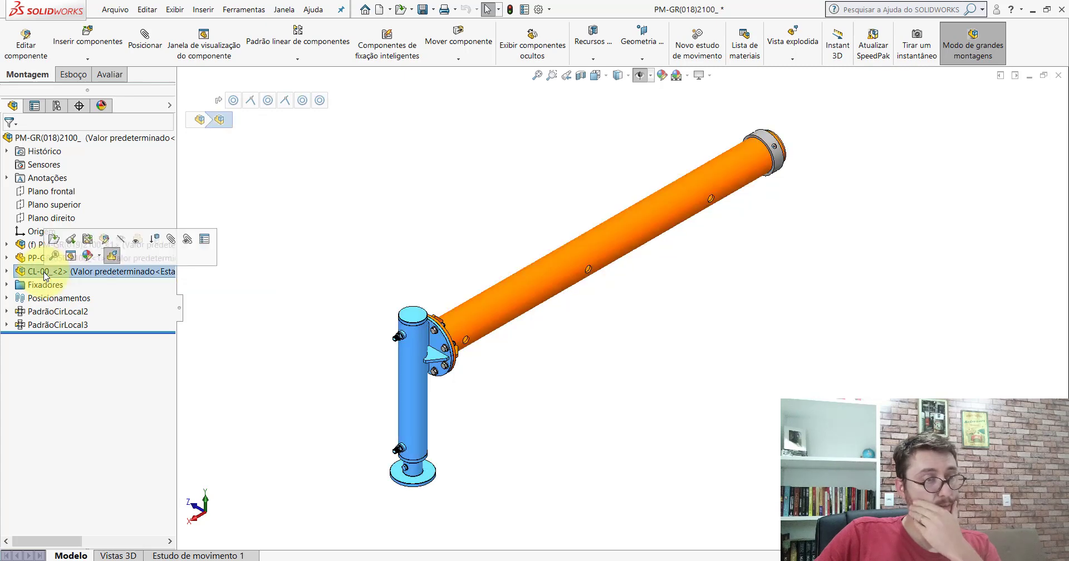
drag(406, 359, 410, 366)
click(397, 255)
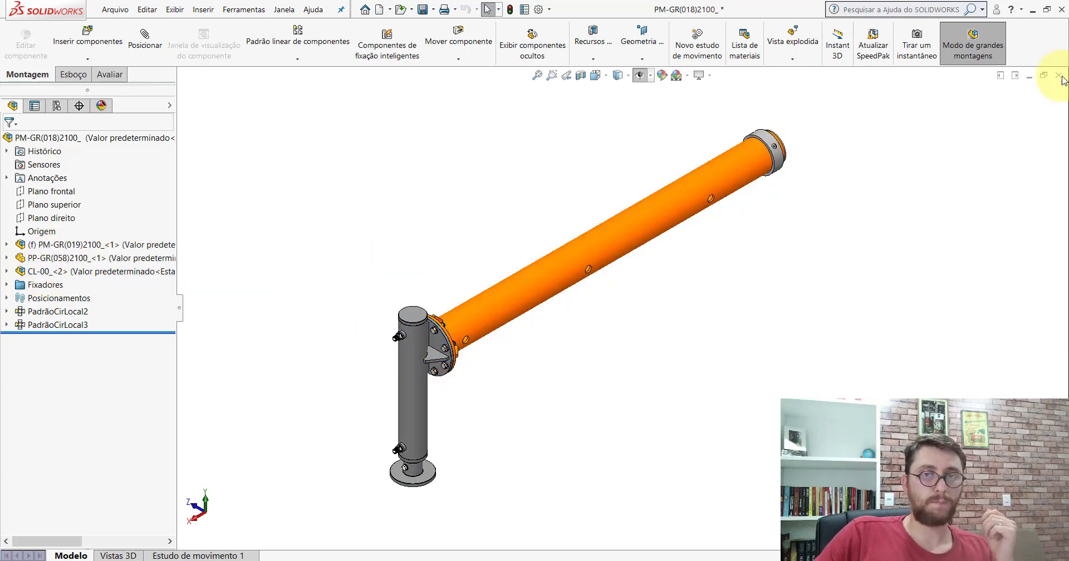
click(1058, 75)
Dismiss the save prompt, collapse the PM-GR(001)2100_ tree, zoom out and minimize SOLIDWORKS.
click(203, 232)
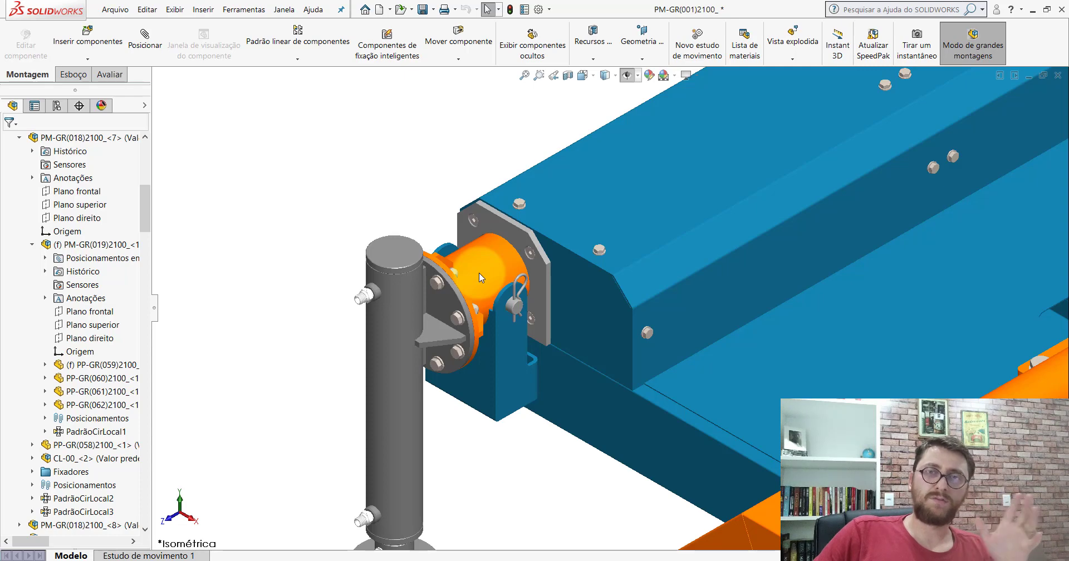
drag(146, 207, 169, 143)
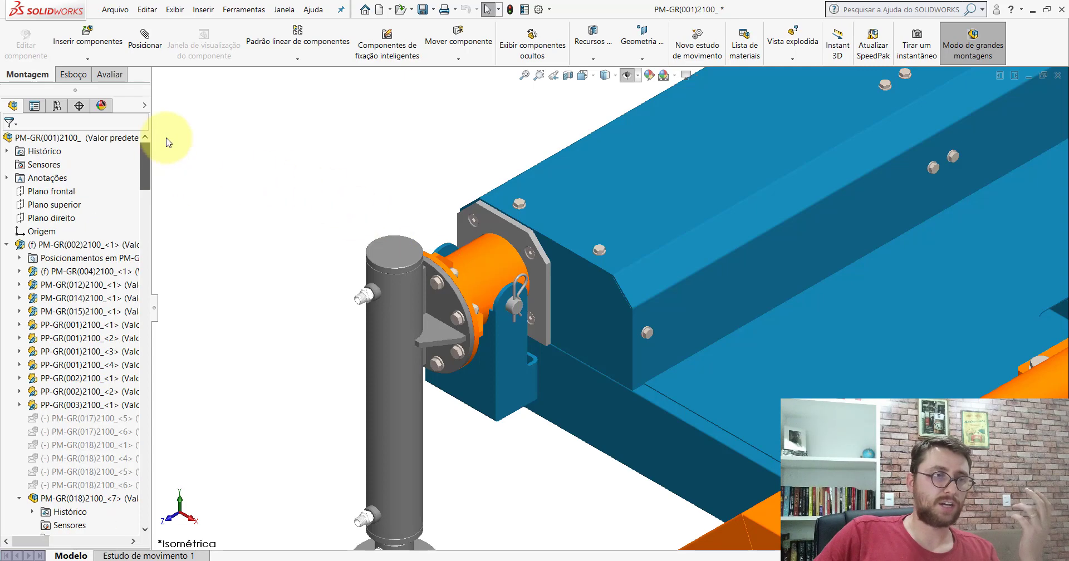
right_click(127, 140)
click(188, 462)
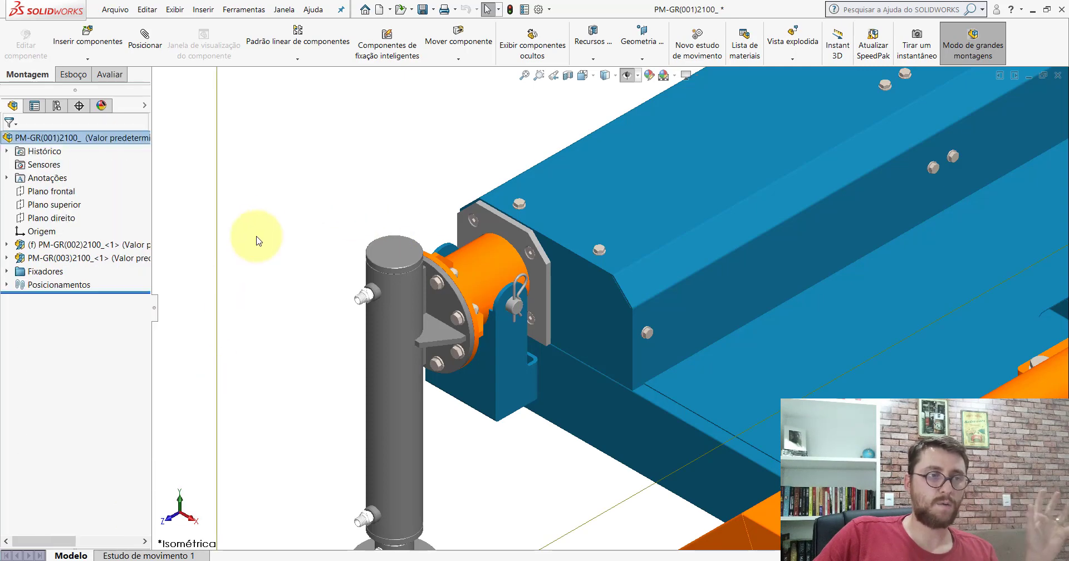
scroll(689, 289, up, 5)
scroll(690, 289, up, 5)
scroll(690, 289, up, 3)
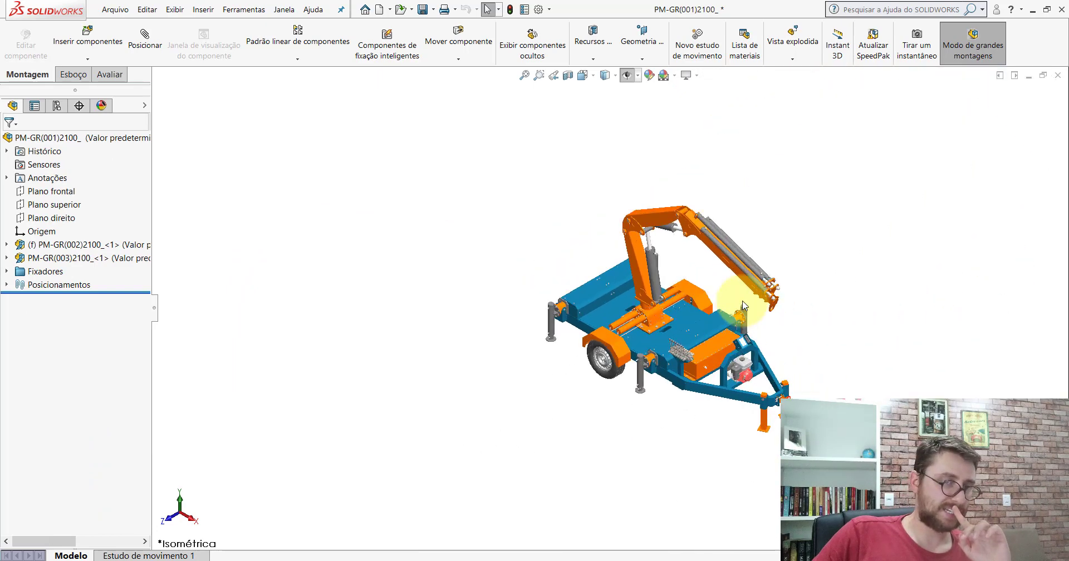
scroll(743, 305, down, 2)
scroll(747, 358, down, 2)
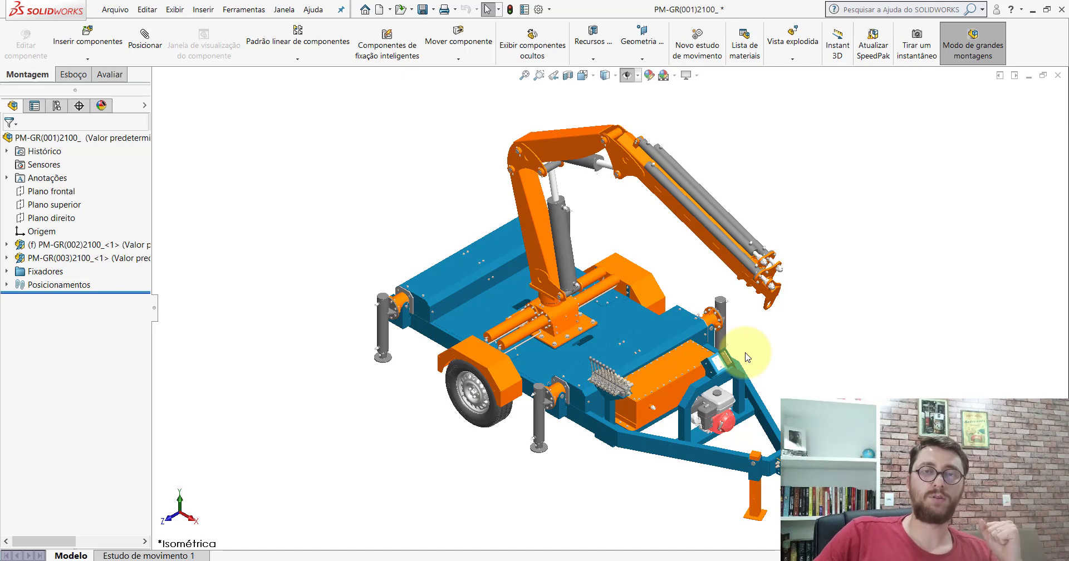
click(1033, 9)
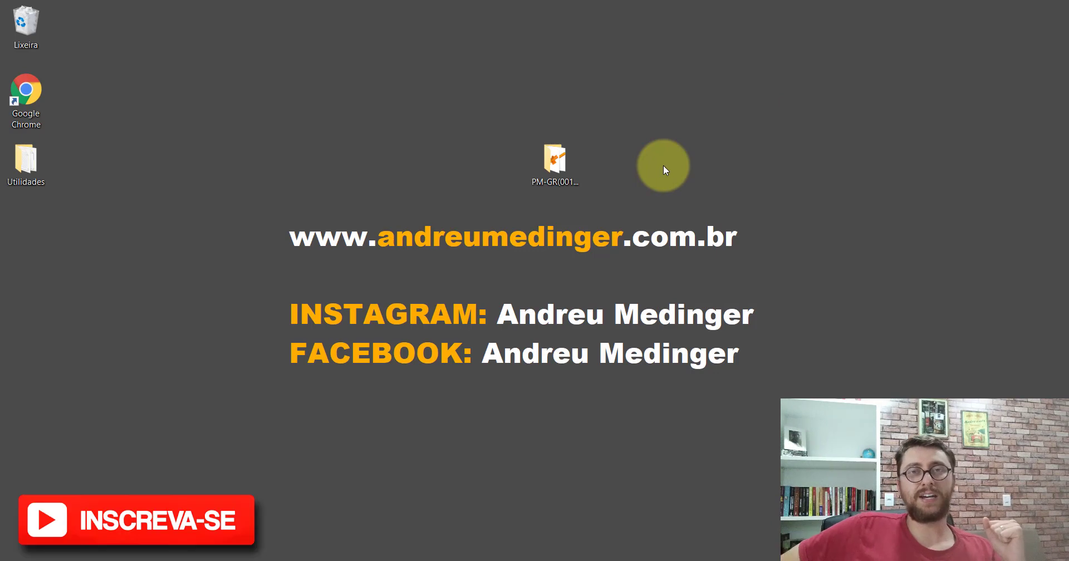